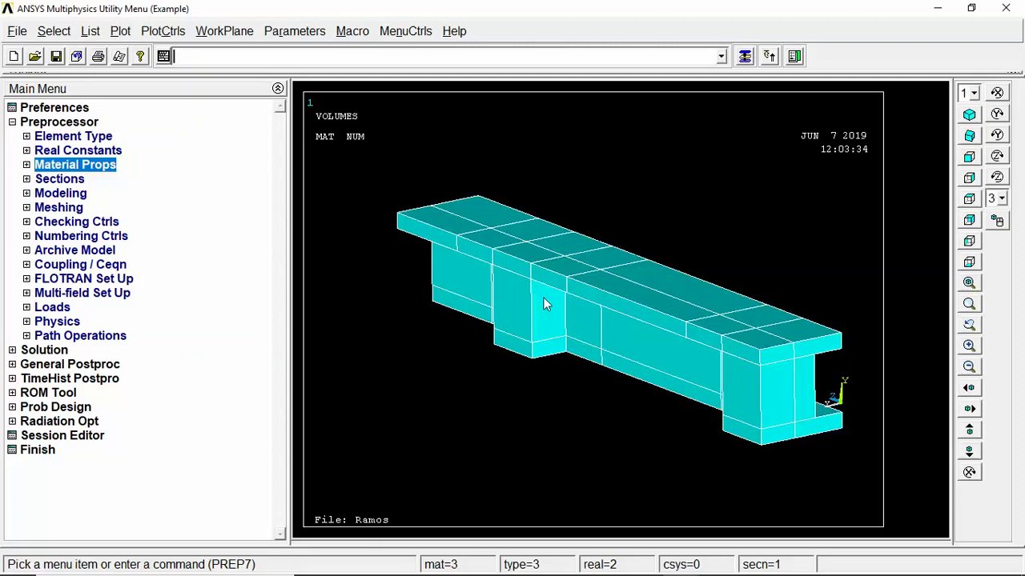
# - Start a nonlinear inelastic non-metal plasticity Concrete model for material model number 1, accepting that its elastic properties come first
pyautogui.click(27, 165)
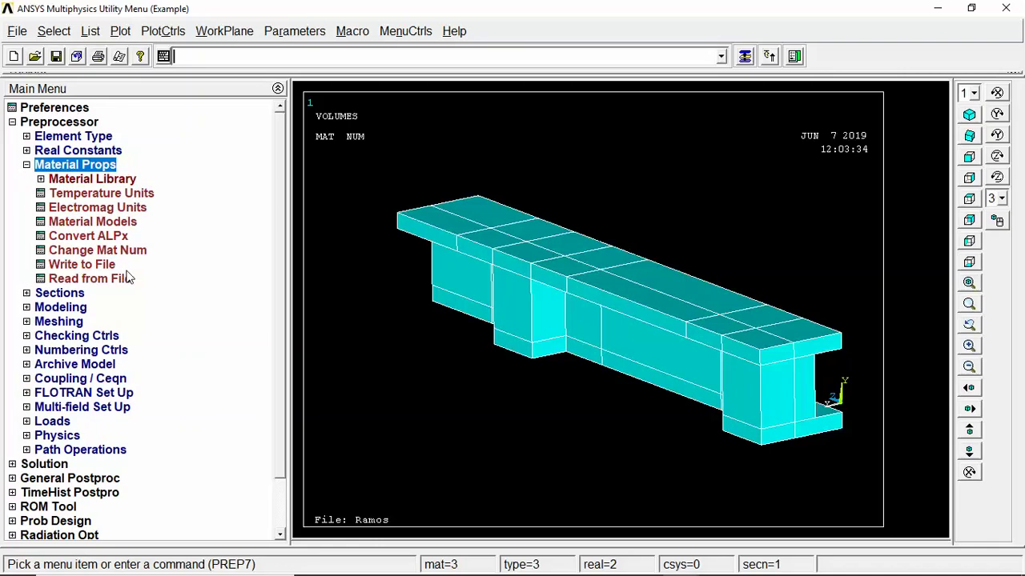
pyautogui.click(90, 222)
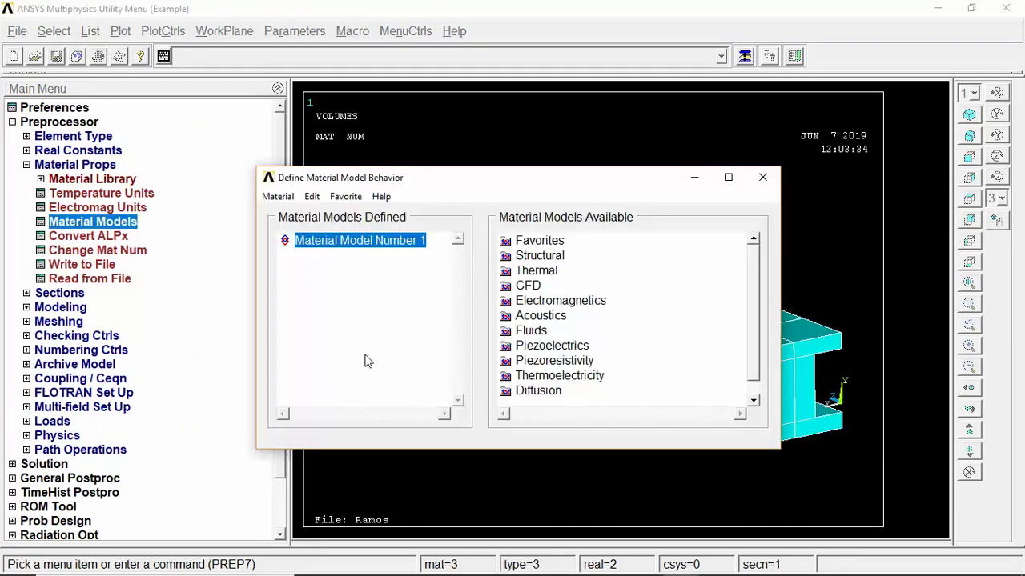
pyautogui.doubleClick(505, 256)
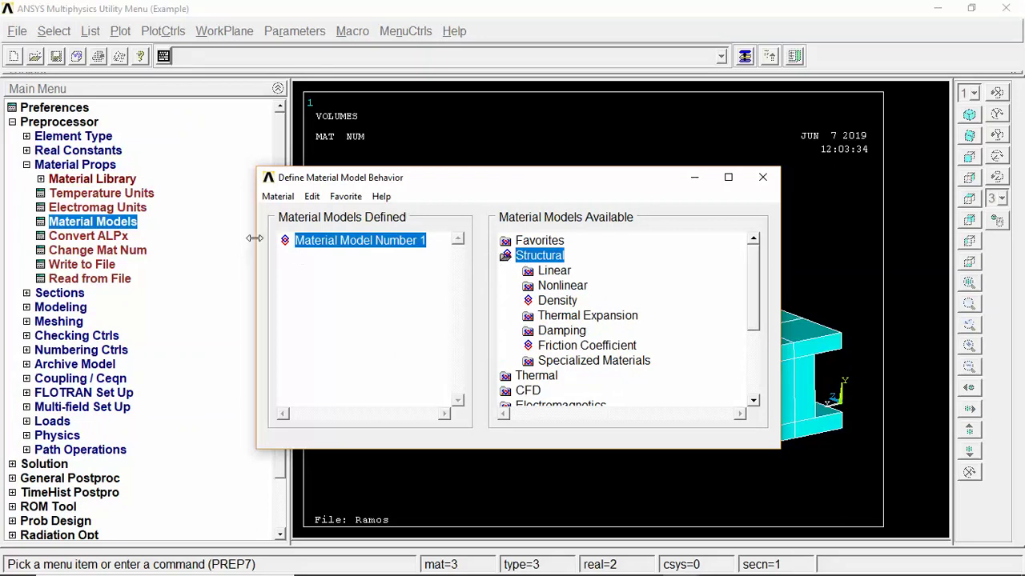
pyautogui.doubleClick(529, 287)
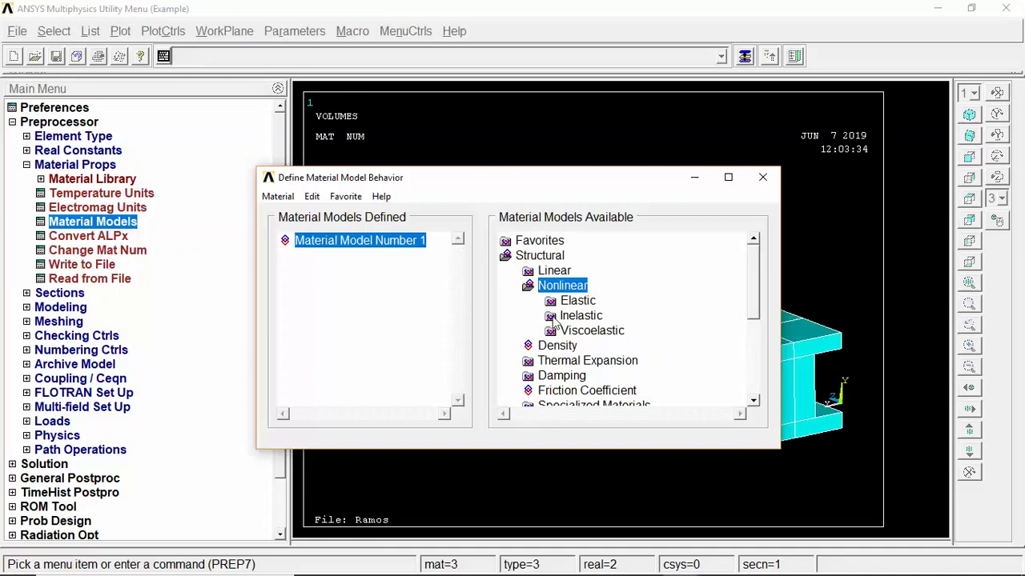
pyautogui.doubleClick(552, 317)
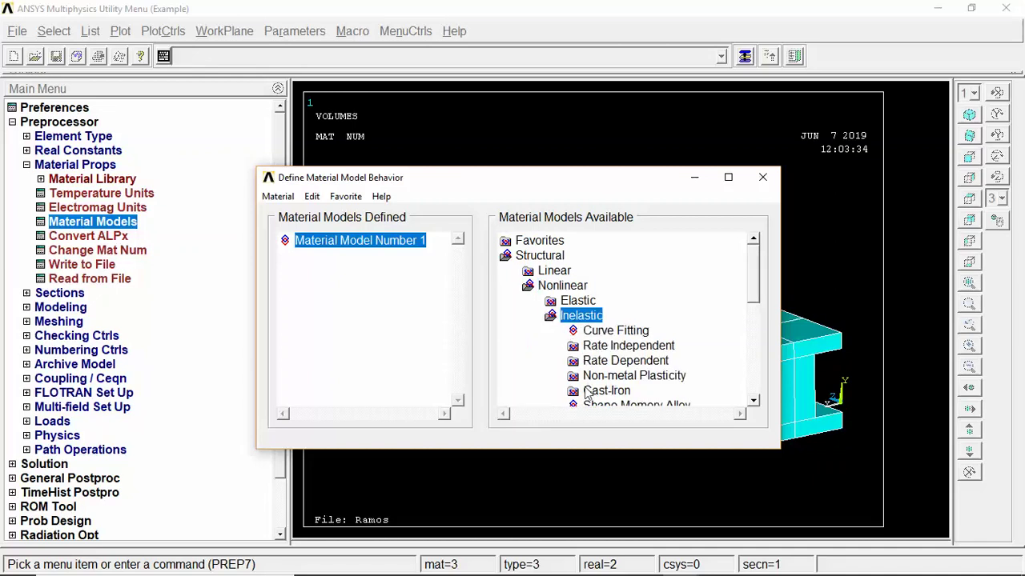
pyautogui.doubleClick(574, 376)
pyautogui.doubleClick(623, 391)
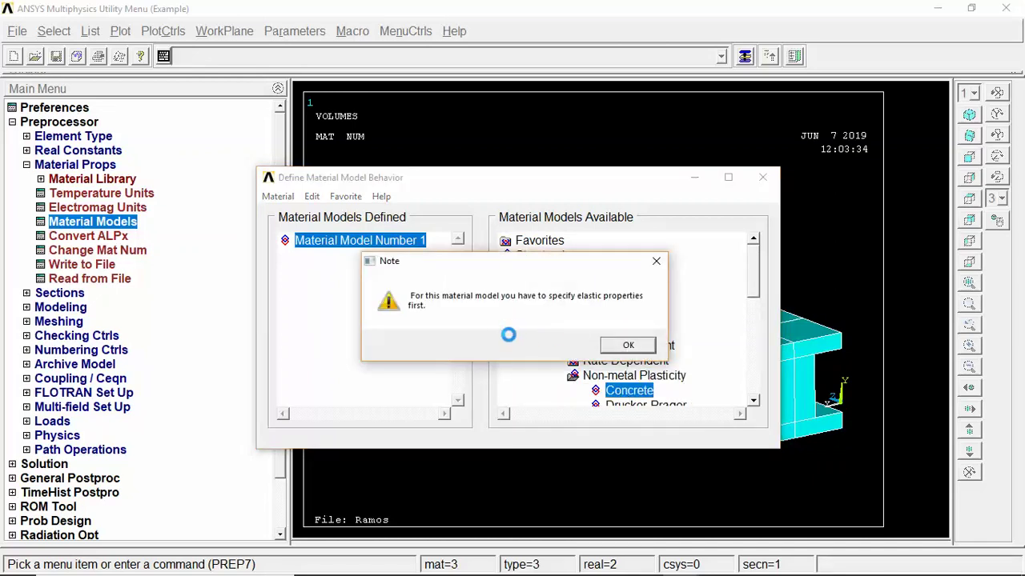
pyautogui.click(628, 346)
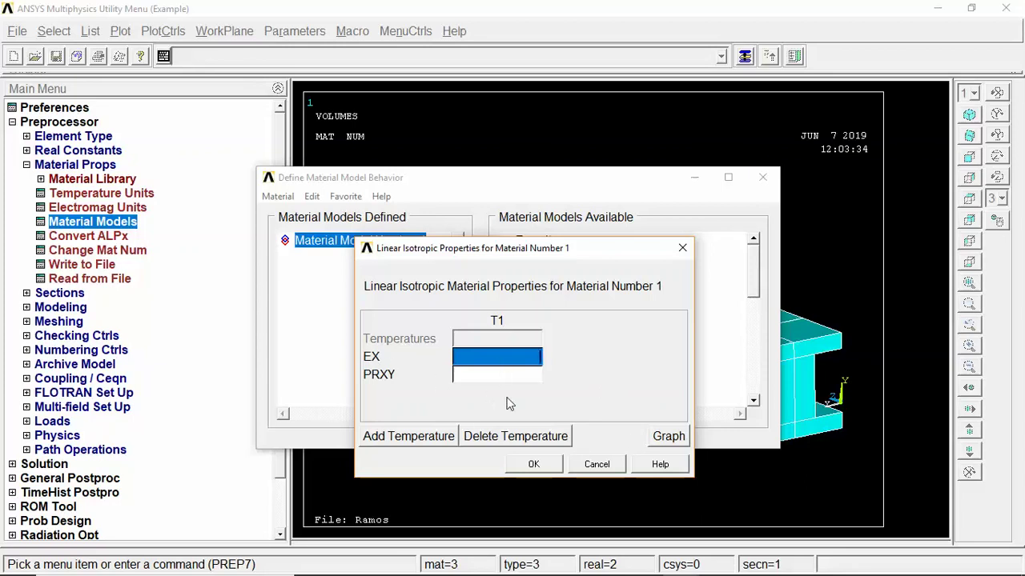
# - Define material 1's linear isotropic properties with an EX of 32000 and a PRXY of 0.2
pyautogui.write('32')
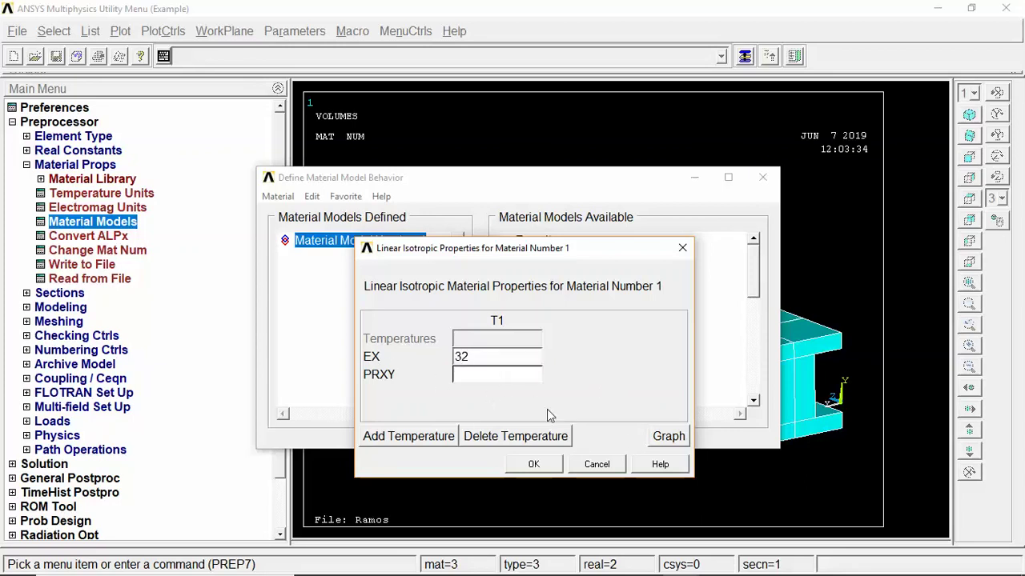
pyautogui.write('000')
pyautogui.press('Tab')
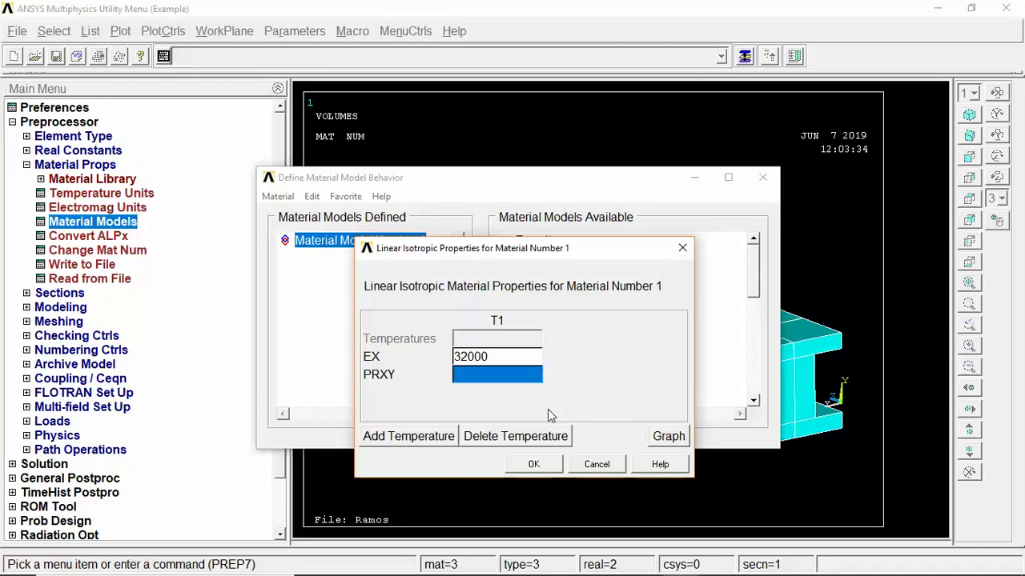
pyautogui.write('0.2')
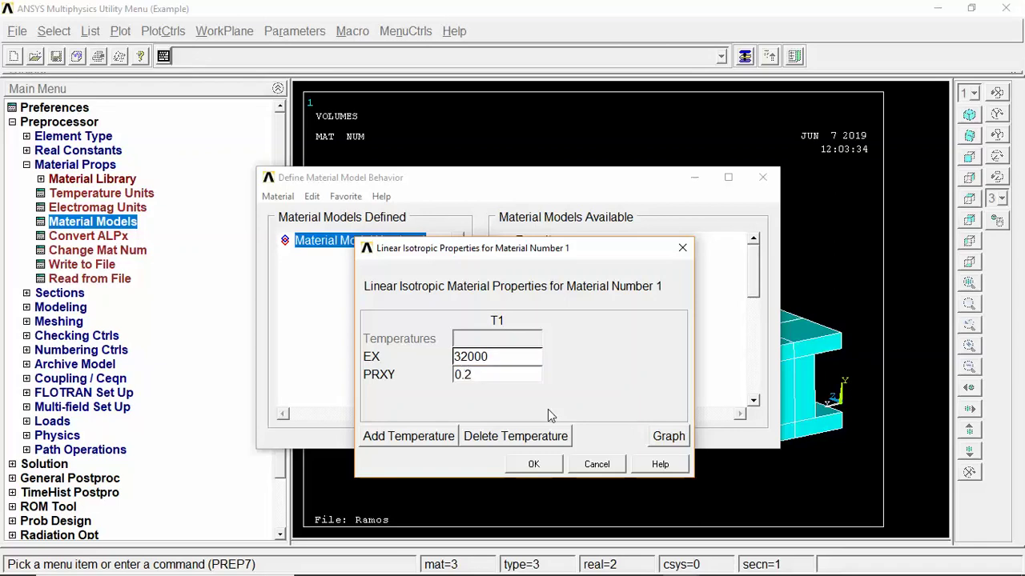
pyautogui.click(530, 465)
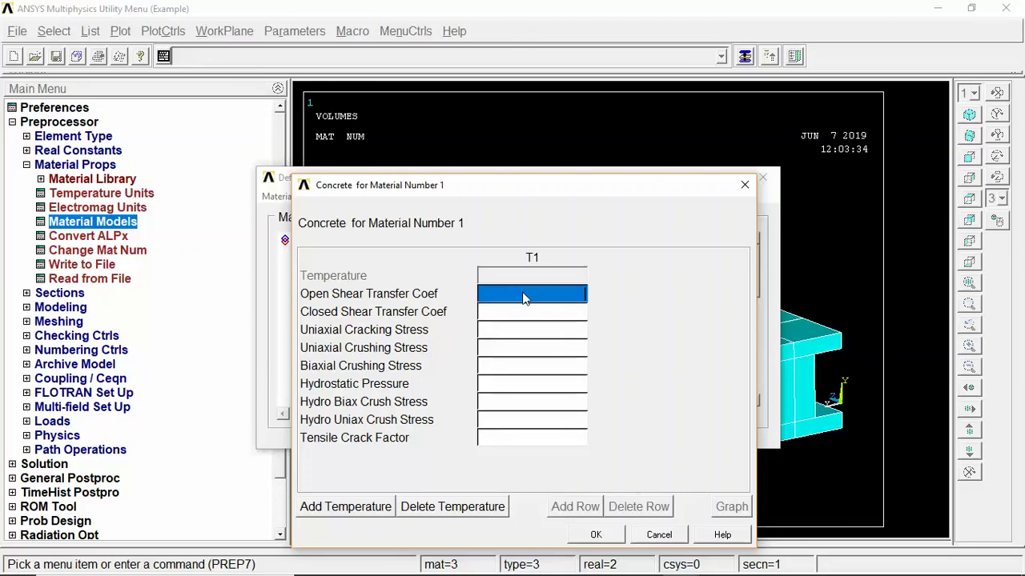
# - Set the concrete's open shear transfer coefficient to 0.25 and its closed shear transfer coefficient to 0.85
pyautogui.write('0')
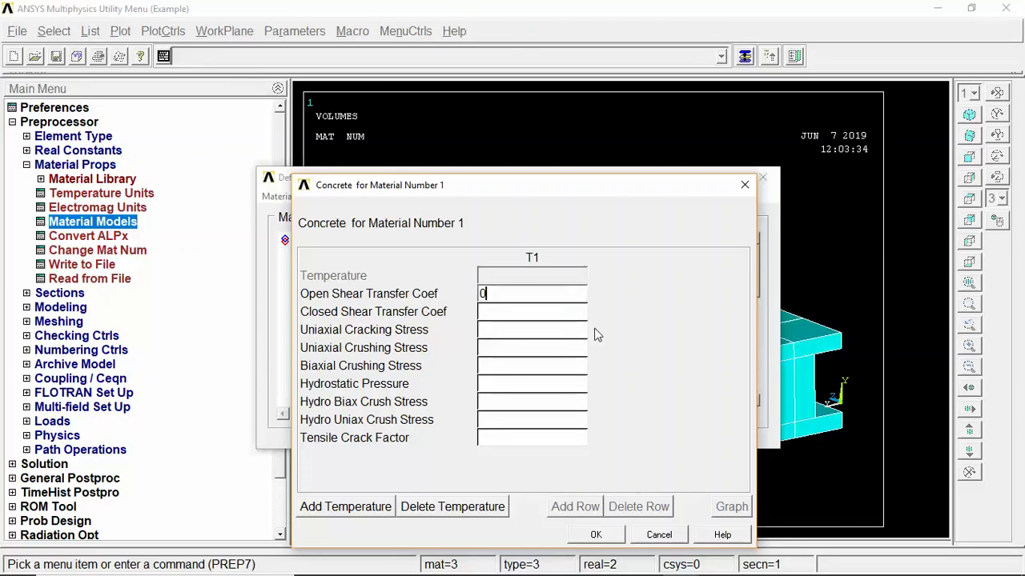
pyautogui.write('.25')
pyautogui.press('Tab')
pyautogui.write('0.')
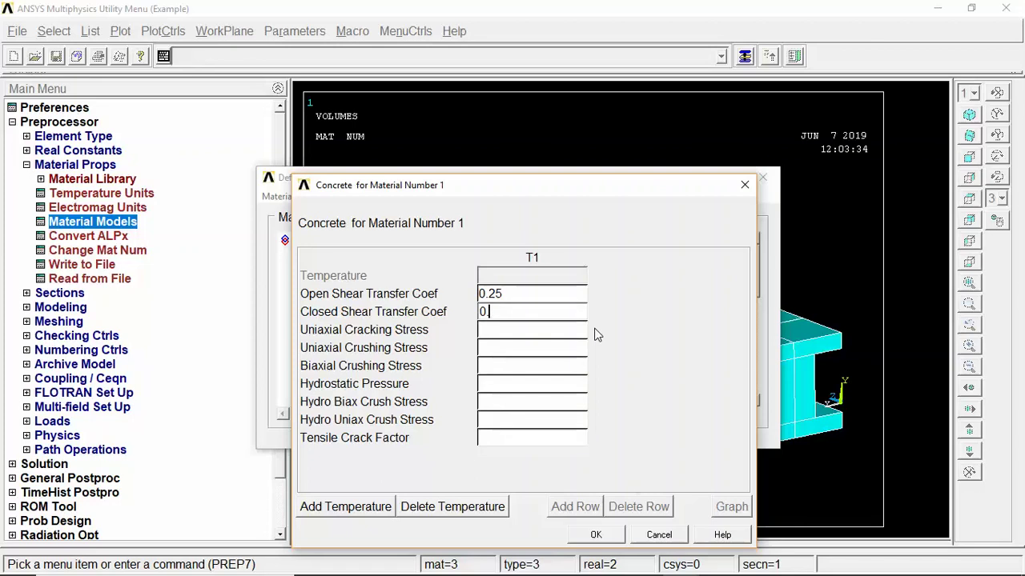
pyautogui.write('85')
# - Set the concrete's uniaxial cracking stress to 4 and uniaxial crushing stress to 40, and accept the concrete data
pyautogui.click(495, 331)
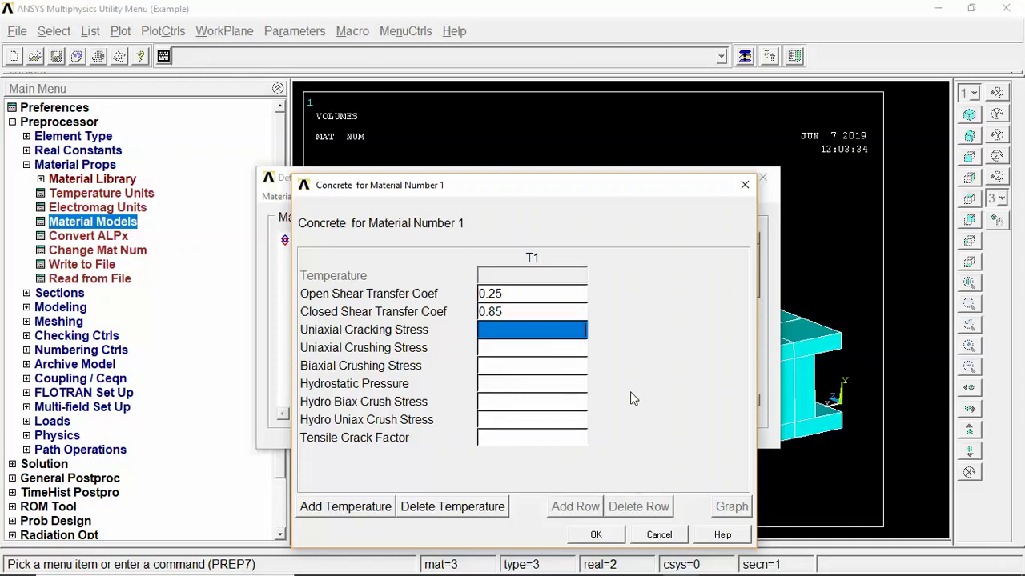
pyautogui.write('4')
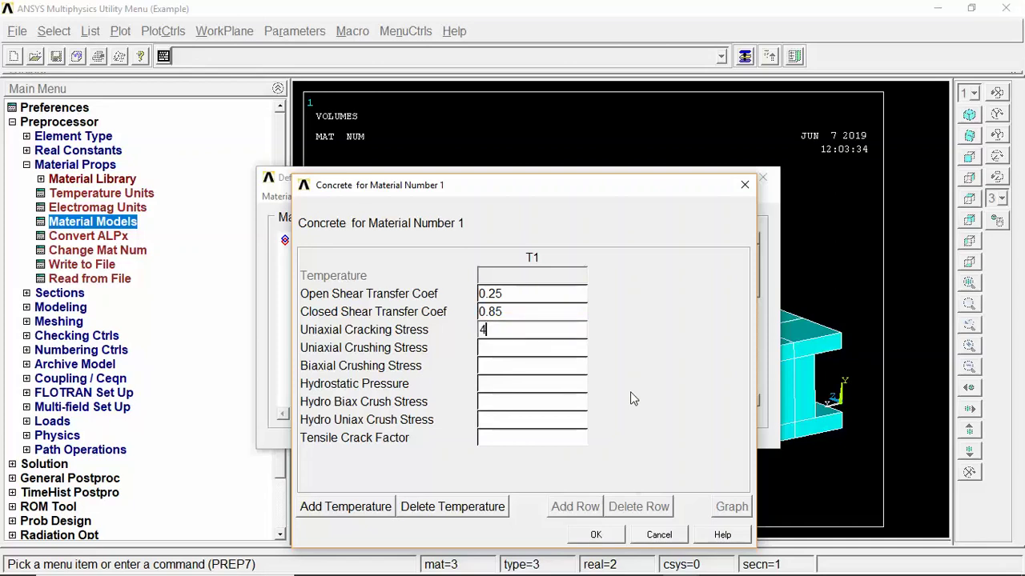
pyautogui.press('Tab')
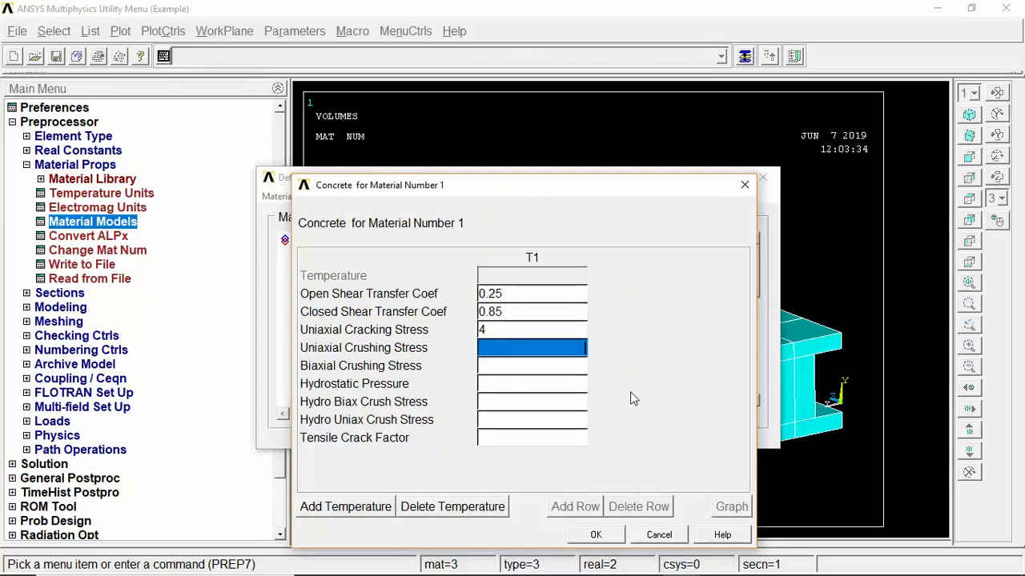
pyautogui.write('40')
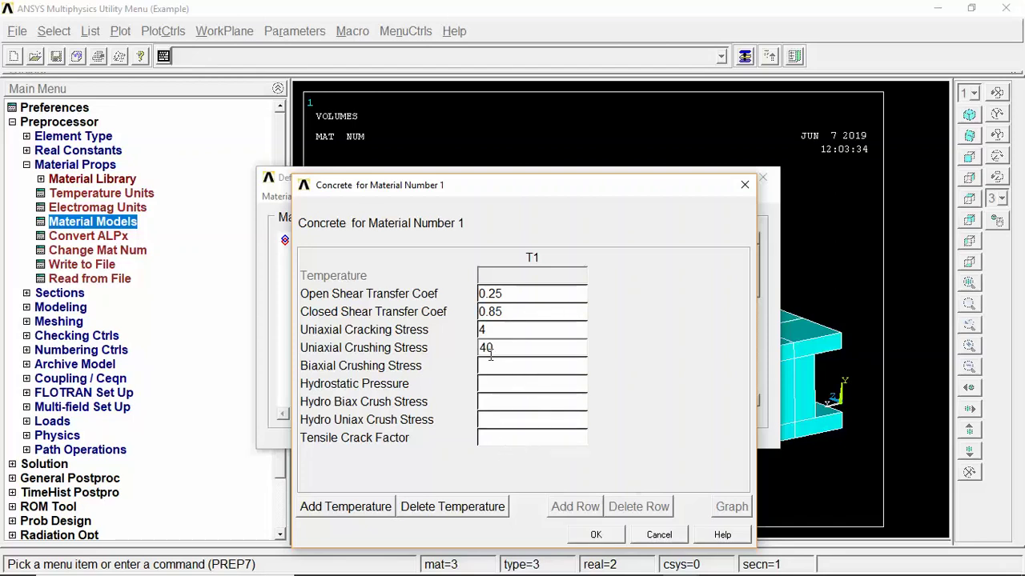
pyautogui.click(596, 538)
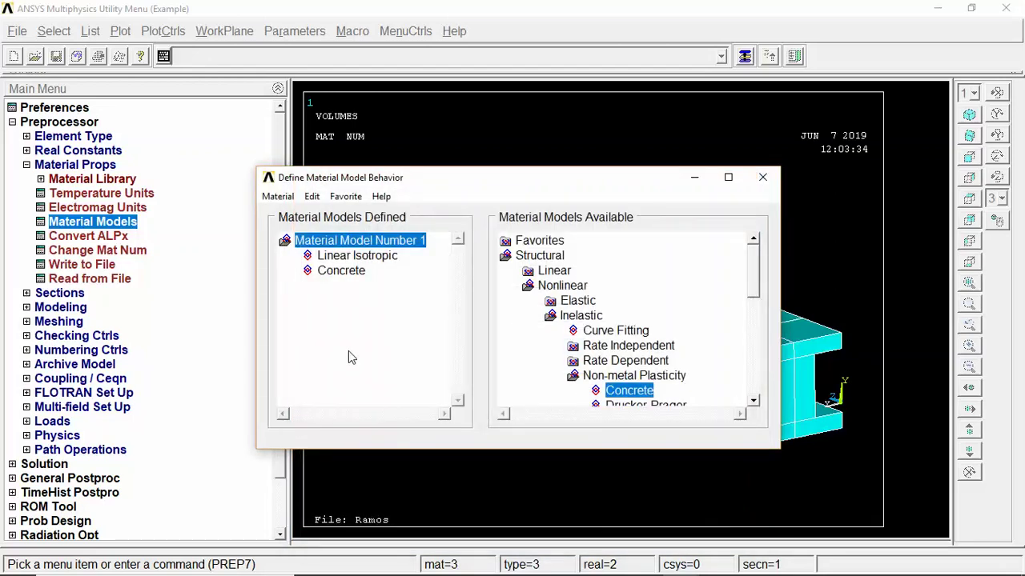
# - Add a structural density of 2.5E-9 to material model number 1
pyautogui.moveTo(750, 278); pyautogui.dragTo(751, 328)
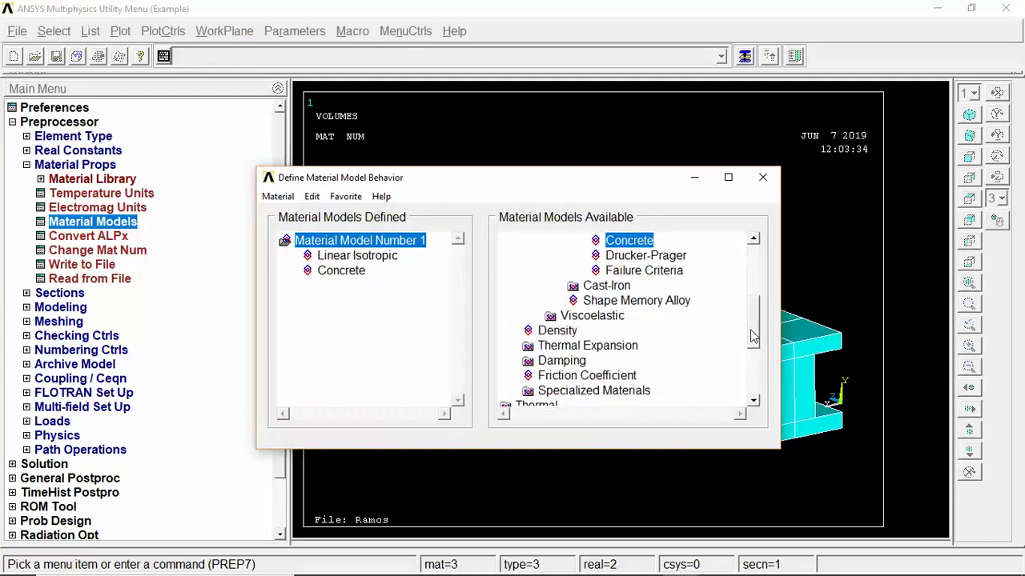
pyautogui.doubleClick(552, 332)
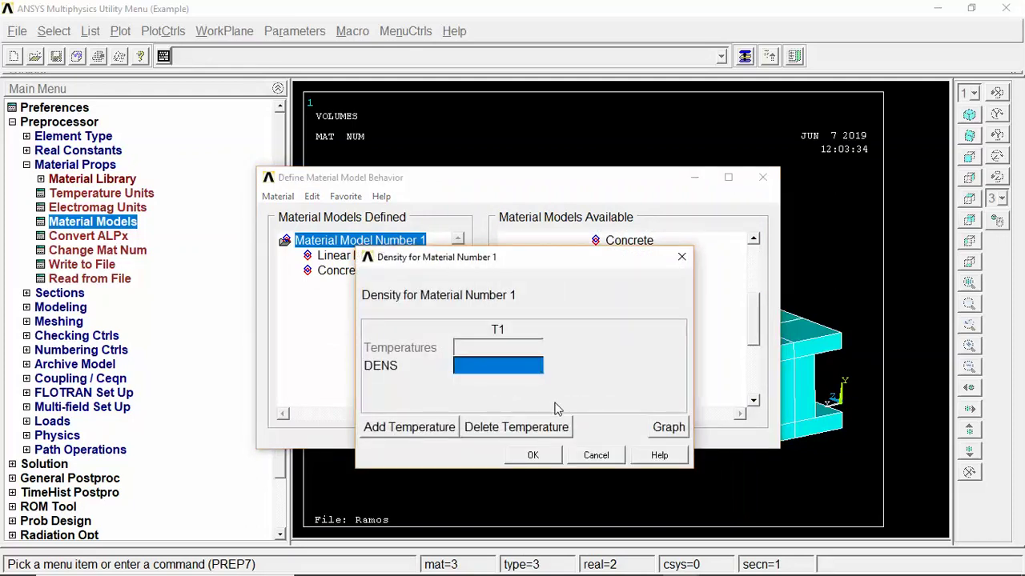
pyautogui.write('2.5')
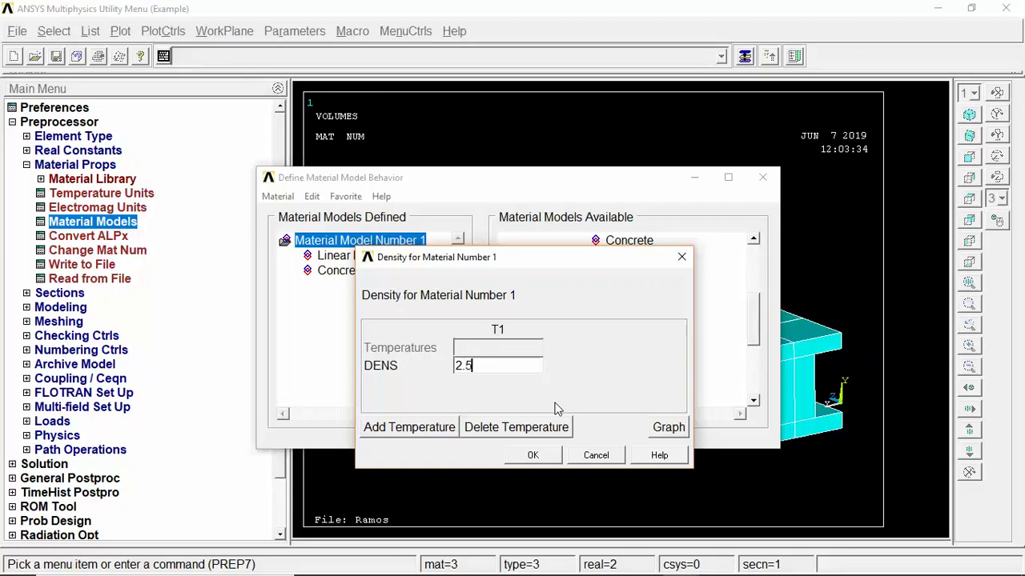
pyautogui.write('E-9')
pyautogui.press('BackSpace')
pyautogui.press('BackSpace')
pyautogui.press('BackSpace')
pyautogui.press('BackSpace')
pyautogui.press('BackSpace')
pyautogui.write('.5E-9')
pyautogui.click(534, 455)
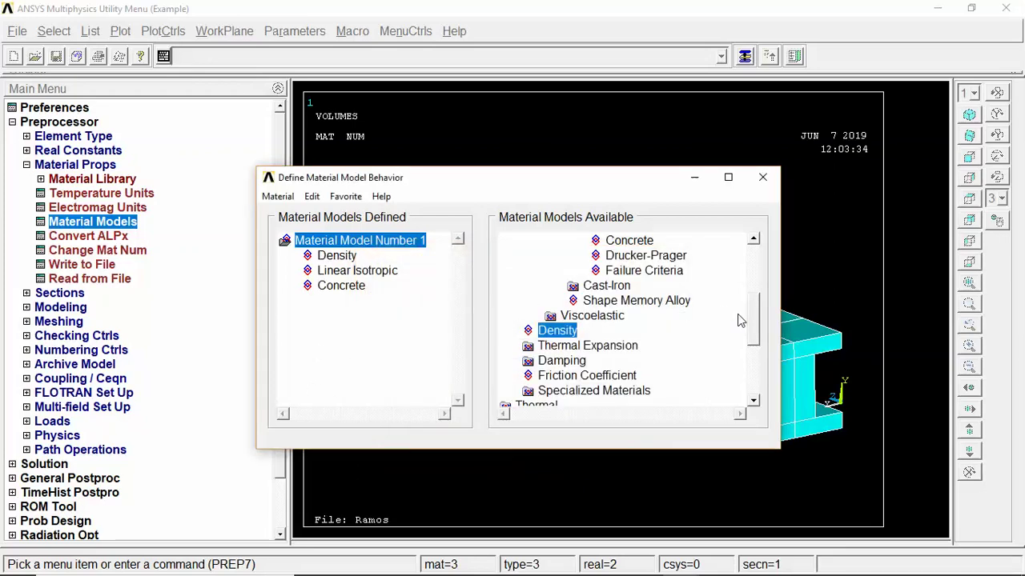
# - Collapse the expanded inelastic and nonlinear model categories and close the material model definition
pyautogui.moveTo(762, 333); pyautogui.dragTo(761, 271)
pyautogui.doubleClick(553, 316)
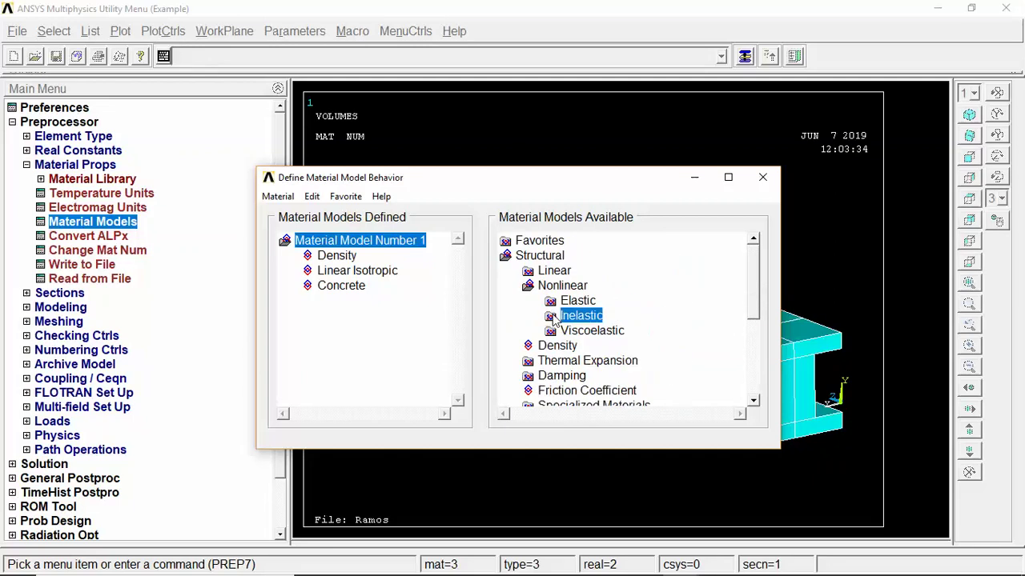
pyautogui.doubleClick(530, 288)
pyautogui.doubleClick(504, 259)
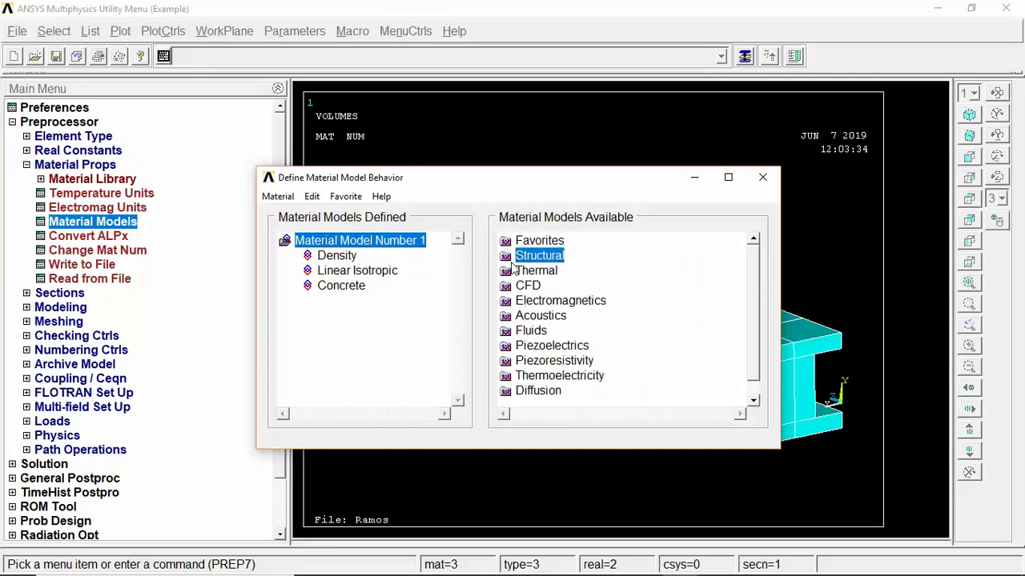
pyautogui.doubleClick(506, 257)
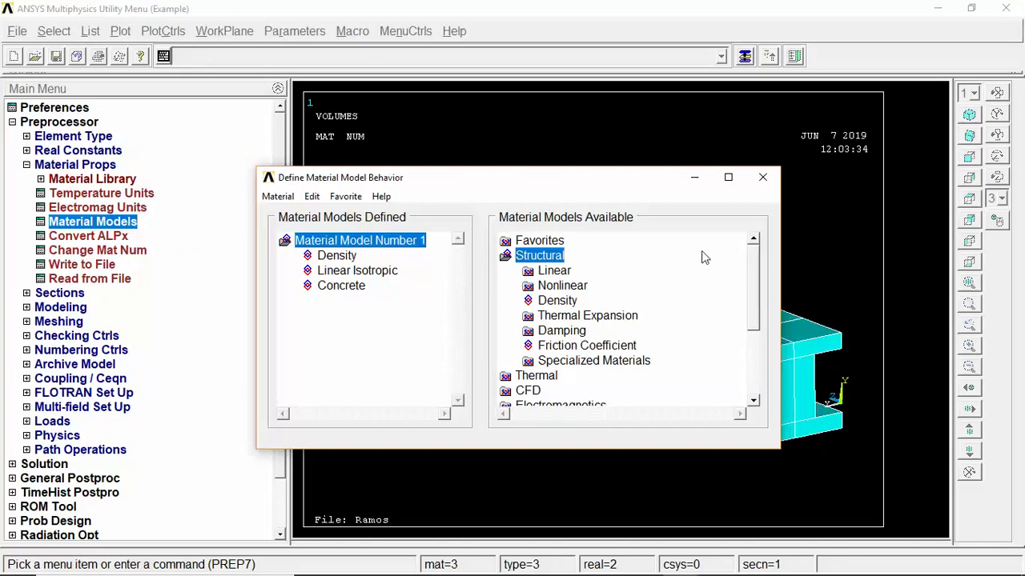
pyautogui.click(763, 178)
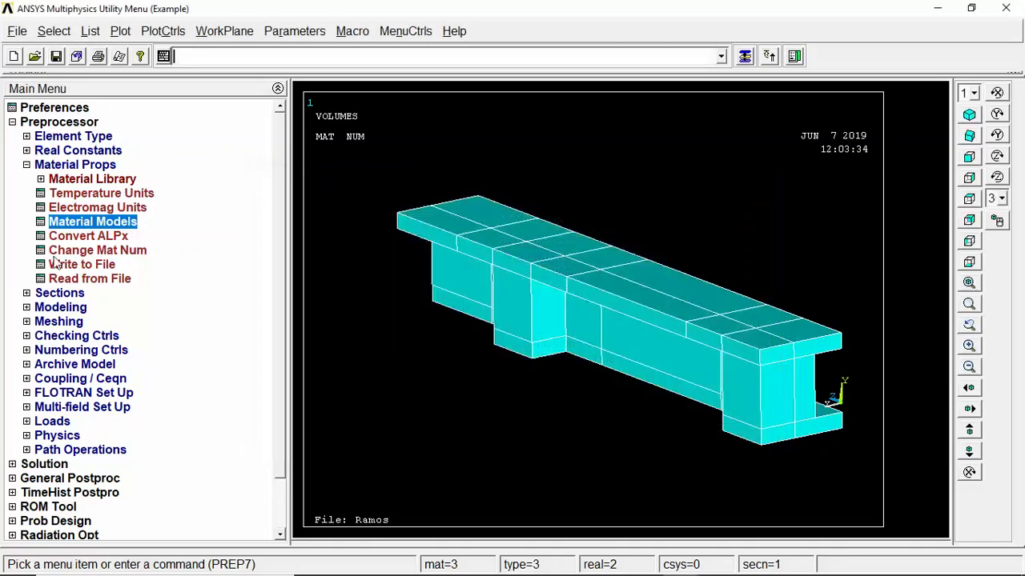
pyautogui.click(27, 164)
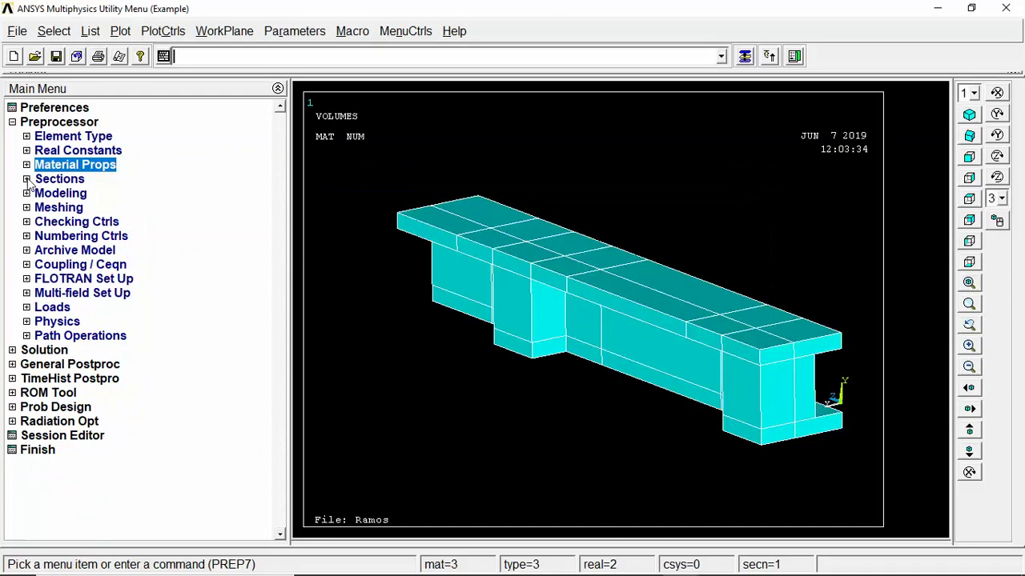
pyautogui.click(26, 178)
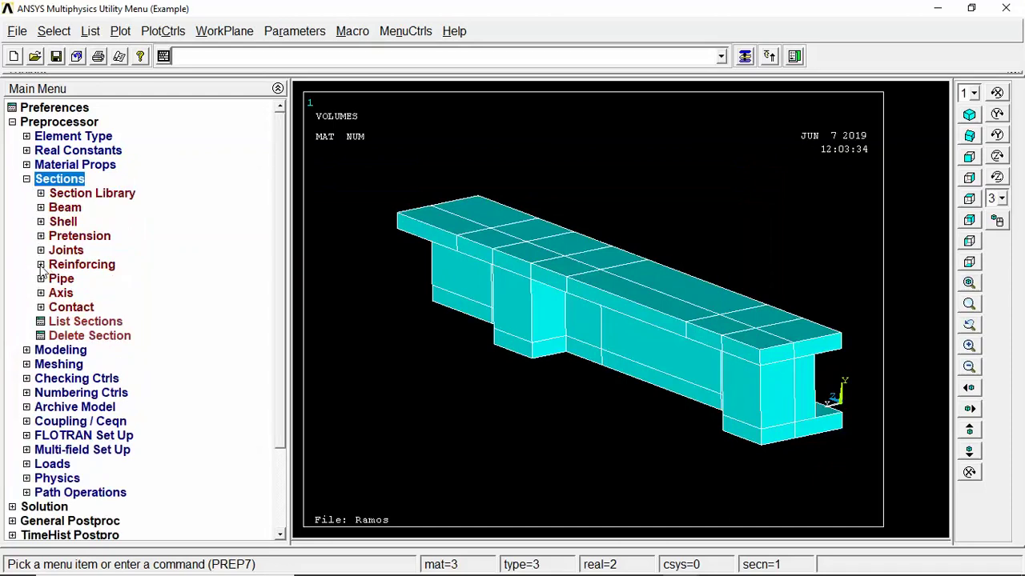
pyautogui.click(41, 264)
pyautogui.click(41, 265)
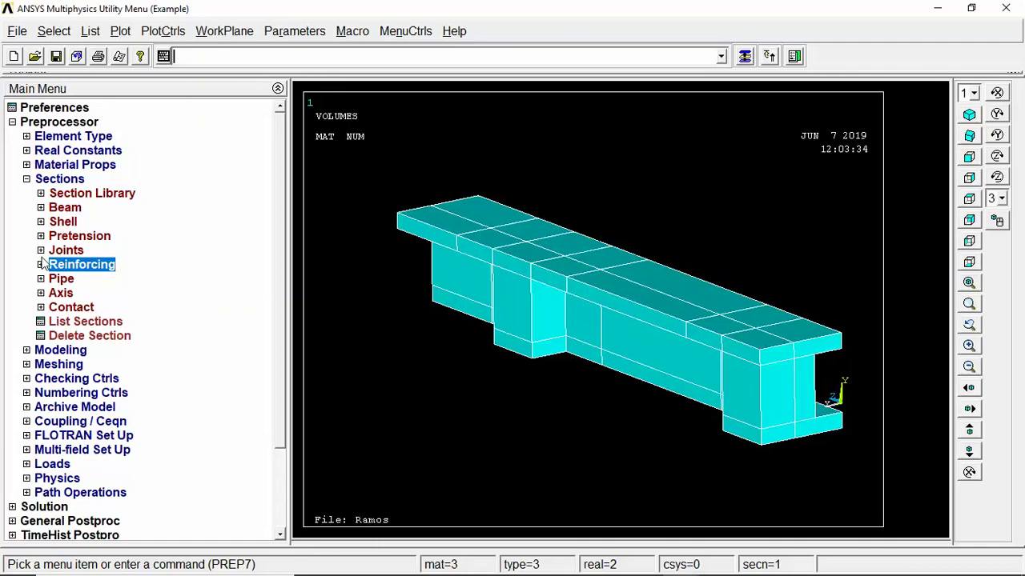
pyautogui.click(41, 265)
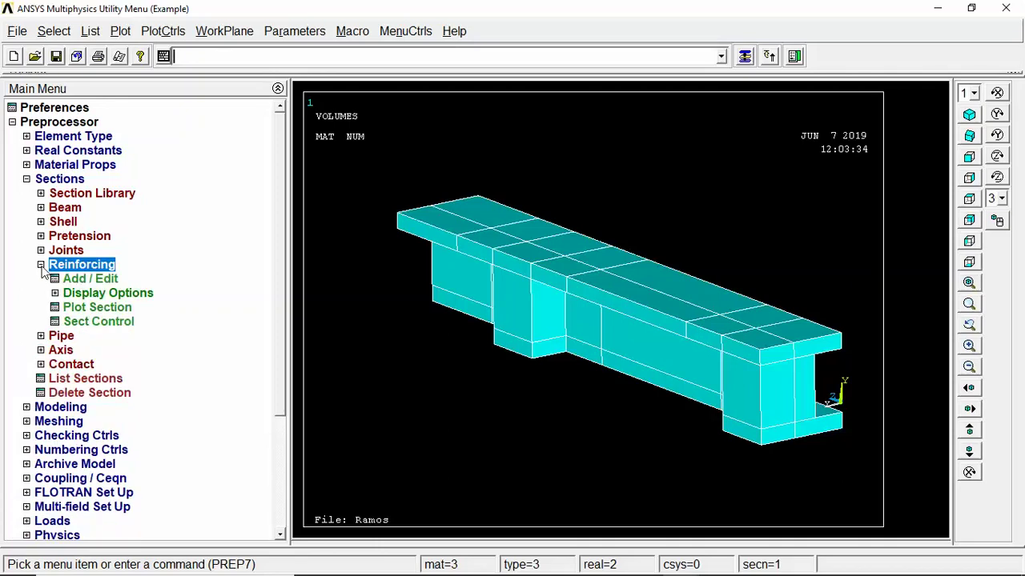
pyautogui.click(41, 265)
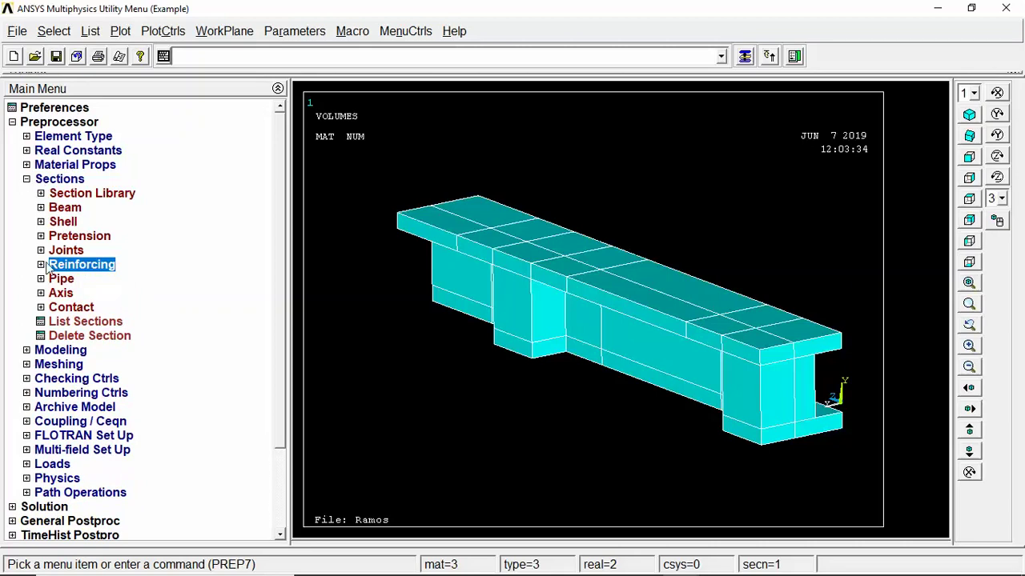
pyautogui.click(27, 180)
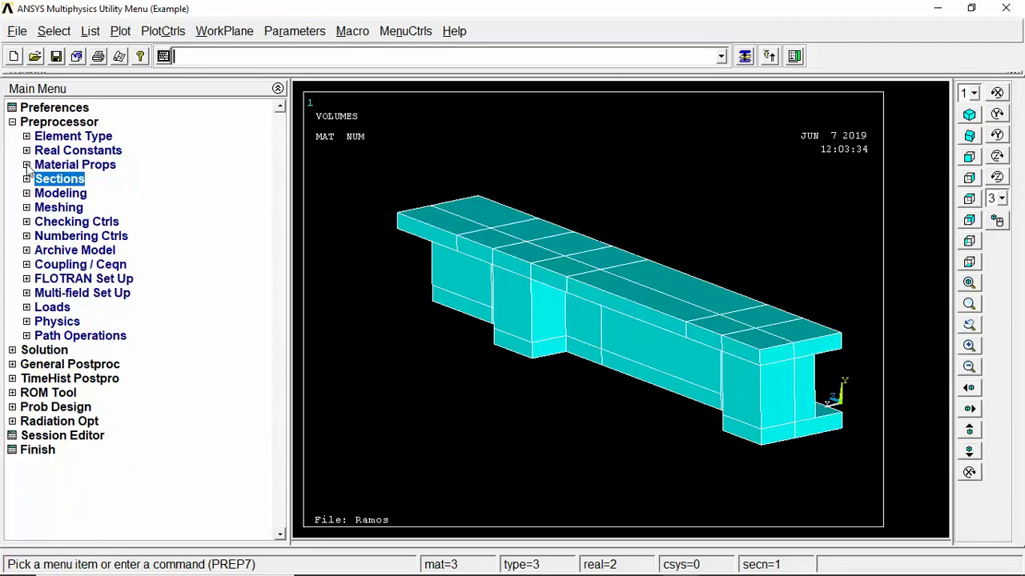
pyautogui.click(27, 165)
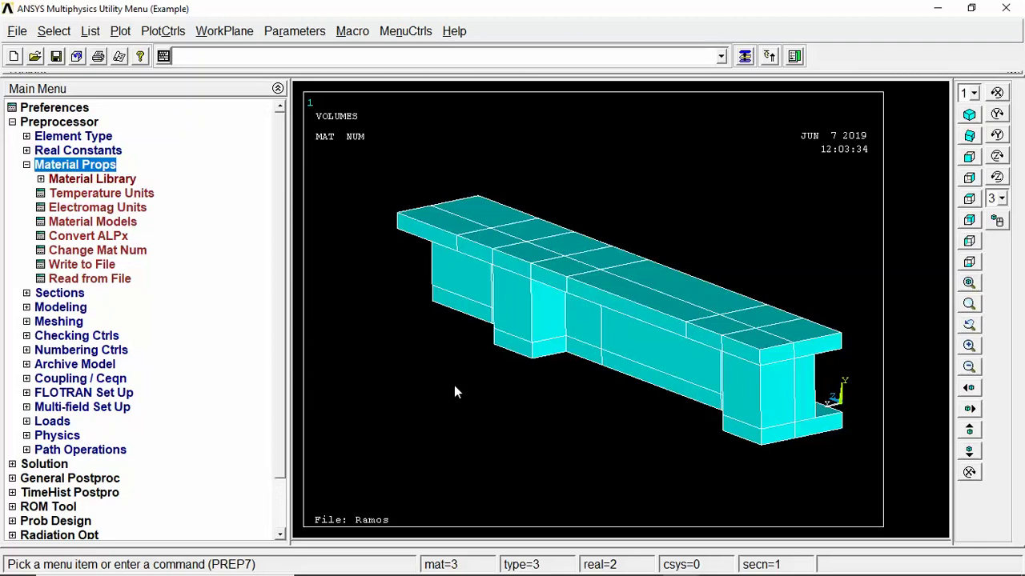
pyautogui.click(999, 221)
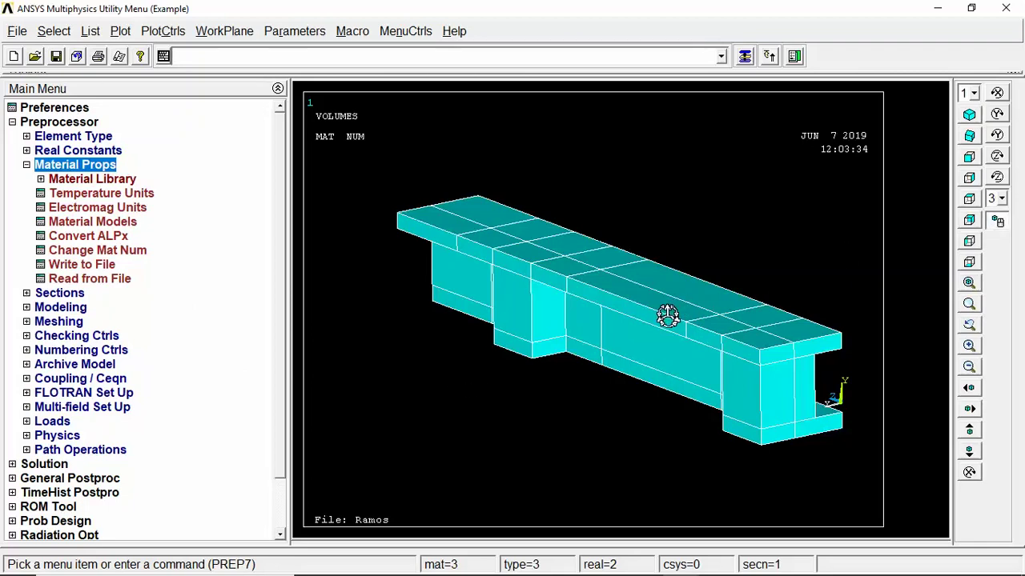
pyautogui.moveTo(667, 316); pyautogui.dragTo(648, 323, button='right')
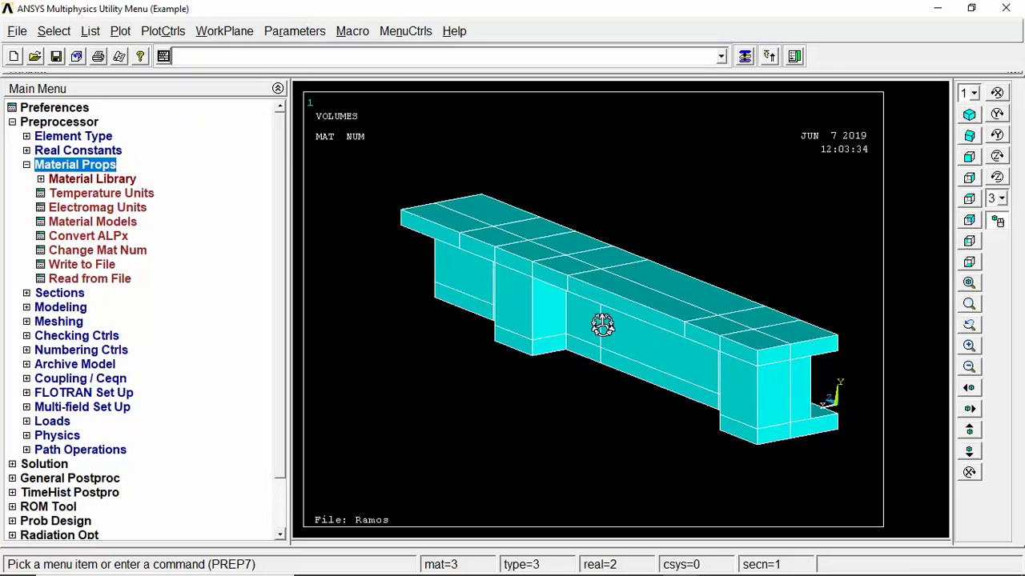
# - Reopen the material model definition and create a new material model with ID 2
pyautogui.click(80, 222)
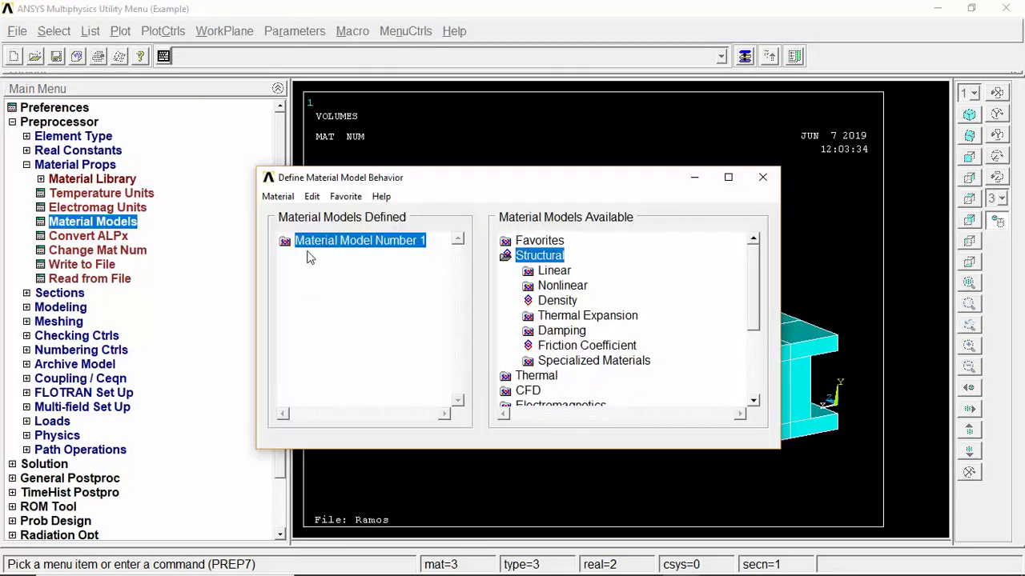
pyautogui.click(277, 196)
pyautogui.click(298, 212)
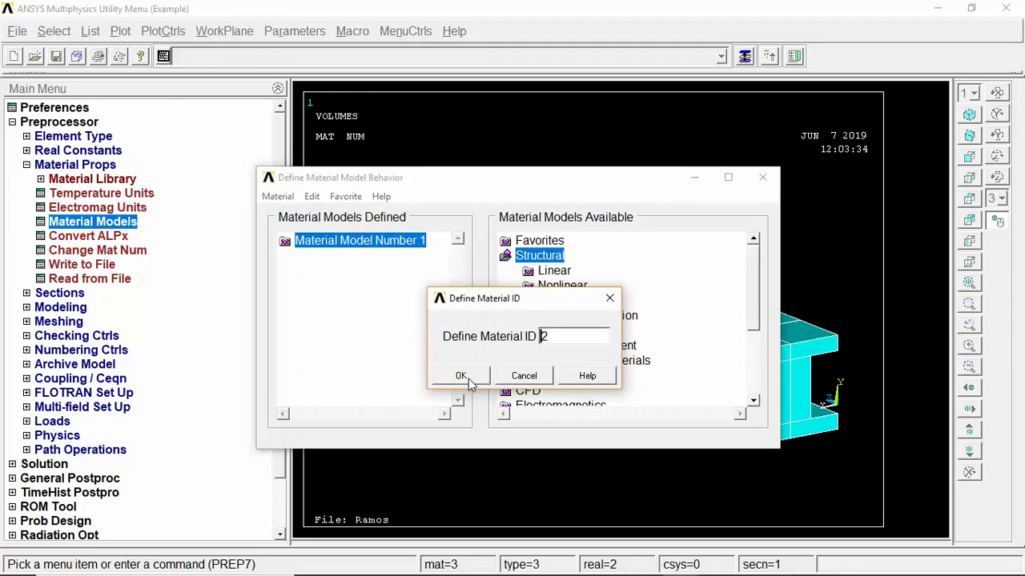
pyautogui.click(469, 378)
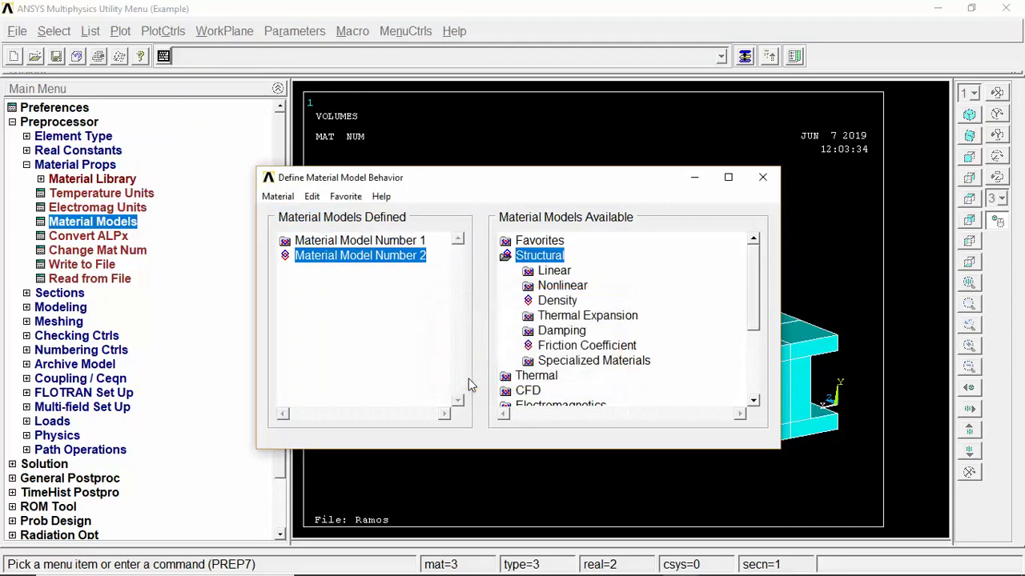
# - Choose rate-independent Mises bilinear kinematic hardening plasticity for material model 2 and proceed to its required elastic properties
pyautogui.doubleClick(528, 288)
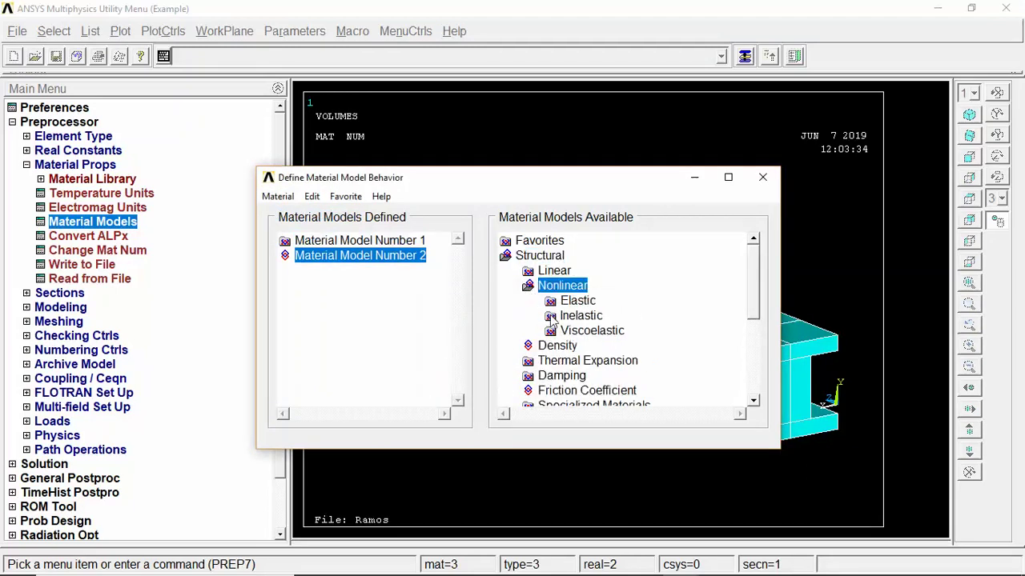
pyautogui.doubleClick(551, 317)
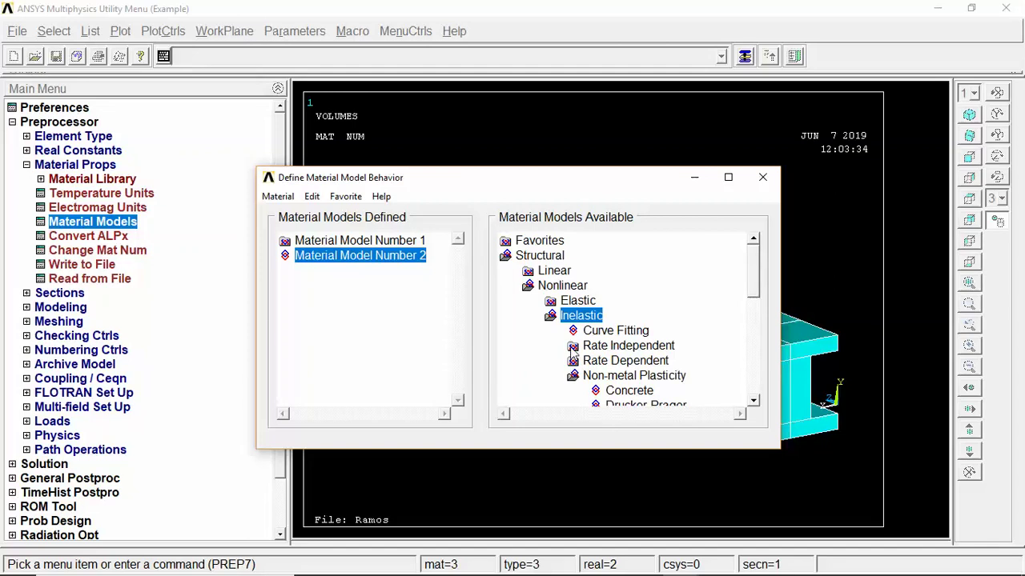
pyautogui.doubleClick(574, 349)
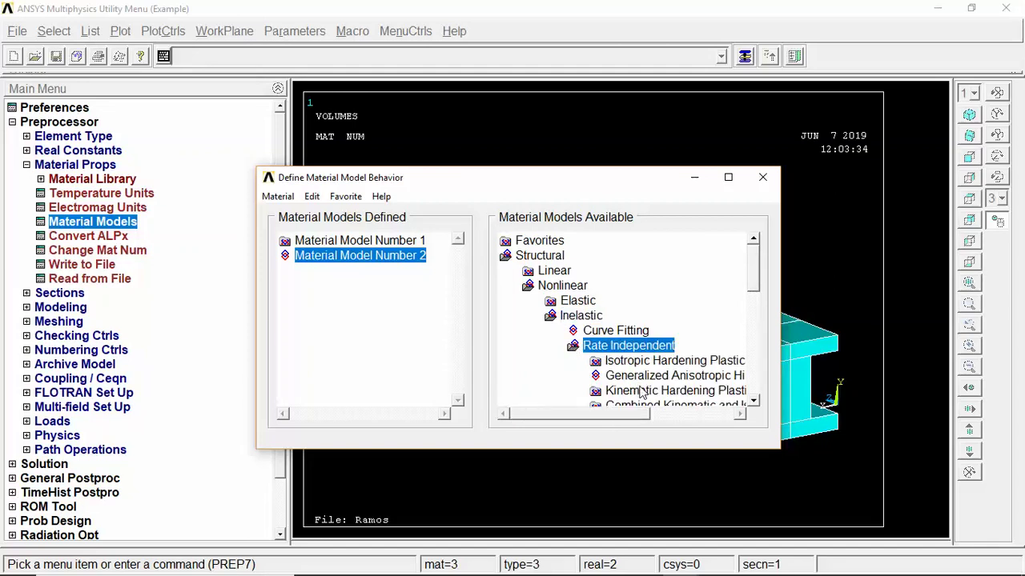
pyautogui.doubleClick(734, 395)
pyautogui.click(751, 399)
pyautogui.click(751, 399)
pyautogui.doubleClick(663, 376)
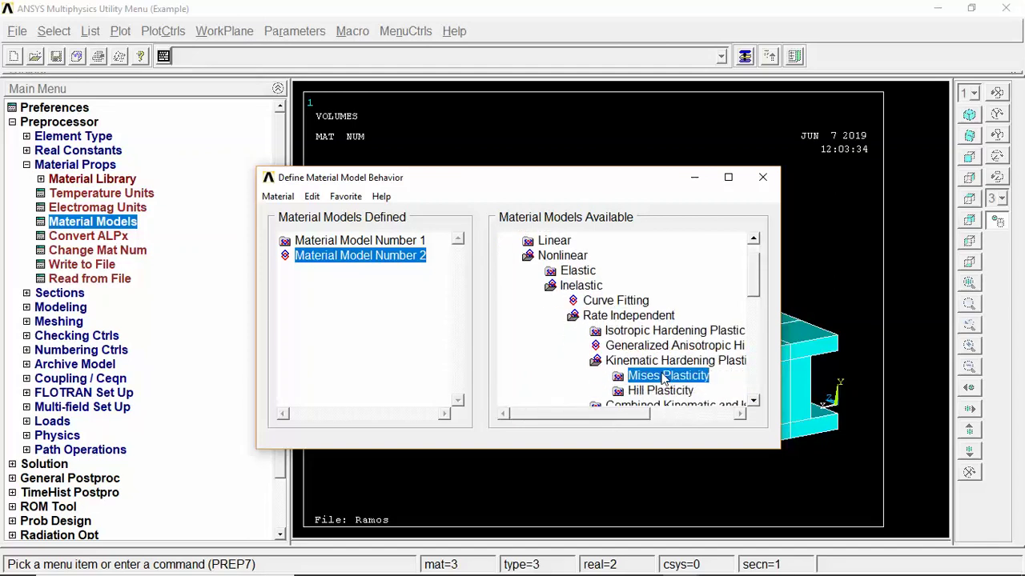
pyautogui.doubleClick(669, 391)
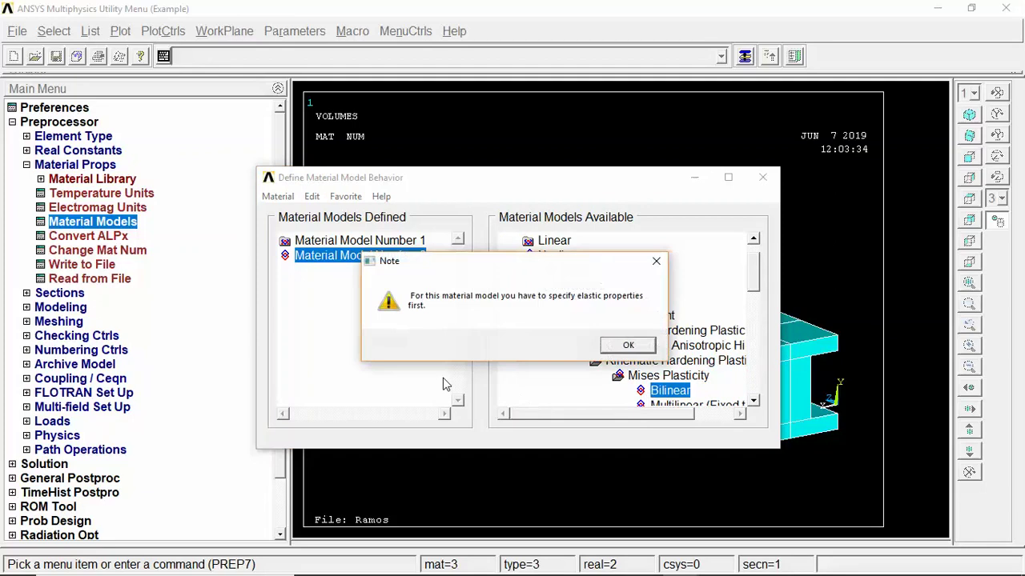
pyautogui.click(628, 345)
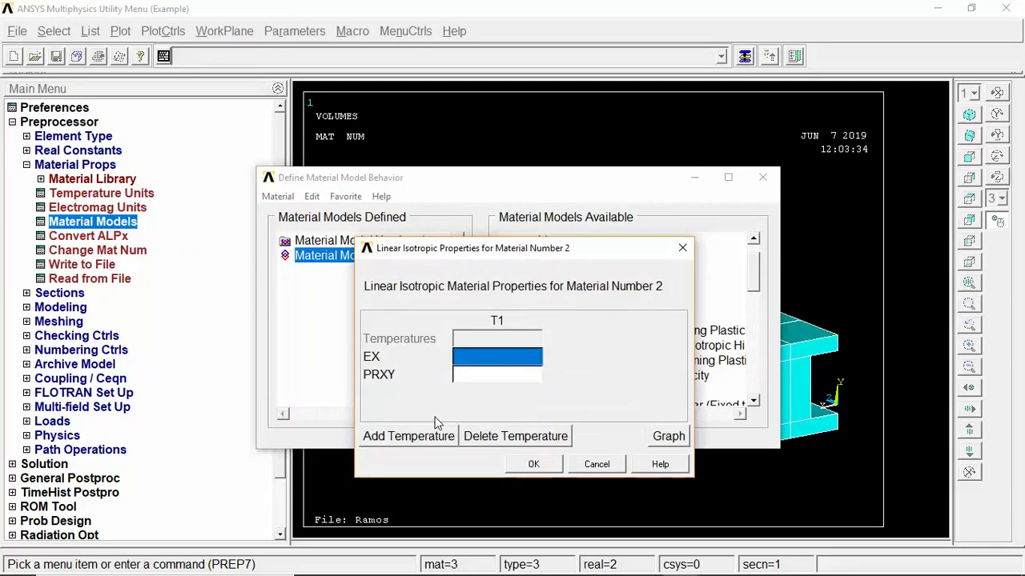
# - Set material 2's elastic modulus EX to 2e5, fill in its Poisson's ratio PRXY, and accept the linear isotropic properties
pyautogui.write('2e5')
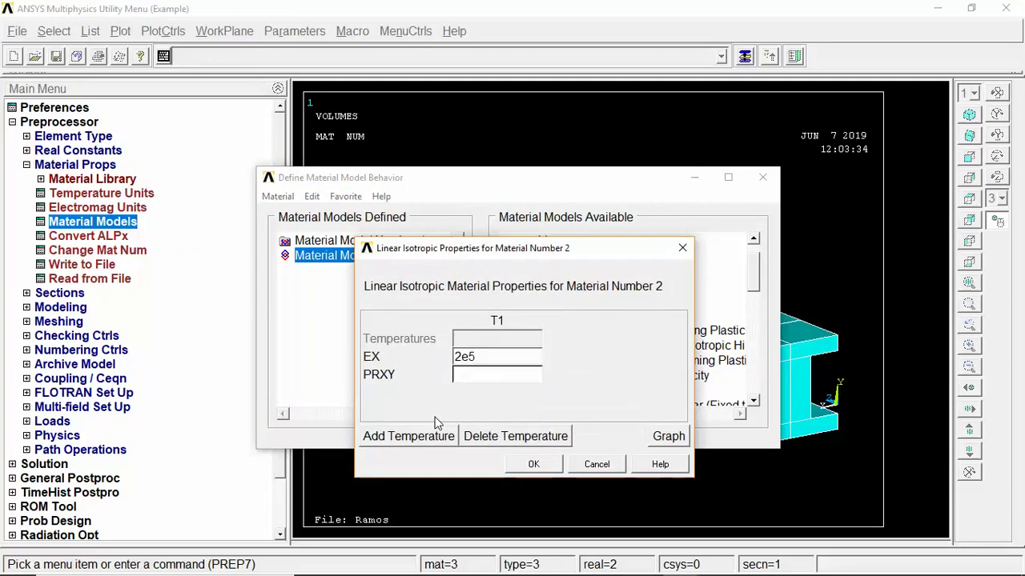
pyautogui.press('Tab')
pyautogui.write('0.')
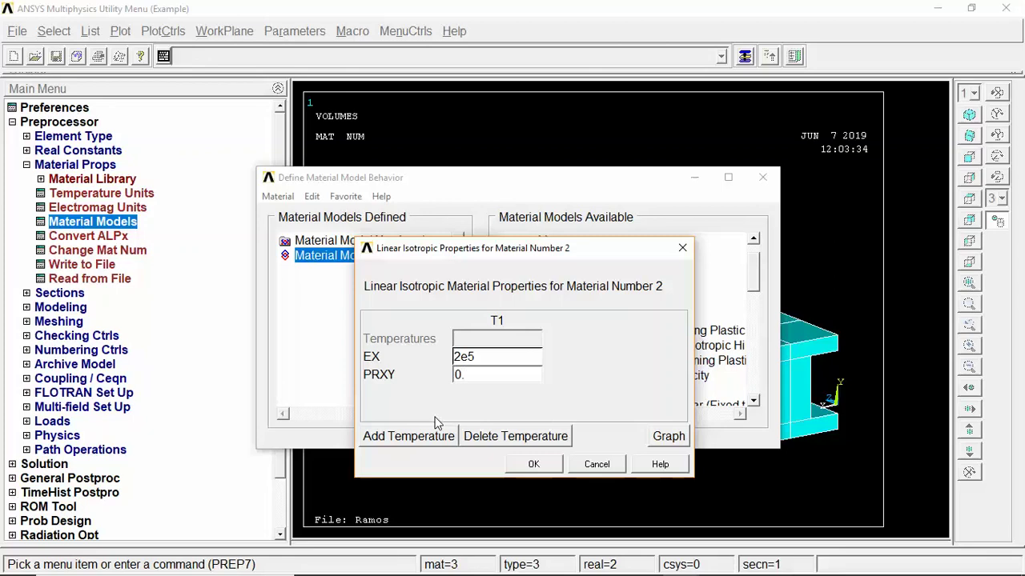
pyautogui.click(533, 465)
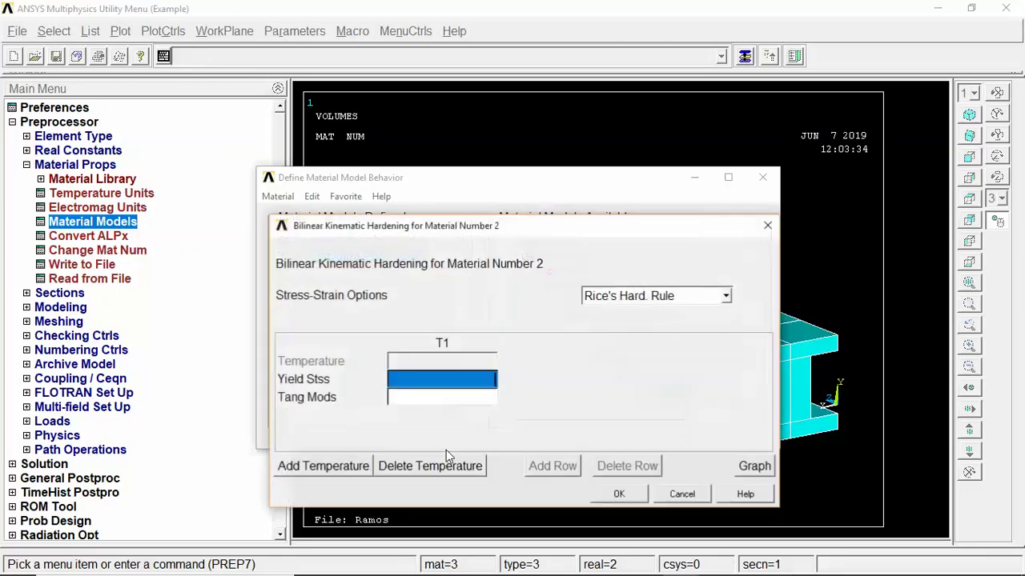
# - Set material 2's bilinear hardening yield stress to 400 and tangent modulus to 2000, and accept the data
pyautogui.write('400')
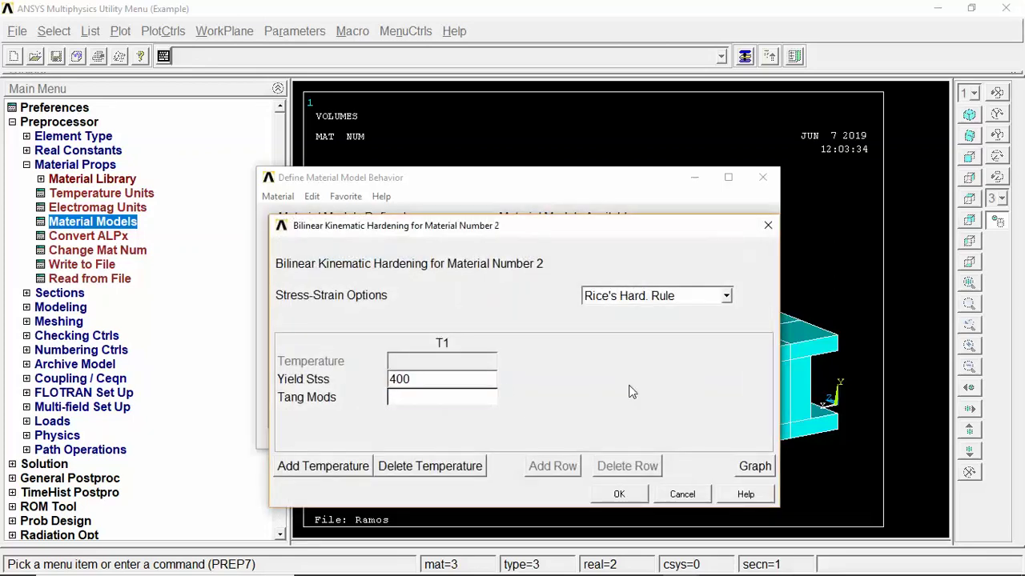
pyautogui.press('Tab')
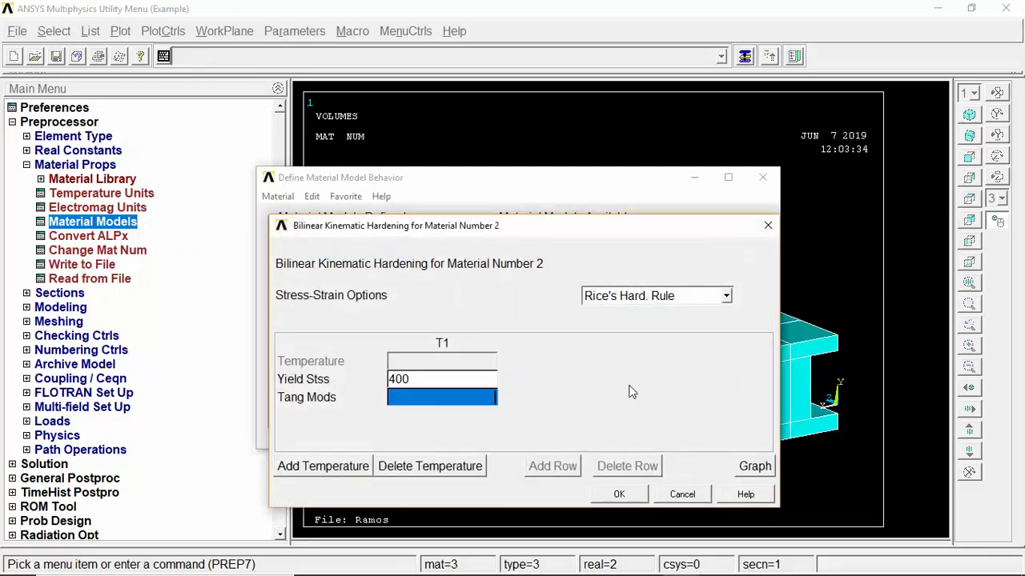
pyautogui.write('2000')
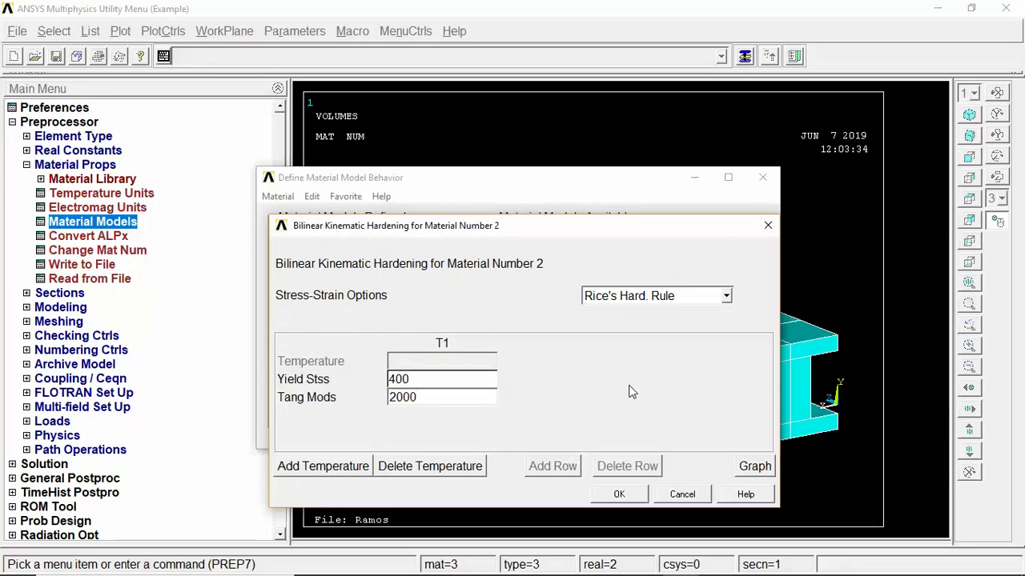
pyautogui.click(619, 495)
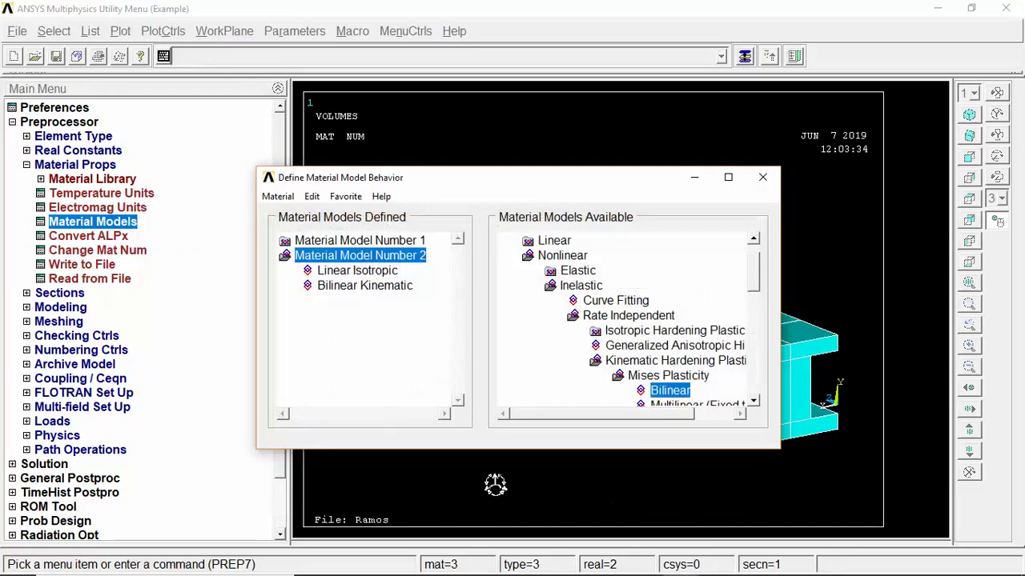
# - Create a new material model with ID 3
pyautogui.click(276, 197)
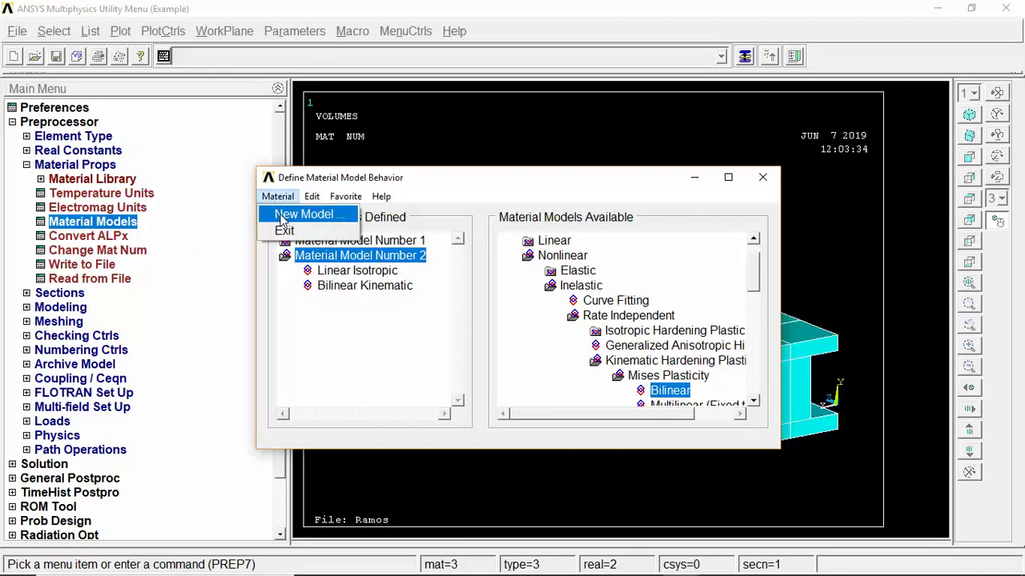
pyautogui.click(282, 217)
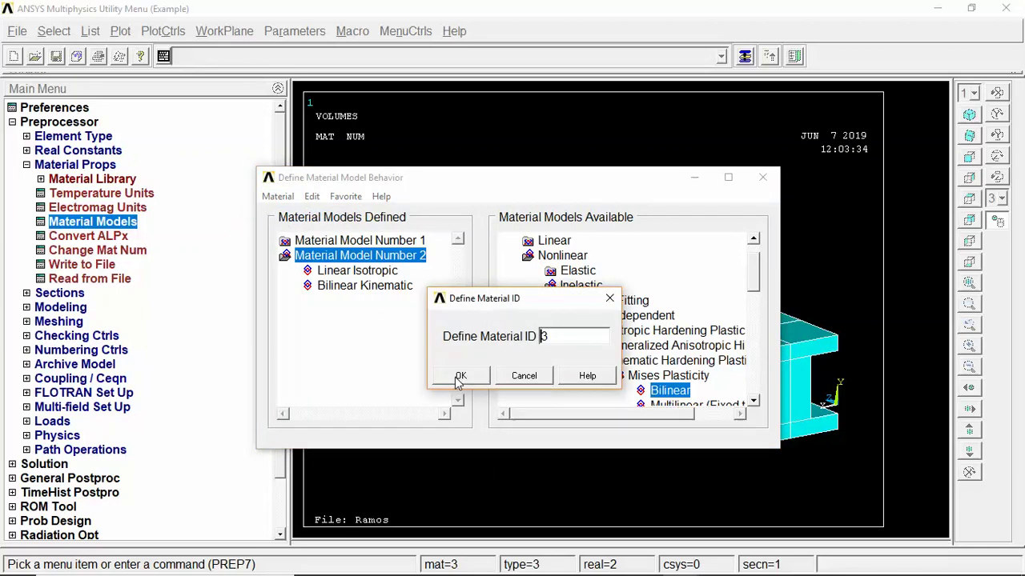
pyautogui.click(459, 377)
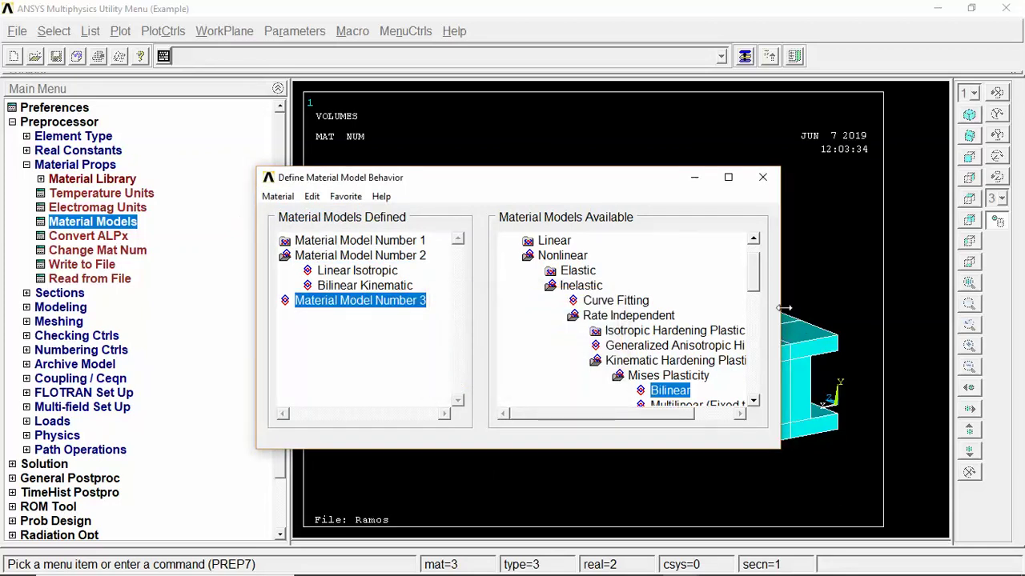
# - Choose Mises multilinear (General) kinematic hardening for material model 3 and proceed to its required elastic properties
pyautogui.scroll(-1, 592, 271)
pyautogui.scroll(2, 555, 268)
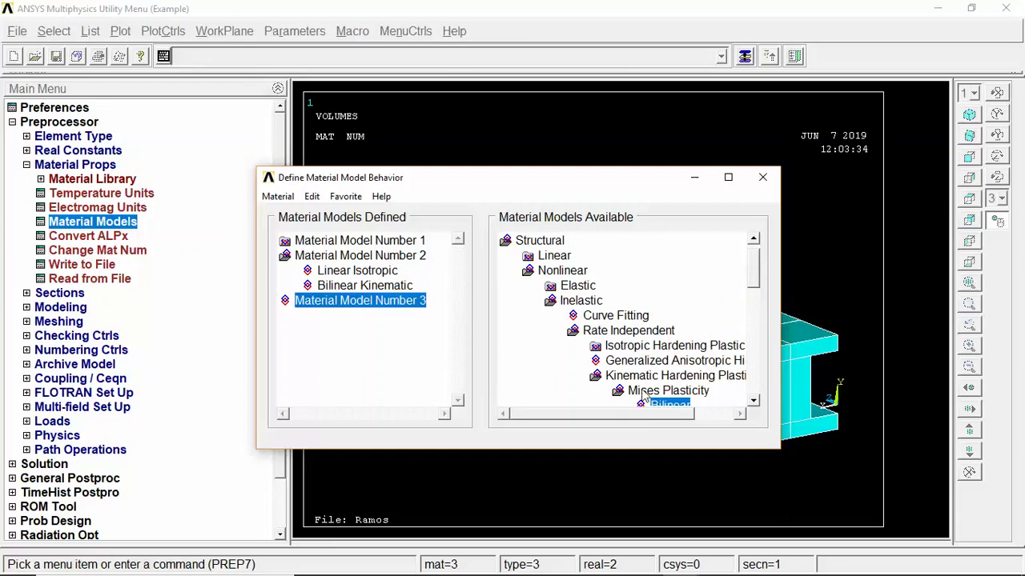
pyautogui.moveTo(753, 272); pyautogui.dragTo(759, 298)
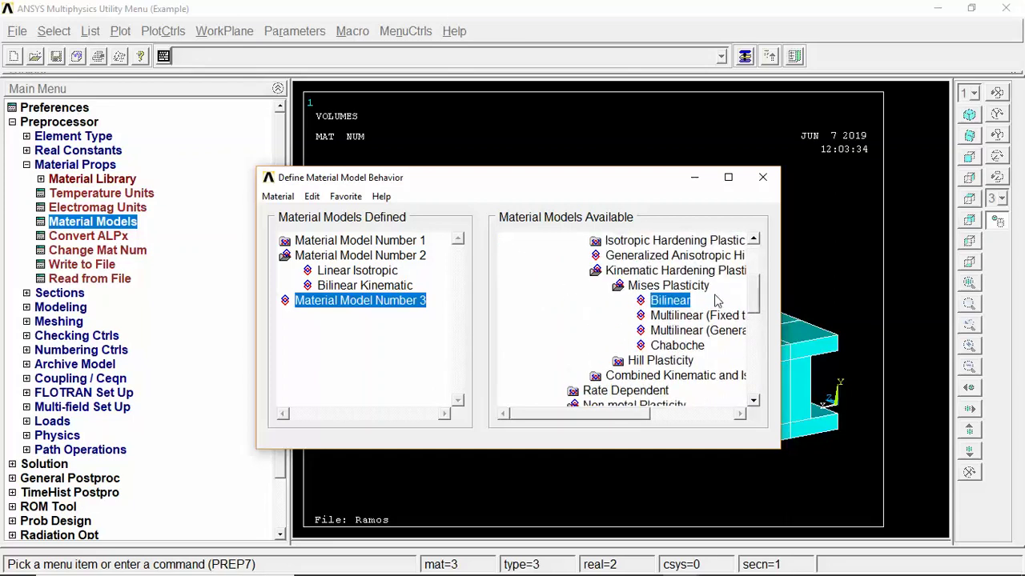
pyautogui.doubleClick(670, 332)
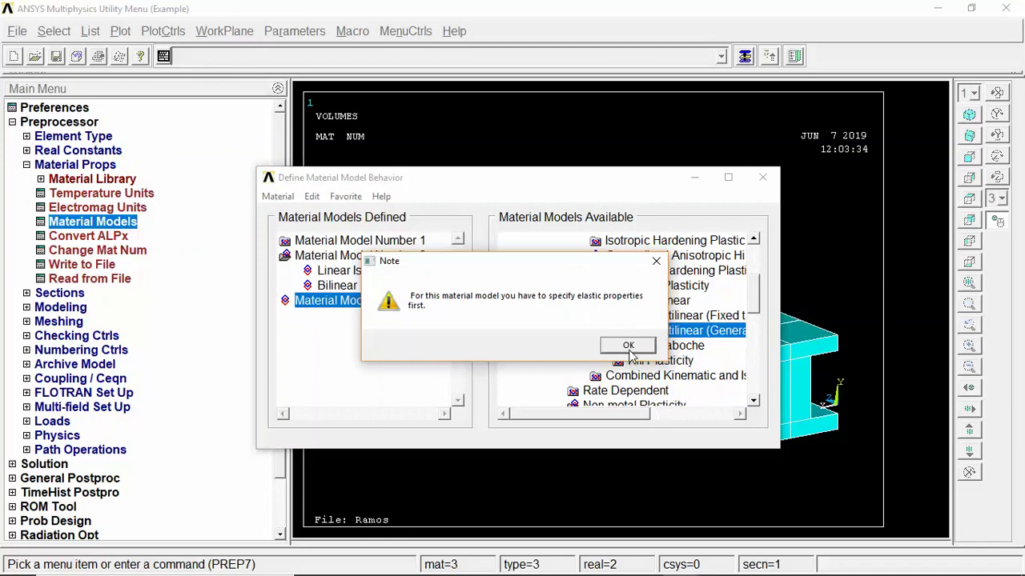
pyautogui.click(628, 345)
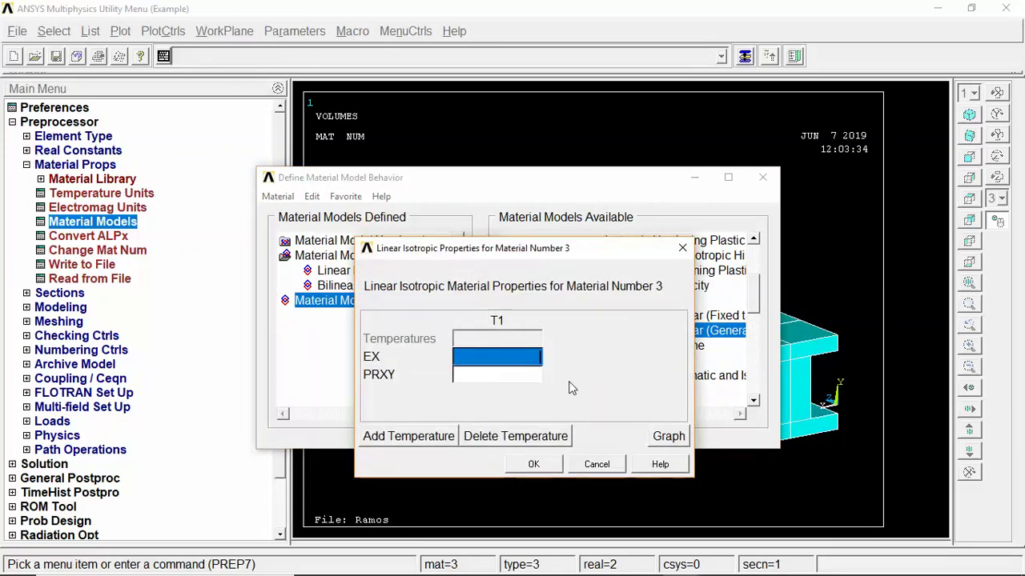
# - Set material 3's elastic modulus EX to 2e5 and Poisson's ratio PRXY to 0.3, and accept the linear isotropic properties
pyautogui.write('2e5')
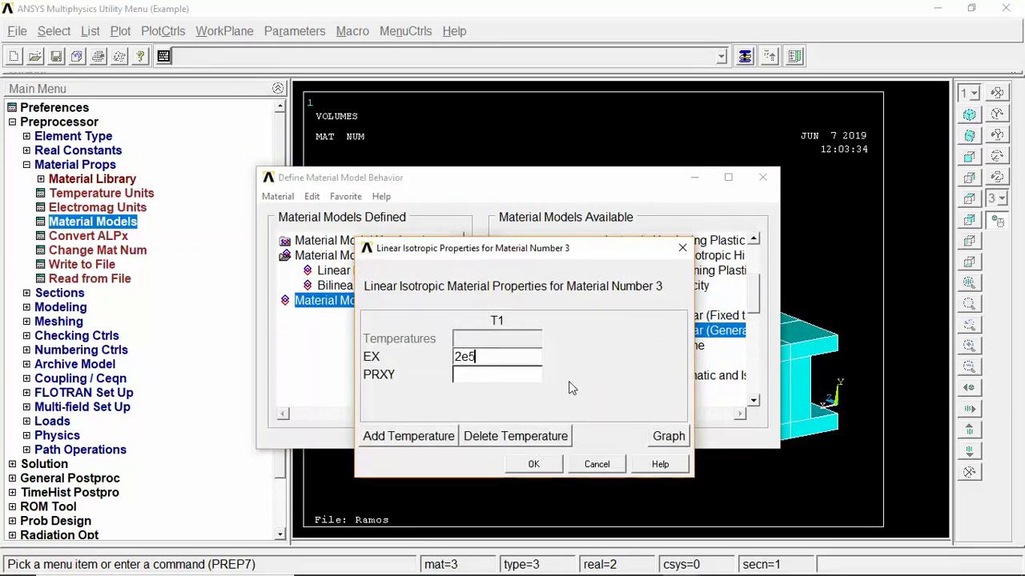
pyautogui.press('Tab')
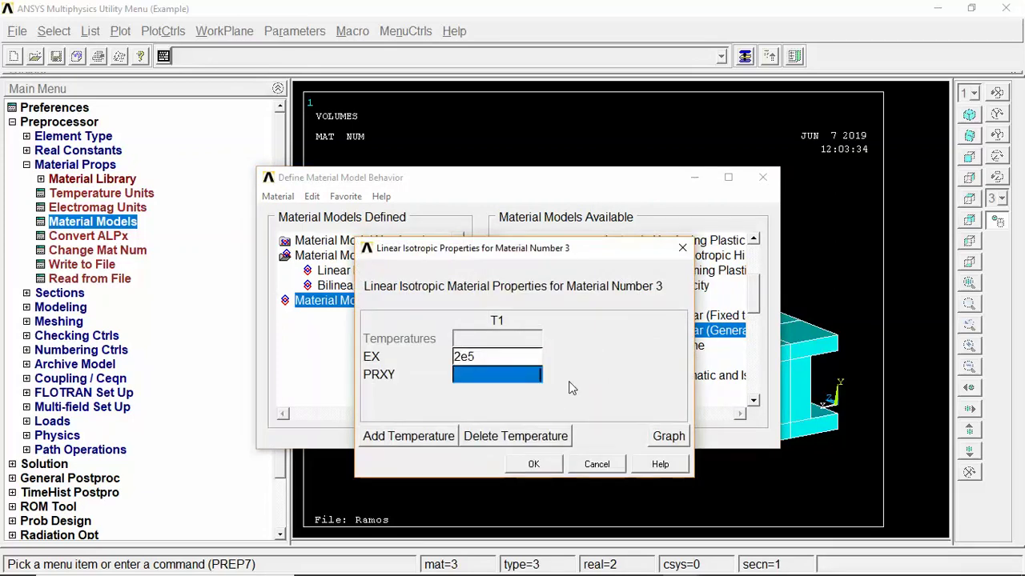
pyautogui.write('0.3')
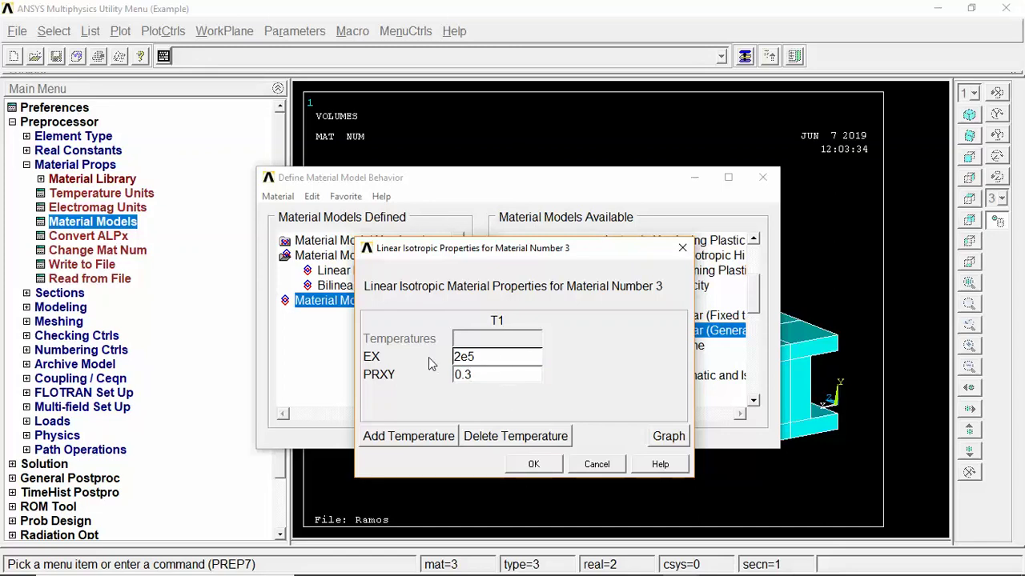
pyautogui.click(546, 469)
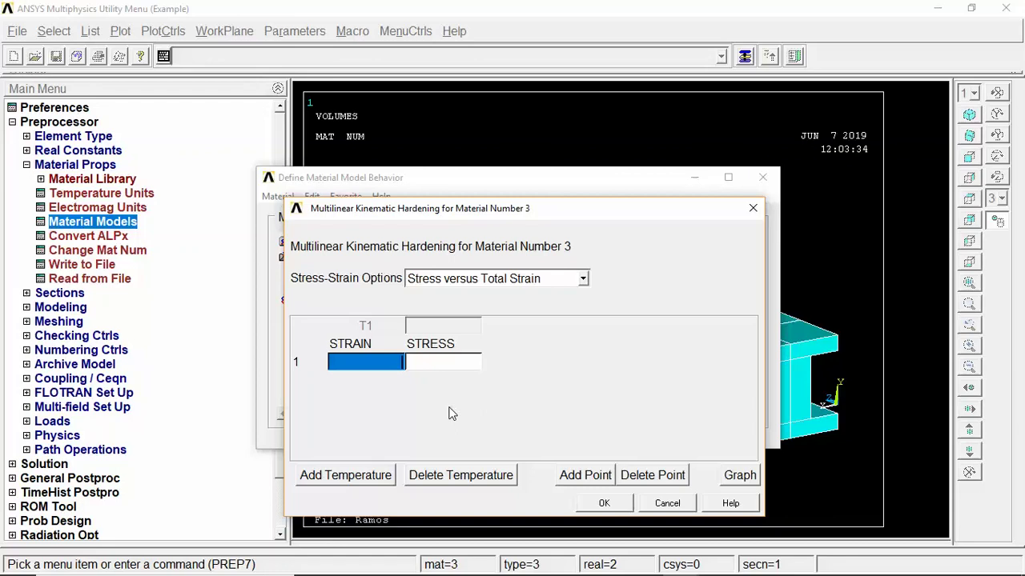
# - Enter the first point of material 3's hardening curve with strain 0.007 and stress 1400
pyautogui.write('0.00')
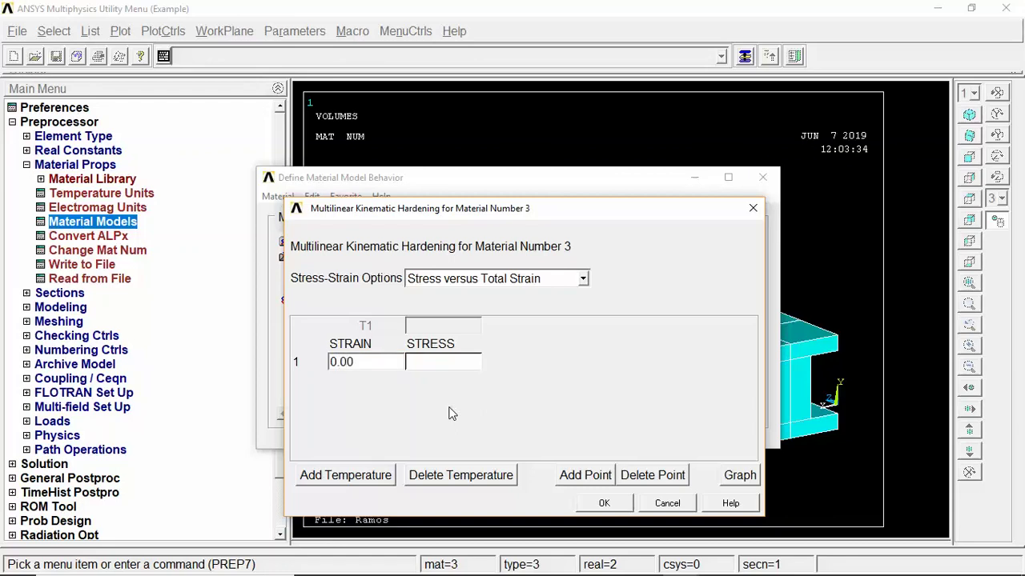
pyautogui.write('7')
pyautogui.press('Tab')
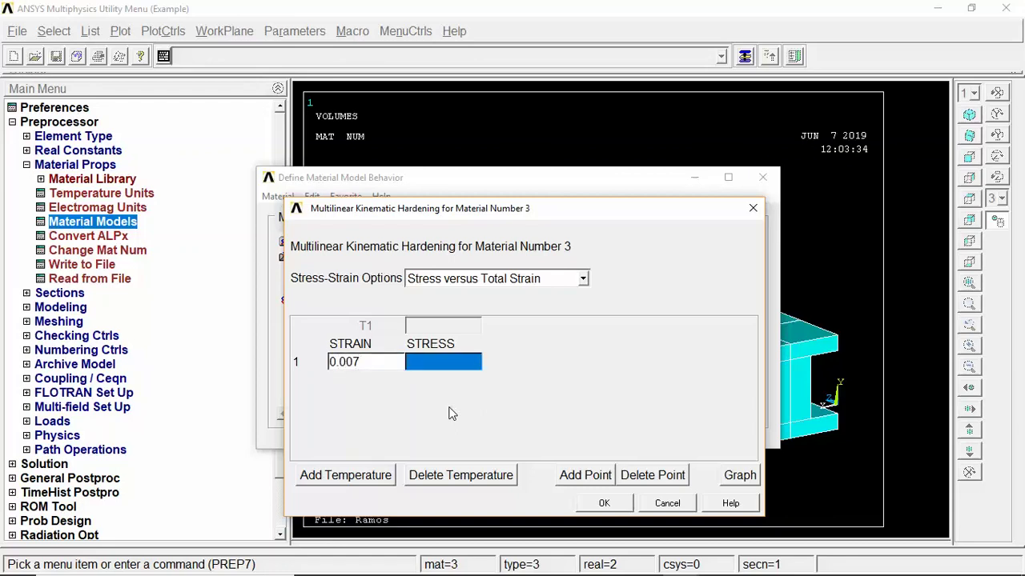
pyautogui.write('1400')
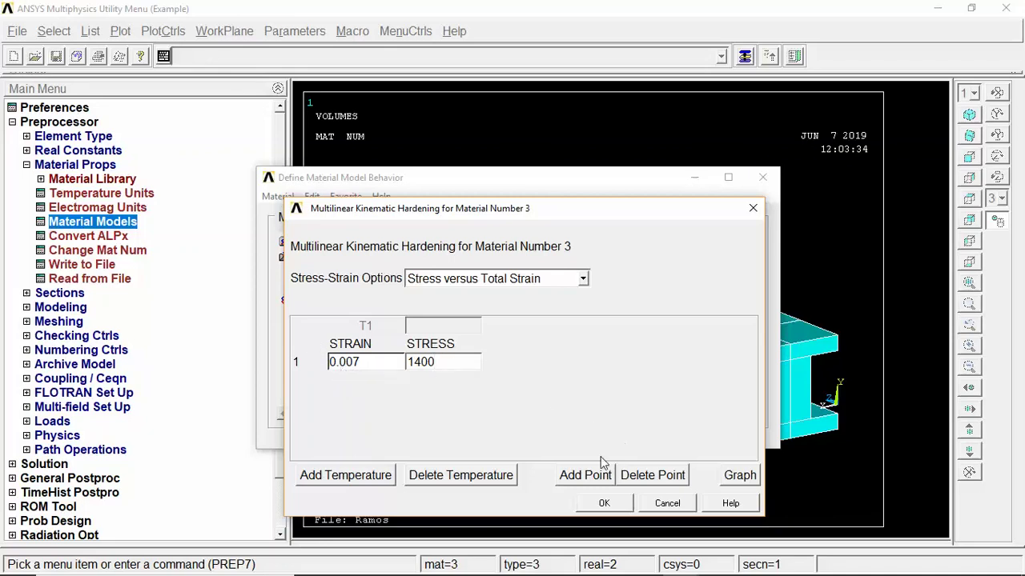
# - Add a second point to material 3's hardening curve with strain 0.01 and stress 1606
pyautogui.click(585, 478)
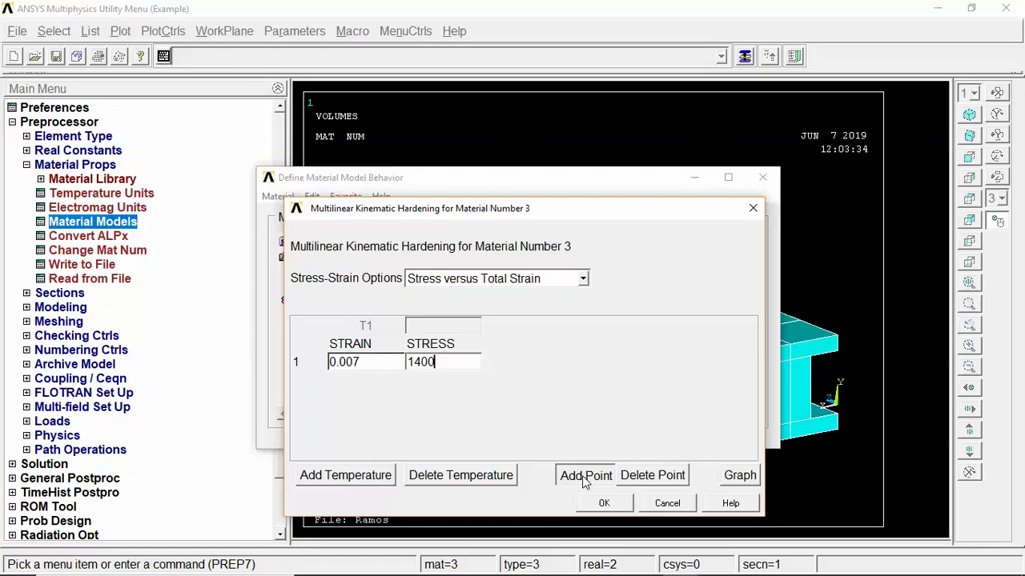
pyautogui.click(361, 383)
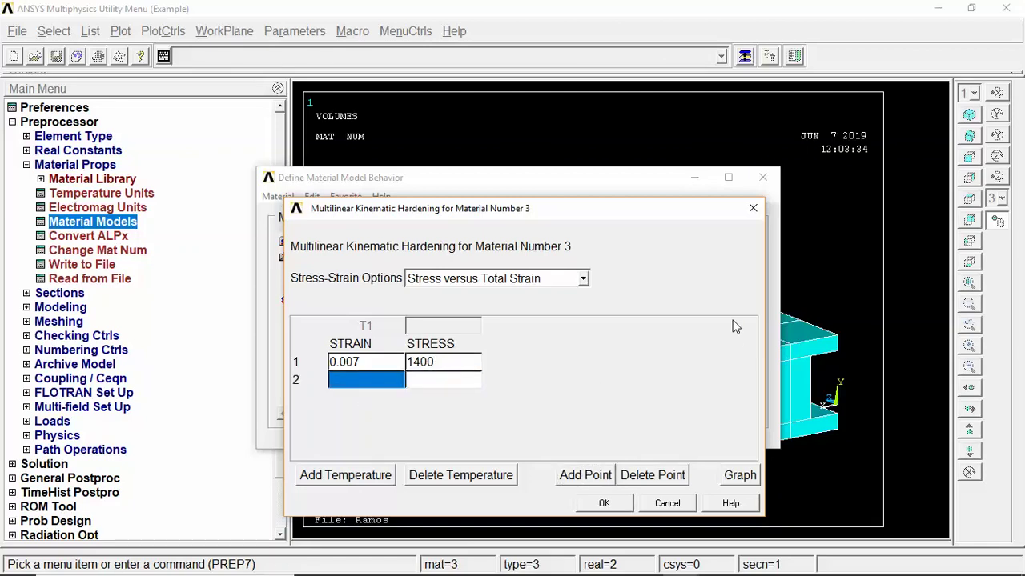
pyautogui.write('0.01')
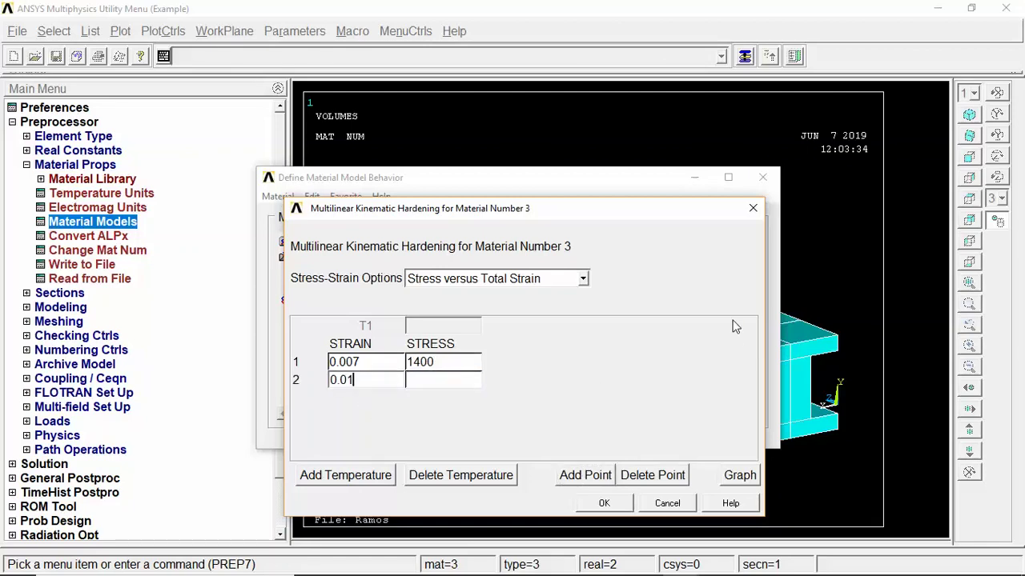
pyautogui.press('Tab')
pyautogui.write('16')
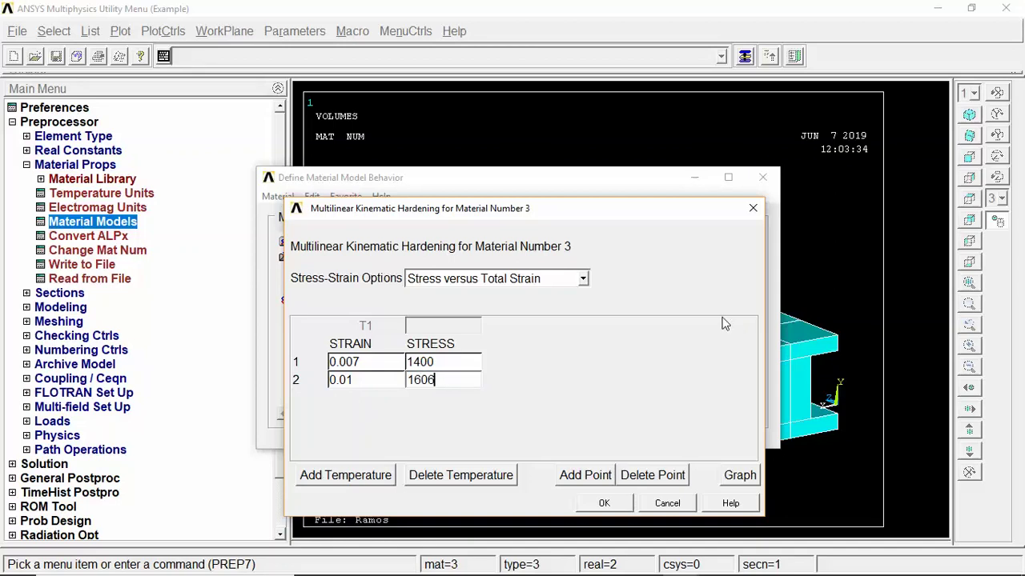
# - Add a third point row to material 3's hardening curve and correct the second point's stress to 1620
pyautogui.click(580, 477)
pyautogui.click(381, 403)
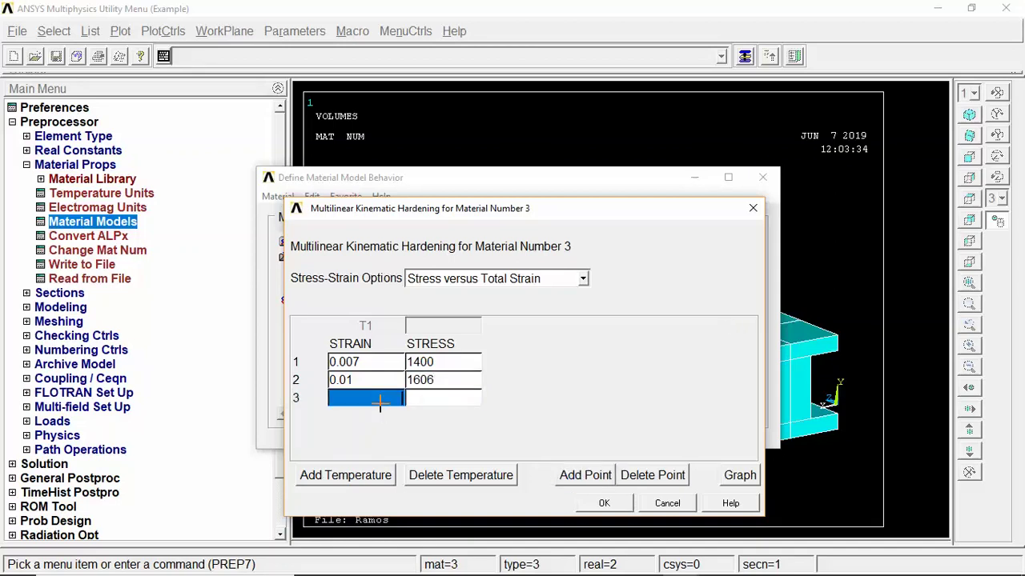
pyautogui.click(421, 381)
pyautogui.click(423, 381)
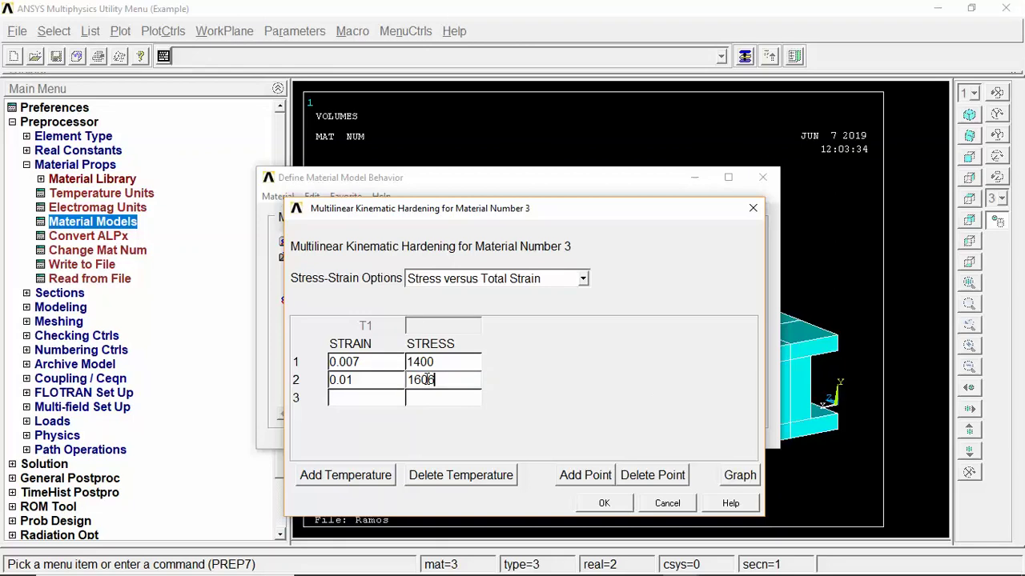
pyautogui.moveTo(421, 382); pyautogui.dragTo(433, 381)
pyautogui.write('20')
# - Fill in the third point of material 3's hardening curve with strain 0.014 and stress 1707
pyautogui.click(366, 400)
pyautogui.click(374, 400)
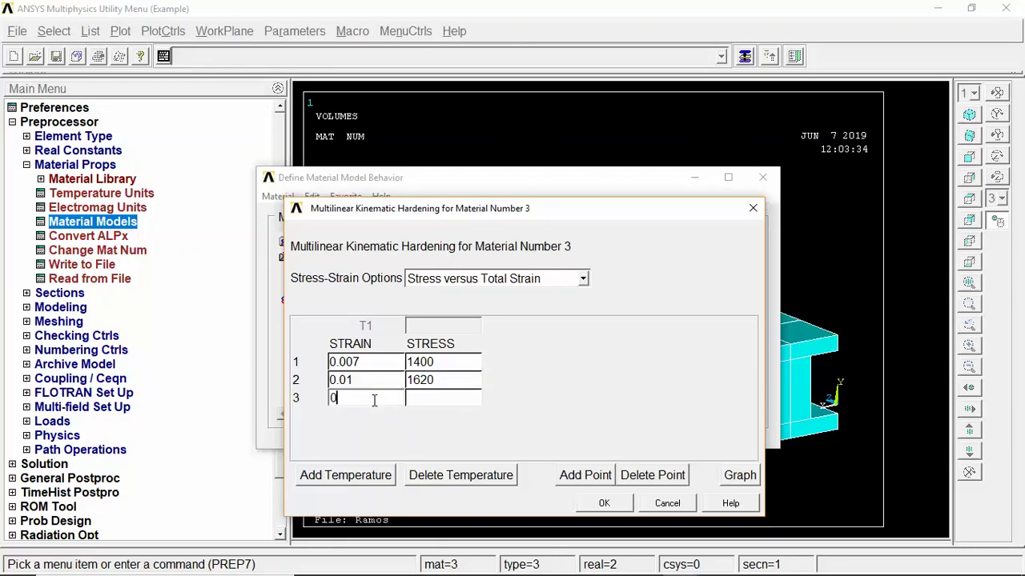
pyautogui.write('0.014')
pyautogui.click(451, 395)
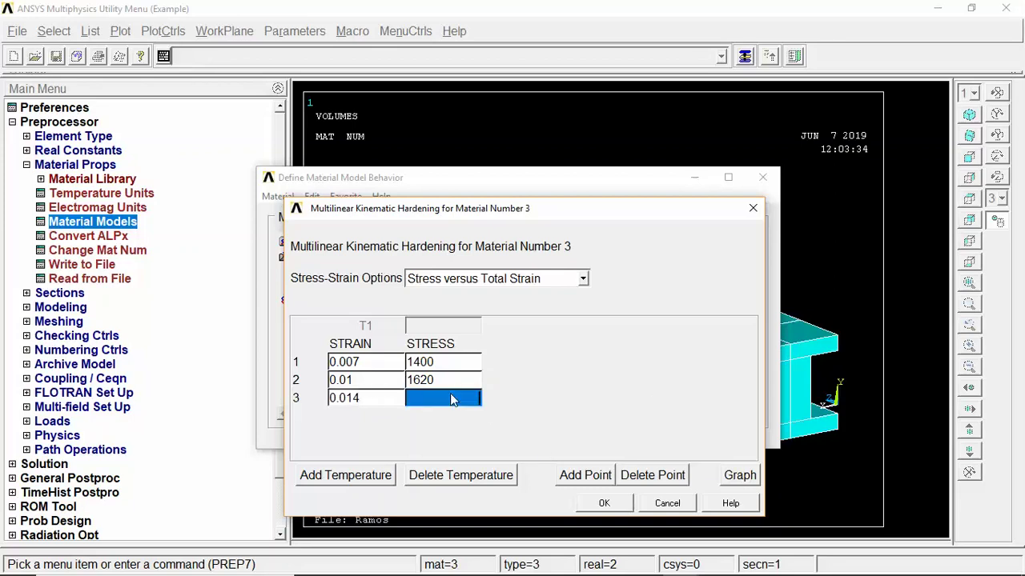
pyautogui.click(451, 395)
pyautogui.write('170')
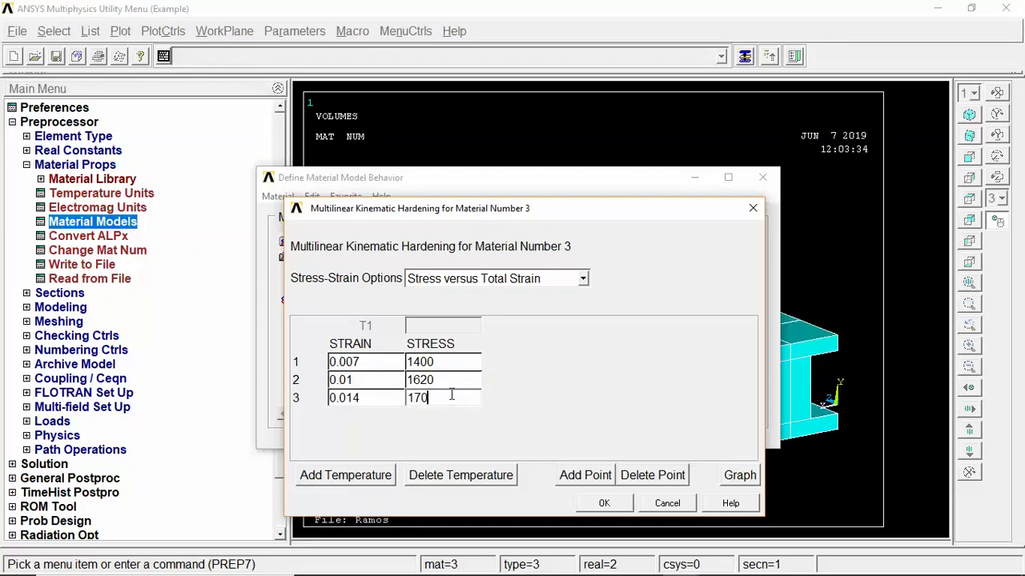
pyautogui.write('70')
pyautogui.press('BackSpace')
# - Add a fourth point to material 3's hardening curve with strain 0.05 and stress 1860
pyautogui.click(567, 471)
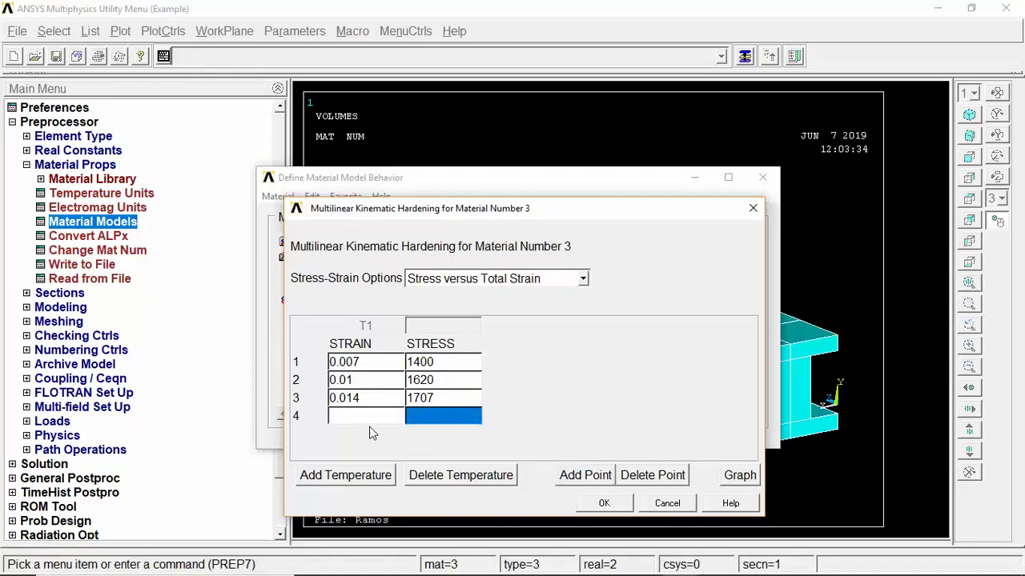
pyautogui.click(369, 418)
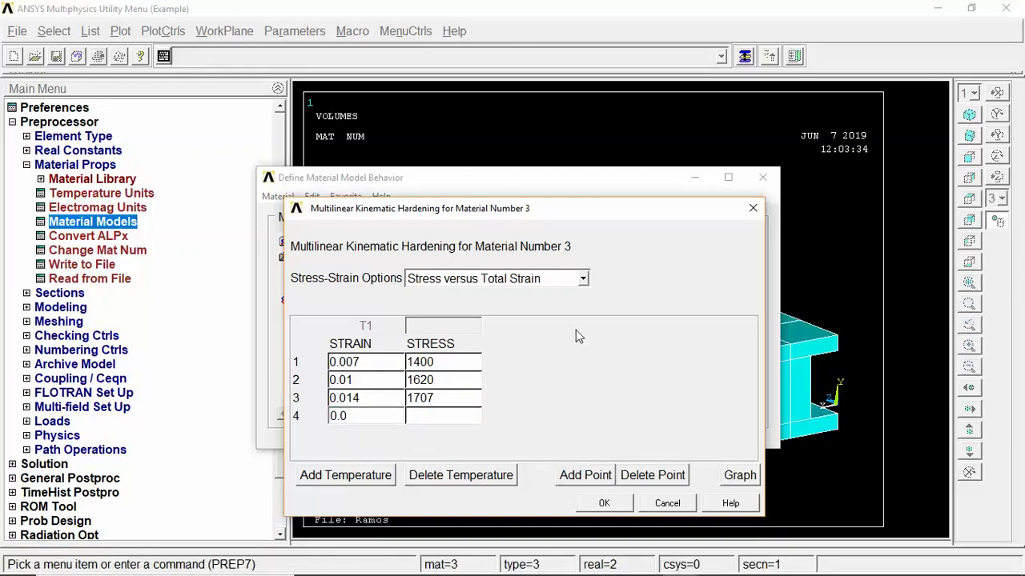
pyautogui.press('Tab')
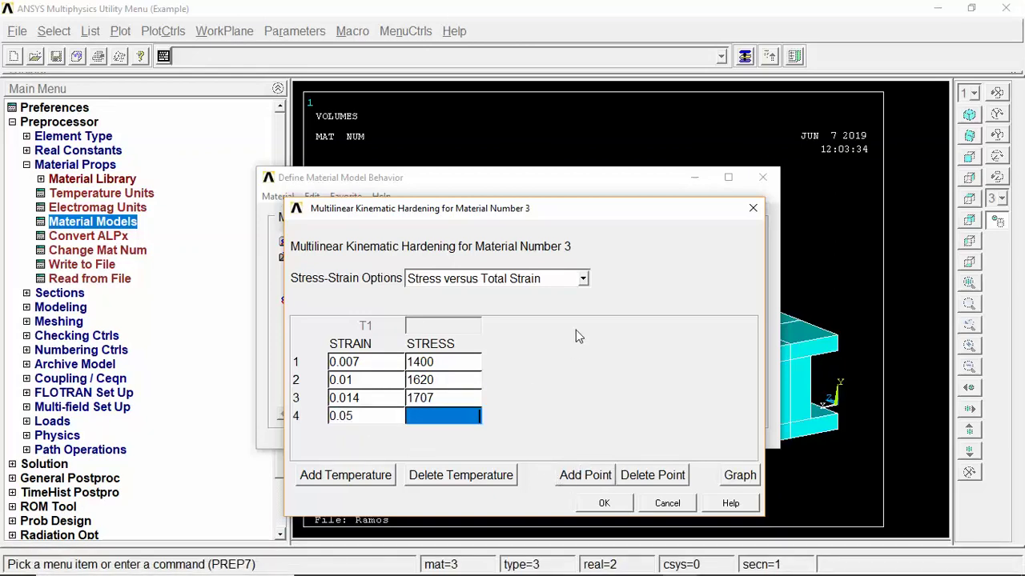
pyautogui.write('18')
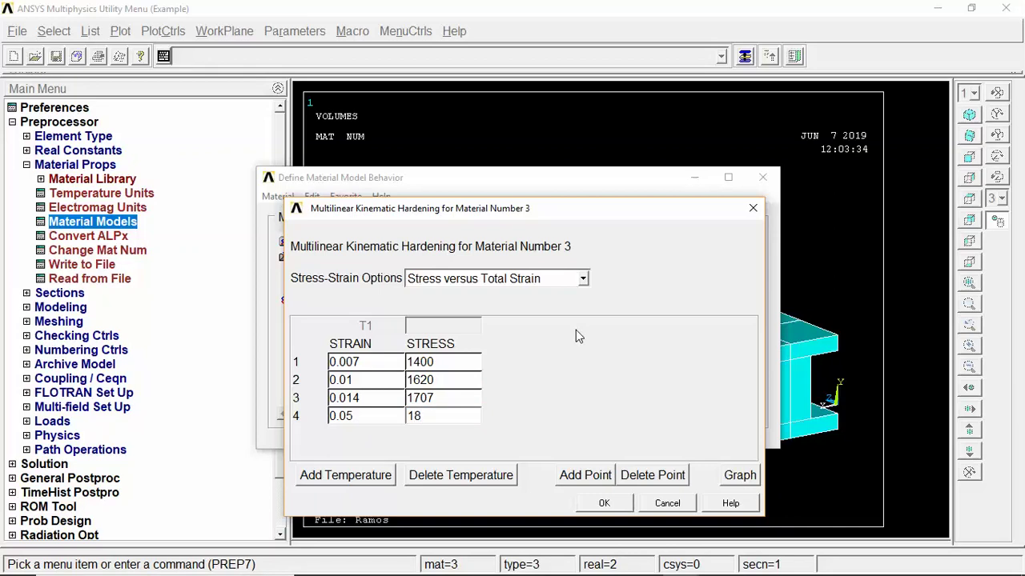
pyautogui.write('60')
# - Graph material 3's stress-strain curve and accept the multilinear kinematic hardening data
pyautogui.click(742, 476)
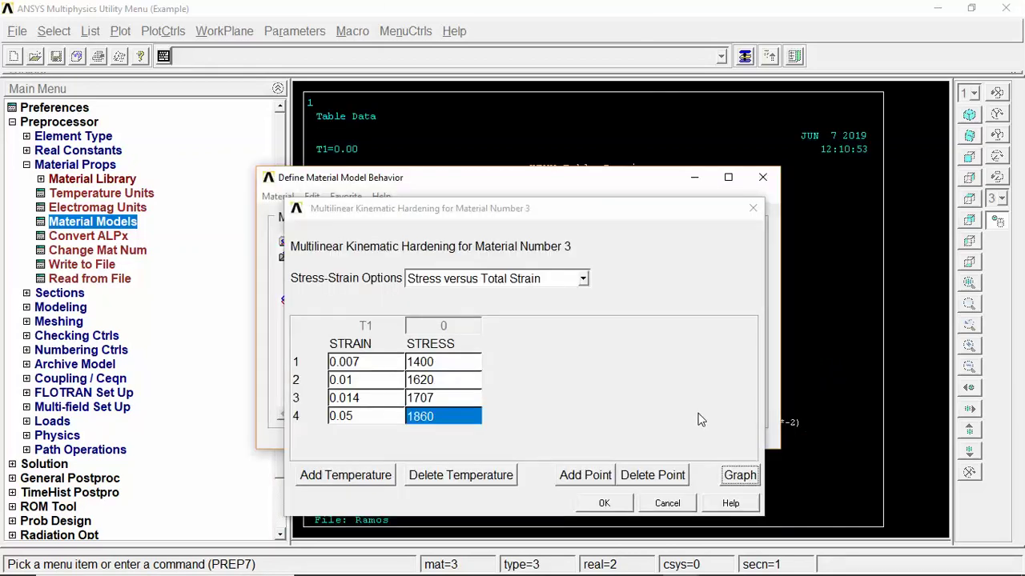
pyautogui.click(740, 476)
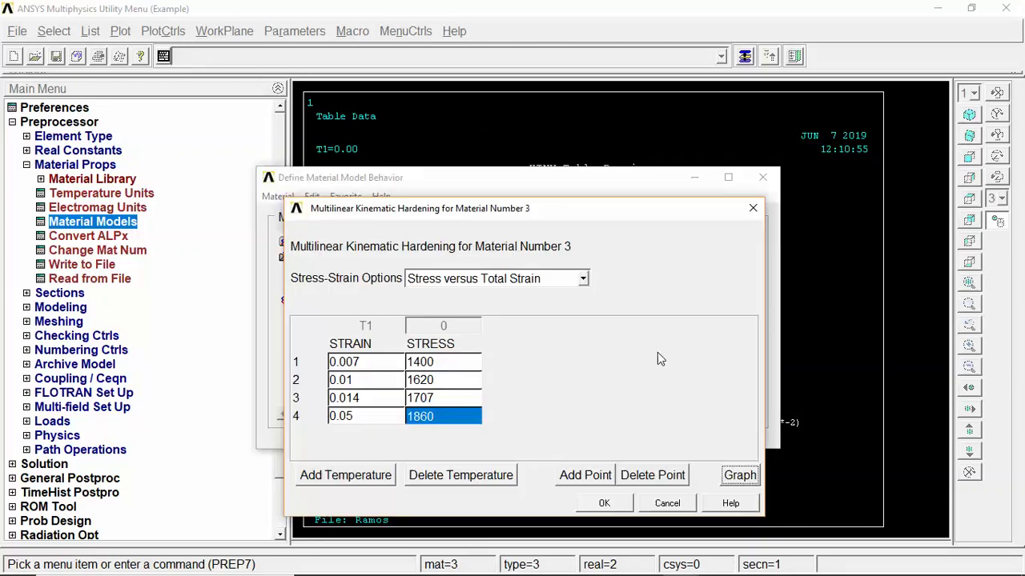
pyautogui.click(603, 502)
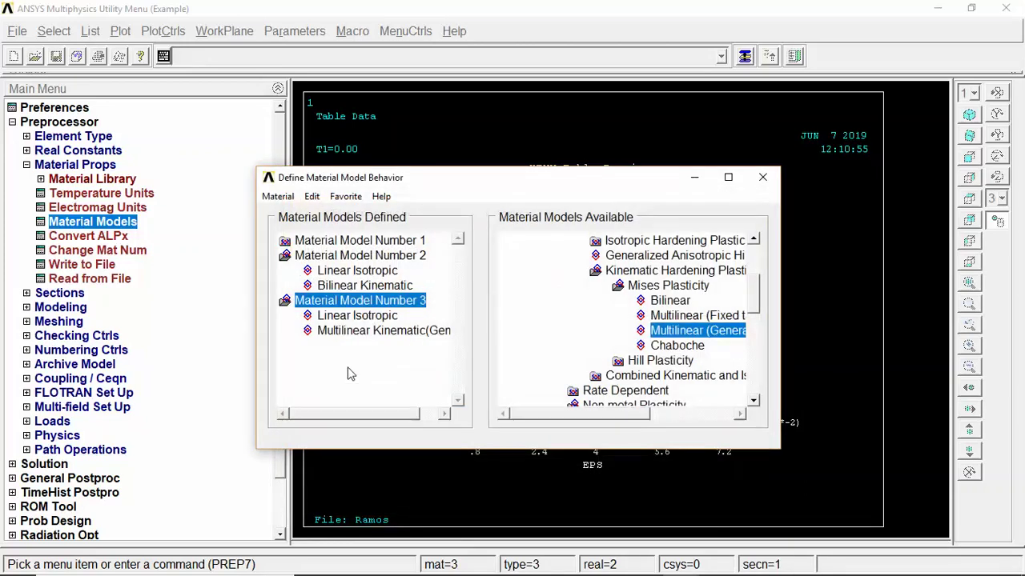
# - Collapse material models 3 and 2 in the defined models and close the material model definition
pyautogui.doubleClick(285, 302)
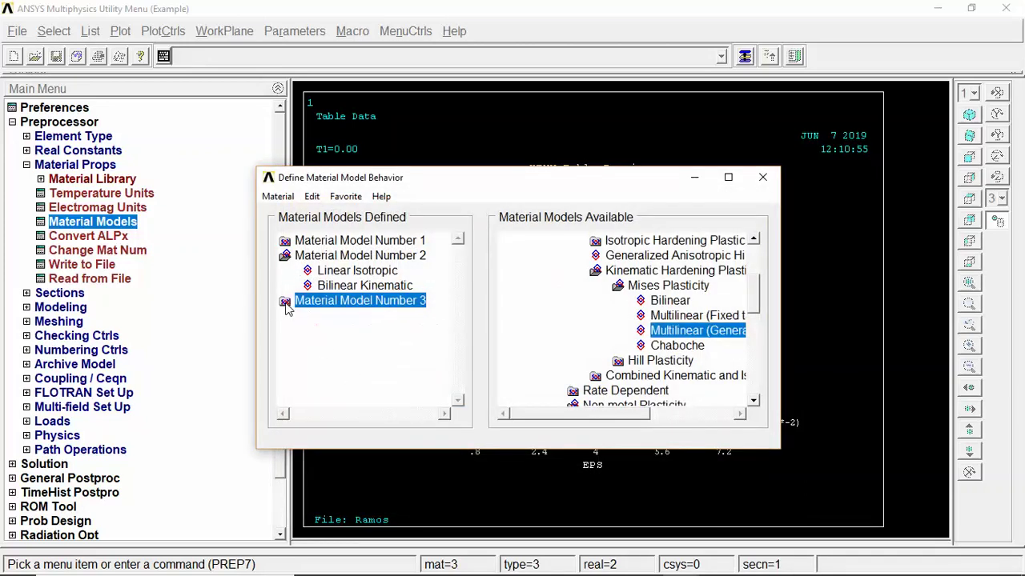
pyautogui.doubleClick(285, 256)
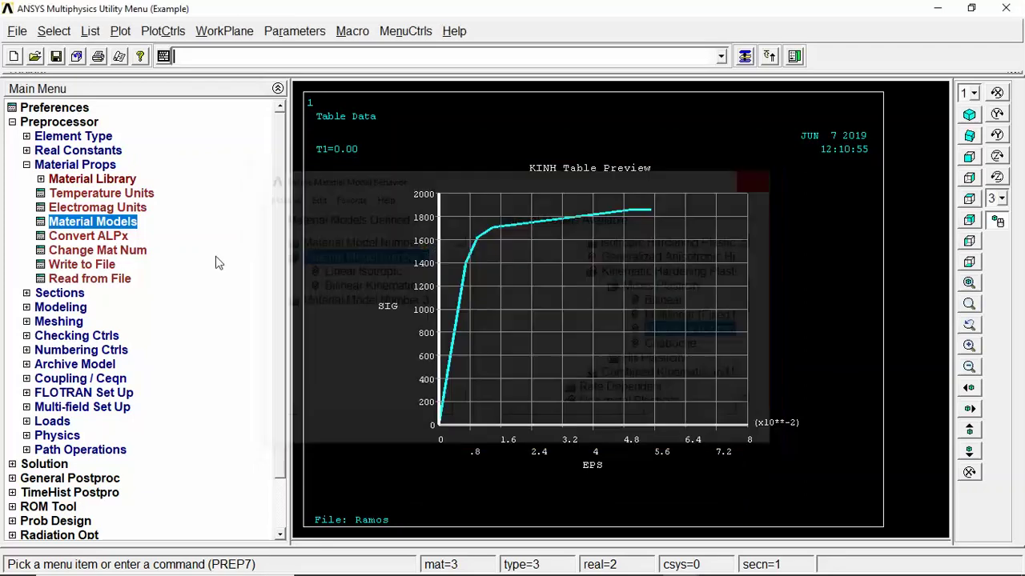
pyautogui.click(762, 177)
# - Plot the beam's volumes again in place of the stress-strain graph
pyautogui.click(118, 30)
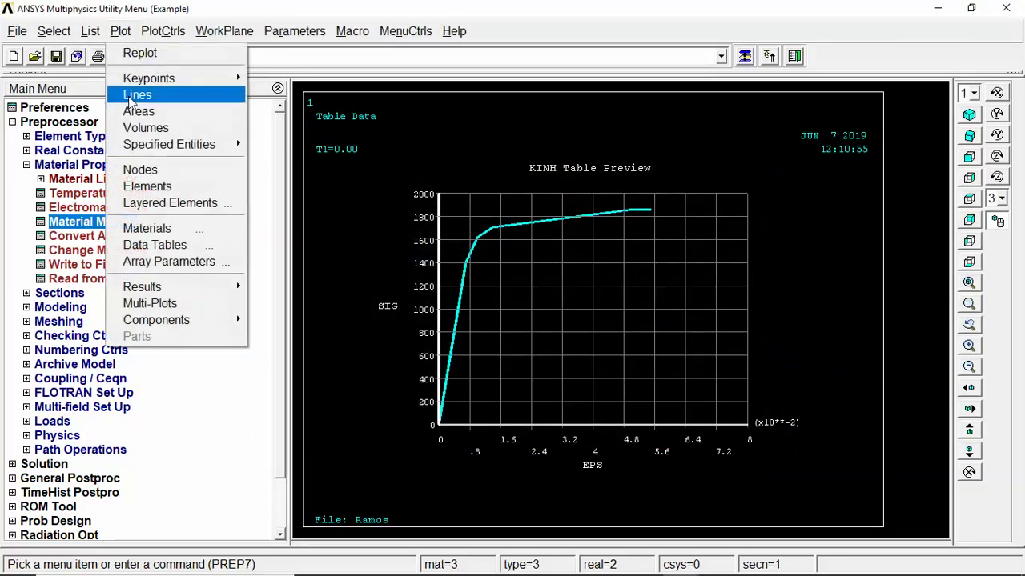
pyautogui.click(156, 193)
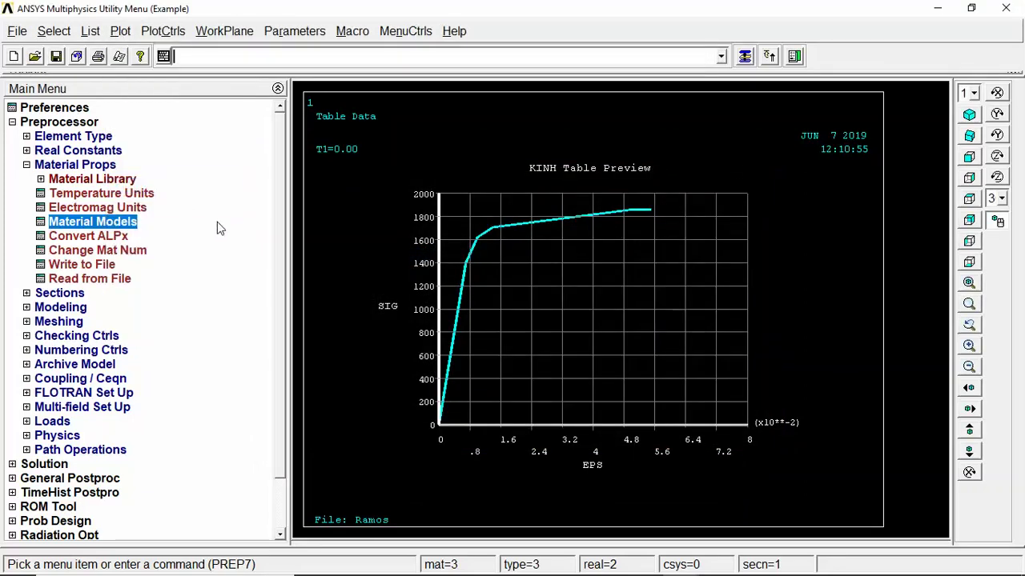
pyautogui.click(122, 32)
pyautogui.click(146, 128)
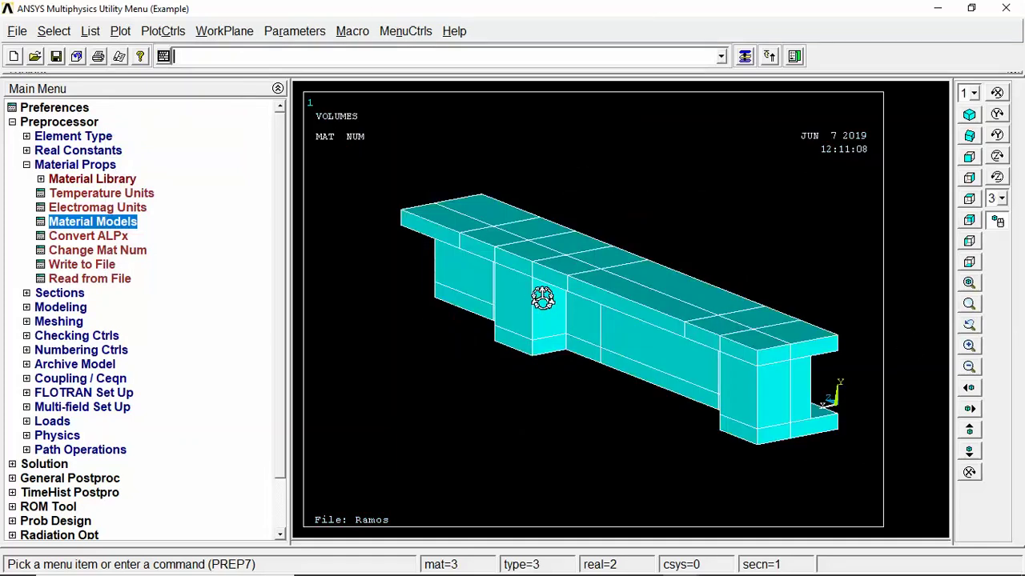
pyautogui.keyDown('ctrl'); pyautogui.moveTo(543, 298); pyautogui.dragTo(452, 318); pyautogui.keyUp('ctrl')
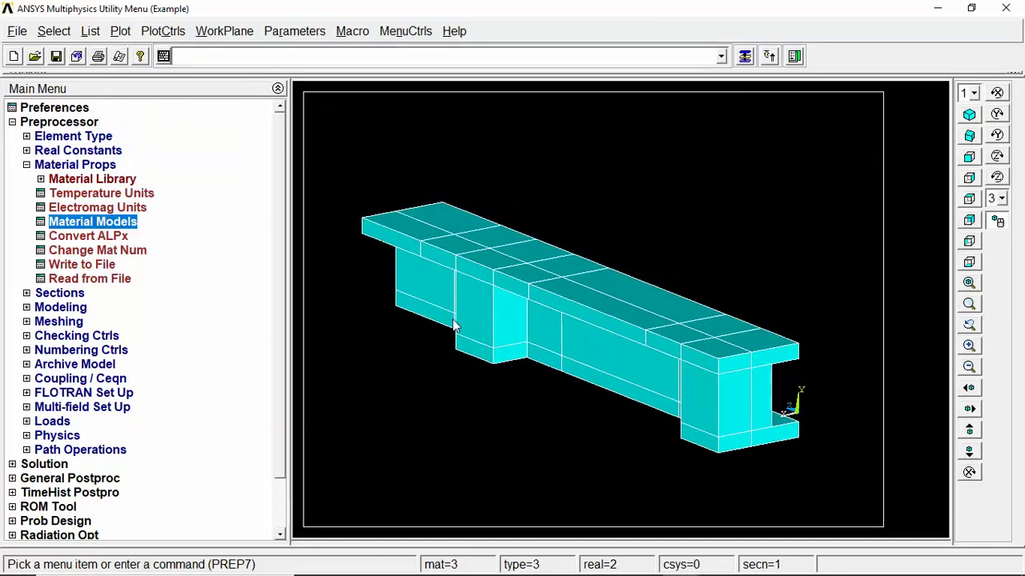
# - Define element type 1 as the structural solid concret 65
pyautogui.click(27, 137)
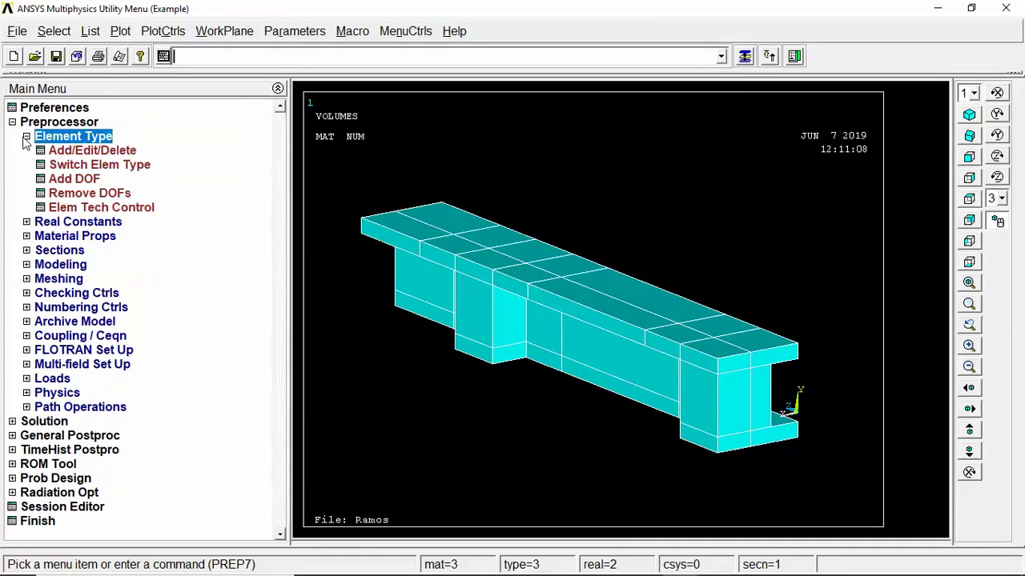
pyautogui.click(81, 157)
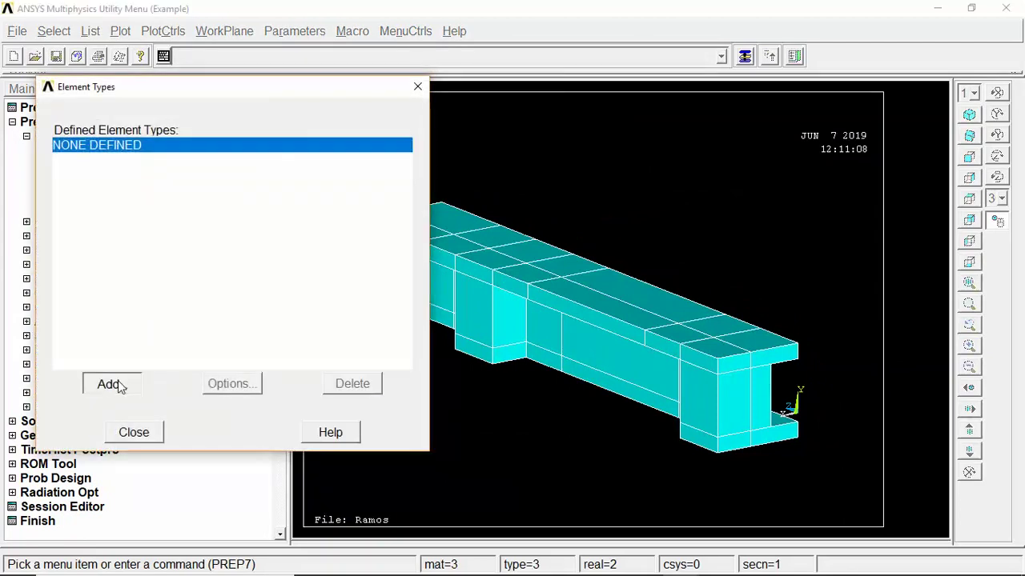
pyautogui.click(110, 384)
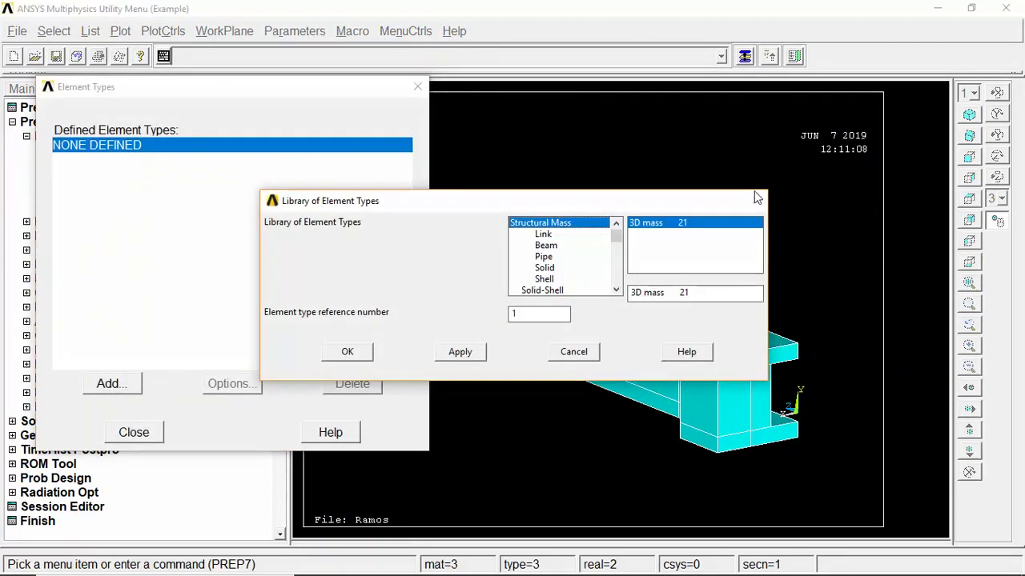
pyautogui.click(543, 269)
pyautogui.moveTo(589, 202); pyautogui.dragTo(409, 186)
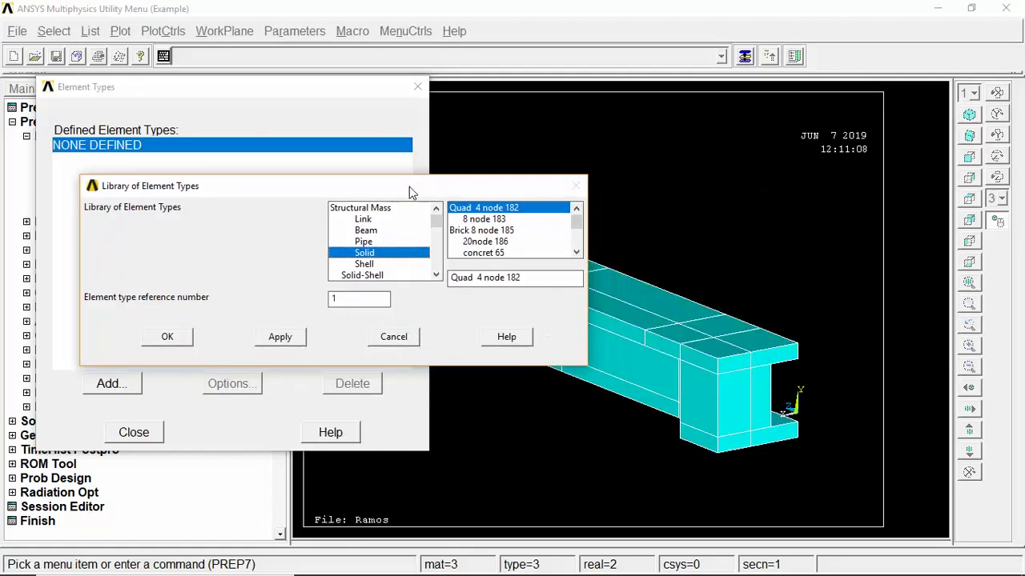
pyautogui.click(576, 252)
pyautogui.click(576, 208)
pyautogui.click(481, 253)
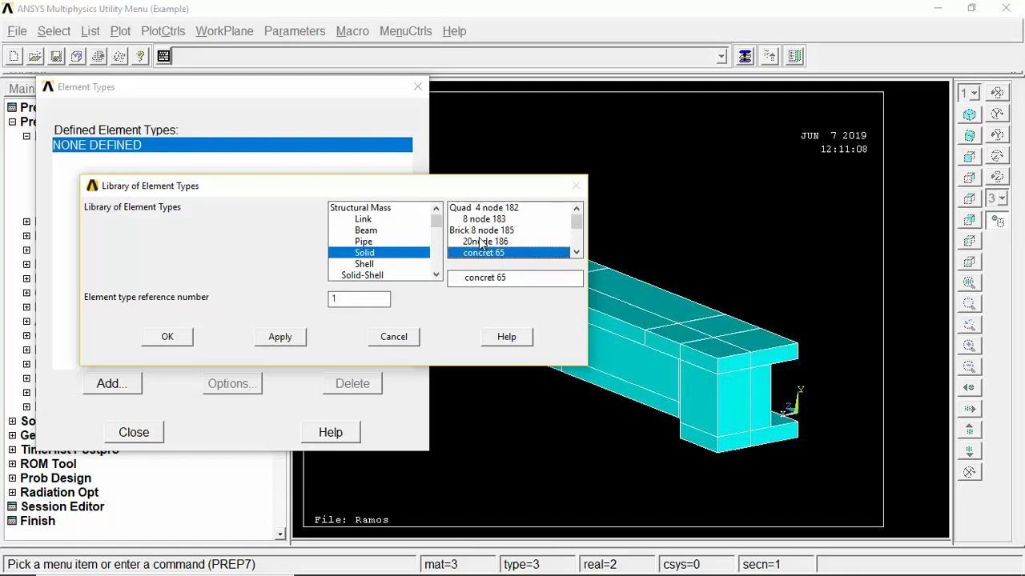
pyautogui.click(167, 337)
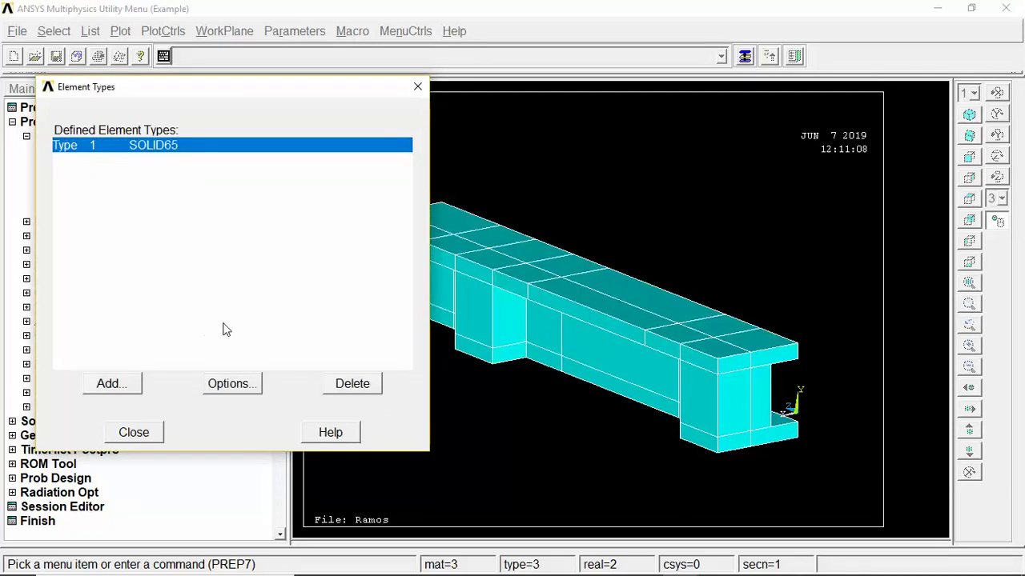
# - Add element type 2 as the structural solid Brick 8 node 185
pyautogui.click(110, 385)
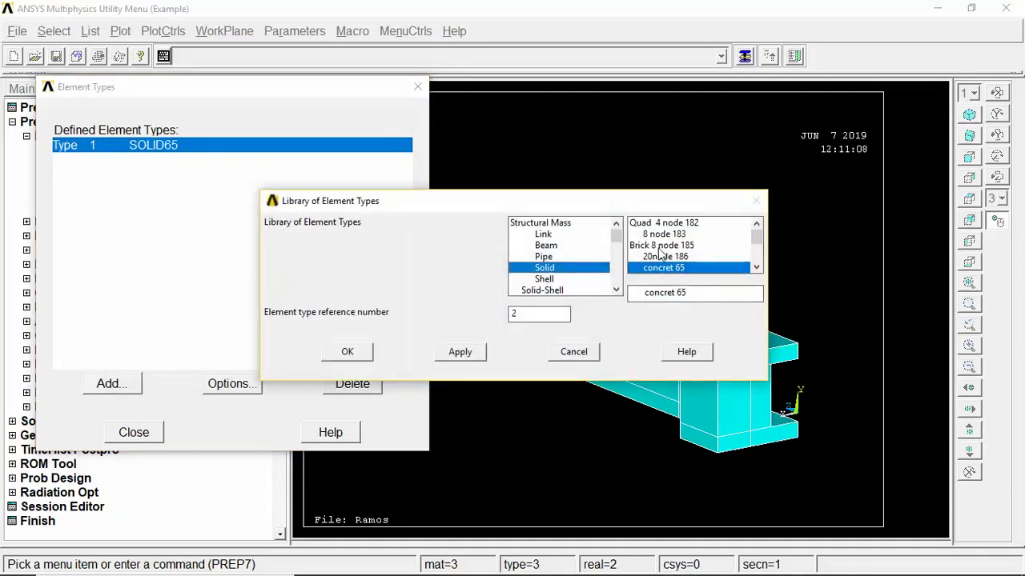
pyautogui.click(659, 248)
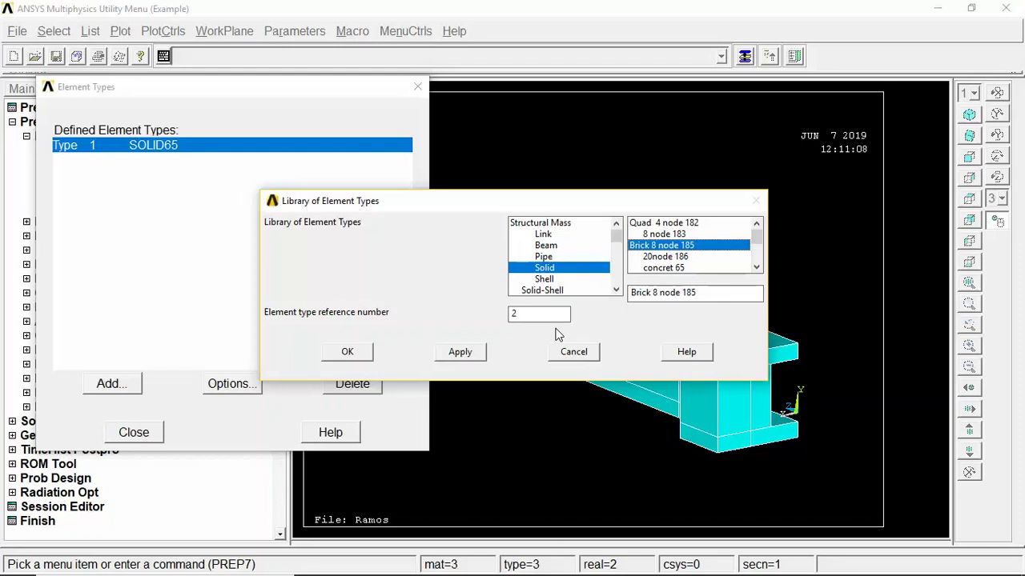
pyautogui.moveTo(639, 205); pyautogui.dragTo(495, 168)
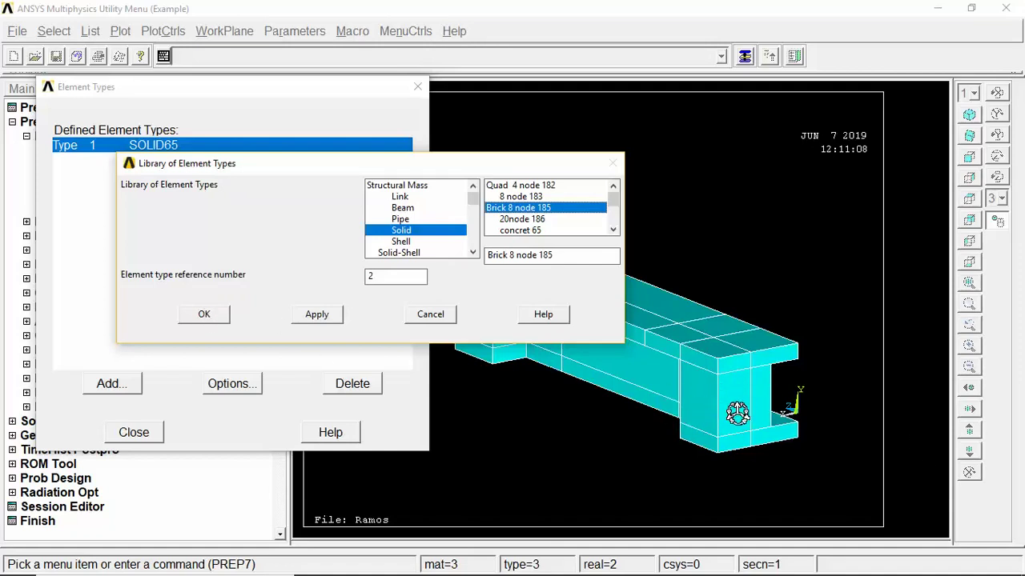
pyautogui.click(203, 315)
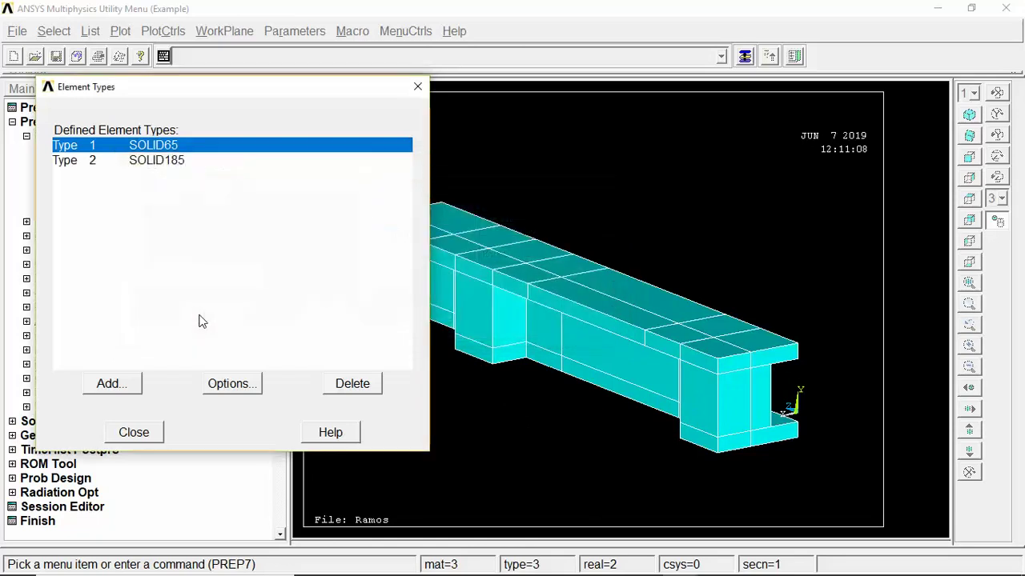
# - Add element type 3 as the structural link 3D finit stn 180 and close the element type definitions
pyautogui.click(110, 388)
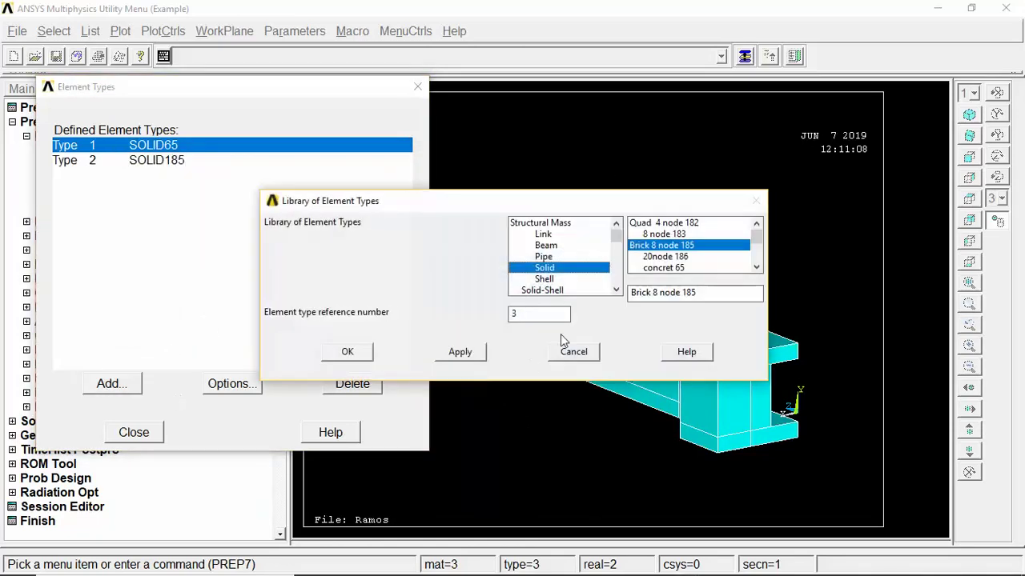
pyautogui.click(545, 234)
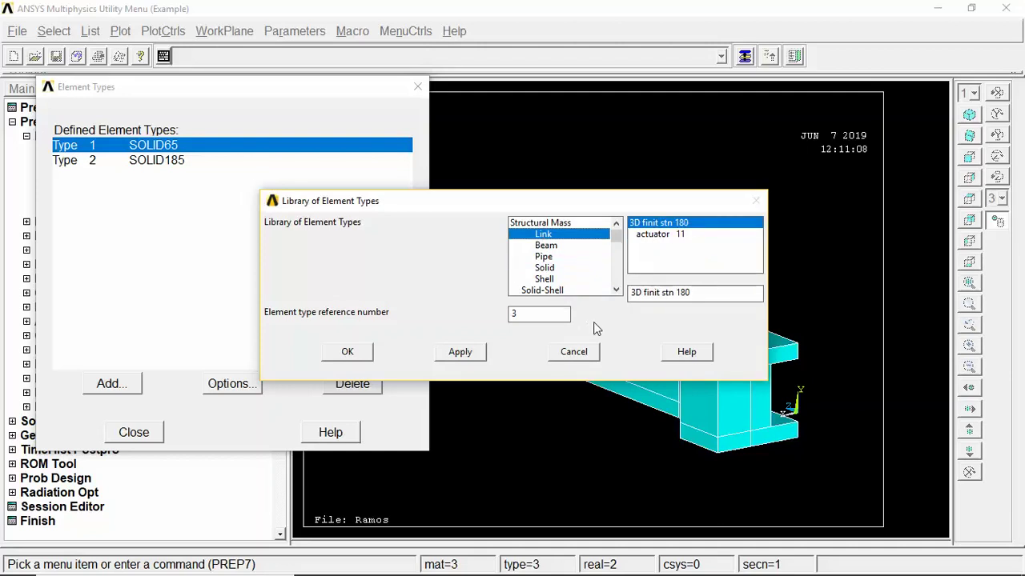
pyautogui.click(543, 246)
pyautogui.click(542, 234)
pyautogui.click(347, 351)
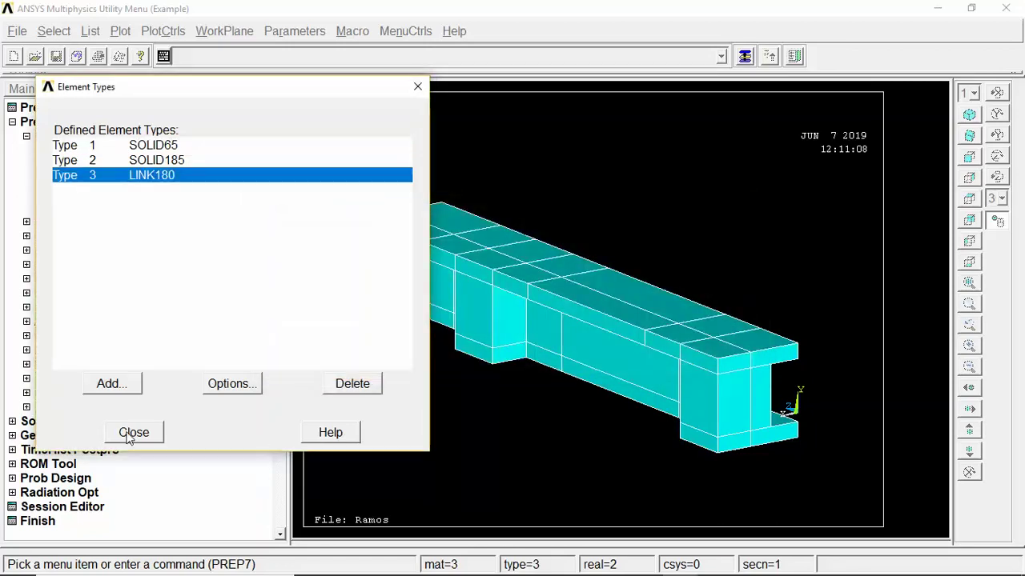
pyautogui.click(134, 432)
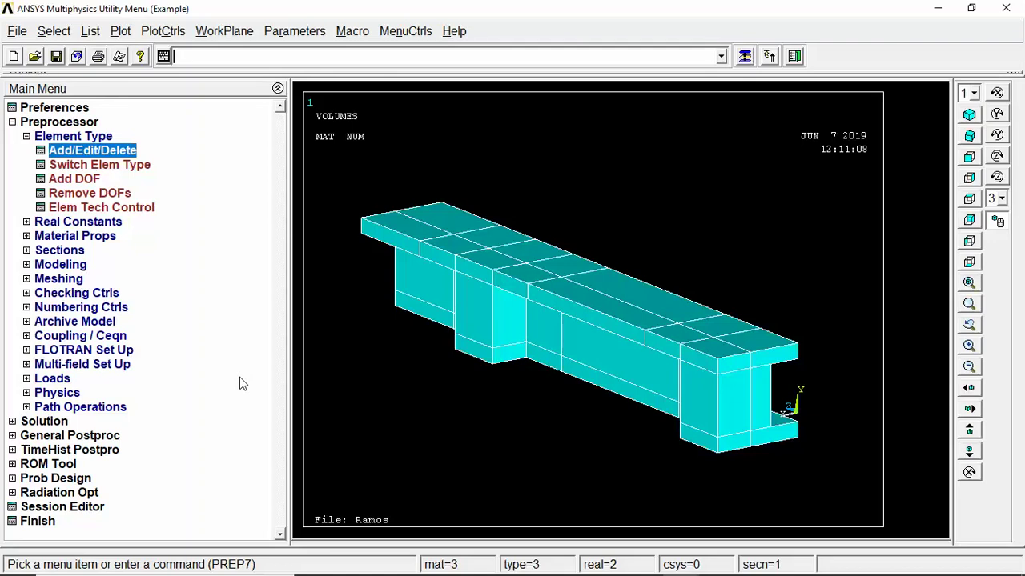
# - Start real constant set 1 for SOLID65 with rebar 1 as material 2, volume ratio 0.005, THETA1 0 and PHI1 0
pyautogui.click(26, 222)
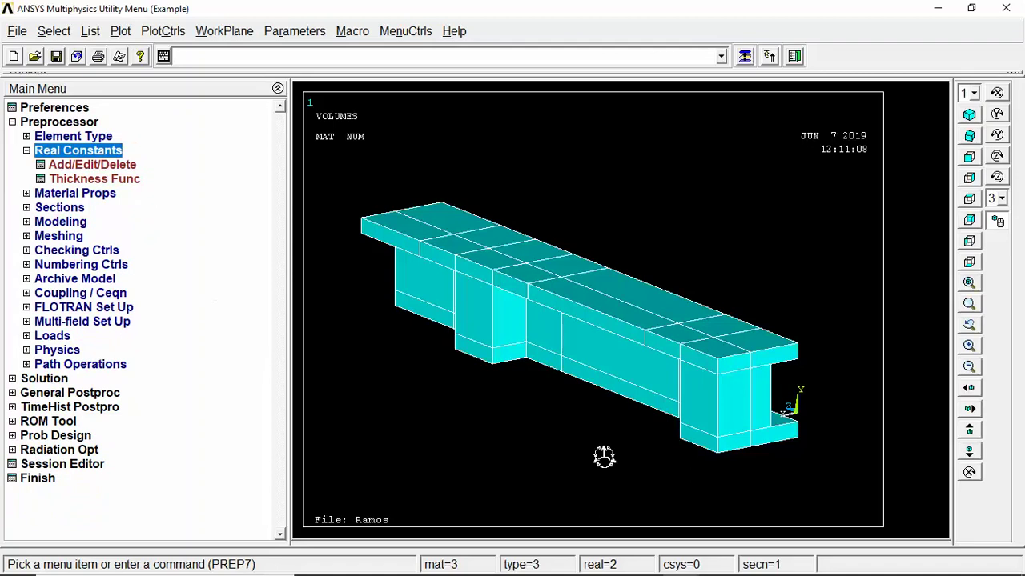
pyautogui.click(90, 166)
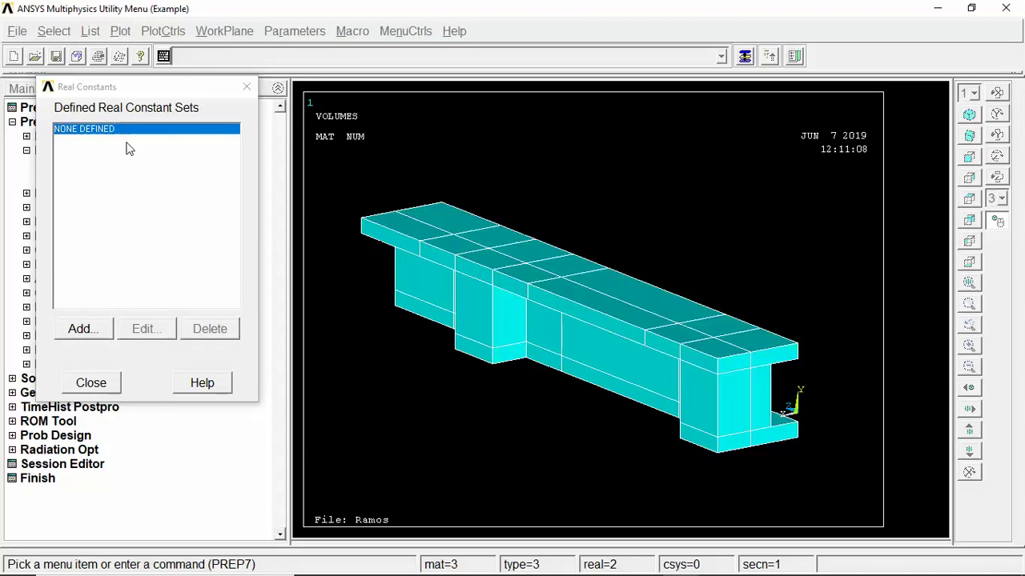
pyautogui.click(81, 332)
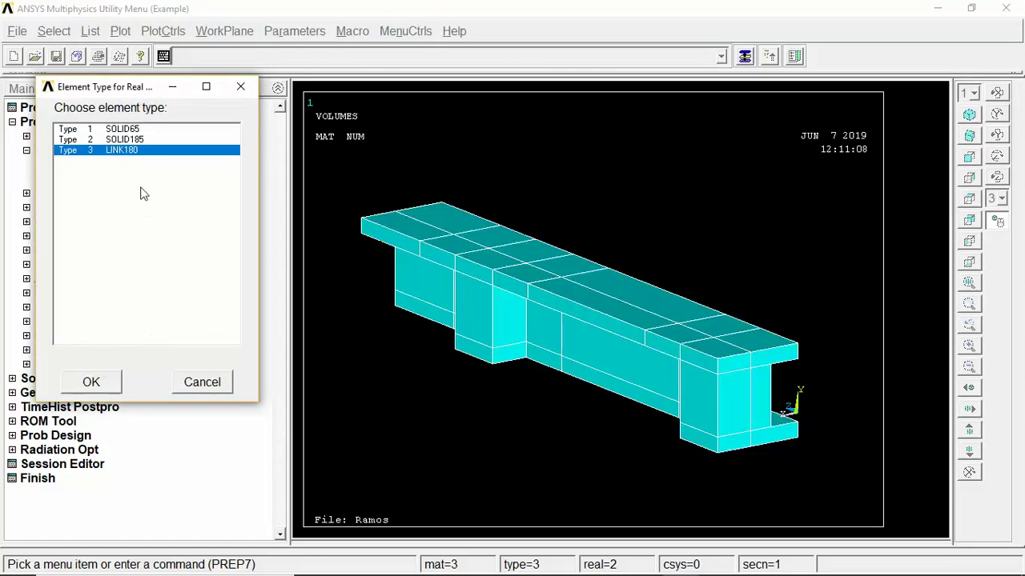
pyautogui.click(118, 130)
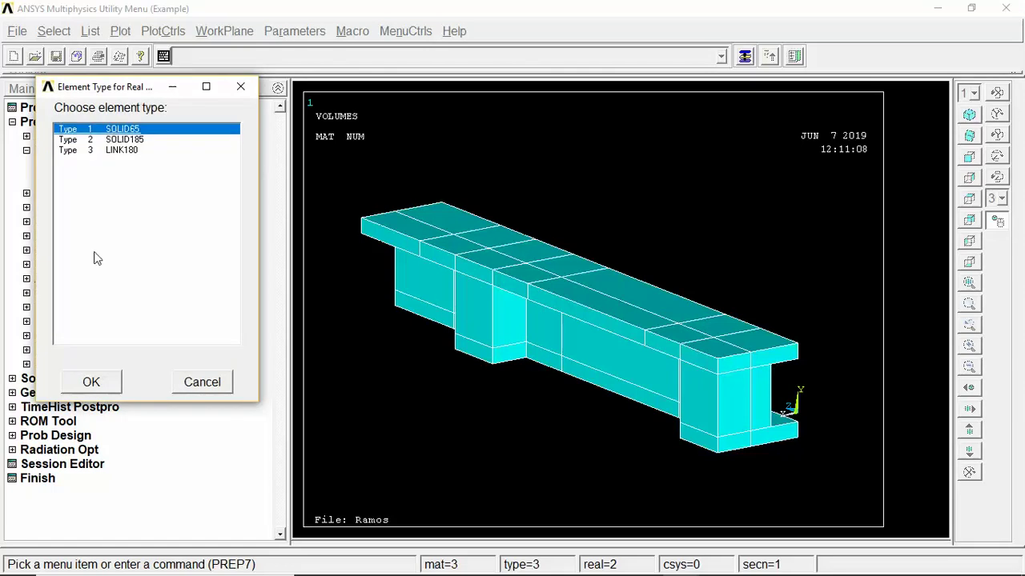
pyautogui.click(91, 383)
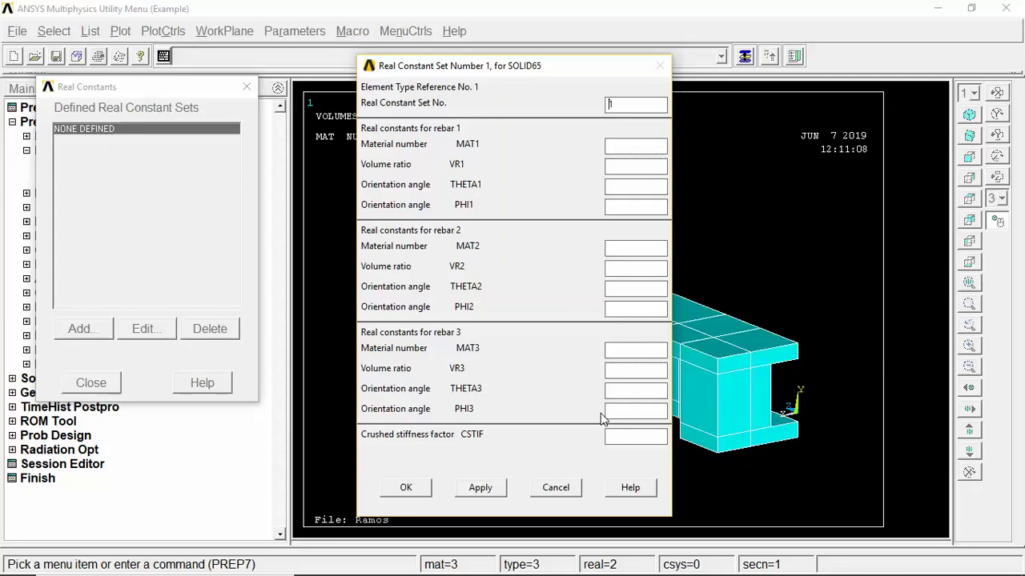
pyautogui.moveTo(497, 73); pyautogui.dragTo(354, 38)
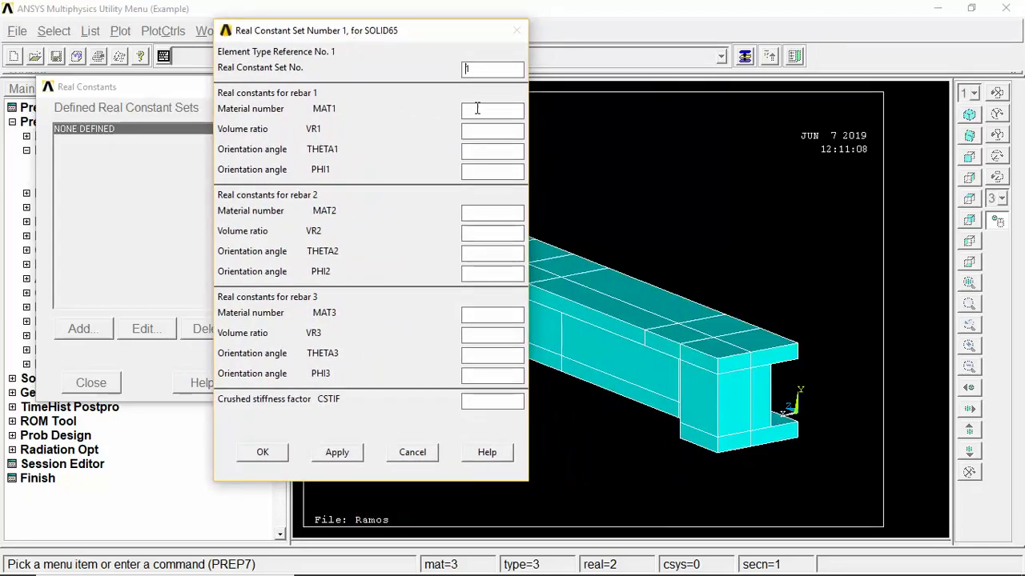
pyautogui.write('2')
pyautogui.press('Tab')
pyautogui.write('0.0')
pyautogui.click(483, 152)
pyautogui.write('00')
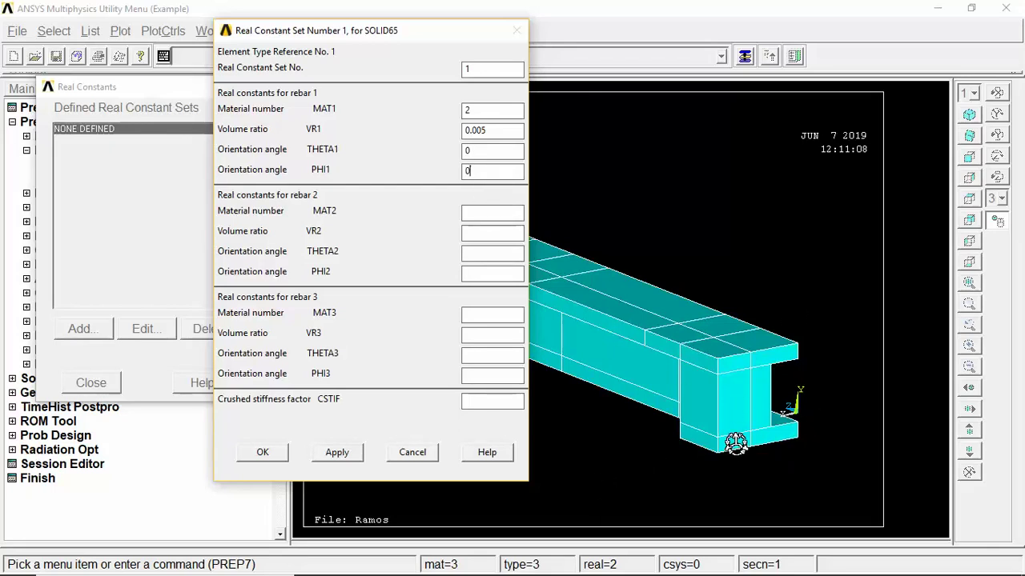
# - Define rebar 2 of the SOLID65 set as material 2, volume ratio 0.005, THETA2 90 and PHI2 0, and accept the set
pyautogui.click(478, 212)
pyautogui.write('2')
pyautogui.click(482, 232)
pyautogui.click(492, 232)
pyautogui.write('0.005')
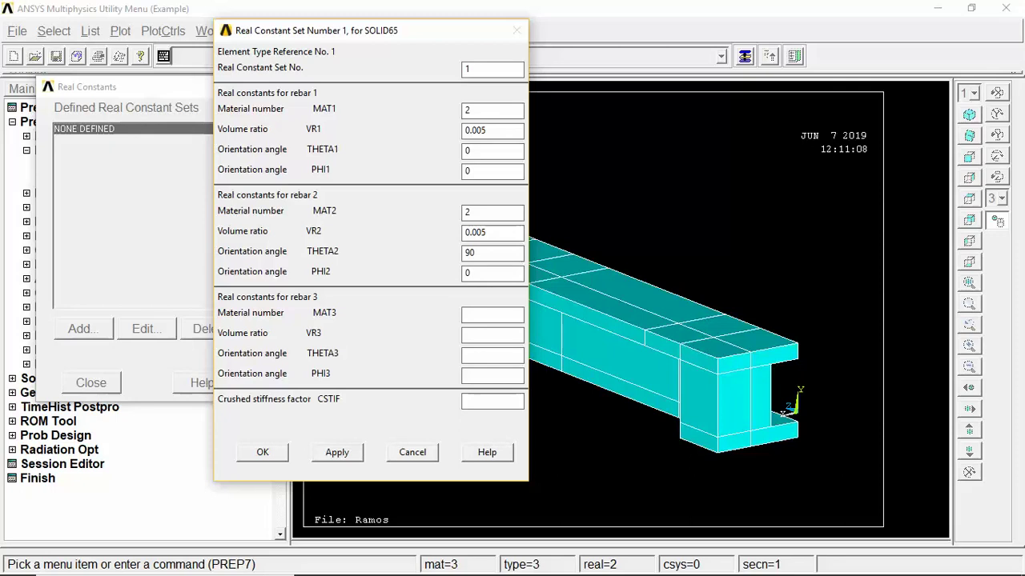
pyautogui.moveTo(304, 40); pyautogui.dragTo(250, 31)
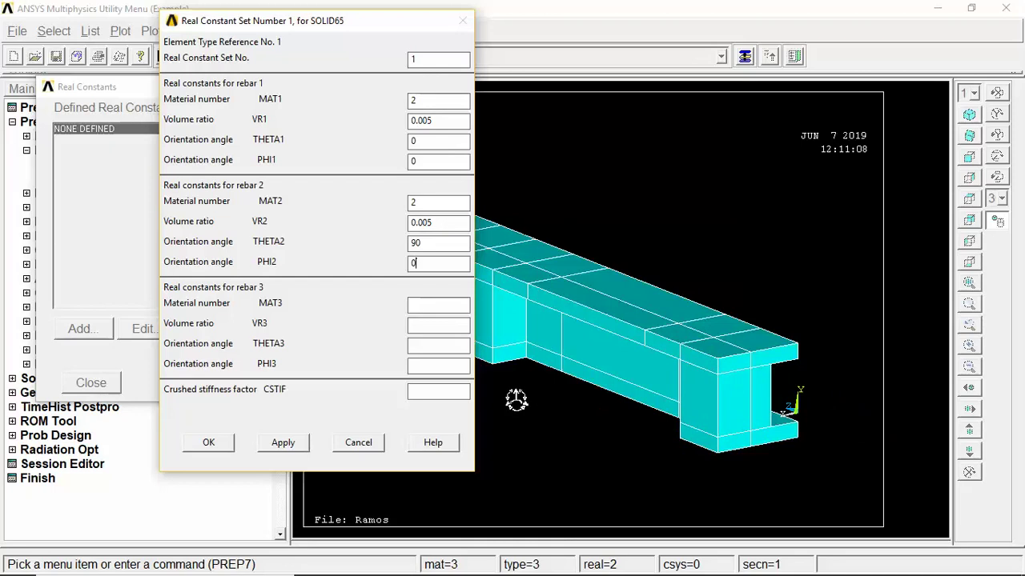
pyautogui.moveTo(276, 24); pyautogui.dragTo(287, 42)
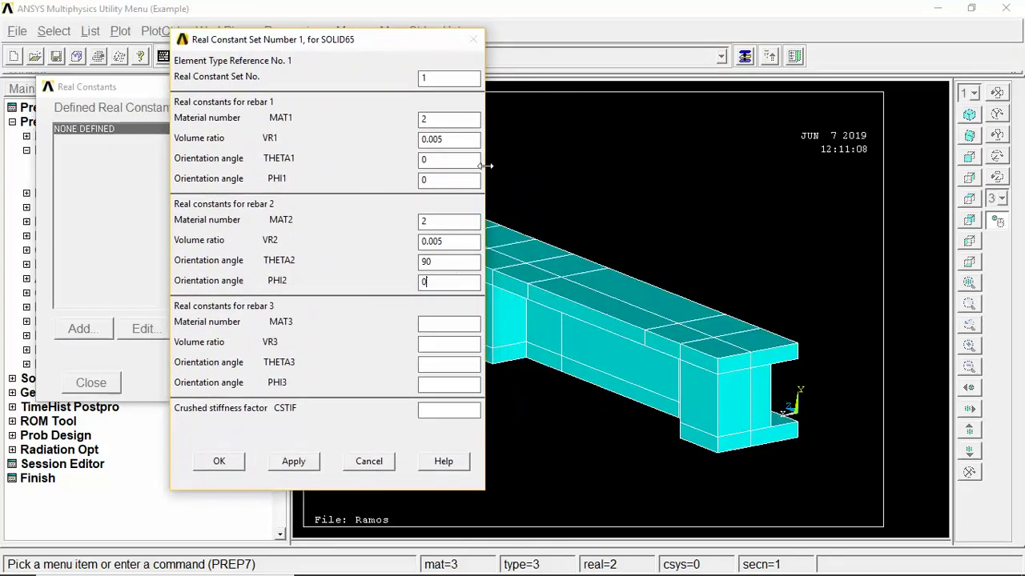
pyautogui.click(216, 464)
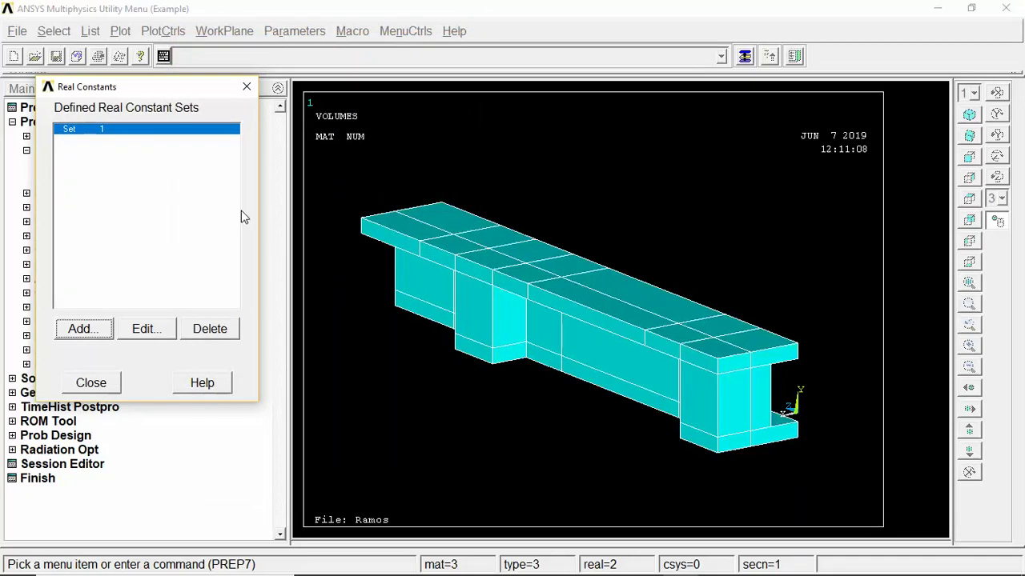
# - Add real constant set 2 for LINK180 with cross-sectional area 100 and tension only, and close the real constant definitions
pyautogui.click(79, 331)
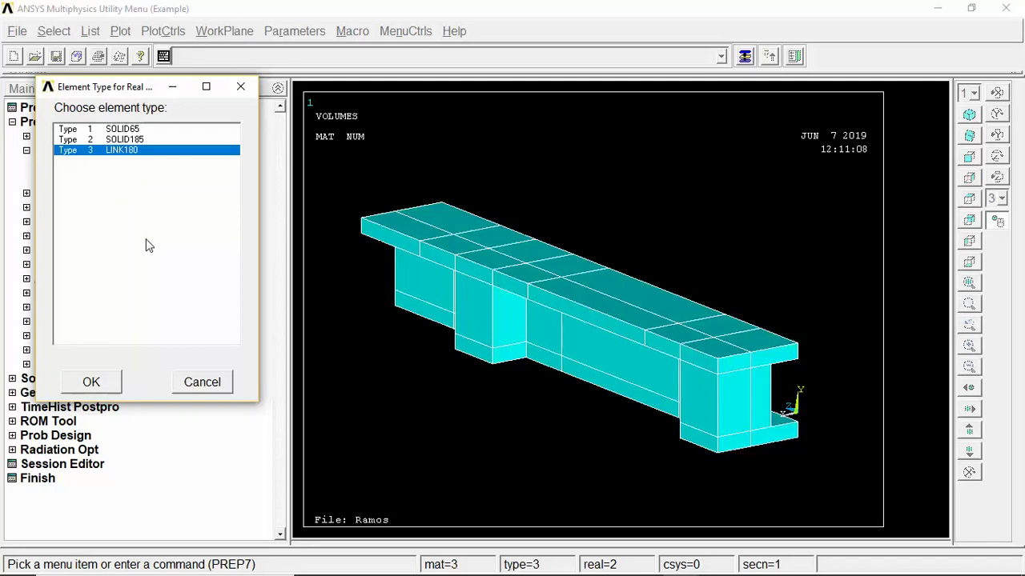
pyautogui.click(91, 384)
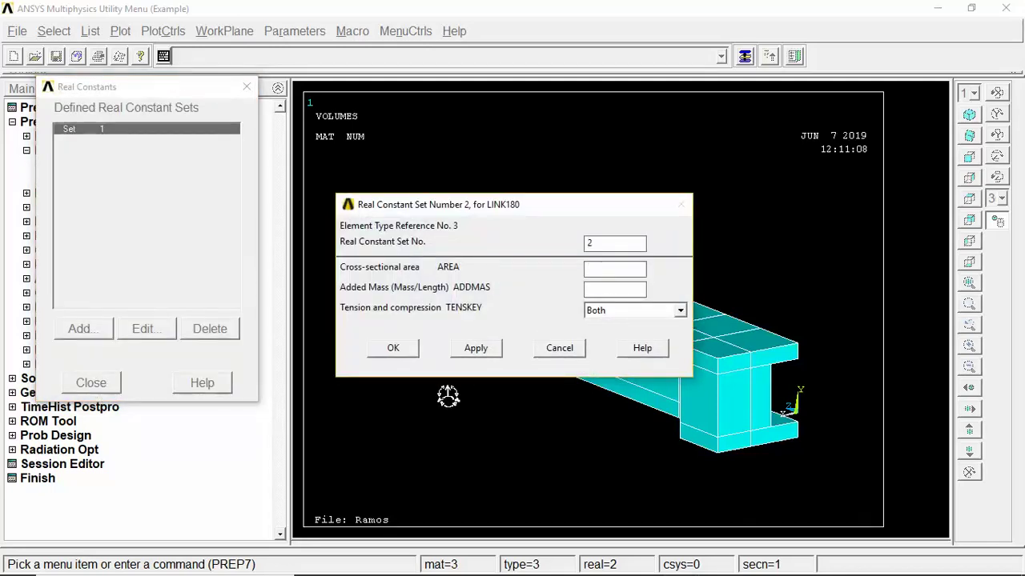
pyautogui.write('100')
pyautogui.click(624, 310)
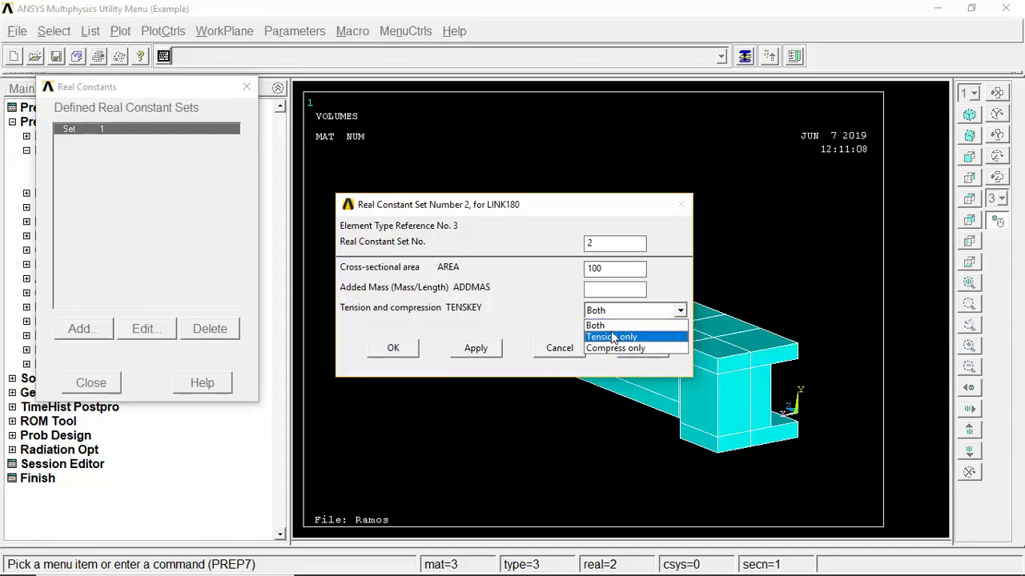
pyautogui.click(614, 337)
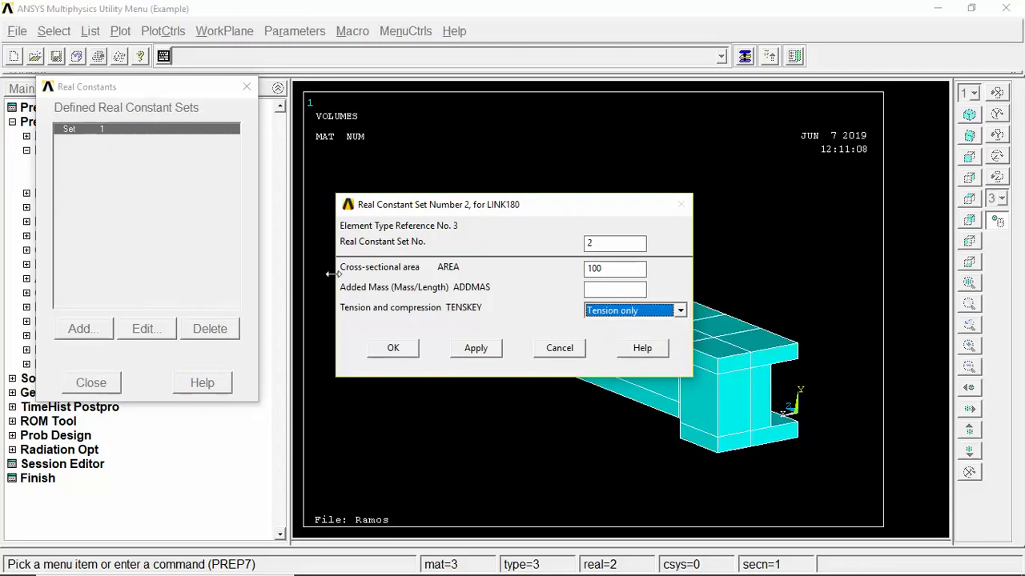
pyautogui.click(394, 349)
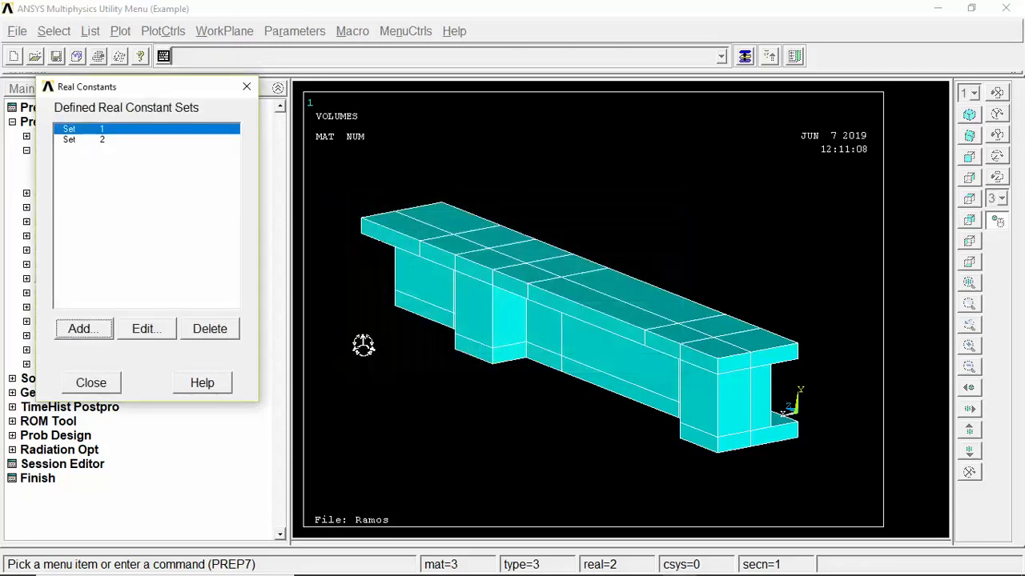
pyautogui.click(93, 385)
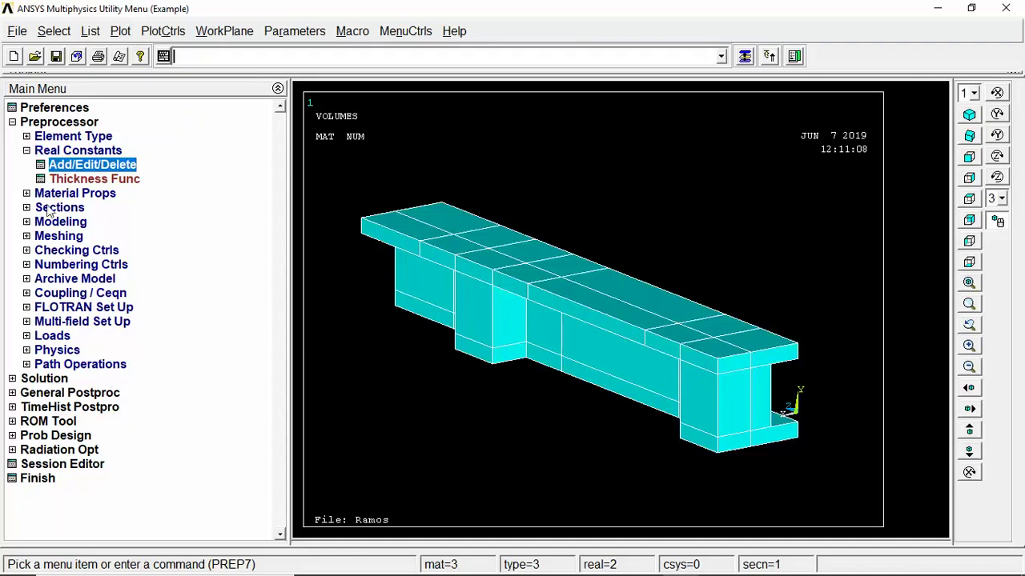
pyautogui.click(27, 152)
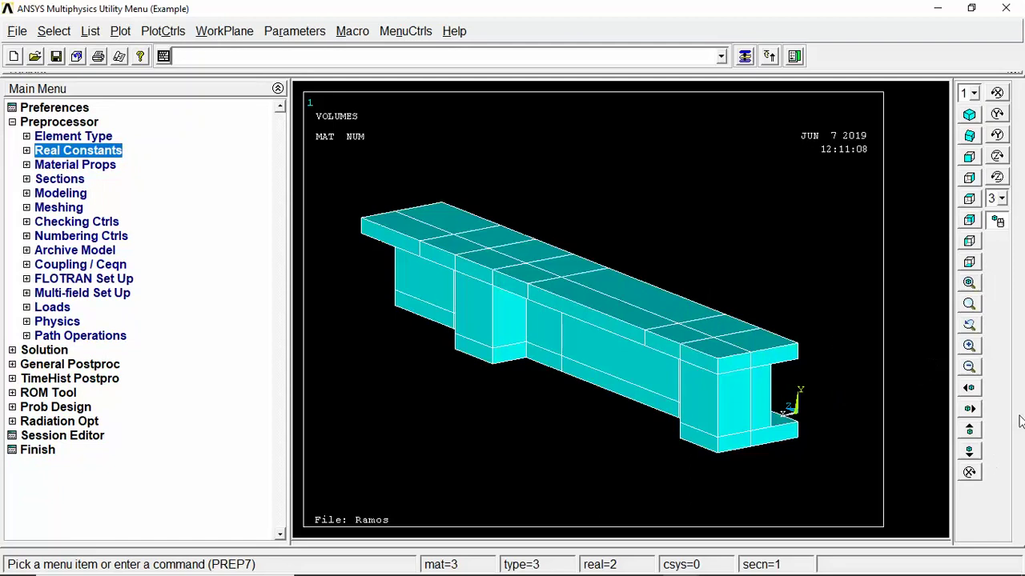
# - Plot the model's lines instead of its volumes so the beam edges and reinforcement are shown
pyautogui.click(121, 30)
pyautogui.click(137, 95)
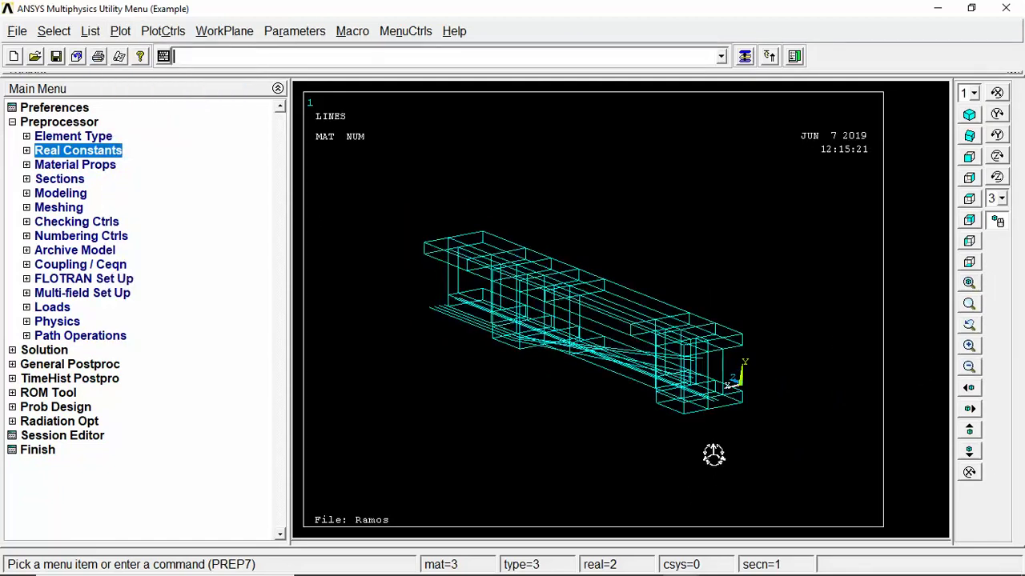
pyautogui.moveTo(659, 359)
pyautogui.keyDown('ctrl'); pyautogui.mouseDown(button='right')
pyautogui.moveTo(631, 407)
pyautogui.moveTo(597, 345)
pyautogui.moveTo(648, 373)
pyautogui.mouseUp(button='right'); pyautogui.keyUp('ctrl')
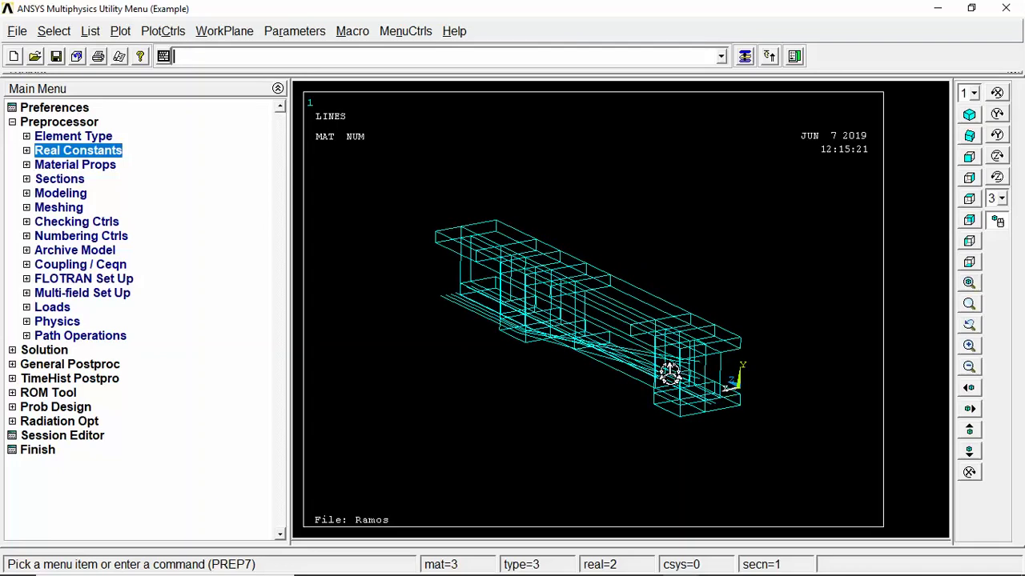
pyautogui.keyDown('ctrl'); pyautogui.moveTo(553, 160); pyautogui.dragTo(630, 336, button='right'); pyautogui.keyUp('ctrl')
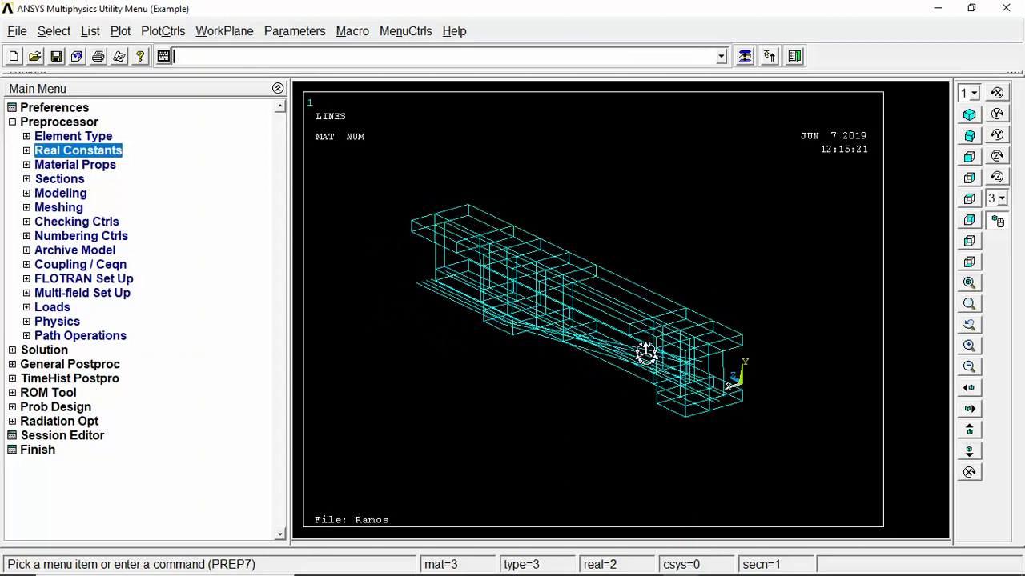
pyautogui.moveTo(613, 393)
pyautogui.mouseDown(button='right')
pyautogui.moveTo(595, 373)
pyautogui.moveTo(617, 400)
pyautogui.mouseUp(button='right')
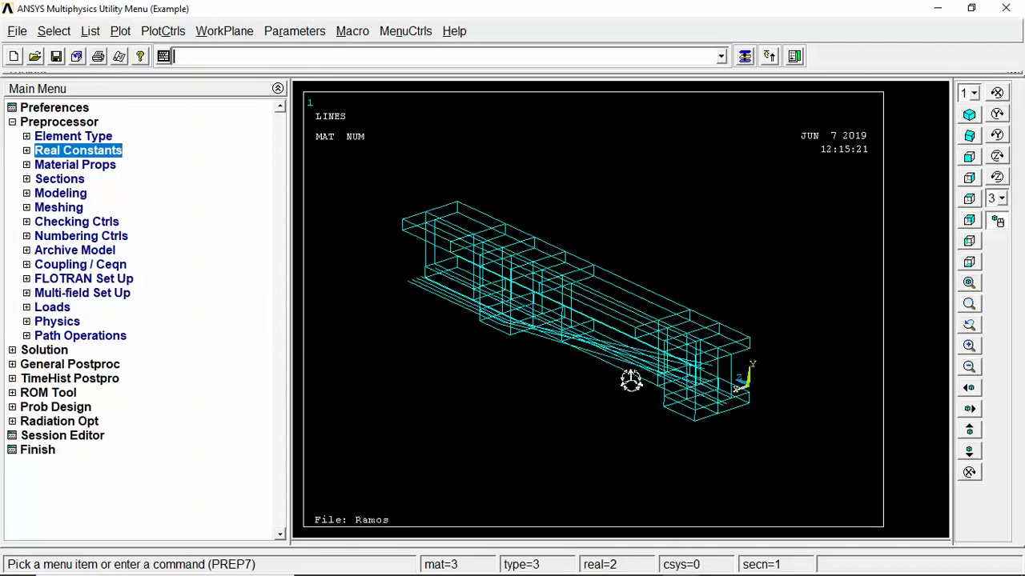
# - Open the MeshTool and place it so that all of its controls are accessible
pyautogui.click(27, 207)
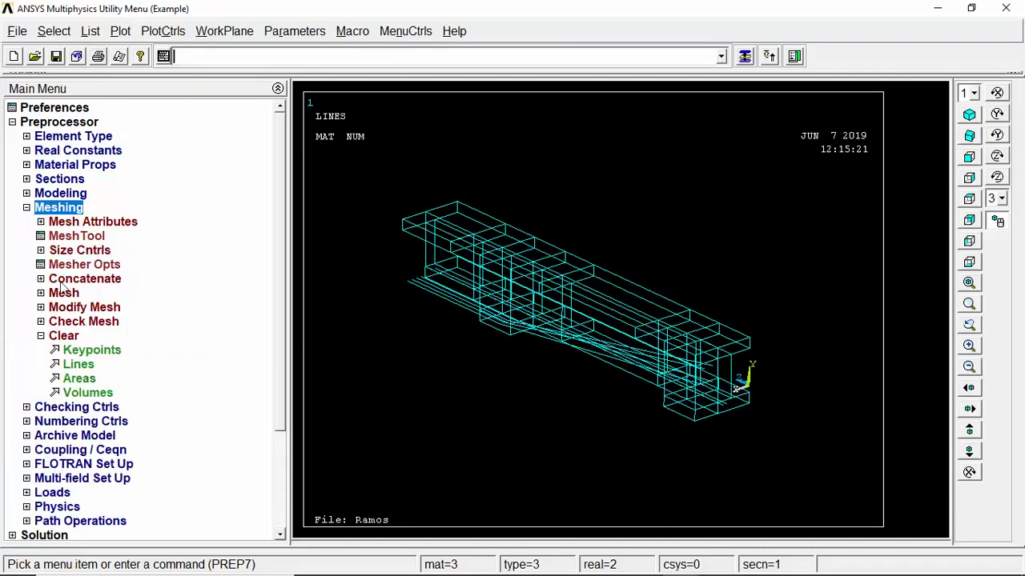
pyautogui.click(66, 237)
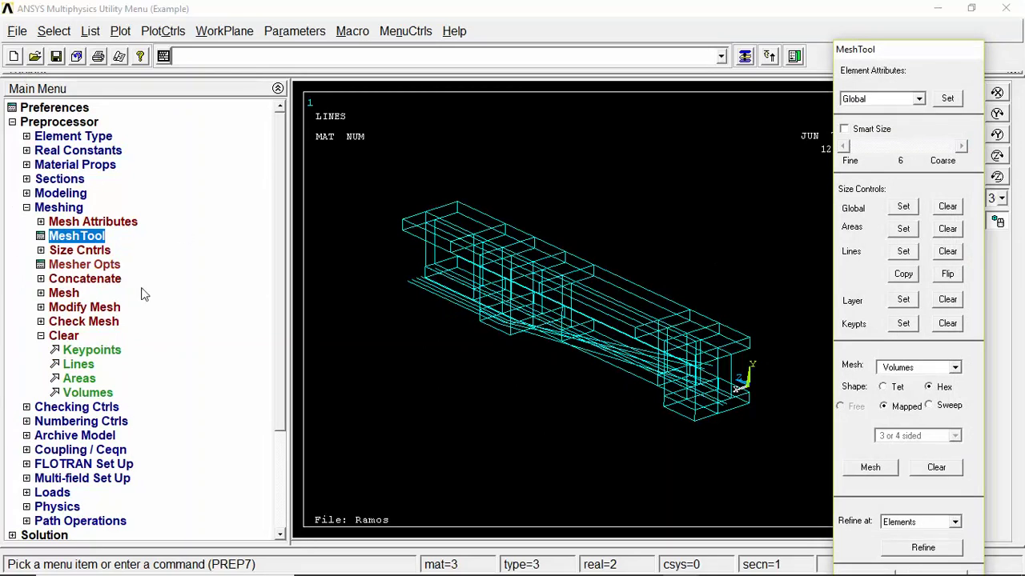
pyautogui.moveTo(904, 62); pyautogui.dragTo(897, 22)
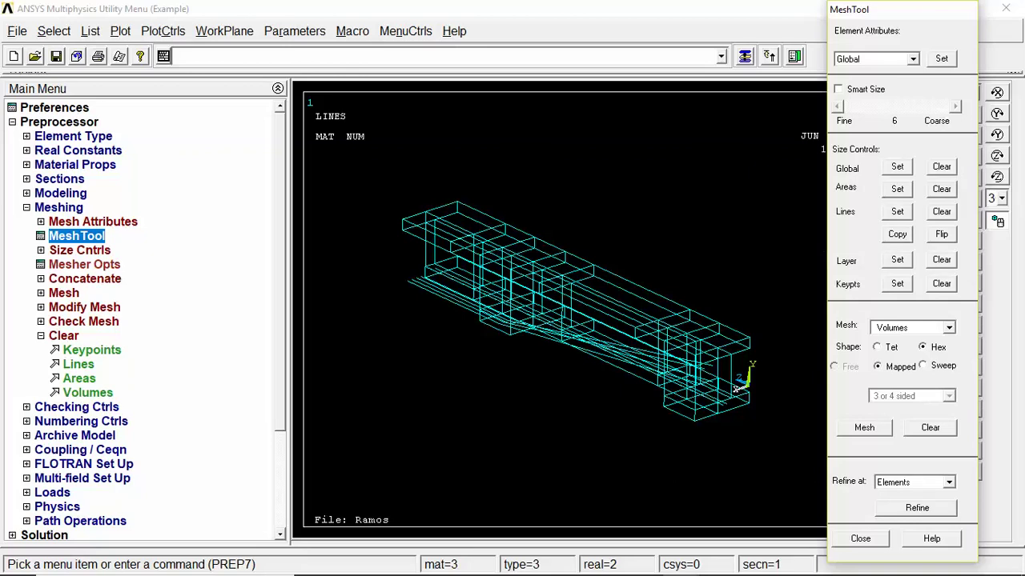
# - Try out the edge length, element divisions and spacing ratio settings on one bottom edge line of the near end block
pyautogui.moveTo(718, 574)
pyautogui.click(897, 212)
pyautogui.click(677, 418)
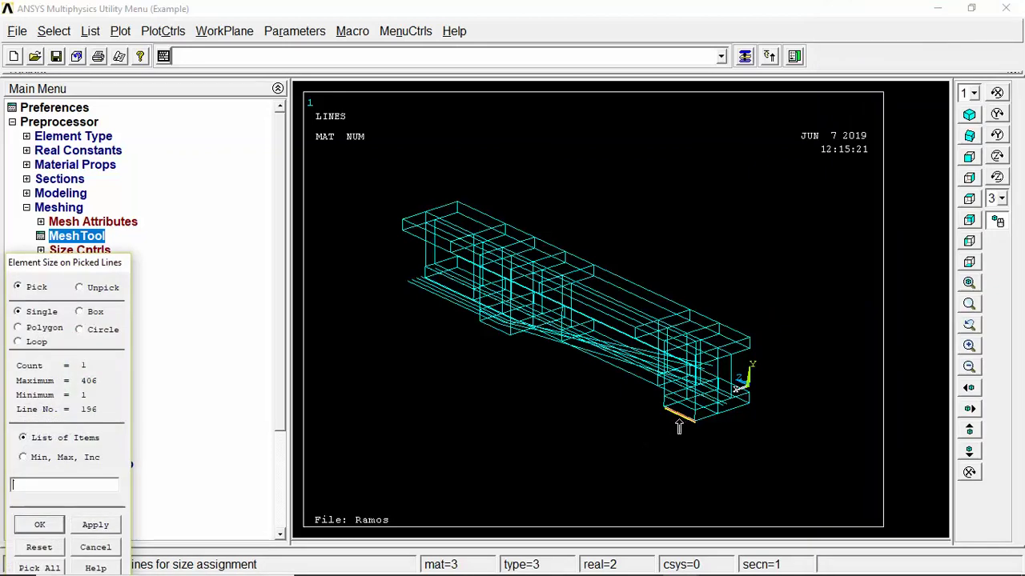
pyautogui.click(40, 525)
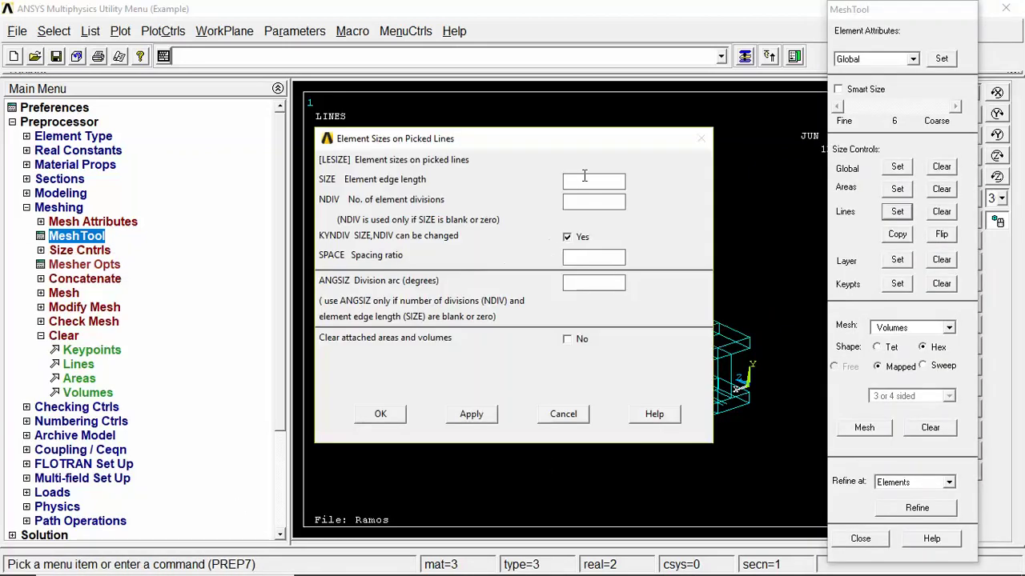
pyautogui.moveTo(535, 145); pyautogui.dragTo(285, 128)
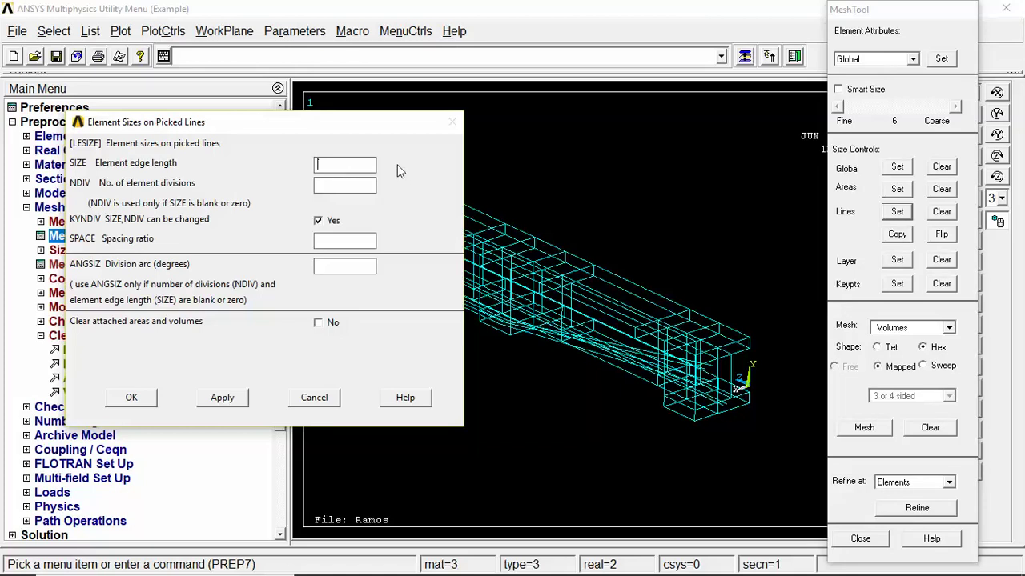
pyautogui.write('0')
pyautogui.press('BackSpace')
pyautogui.click(343, 184)
pyautogui.write('4')
pyautogui.press('BackSpace')
pyautogui.click(353, 242)
pyautogui.write('2')
pyautogui.press('BackSpace')
pyautogui.click(131, 400)
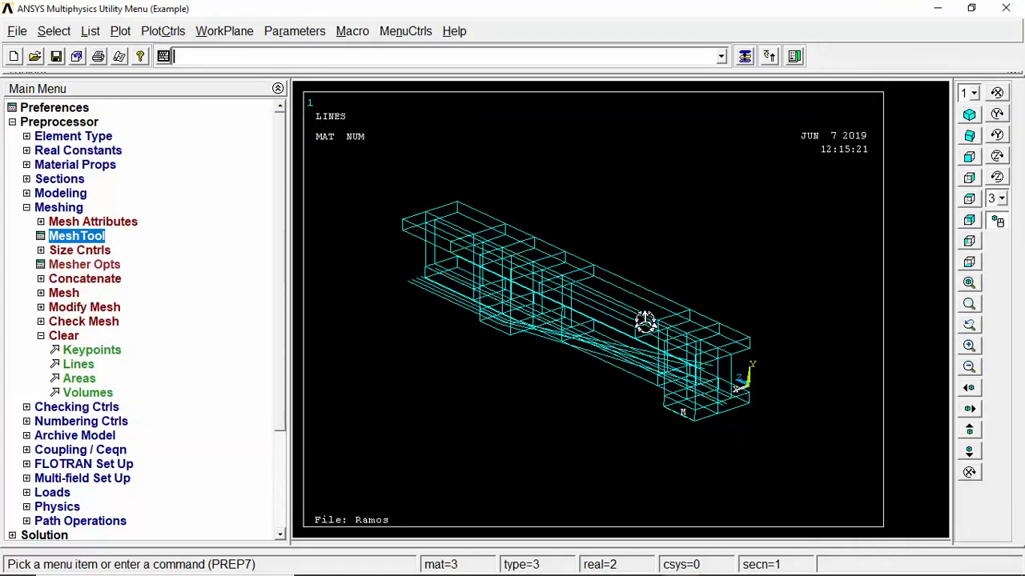
# - Show the line plot in front view with the I-shaped cross-section enlarged and centred
pyautogui.keyDown('ctrl'); pyautogui.moveTo(645, 322); pyautogui.dragTo(721, 290, button='right'); pyautogui.keyUp('ctrl')
pyautogui.keyDown('ctrl'); pyautogui.moveTo(692, 346); pyautogui.dragTo(727, 339, button='right'); pyautogui.keyUp('ctrl')
pyautogui.click(969, 178)
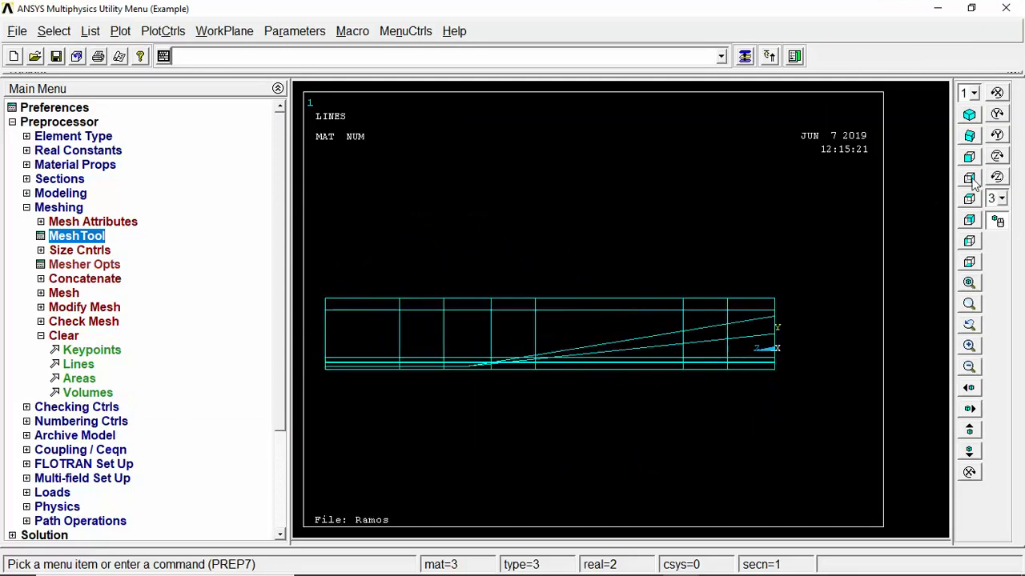
pyautogui.click(969, 157)
pyautogui.keyDown('ctrl'); pyautogui.moveTo(714, 316); pyautogui.dragTo(521, 297); pyautogui.keyUp('ctrl')
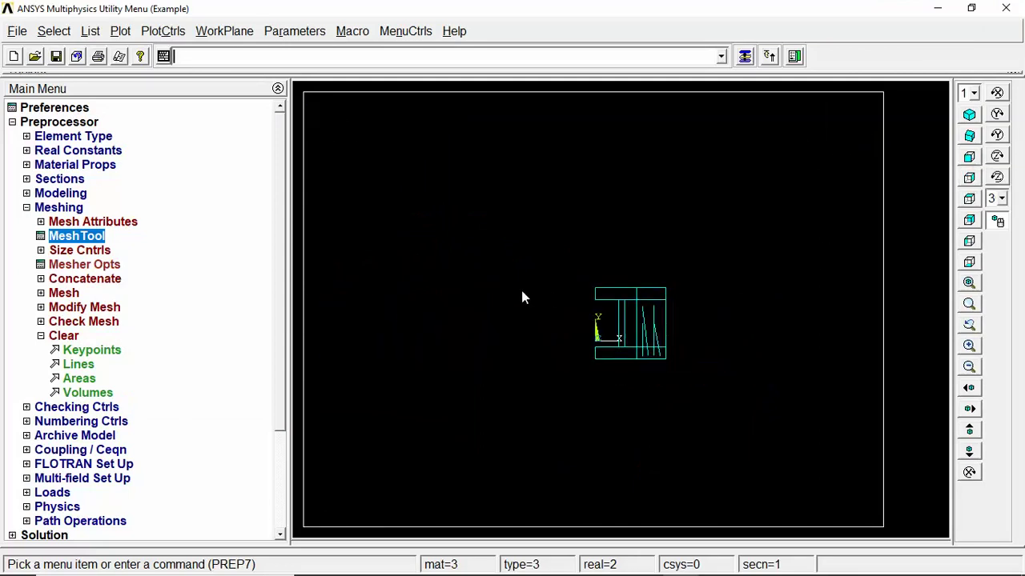
pyautogui.click(969, 345)
pyautogui.keyDown('ctrl'); pyautogui.moveTo(715, 307); pyautogui.dragTo(631, 307); pyautogui.keyUp('ctrl')
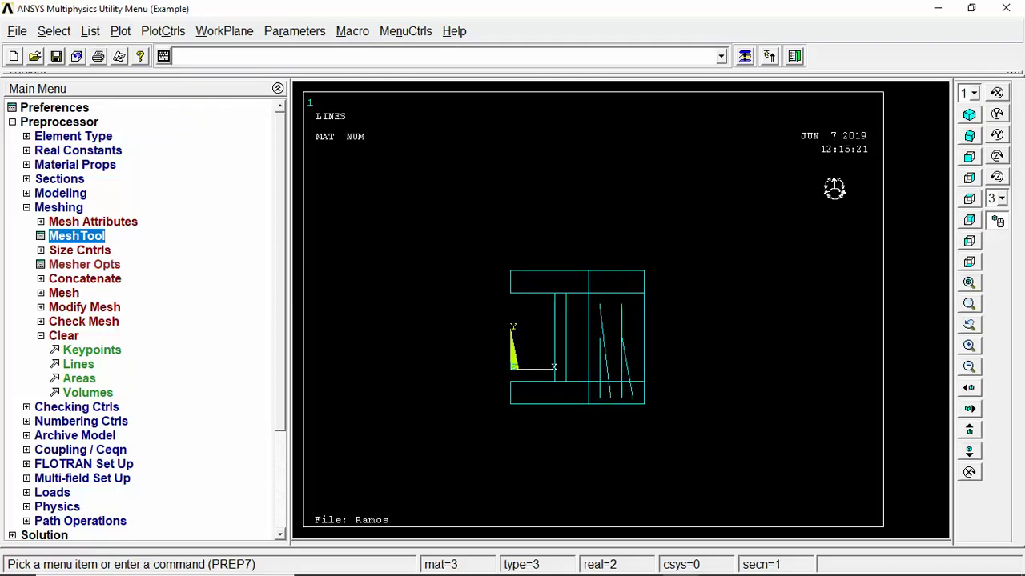
pyautogui.click(744, 56)
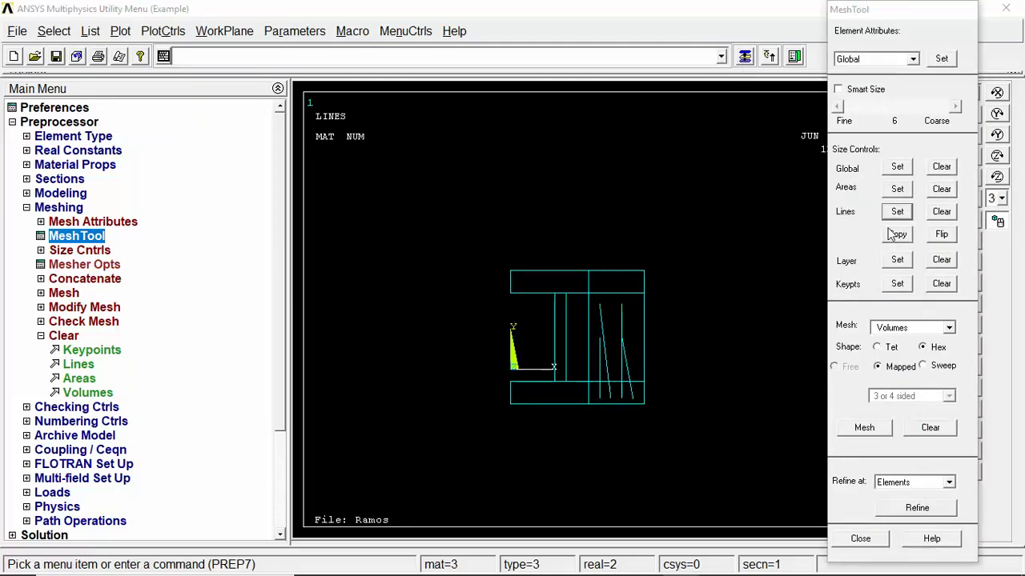
pyautogui.click(895, 214)
pyautogui.click(99, 312)
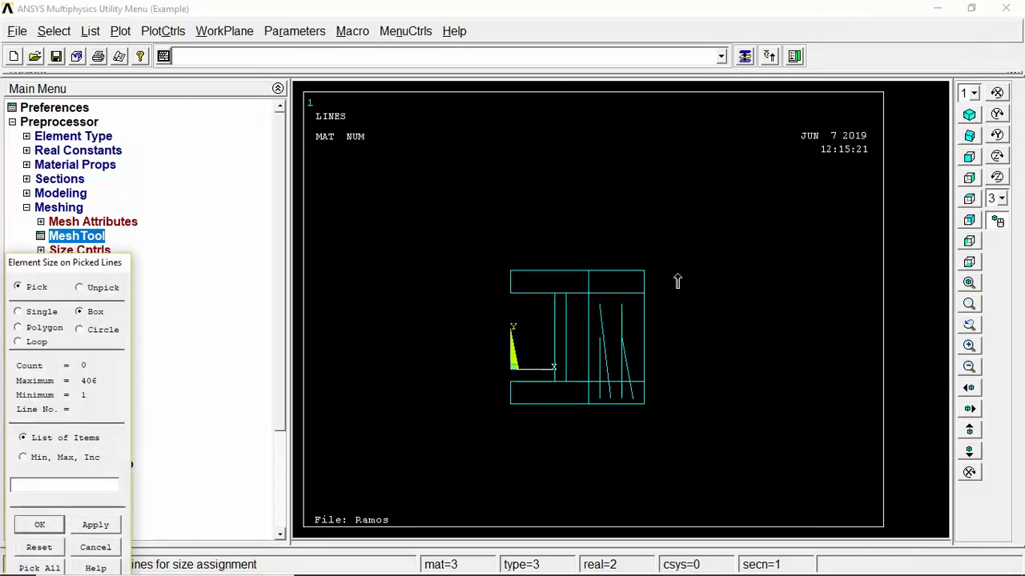
pyautogui.moveTo(657, 276); pyautogui.dragTo(485, 303)
pyautogui.moveTo(92, 262); pyautogui.dragTo(218, 91)
pyautogui.click(221, 371)
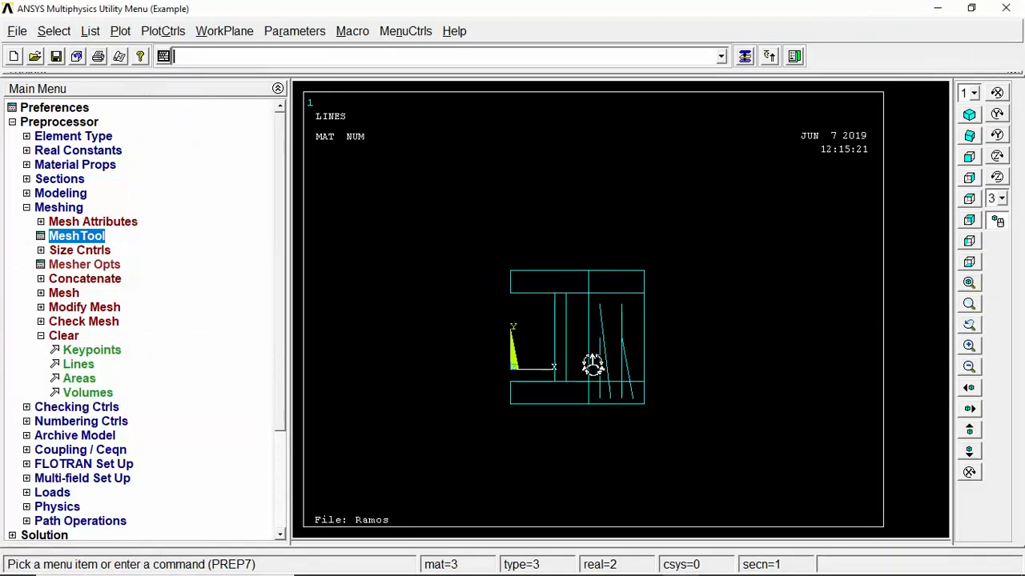
# - Rotate the line plot from front view and reduce it until the whole beam is shown obliquely from its near end
pyautogui.keyDown('ctrl'); pyautogui.moveTo(592, 365); pyautogui.dragTo(568, 409, button='right'); pyautogui.keyUp('ctrl')
pyautogui.keyDown('ctrl'); pyautogui.moveTo(585, 348); pyautogui.dragTo(650, 368, button='right'); pyautogui.keyUp('ctrl')
pyautogui.keyDown('ctrl'); pyautogui.moveTo(757, 388); pyautogui.dragTo(715, 370, button='right'); pyautogui.keyUp('ctrl')
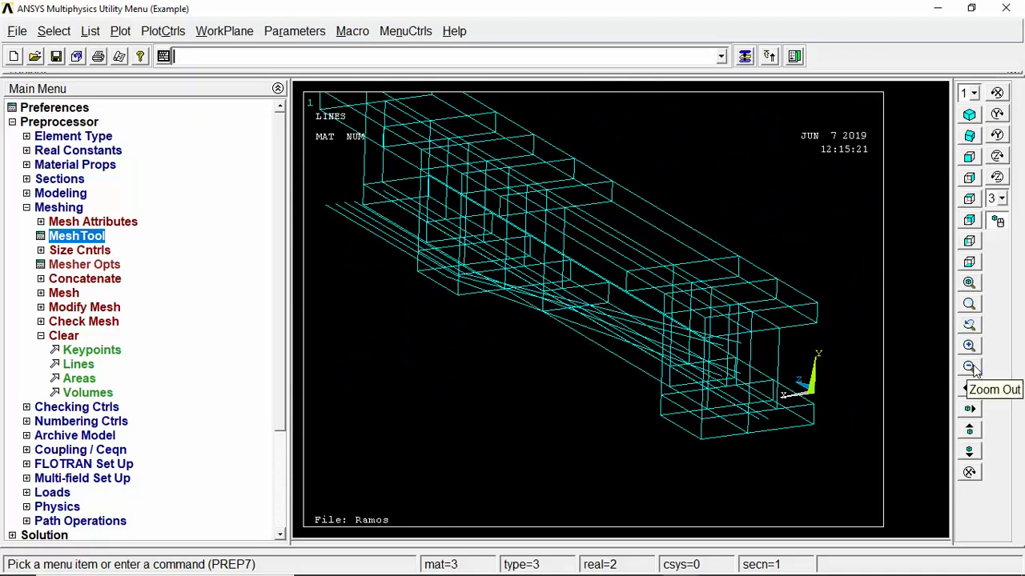
pyautogui.click(968, 366)
pyautogui.keyDown('ctrl'); pyautogui.moveTo(681, 360); pyautogui.dragTo(638, 373, button='right'); pyautogui.keyUp('ctrl')
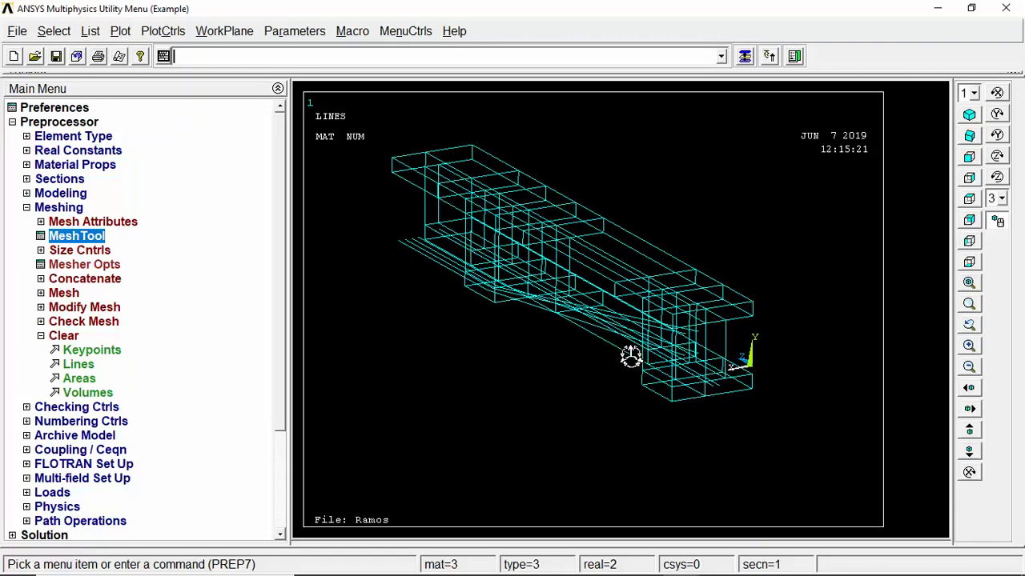
pyautogui.click(969, 365)
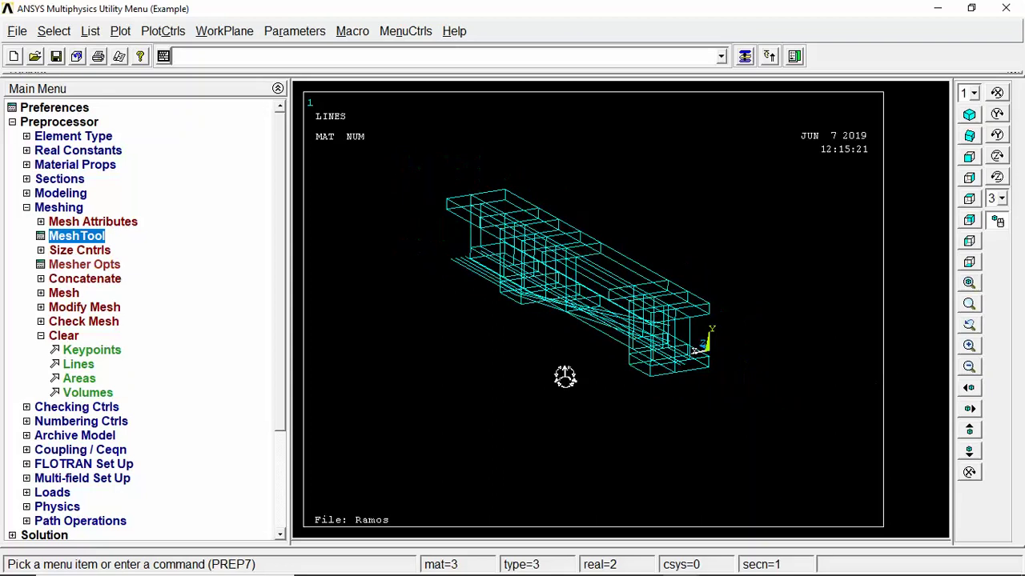
pyautogui.keyDown('ctrl'); pyautogui.moveTo(686, 373); pyautogui.dragTo(618, 245, button='right'); pyautogui.keyUp('ctrl')
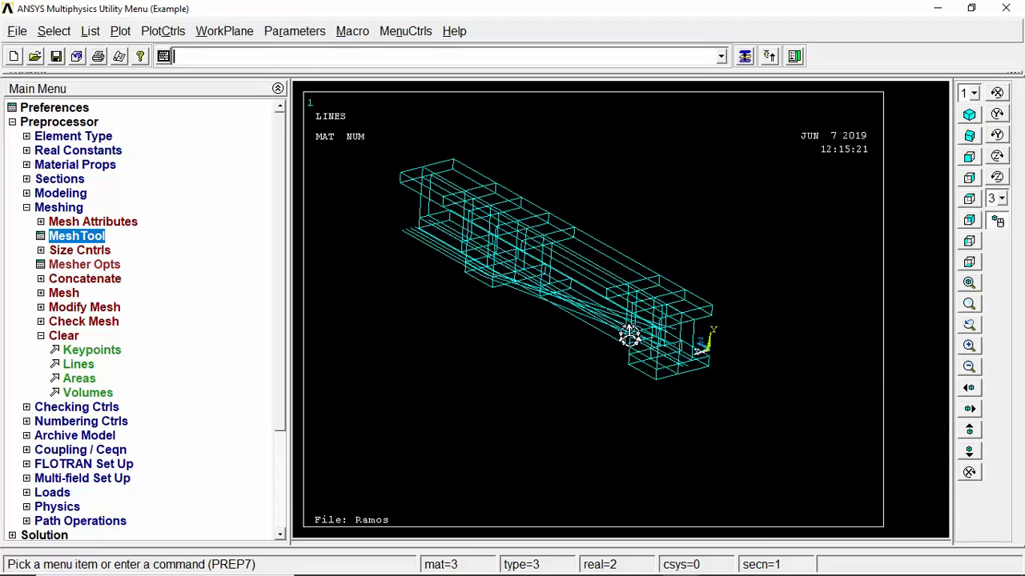
pyautogui.keyDown('ctrl'); pyautogui.moveTo(632, 338); pyautogui.dragTo(636, 346, button='right'); pyautogui.keyUp('ctrl')
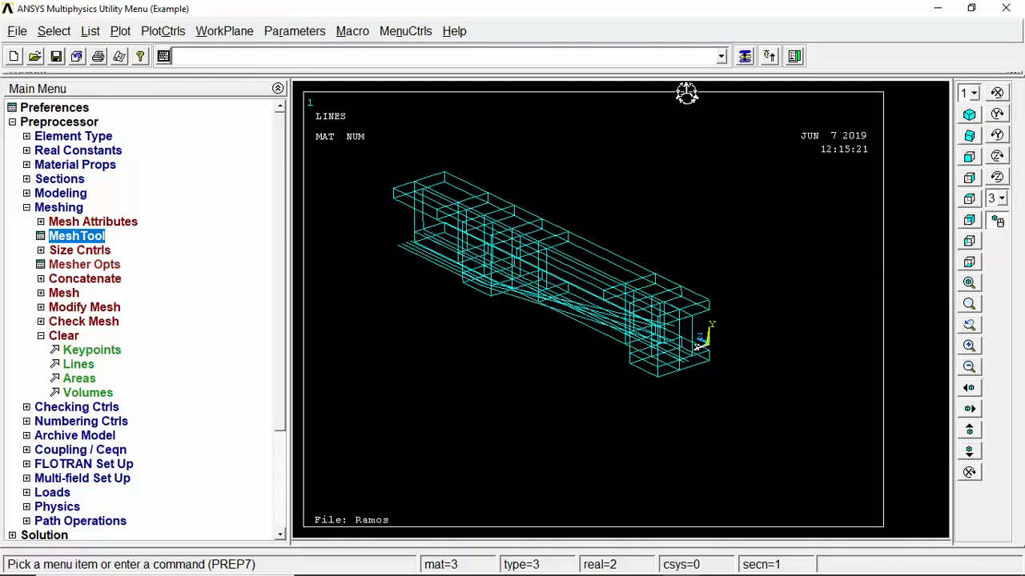
# - Set the global meshing attributes to element type 1 SOLID65, material number 1 and real constant set 1
pyautogui.click(741, 58)
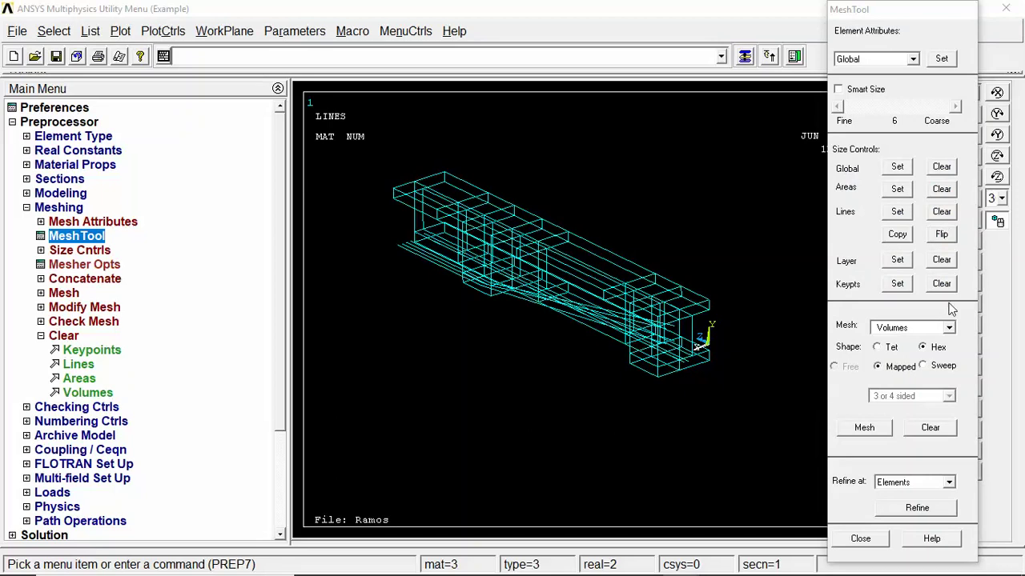
pyautogui.click(941, 59)
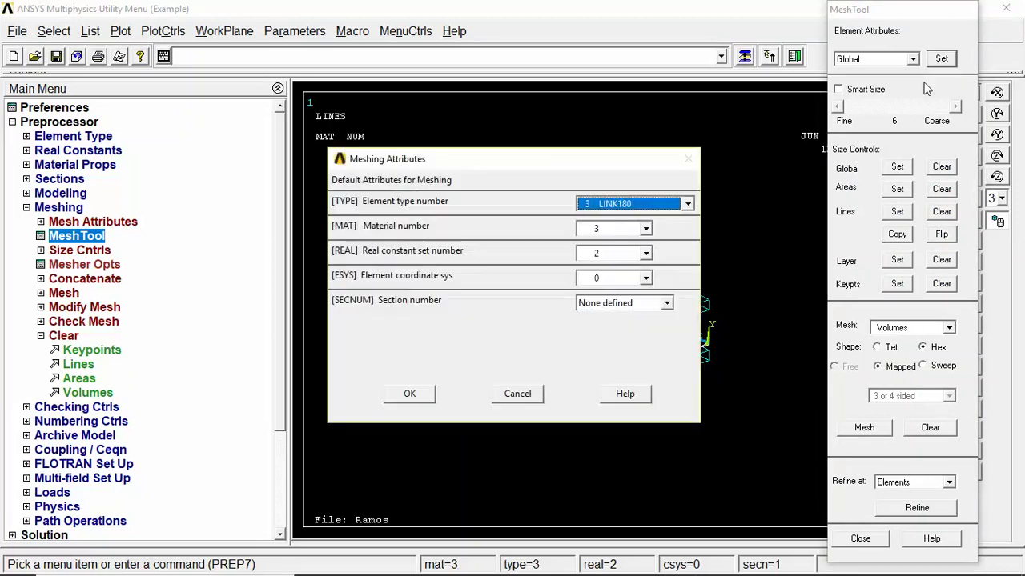
pyautogui.moveTo(581, 155); pyautogui.dragTo(395, 135)
pyautogui.click(437, 181)
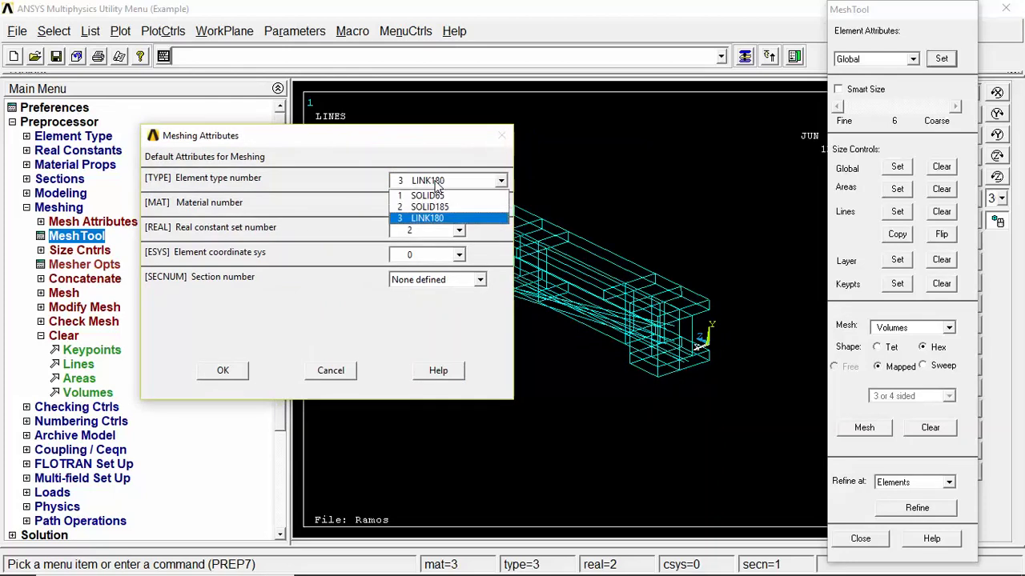
pyautogui.click(432, 195)
pyautogui.click(416, 208)
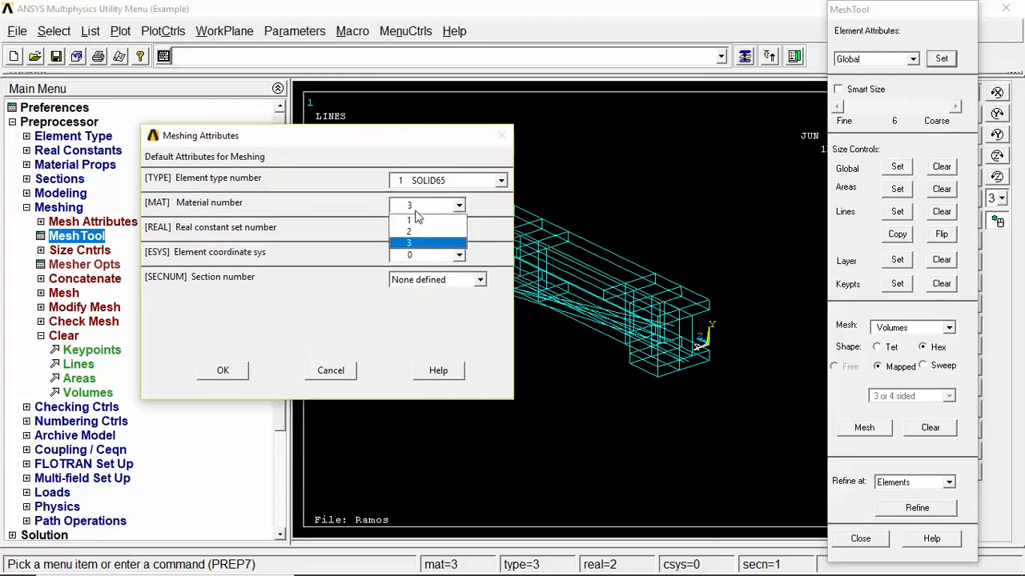
pyautogui.click(415, 220)
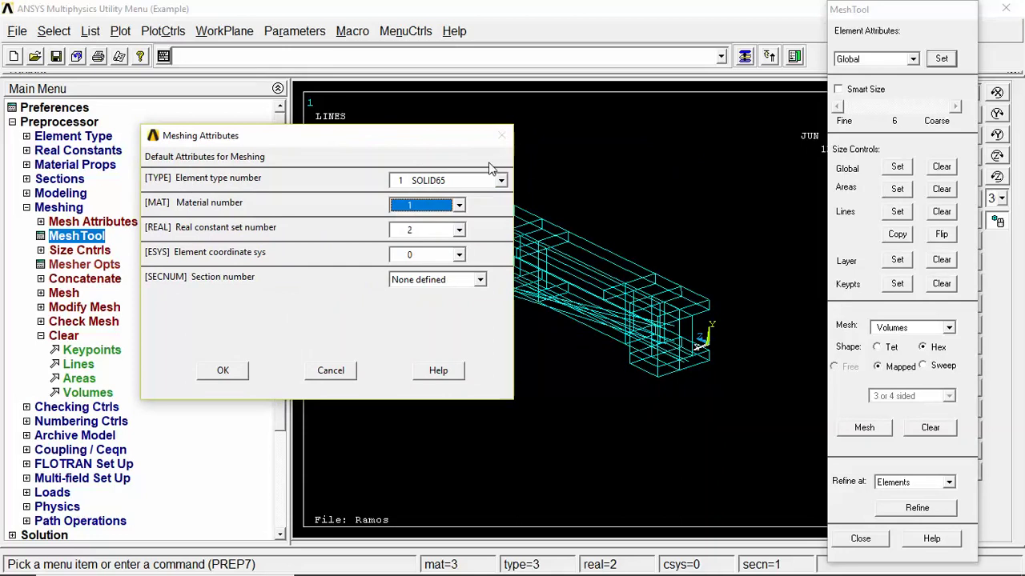
pyautogui.click(423, 234)
pyautogui.click(419, 245)
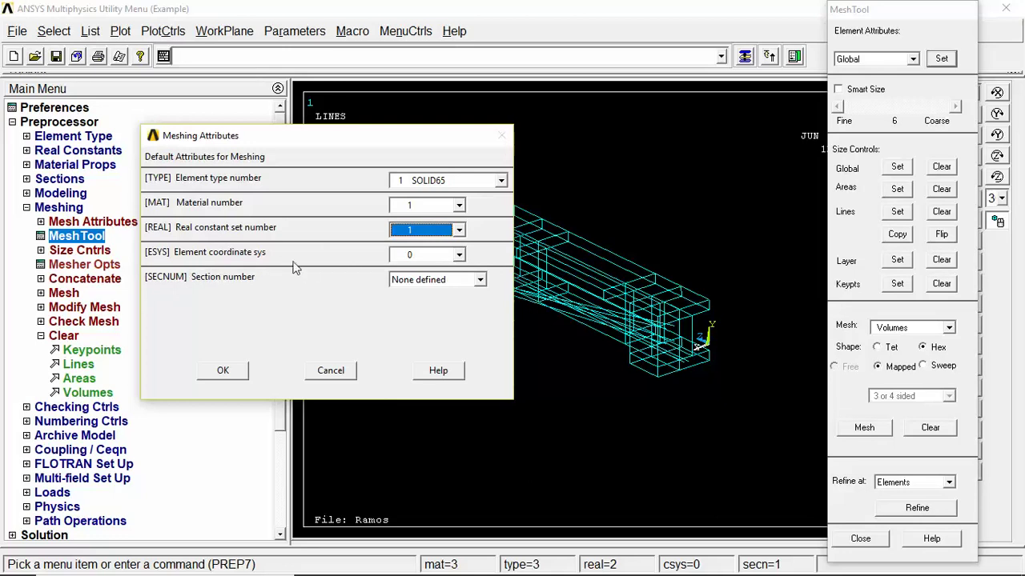
pyautogui.moveTo(286, 142); pyautogui.dragTo(427, 151)
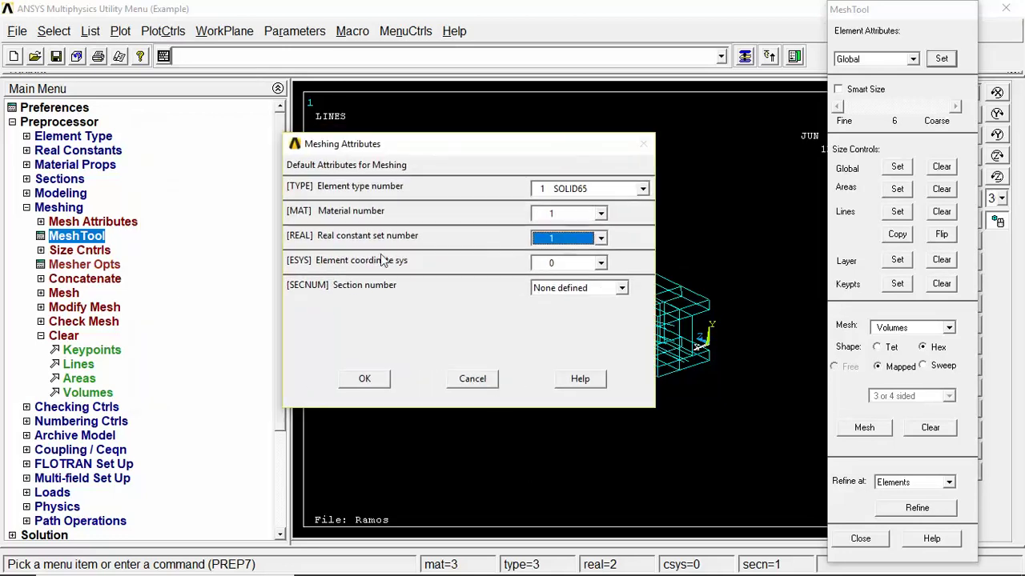
pyautogui.click(365, 380)
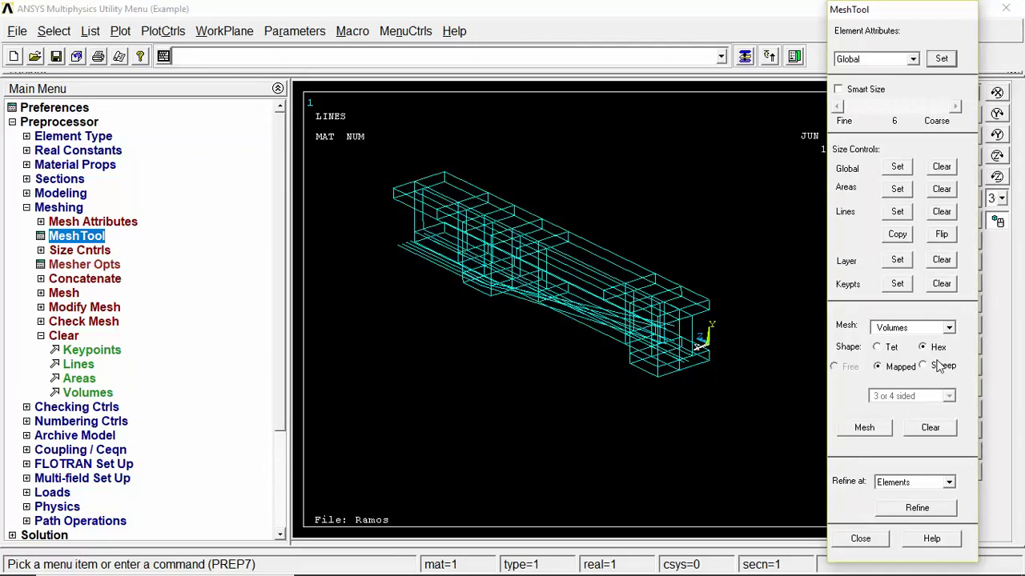
# - Try the Tet and Sweep options for volume meshing, and return to the Hex shape with Mapped meshing
pyautogui.click(919, 335)
pyautogui.click(903, 335)
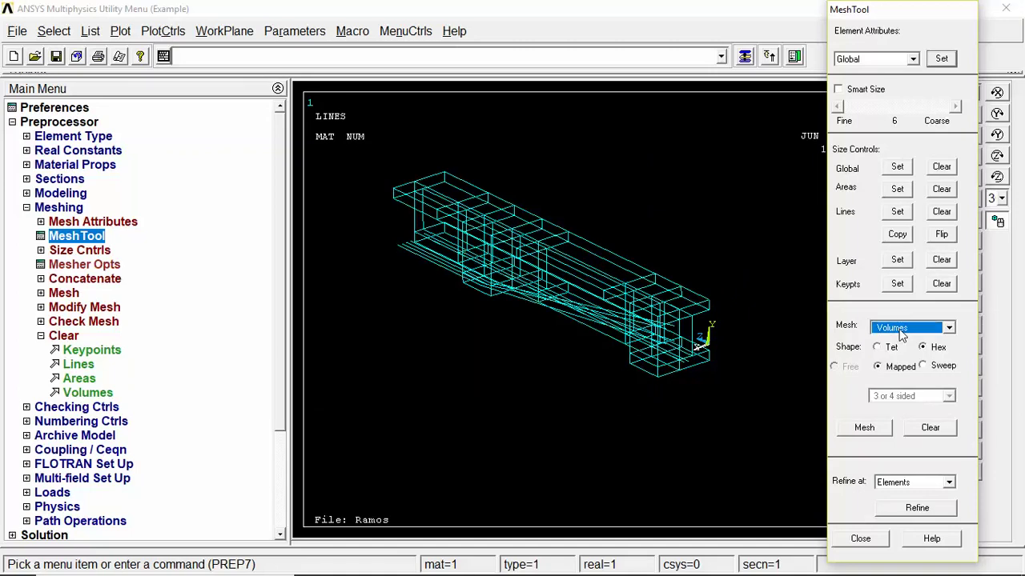
pyautogui.click(891, 333)
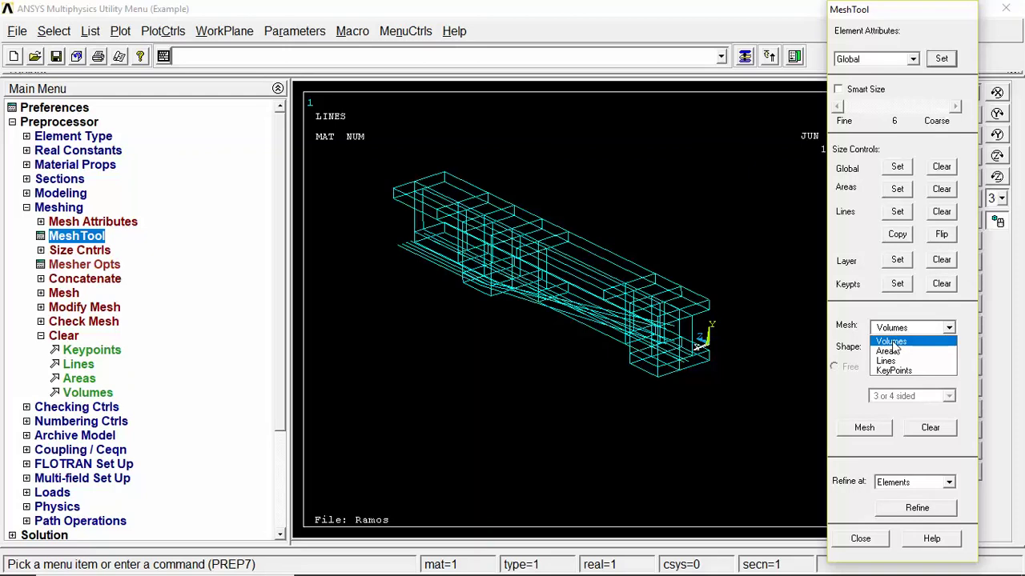
pyautogui.click(892, 344)
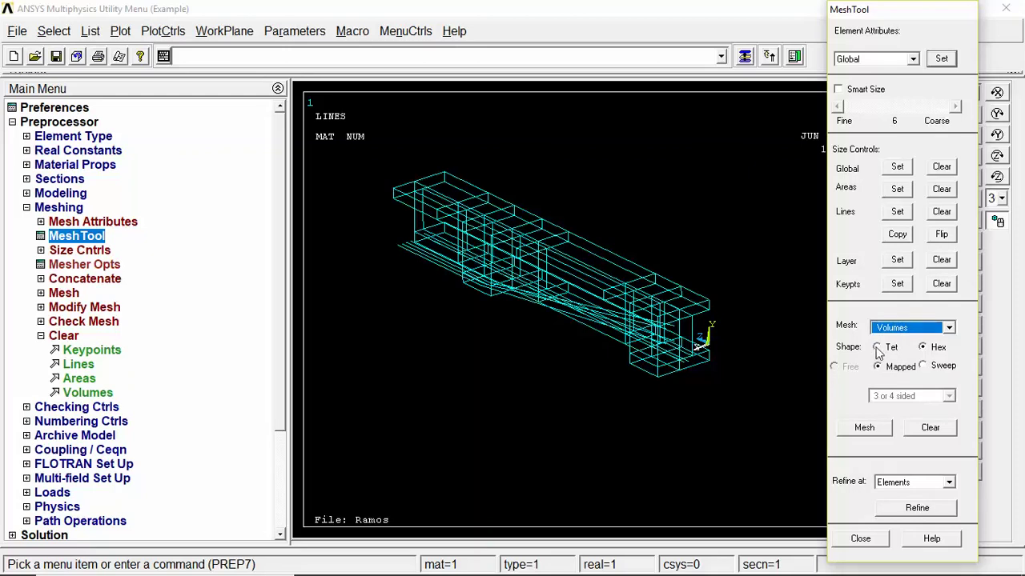
pyautogui.click(877, 347)
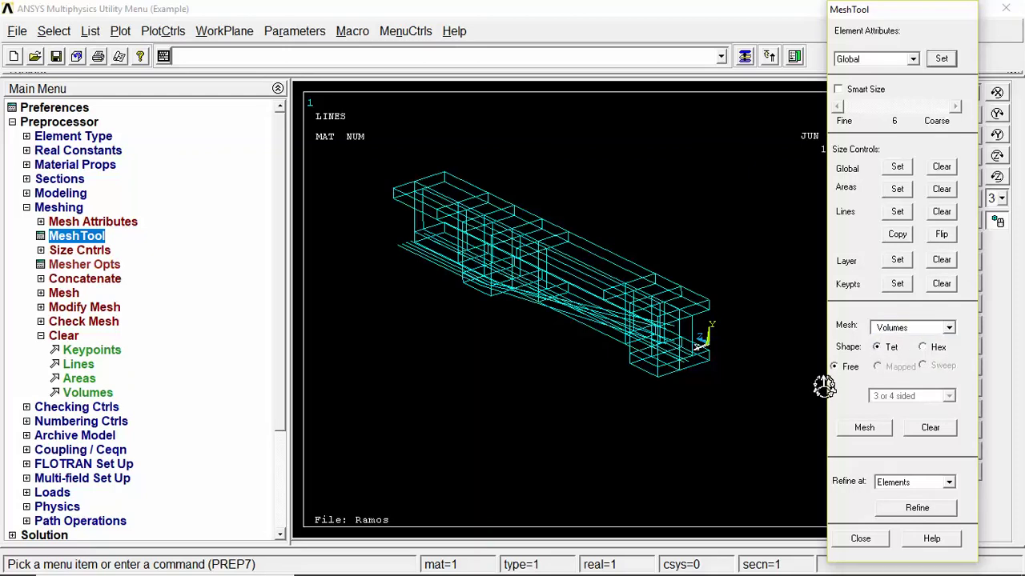
pyautogui.click(924, 348)
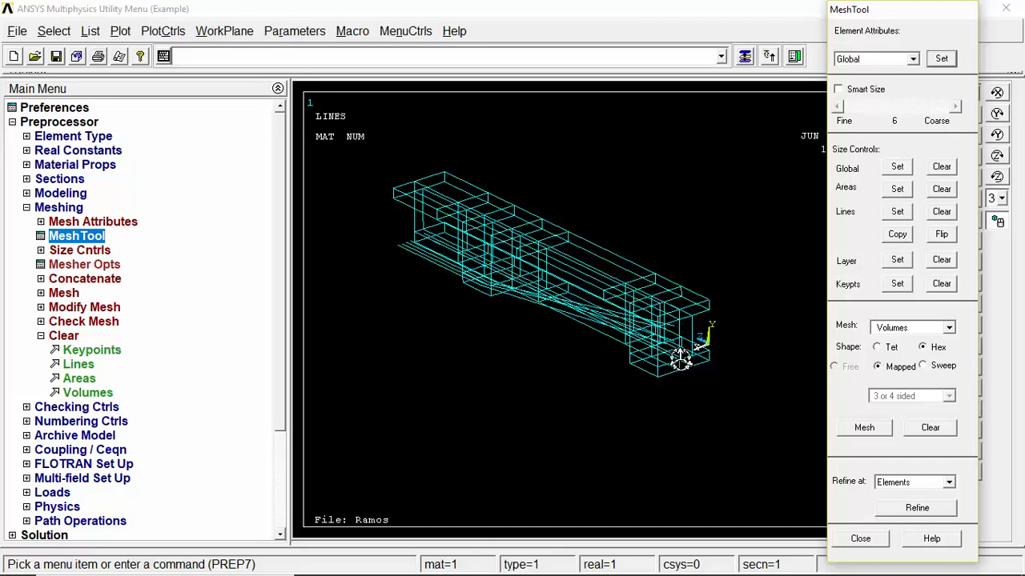
pyautogui.click(924, 367)
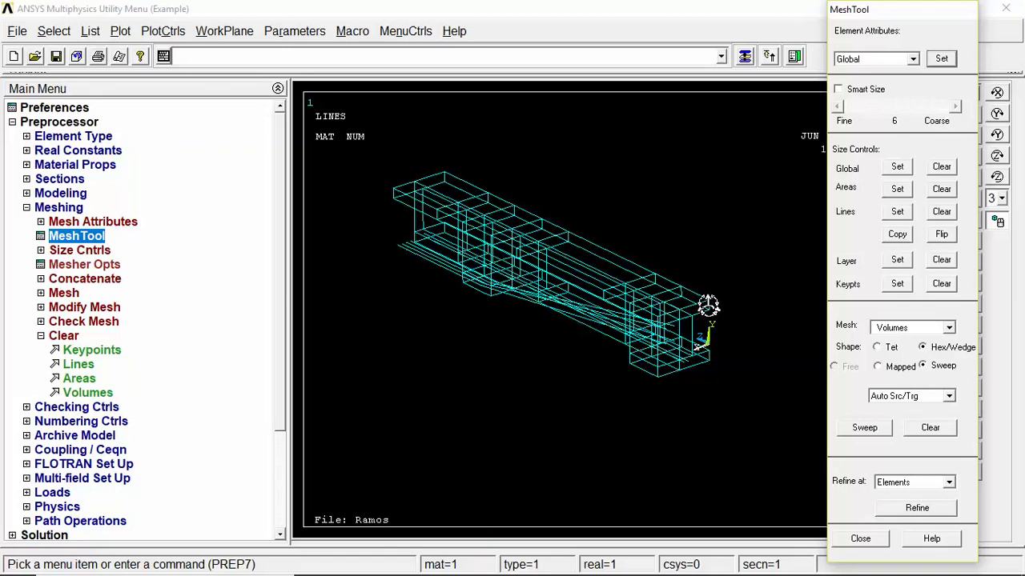
pyautogui.click(877, 368)
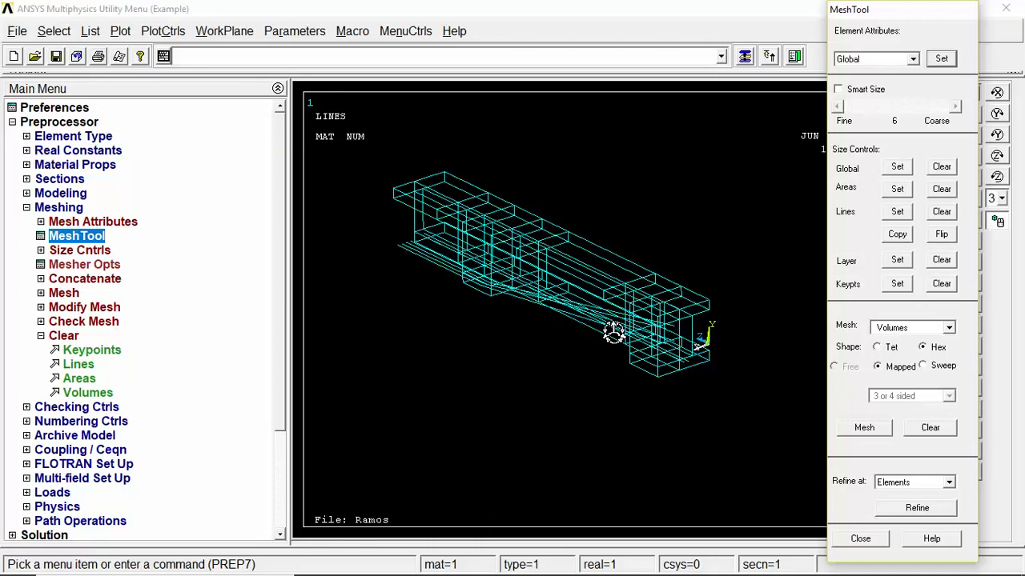
# - Mesh all volumes of the beam with mapped hexahedral elements, trying single and box picking before selecting everything
pyautogui.click(864, 430)
pyautogui.moveTo(52, 270); pyautogui.dragTo(130, 149)
pyautogui.click(680, 303)
pyautogui.click(596, 260)
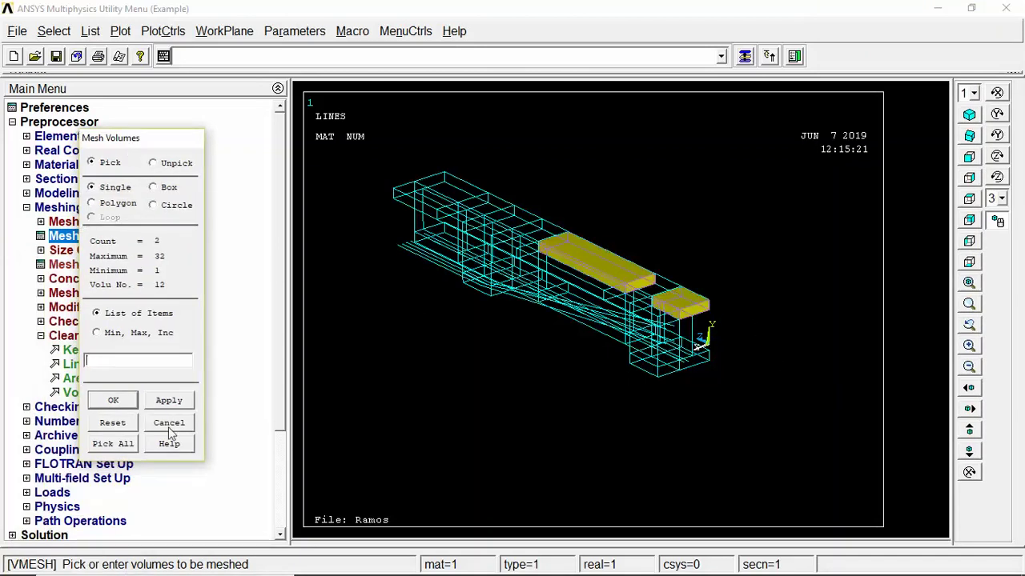
pyautogui.click(153, 187)
pyautogui.moveTo(489, 207); pyautogui.dragTo(389, 297)
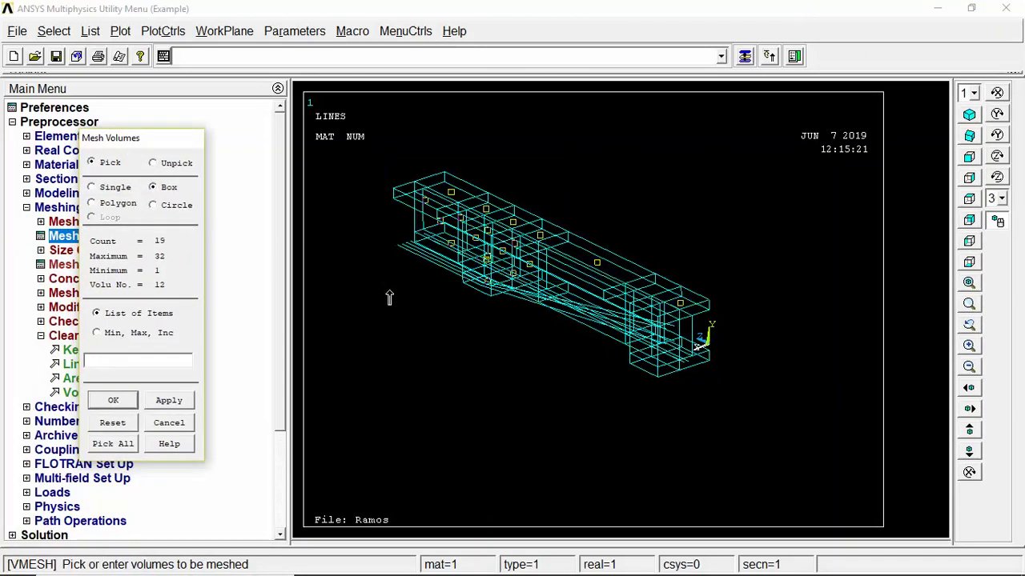
pyautogui.click(113, 443)
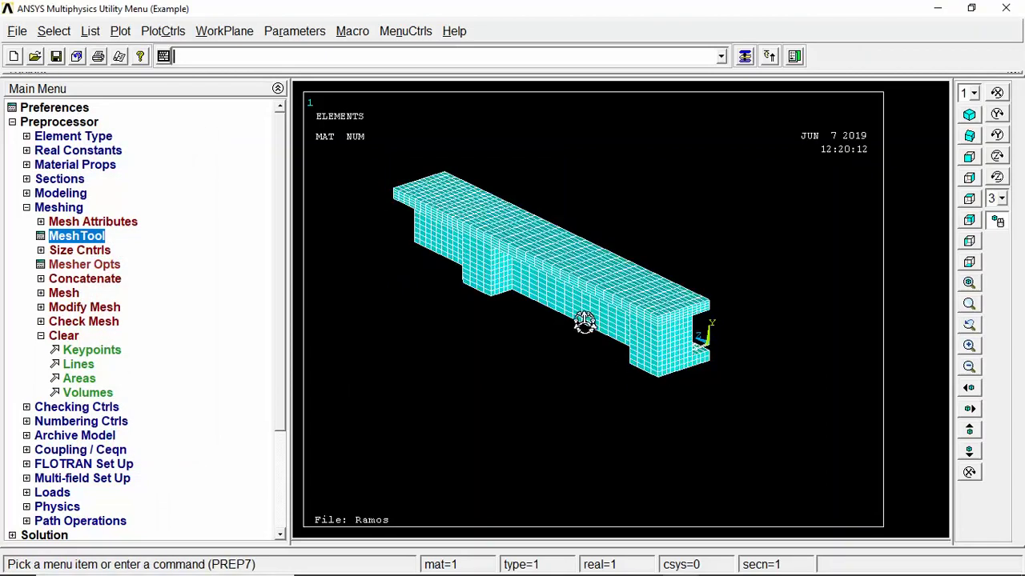
# - Set the global meshing attributes to element type 3 LINK180, material number 3 and real constant set 2
pyautogui.click(745, 56)
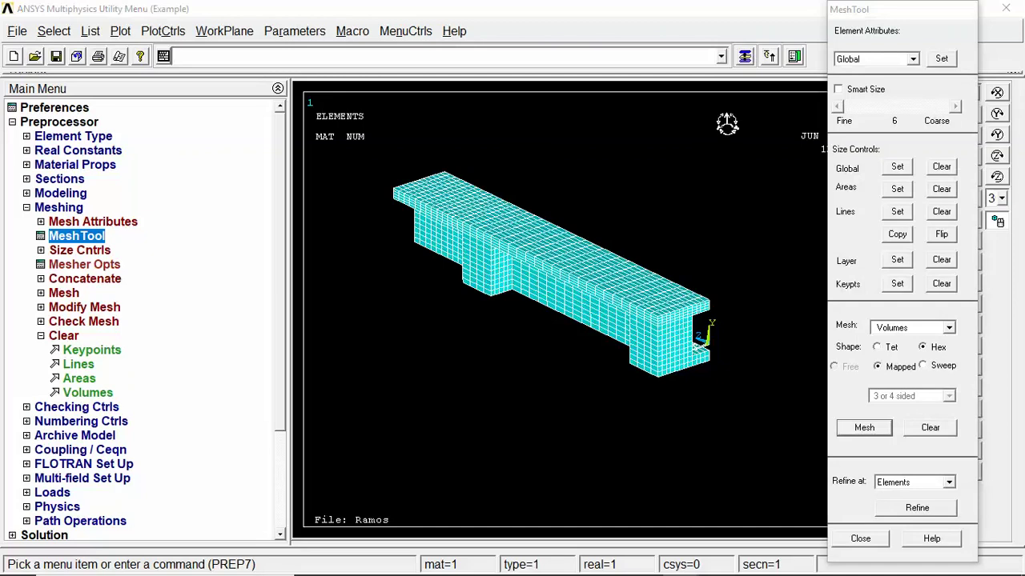
pyautogui.click(941, 59)
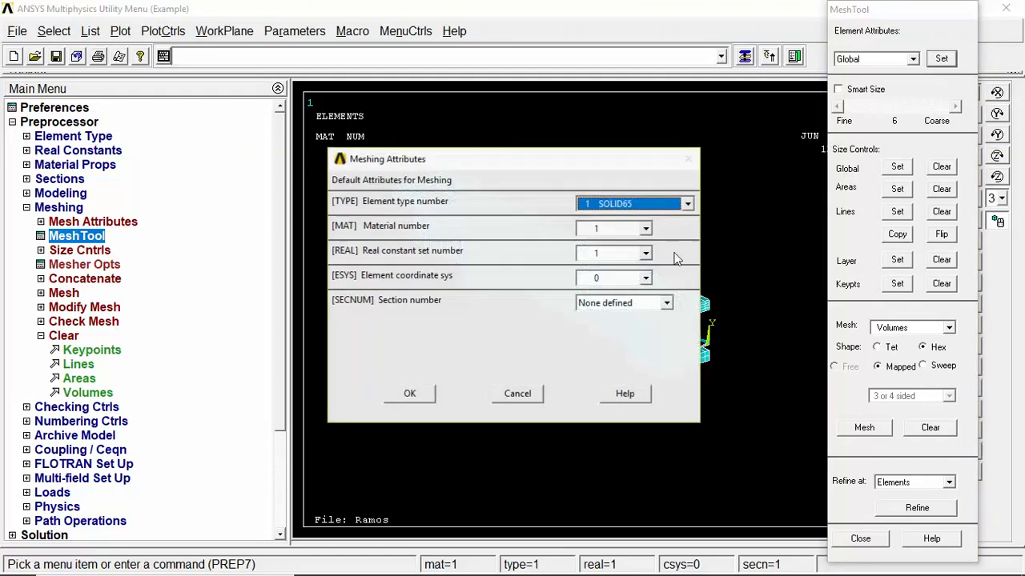
pyautogui.click(616, 206)
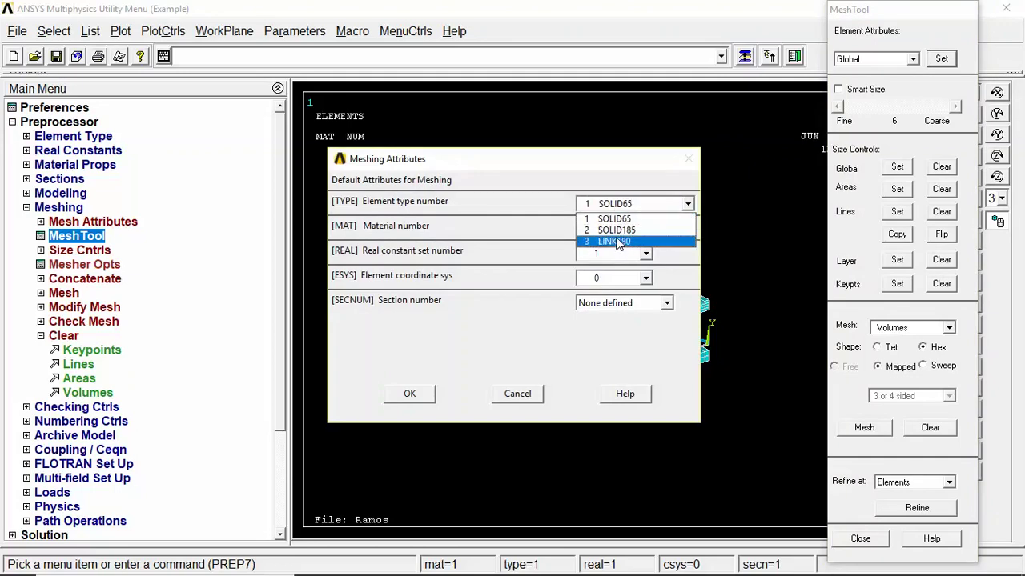
pyautogui.click(618, 243)
pyautogui.click(606, 229)
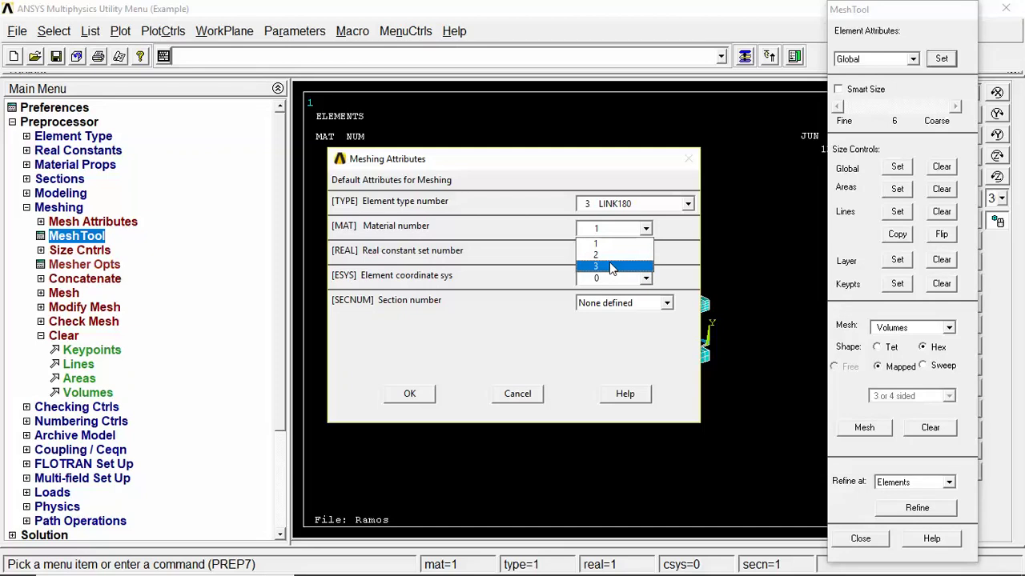
pyautogui.click(611, 267)
pyautogui.click(611, 254)
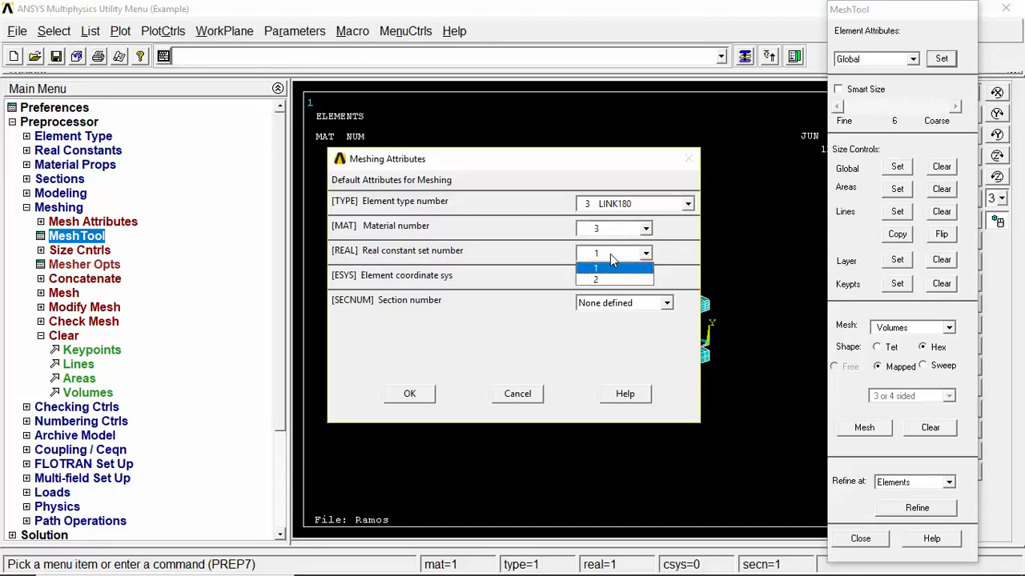
pyautogui.click(602, 282)
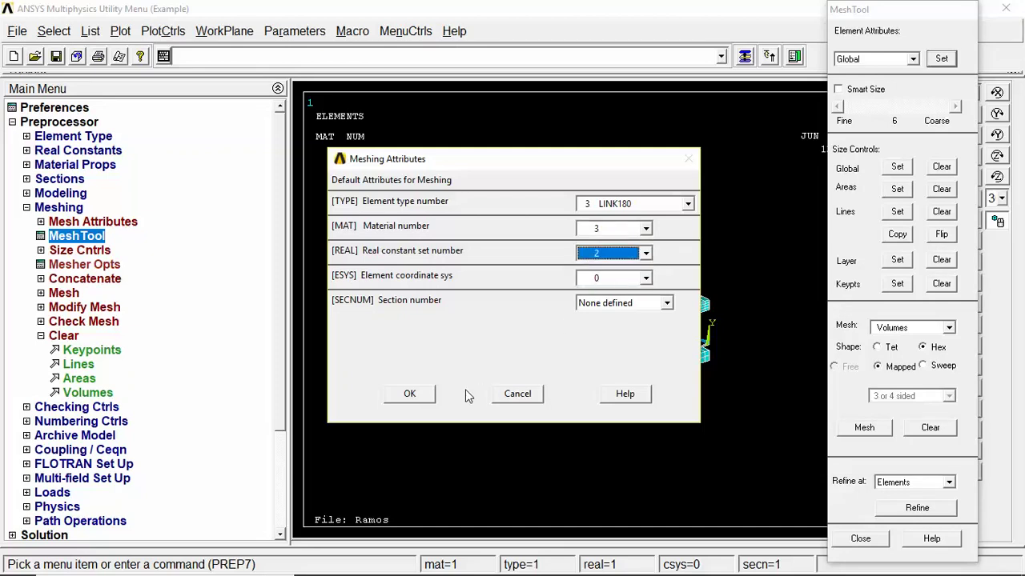
pyautogui.click(406, 397)
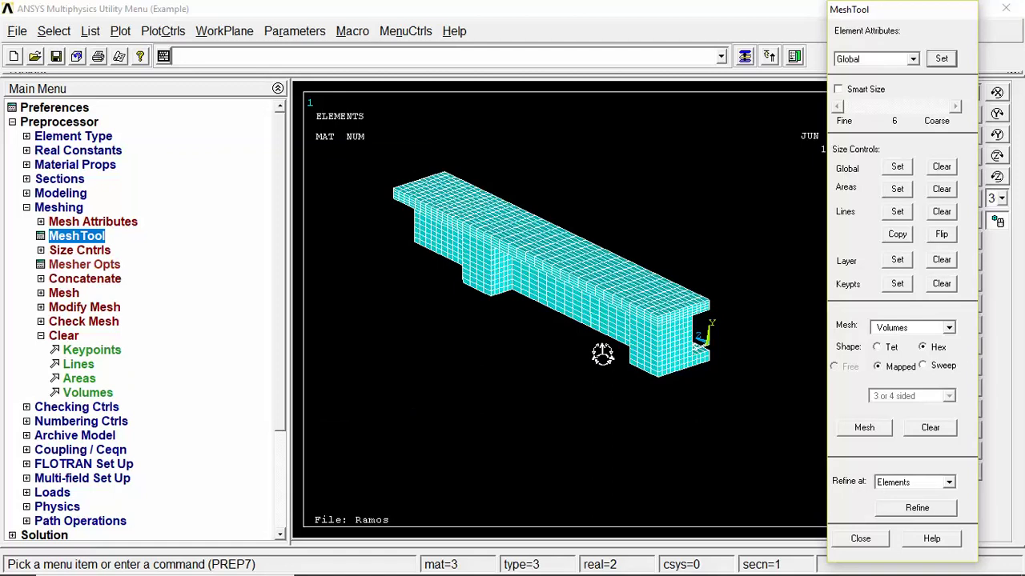
# - Set the MeshTool to mesh lines and plot the model's lines instead of its elements
pyautogui.click(901, 328)
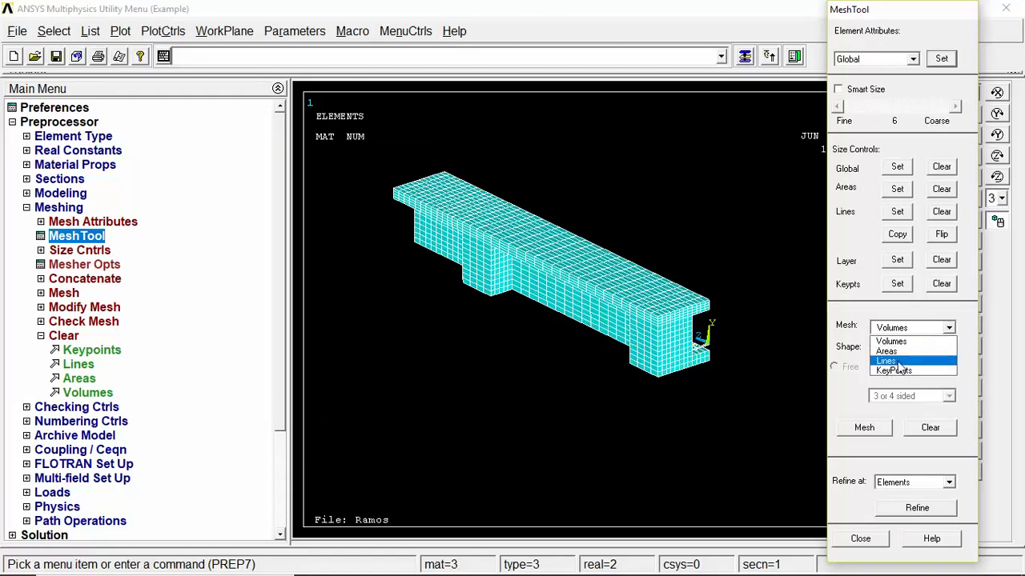
pyautogui.click(900, 362)
pyautogui.click(119, 32)
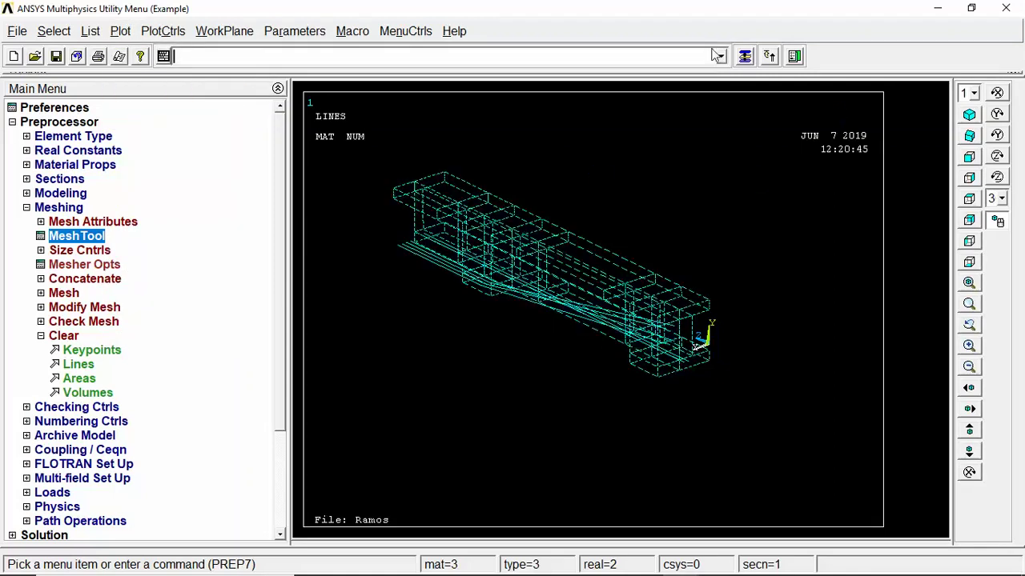
pyautogui.click(864, 428)
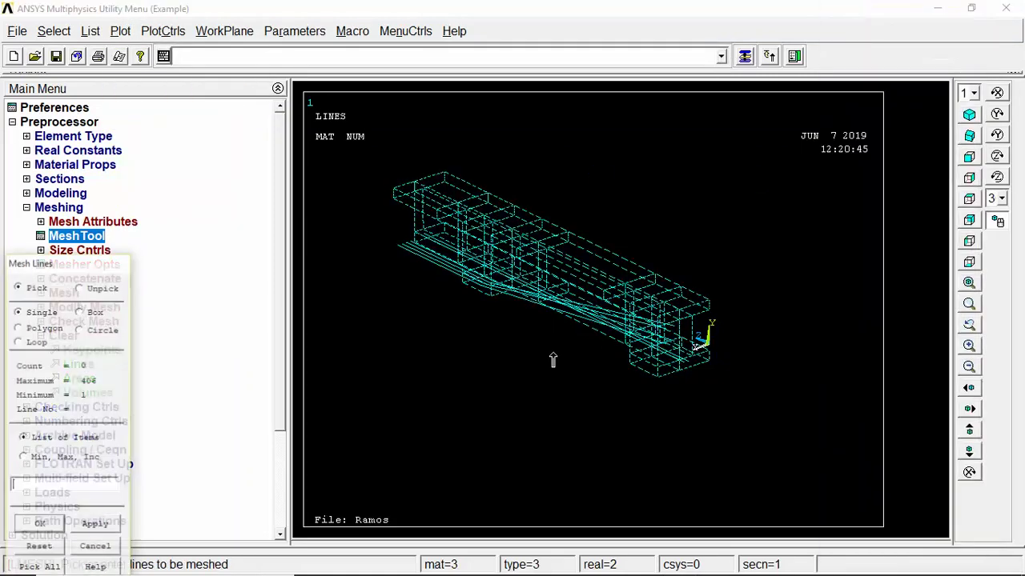
pyautogui.click(570, 328)
pyautogui.click(523, 291)
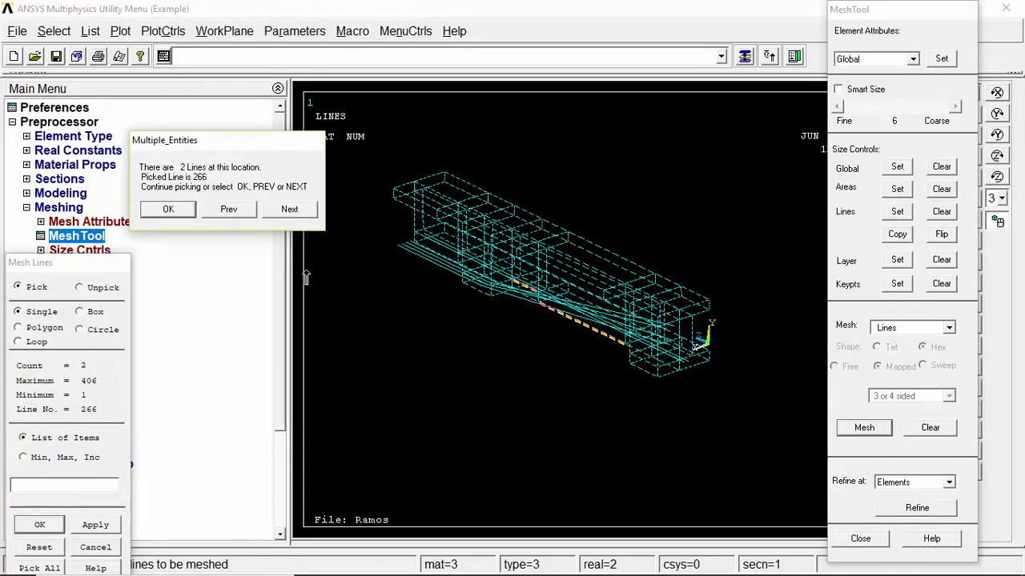
pyautogui.rightClick(599, 320)
pyautogui.click(599, 320)
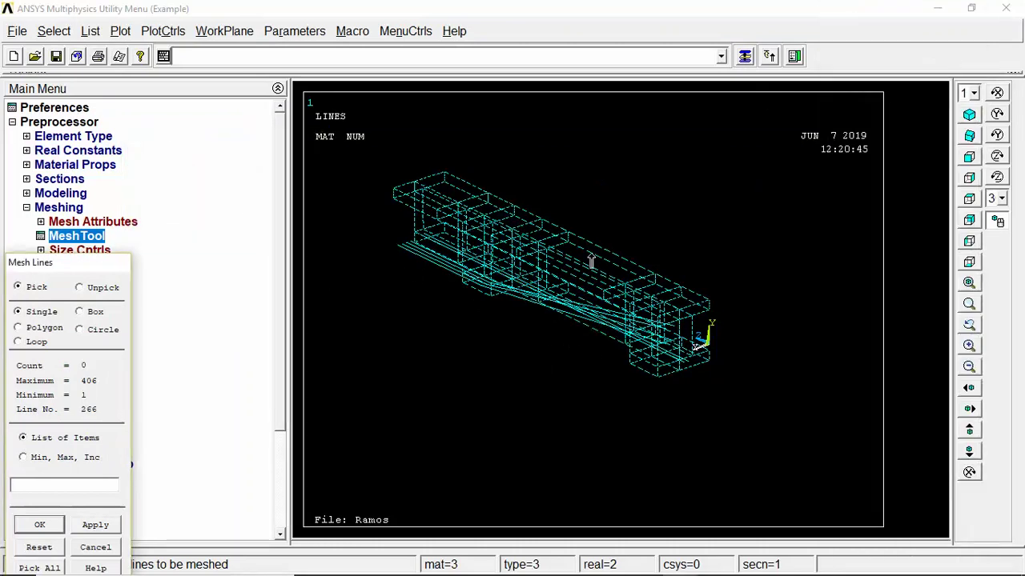
pyautogui.moveTo(84, 275); pyautogui.dragTo(137, 212)
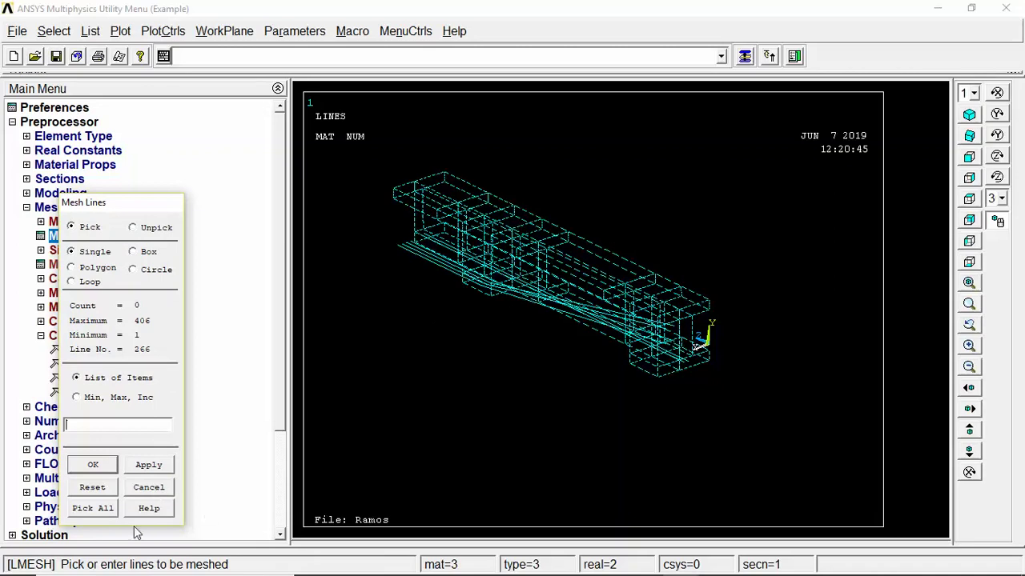
pyautogui.click(152, 490)
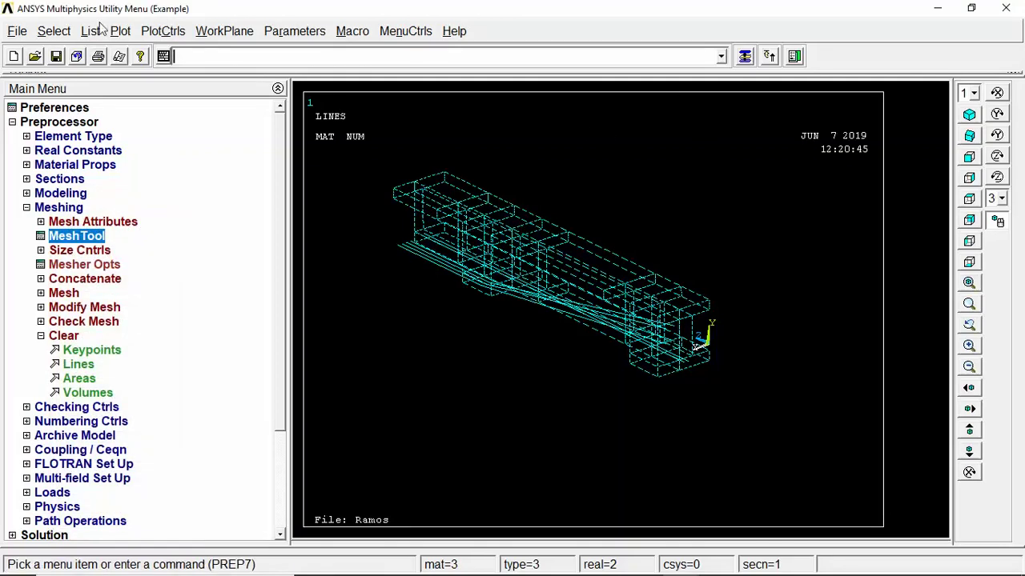
# - Unselect all lines attached to areas and replot the lines so only the reinforcement lines are displayed
pyautogui.click(56, 32)
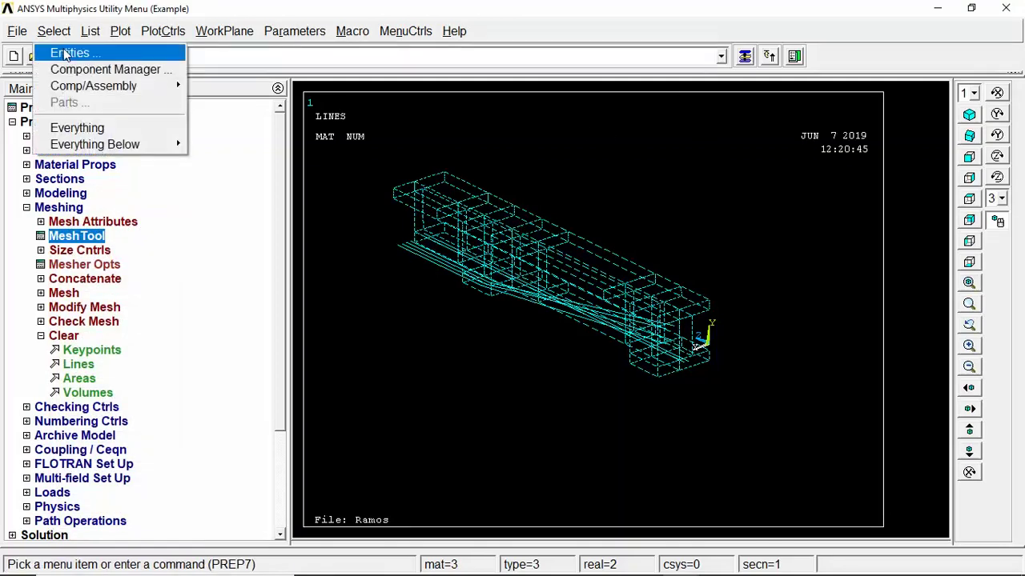
pyautogui.click(64, 51)
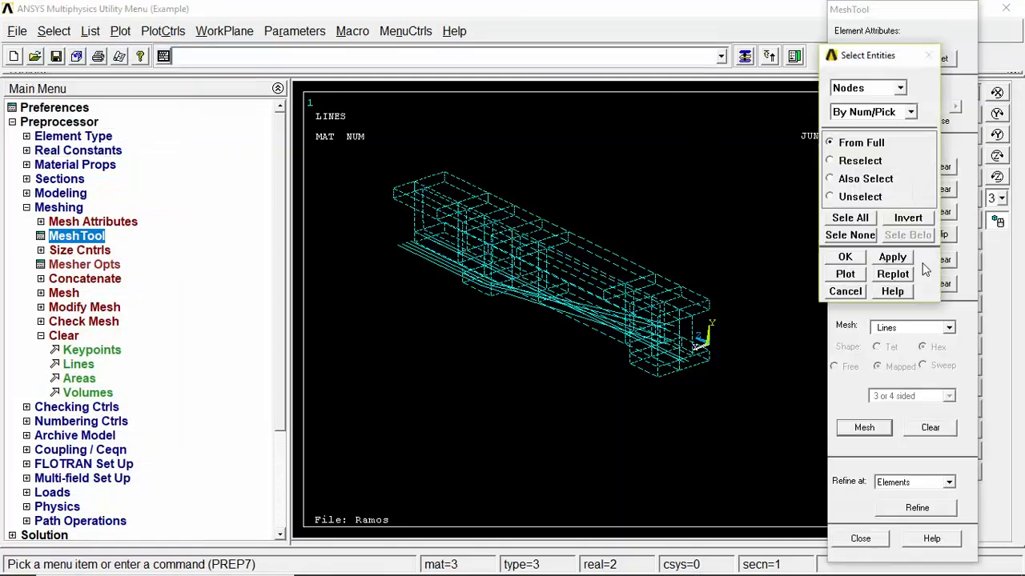
pyautogui.click(872, 89)
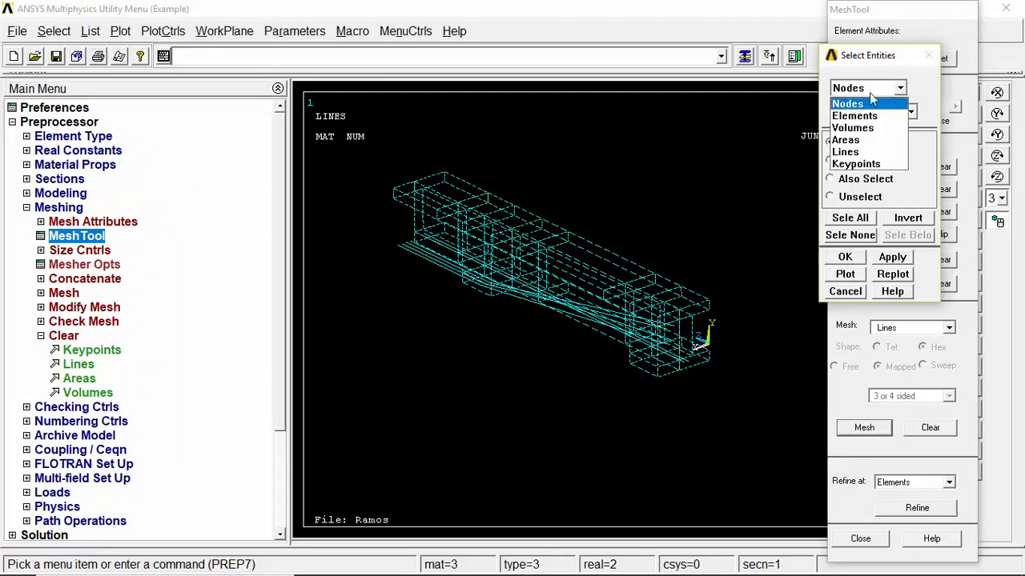
pyautogui.click(860, 154)
pyautogui.click(843, 198)
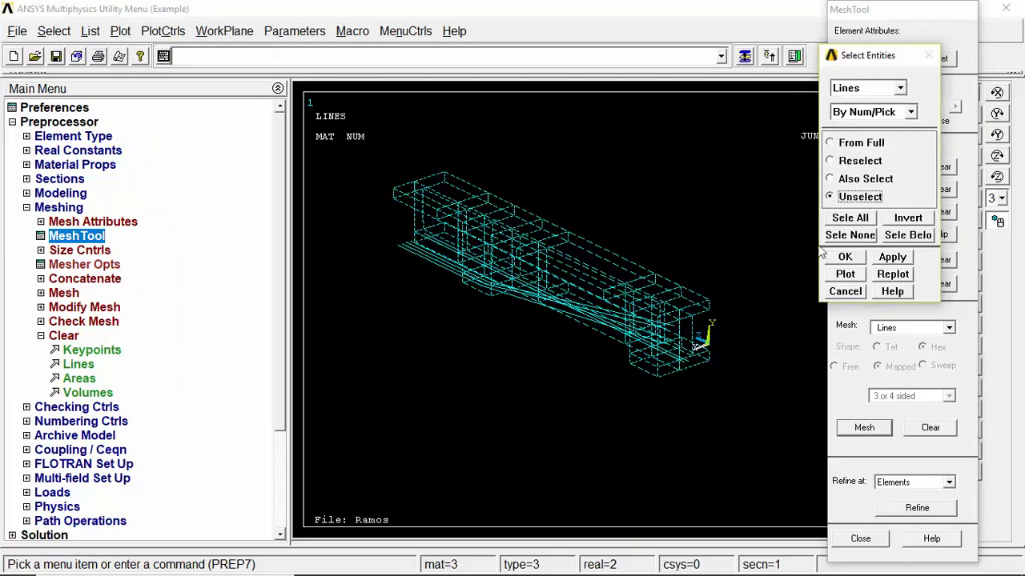
pyautogui.click(883, 115)
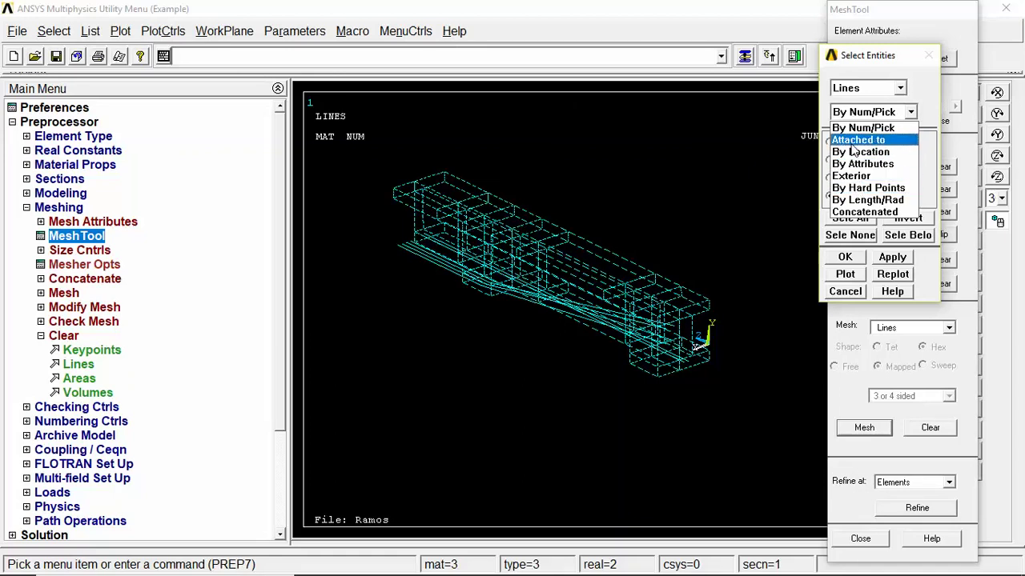
pyautogui.click(851, 144)
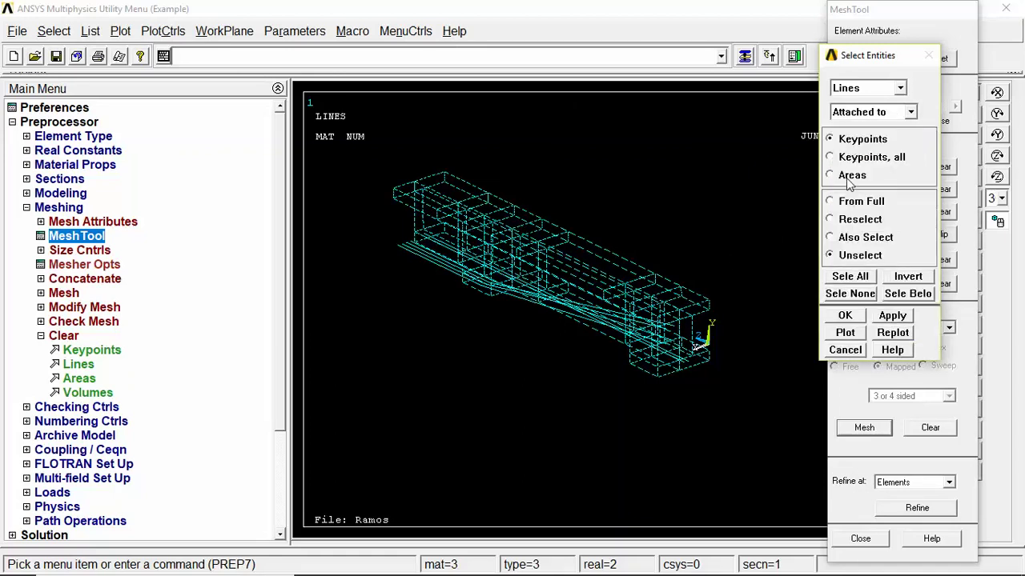
pyautogui.click(830, 176)
pyautogui.click(844, 317)
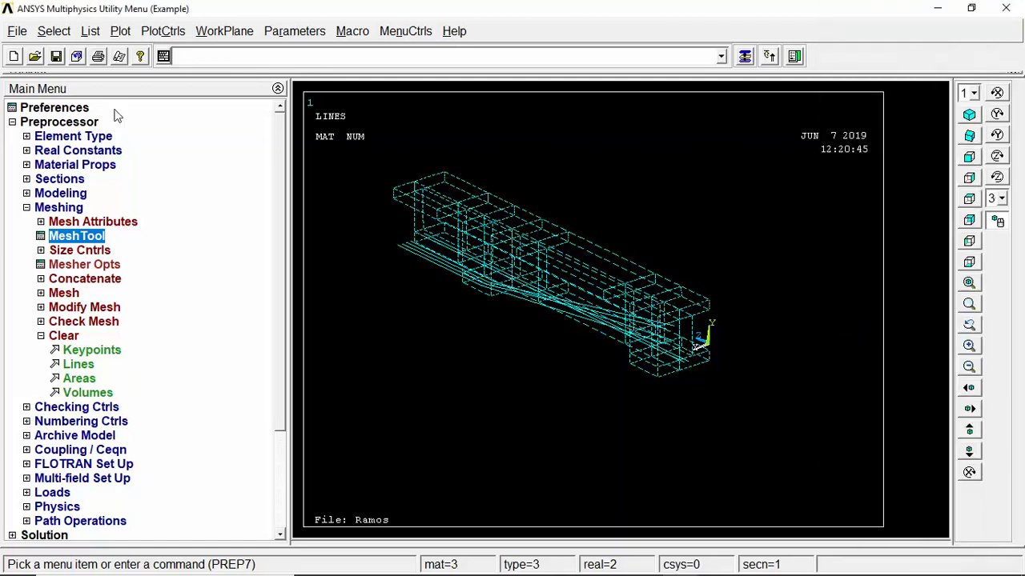
pyautogui.click(118, 32)
pyautogui.click(145, 93)
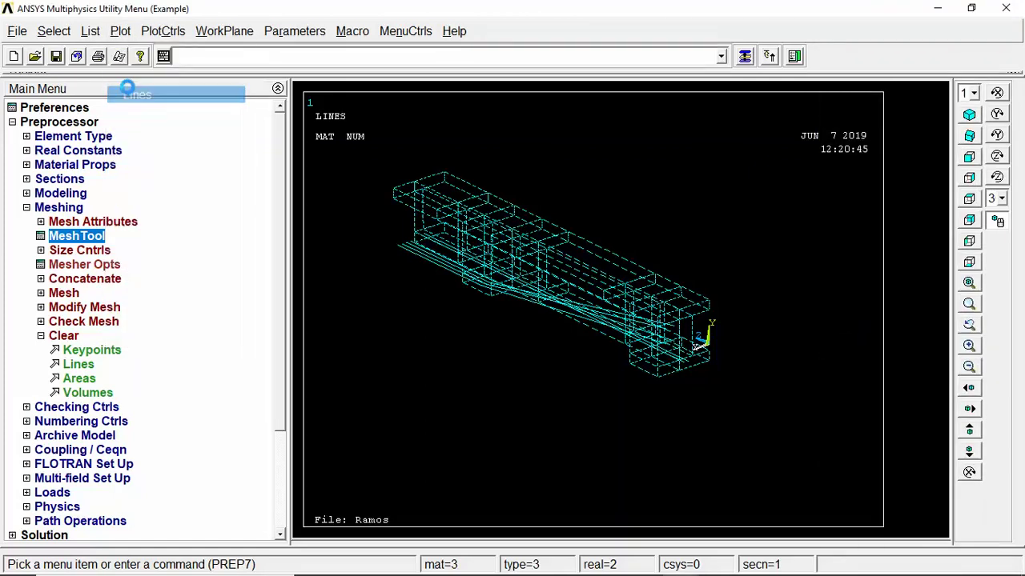
# - Mesh the reinforcement lines with the current global attributes, box picking them in a fitted front view
pyautogui.moveTo(656, 340); pyautogui.dragTo(564, 345, button='right')
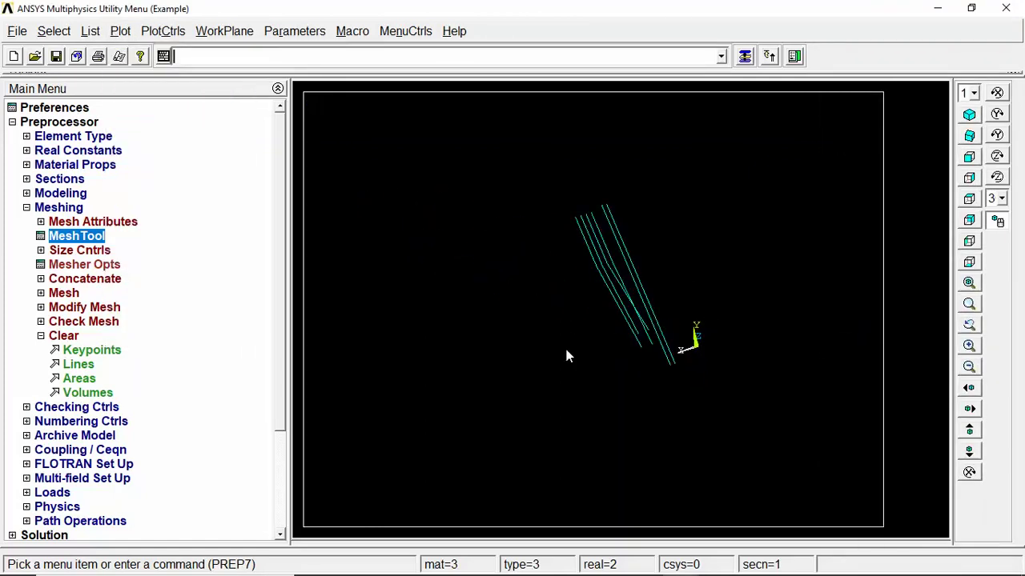
pyautogui.click(969, 157)
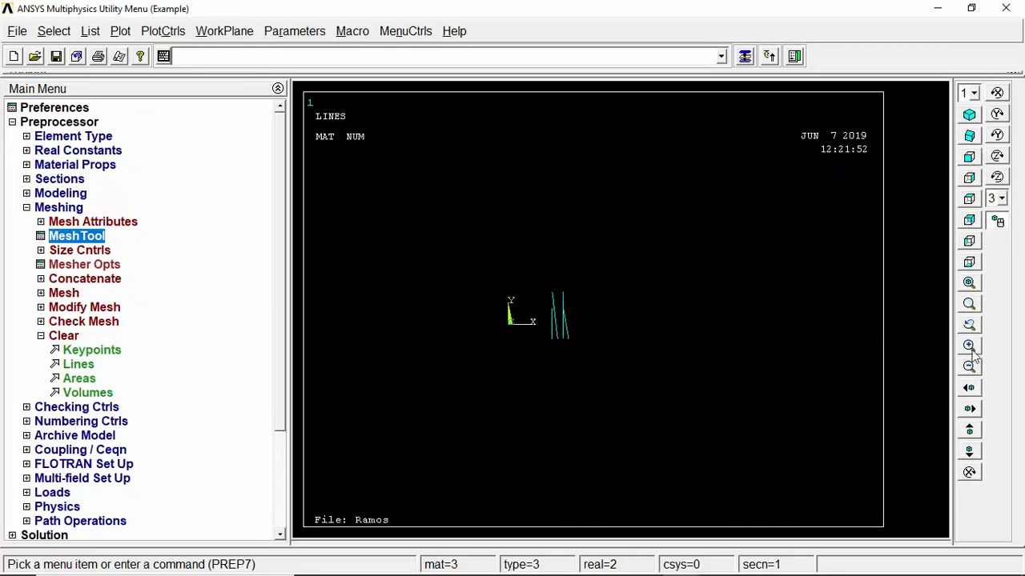
pyautogui.moveTo(739, 318)
pyautogui.mouseDown(button='right')
pyautogui.moveTo(590, 309)
pyautogui.moveTo(602, 324)
pyautogui.moveTo(590, 315)
pyautogui.mouseUp(button='right')
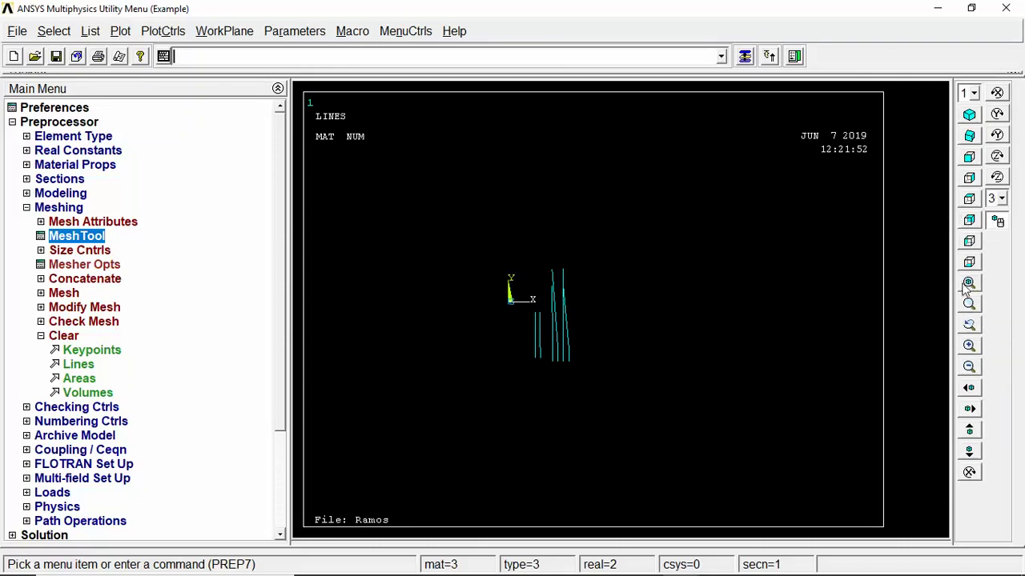
pyautogui.click(969, 284)
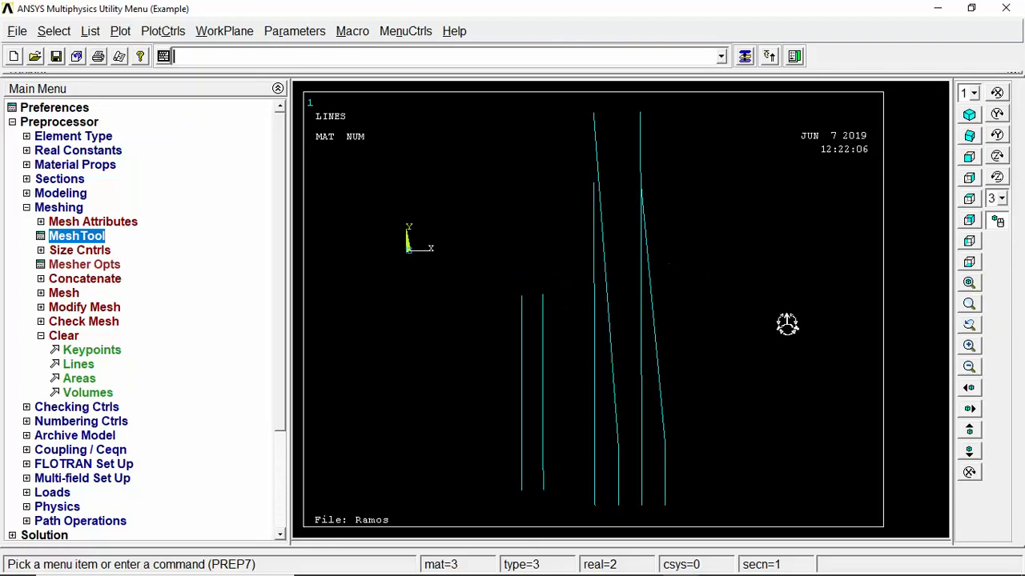
pyautogui.click(969, 366)
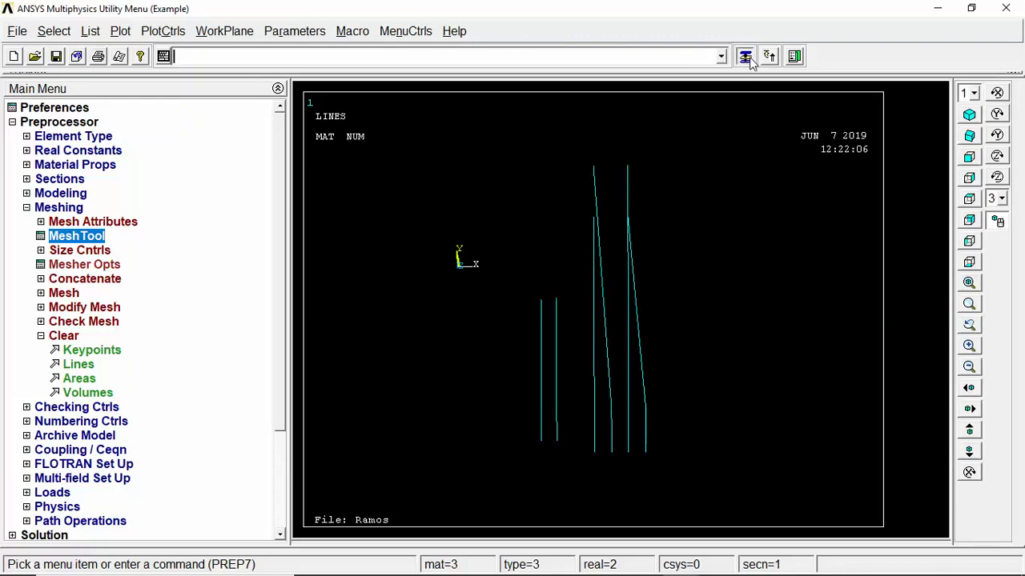
pyautogui.click(863, 428)
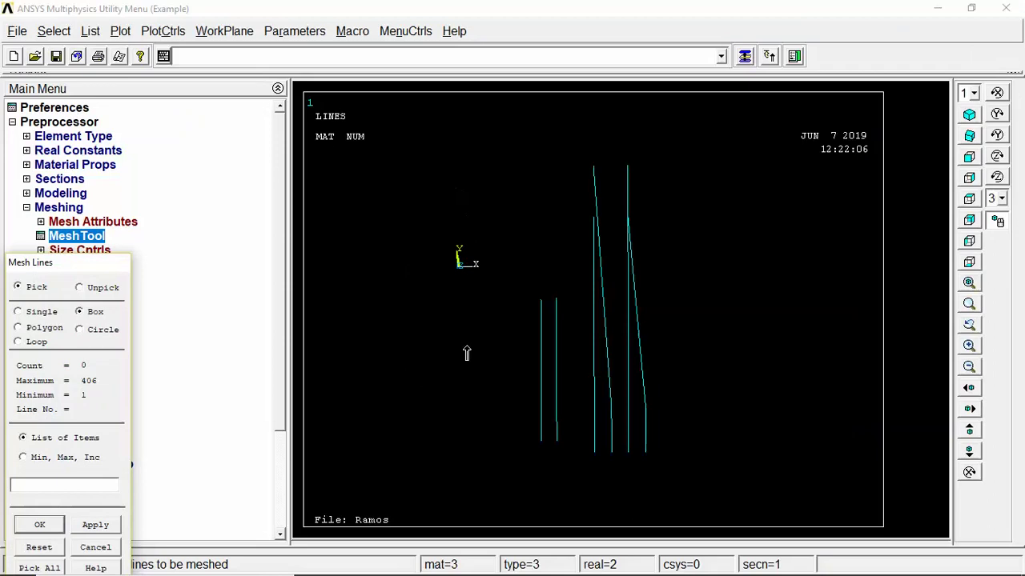
pyautogui.moveTo(462, 183); pyautogui.dragTo(615, 493)
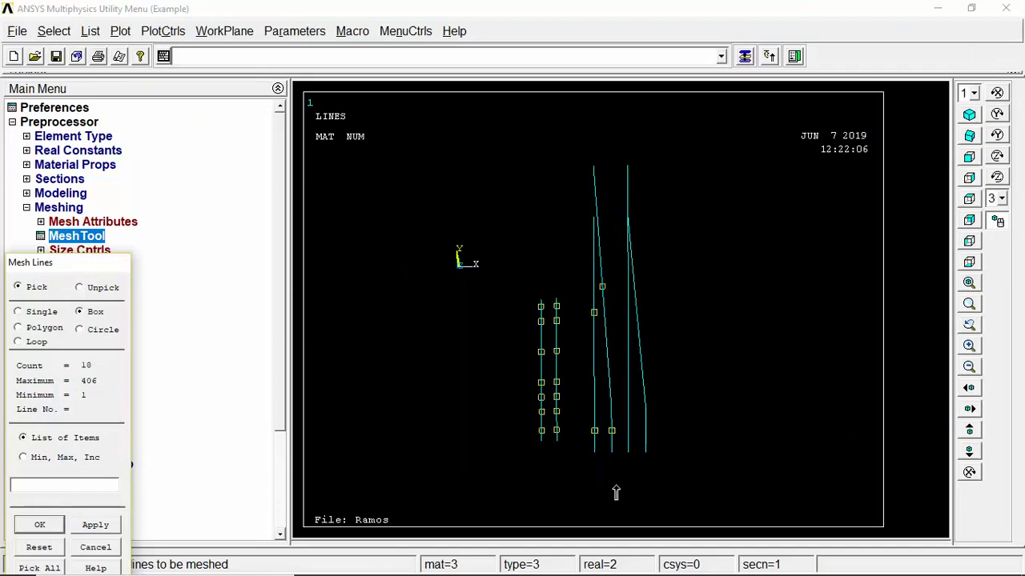
pyautogui.moveTo(588, 256); pyautogui.dragTo(611, 332)
pyautogui.click(48, 526)
# - Plot the elements and examine the reinforcement bars and the solid beam mesh from several angles
pyautogui.keyDown('ctrl'); pyautogui.moveTo(517, 356); pyautogui.dragTo(572, 371, button='right'); pyautogui.keyUp('ctrl')
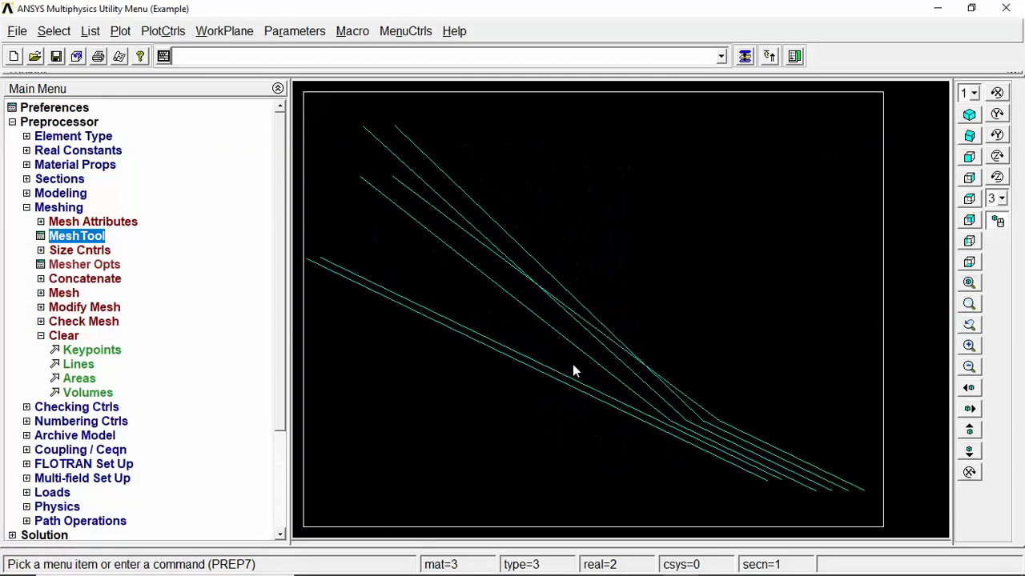
pyautogui.click(121, 32)
pyautogui.click(168, 185)
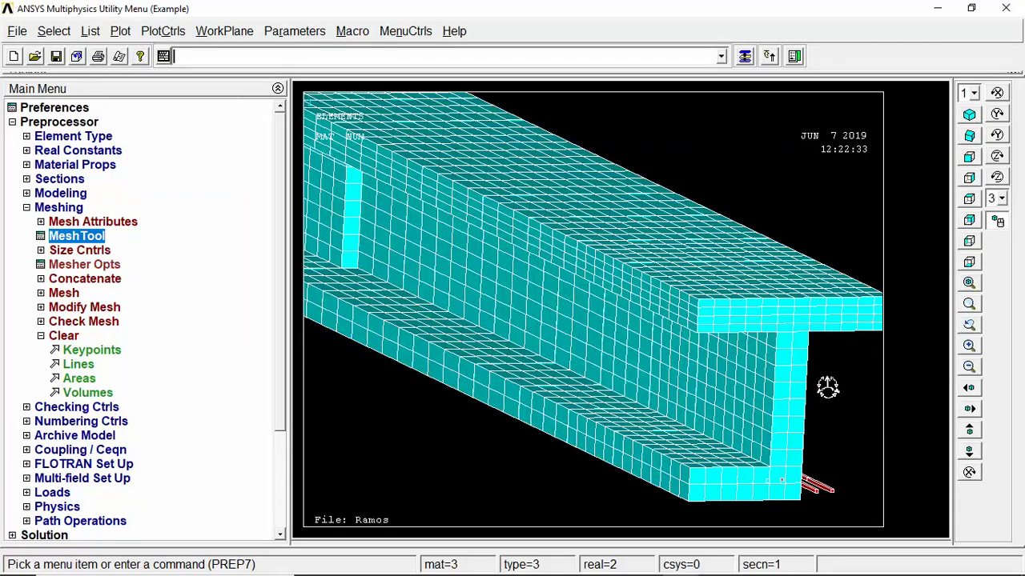
pyautogui.keyDown('ctrl'); pyautogui.moveTo(827, 387); pyautogui.dragTo(624, 373, button='right'); pyautogui.keyUp('ctrl')
pyautogui.keyDown('ctrl'); pyautogui.moveTo(773, 397); pyautogui.dragTo(362, 294); pyautogui.keyUp('ctrl')
pyautogui.keyDown('ctrl'); pyautogui.moveTo(778, 336); pyautogui.dragTo(285, 344); pyautogui.keyUp('ctrl')
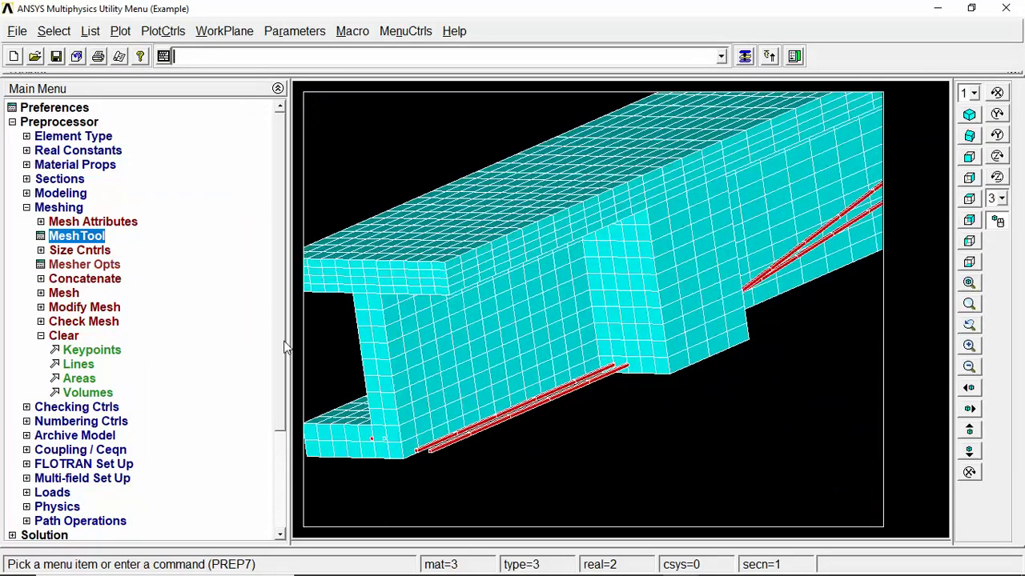
pyautogui.keyDown('ctrl'); pyautogui.moveTo(698, 359); pyautogui.dragTo(602, 371, button='right'); pyautogui.keyUp('ctrl')
pyautogui.moveTo(773, 317)
pyautogui.keyDown('ctrl'); pyautogui.mouseDown(button='right')
pyautogui.moveTo(643, 318)
pyautogui.moveTo(542, 356)
pyautogui.moveTo(771, 304)
pyautogui.mouseUp(button='right'); pyautogui.keyUp('ctrl')
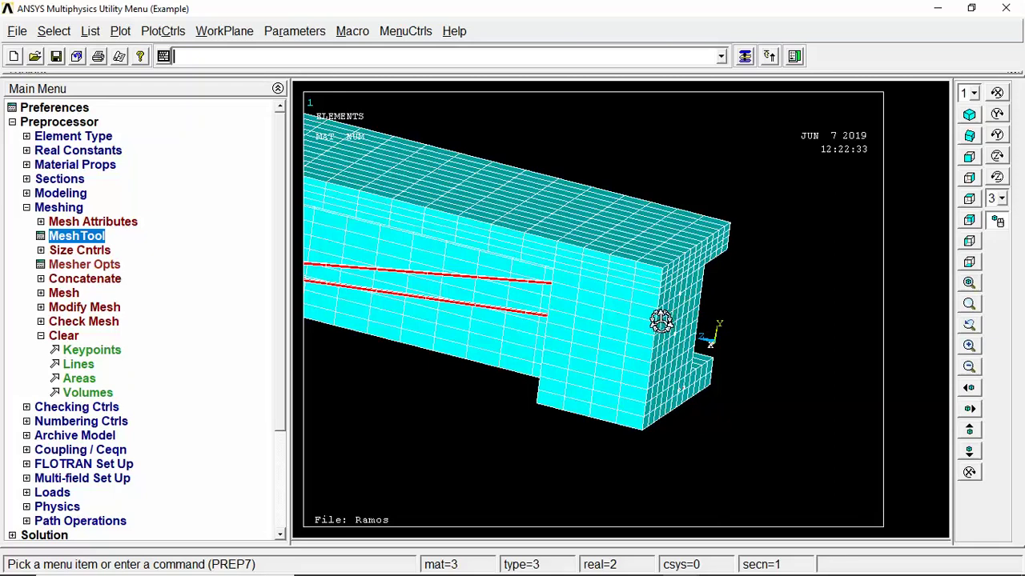
pyautogui.keyDown('ctrl'); pyautogui.moveTo(661, 321); pyautogui.dragTo(629, 331, button='right'); pyautogui.keyUp('ctrl')
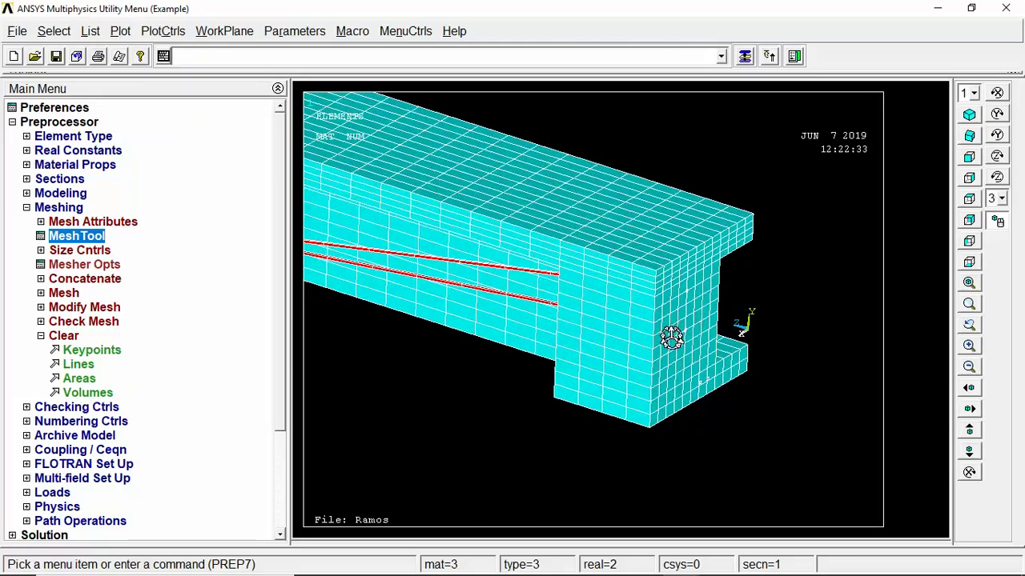
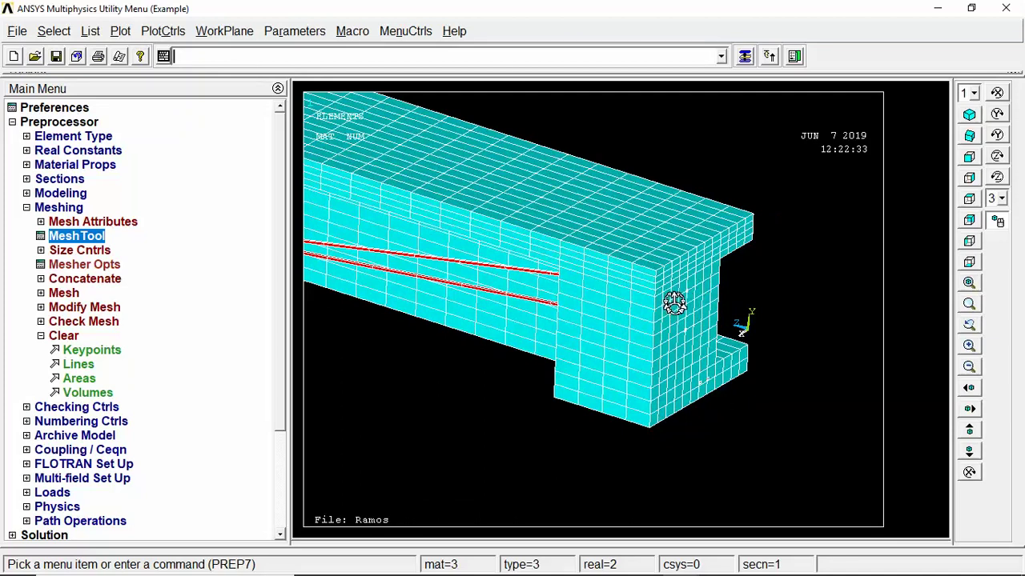
pyautogui.moveTo(675, 301); pyautogui.dragTo(725, 313, button='right')
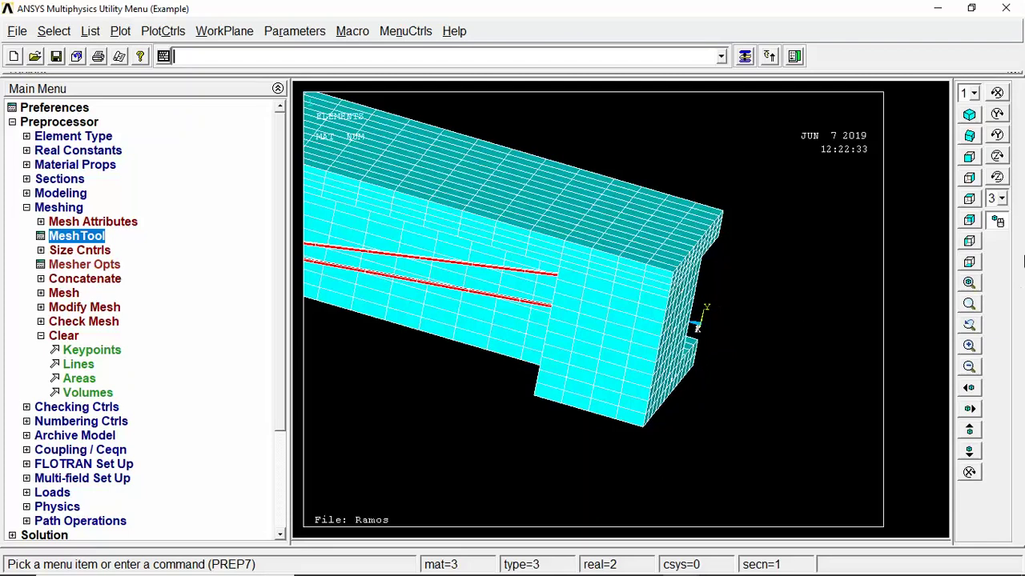
# - Select only the elements of the beam's end slice from the full set, box picking them in an enlarged side view
pyautogui.click(969, 199)
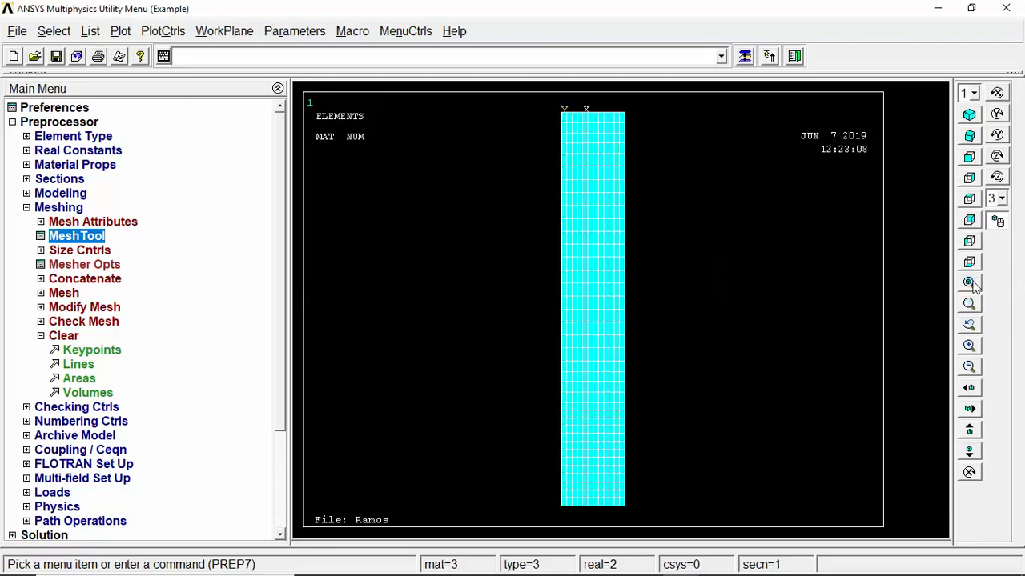
pyautogui.click(969, 157)
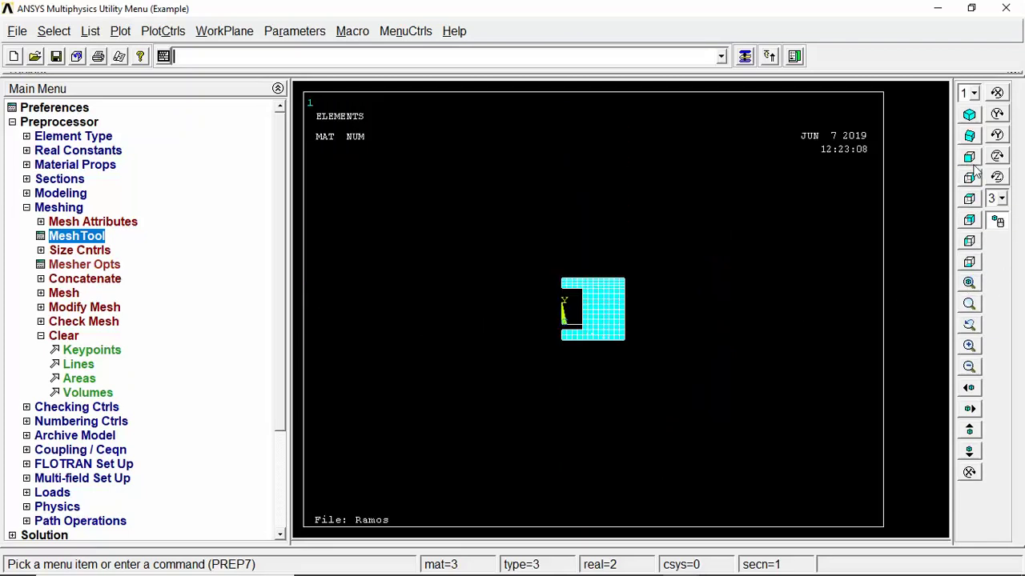
pyautogui.click(970, 177)
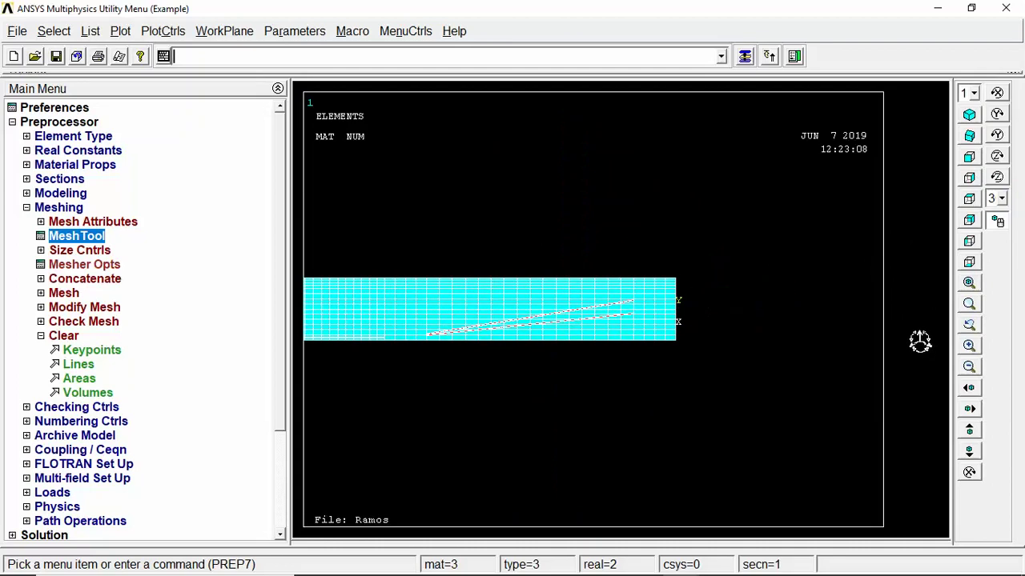
pyautogui.click(970, 345)
pyautogui.click(969, 346)
pyautogui.click(970, 346)
pyautogui.moveTo(698, 341); pyautogui.dragTo(452, 344)
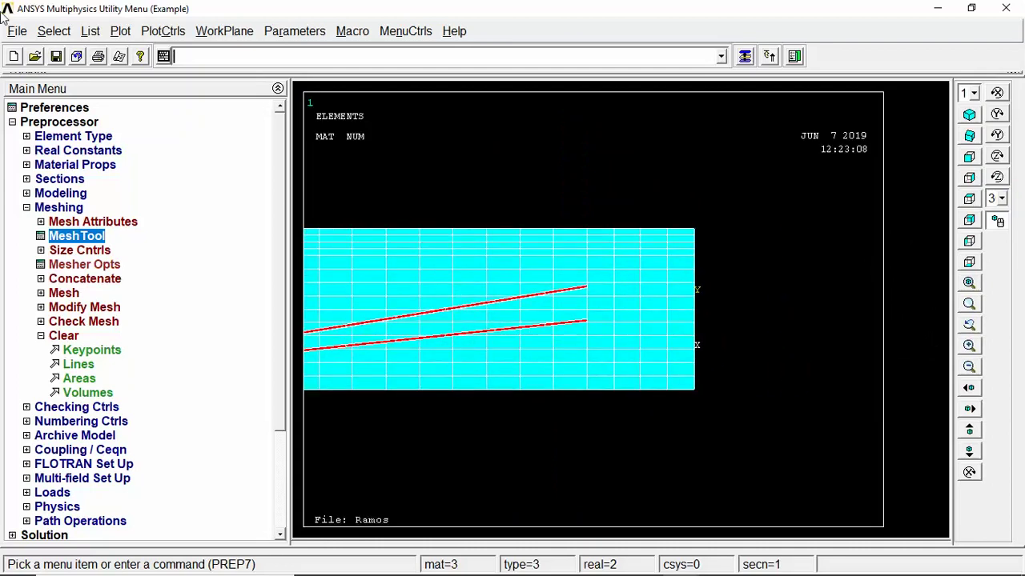
pyautogui.click(54, 31)
pyautogui.click(80, 50)
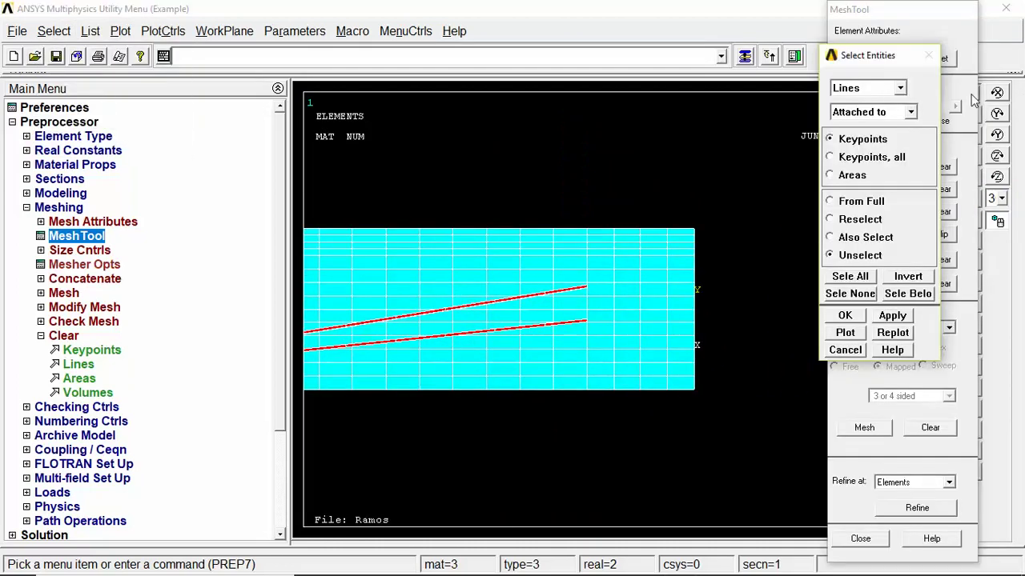
pyautogui.click(866, 88)
pyautogui.click(869, 116)
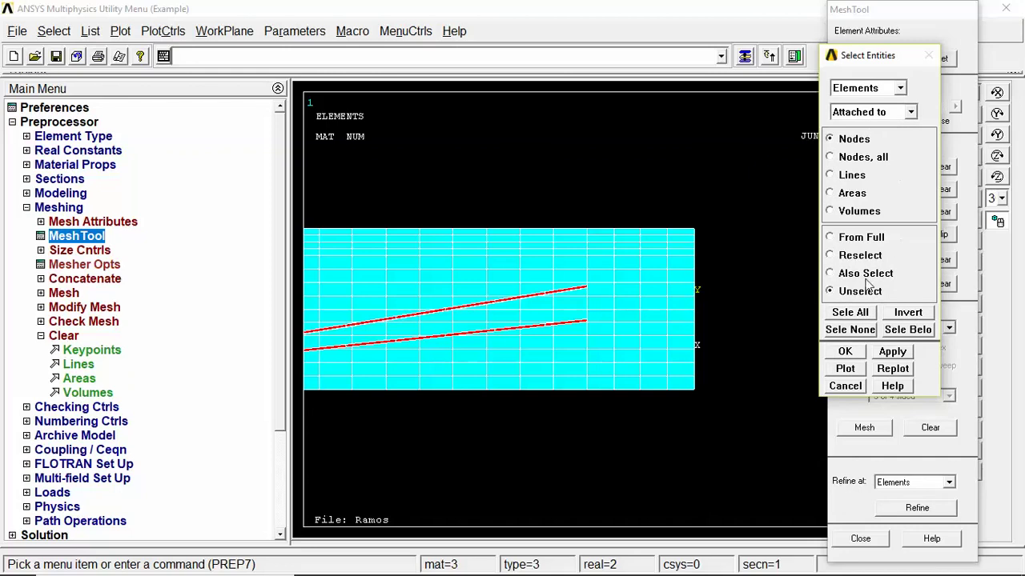
pyautogui.click(847, 117)
pyautogui.click(861, 130)
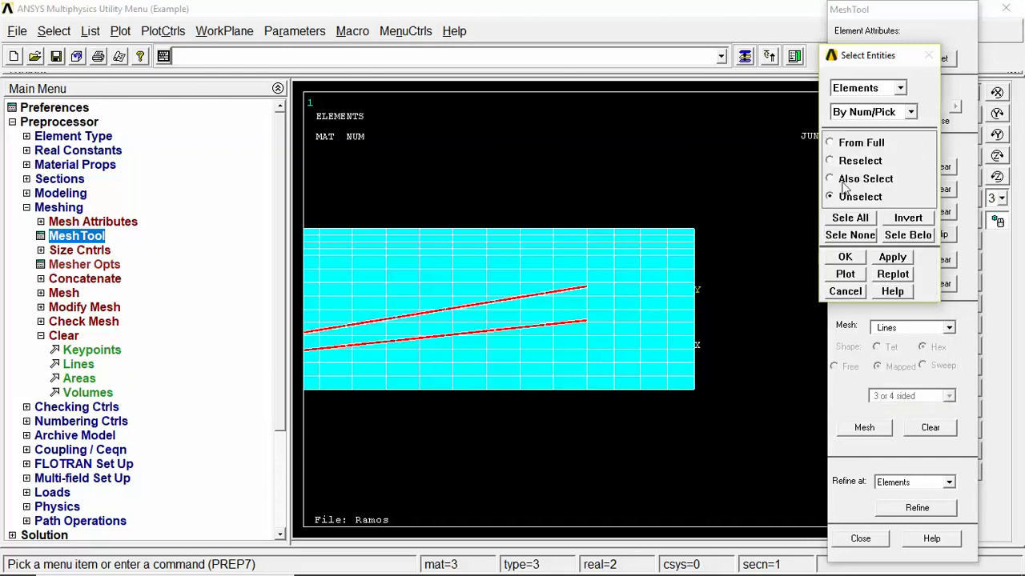
pyautogui.click(844, 256)
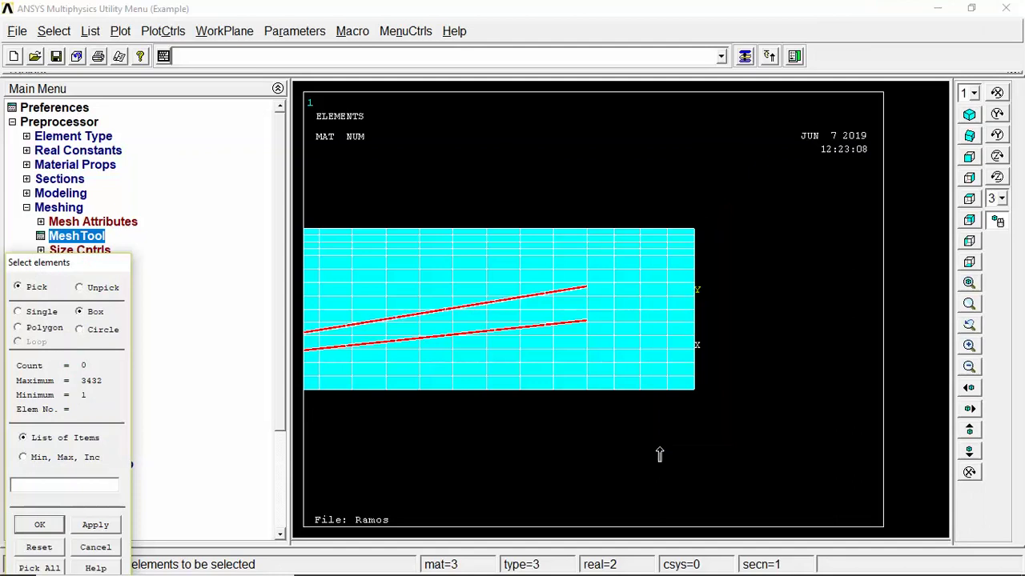
pyautogui.moveTo(732, 193); pyautogui.dragTo(659, 449)
pyautogui.click(39, 525)
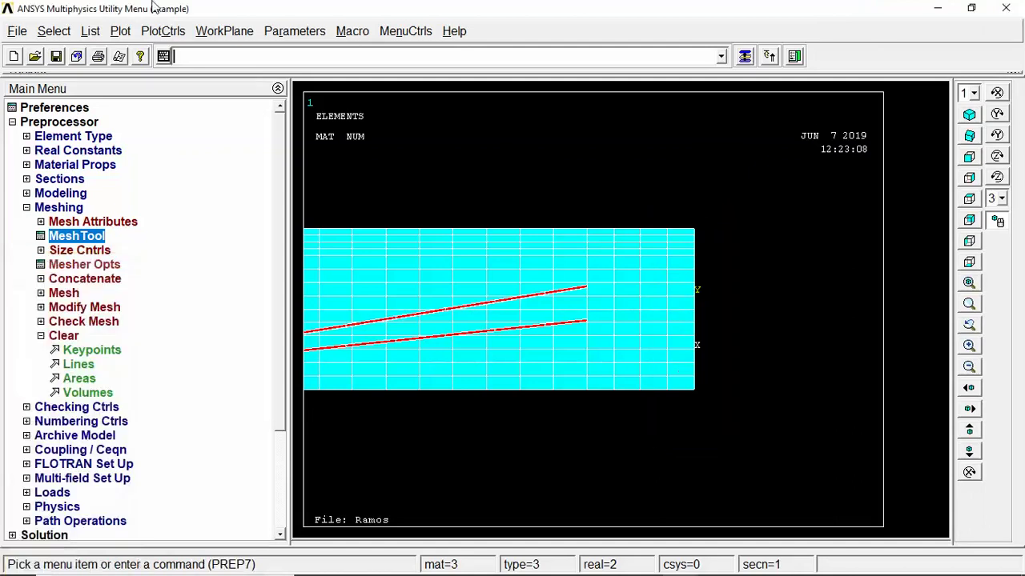
# - Plot the selected end elements and orbit the model until the cross-section face is visible
pyautogui.click(121, 31)
pyautogui.click(176, 186)
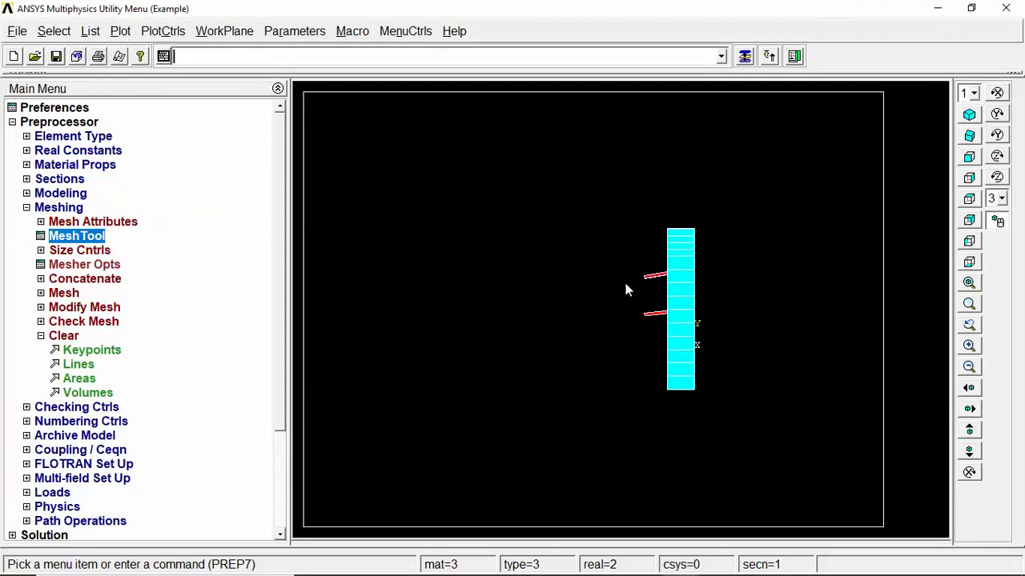
pyautogui.keyDown('ctrl'); pyautogui.moveTo(625, 289); pyautogui.dragTo(584, 325, button='right'); pyautogui.keyUp('ctrl')
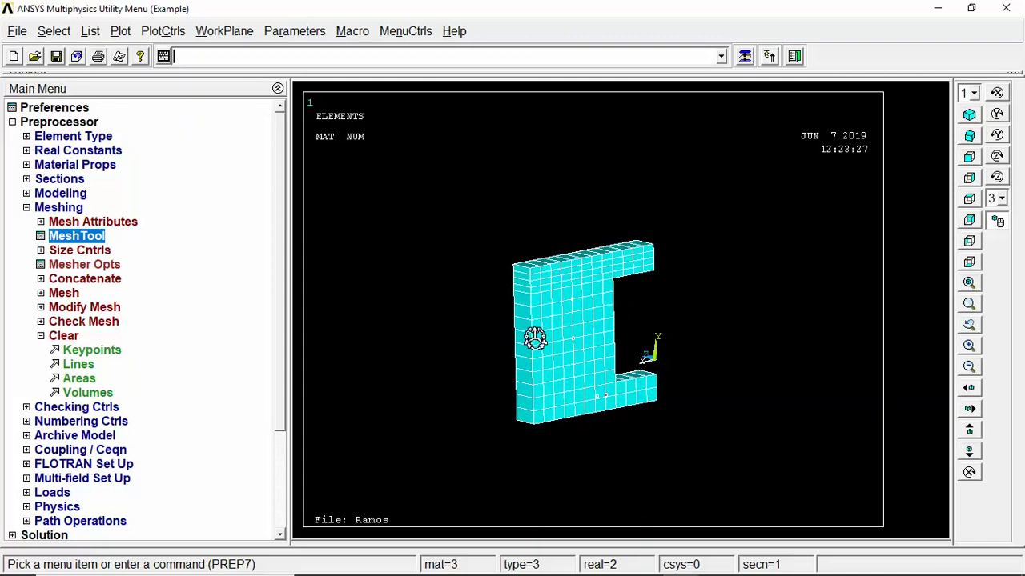
# - Start modifying element attributes and pick the four solid elements surrounding the upper reinforcement bar in the web
pyautogui.click(26, 193)
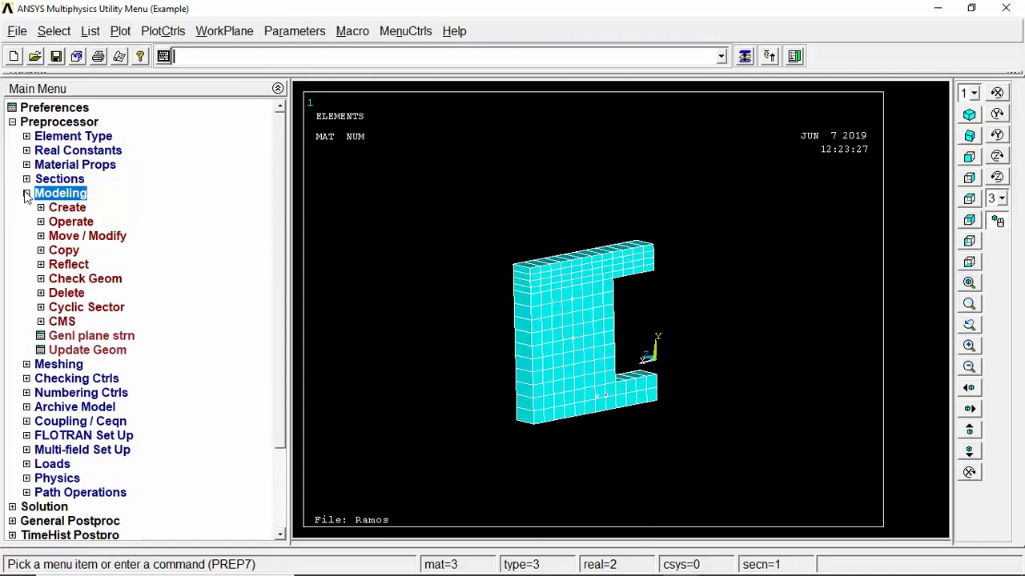
pyautogui.click(41, 238)
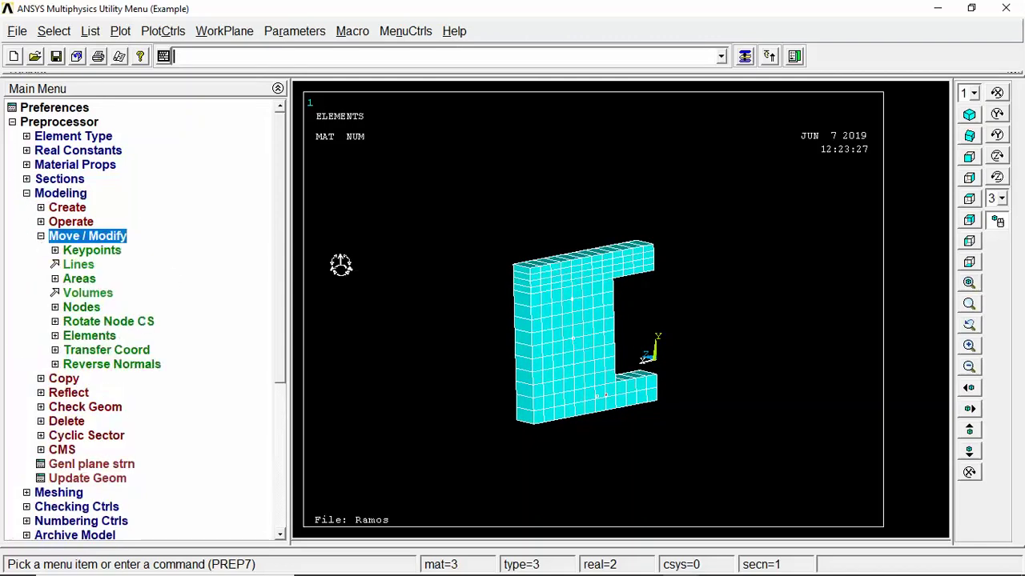
pyautogui.click(71, 340)
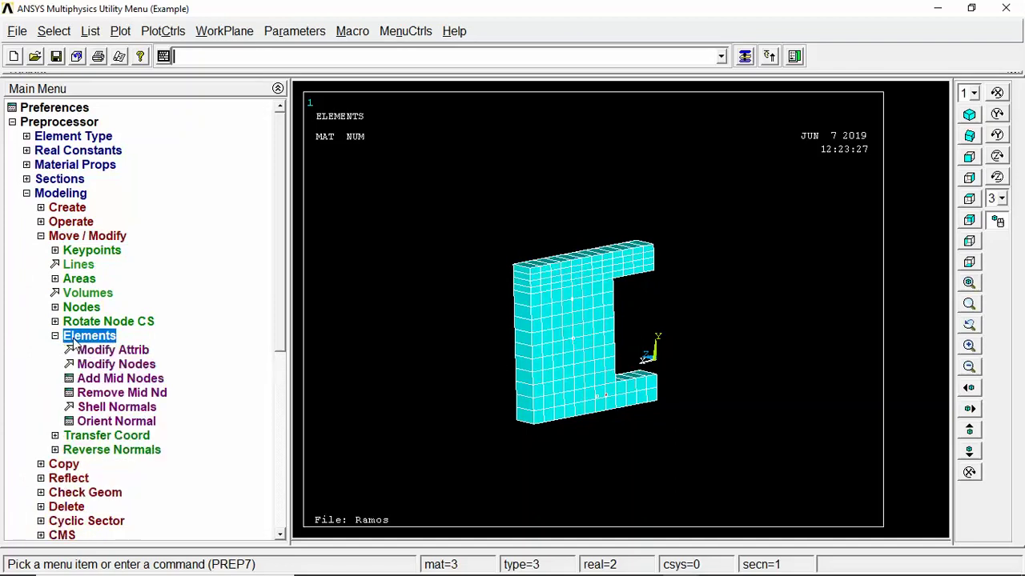
pyautogui.click(112, 350)
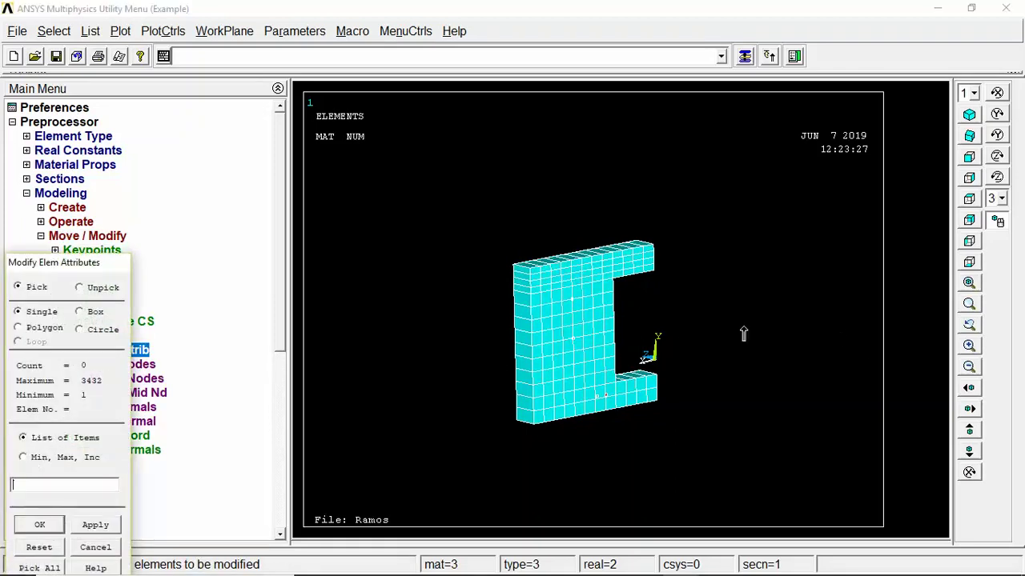
pyautogui.click(970, 346)
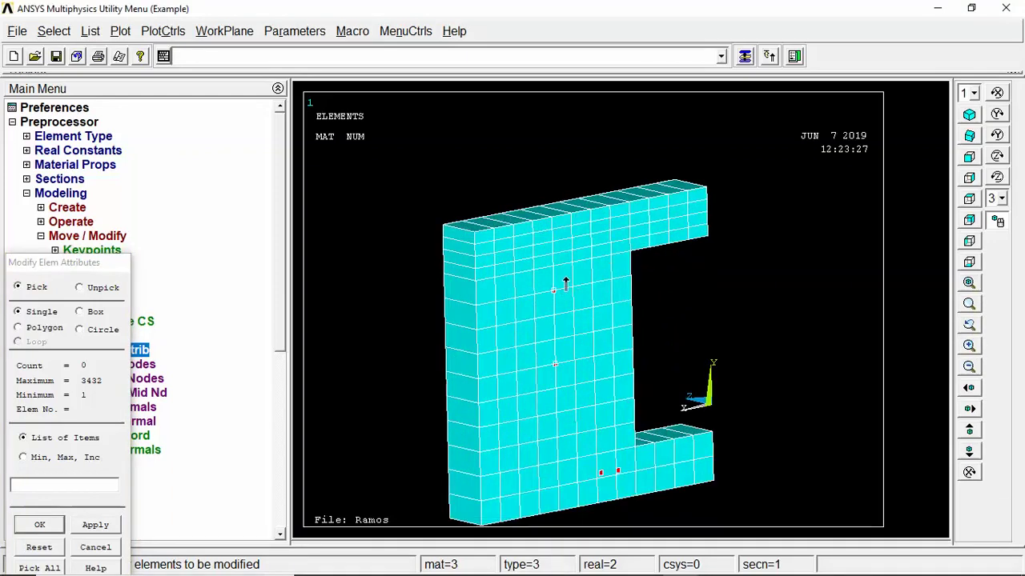
pyautogui.click(558, 286)
pyautogui.click(568, 262)
pyautogui.click(549, 280)
pyautogui.click(530, 285)
pyautogui.click(536, 307)
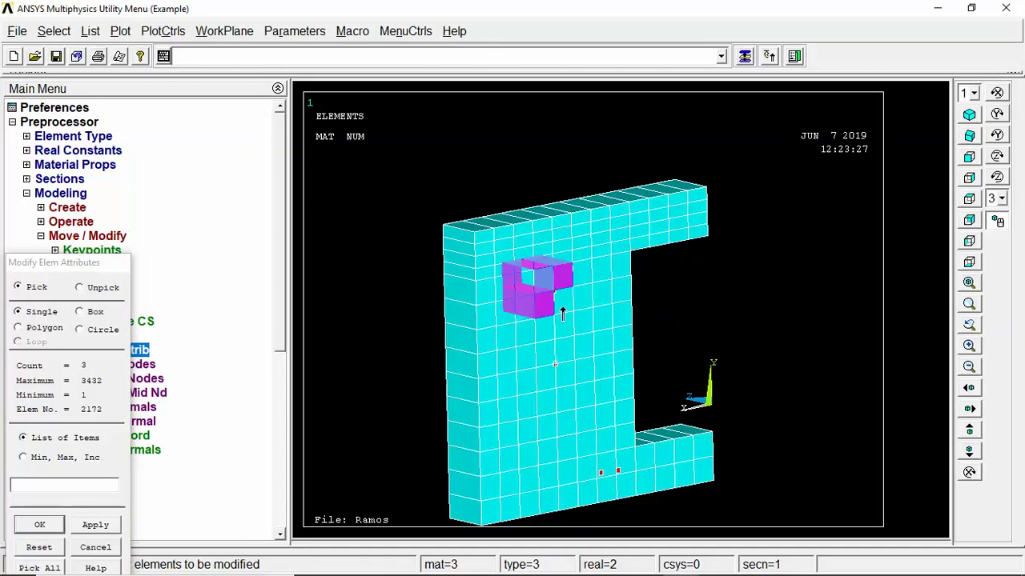
pyautogui.click(562, 307)
pyautogui.rightClick(558, 305)
pyautogui.click(556, 305)
pyautogui.click(540, 306)
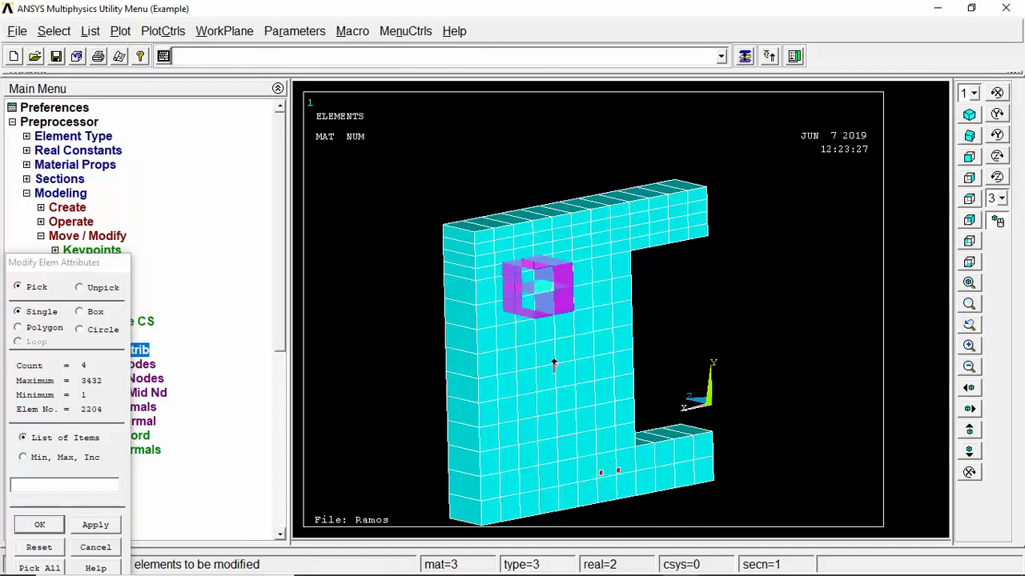
# - Add the four solid elements around the second web reinforcement bar to the elements being modified
pyautogui.click(527, 352)
pyautogui.click(551, 352)
pyautogui.click(533, 382)
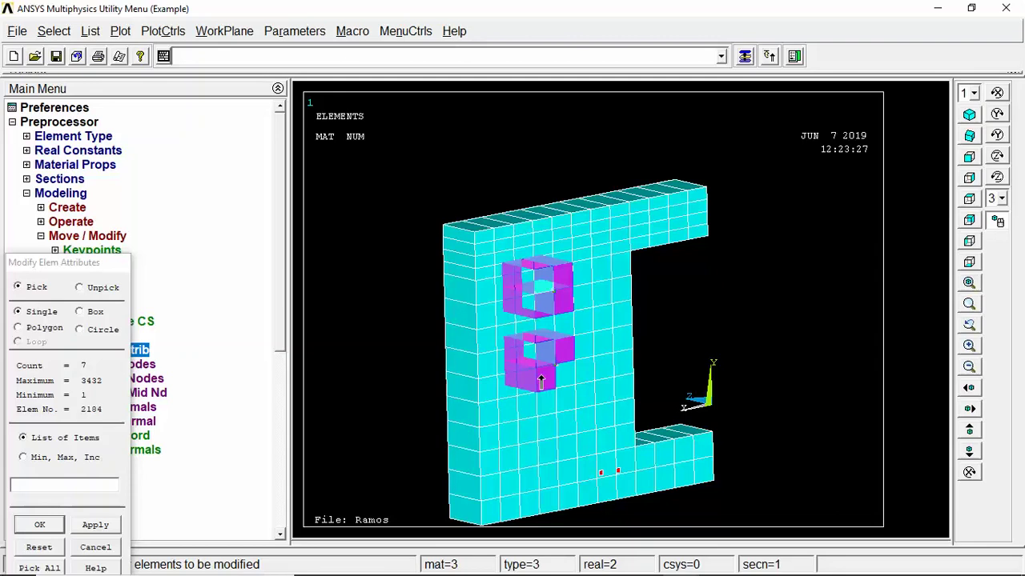
pyautogui.click(552, 380)
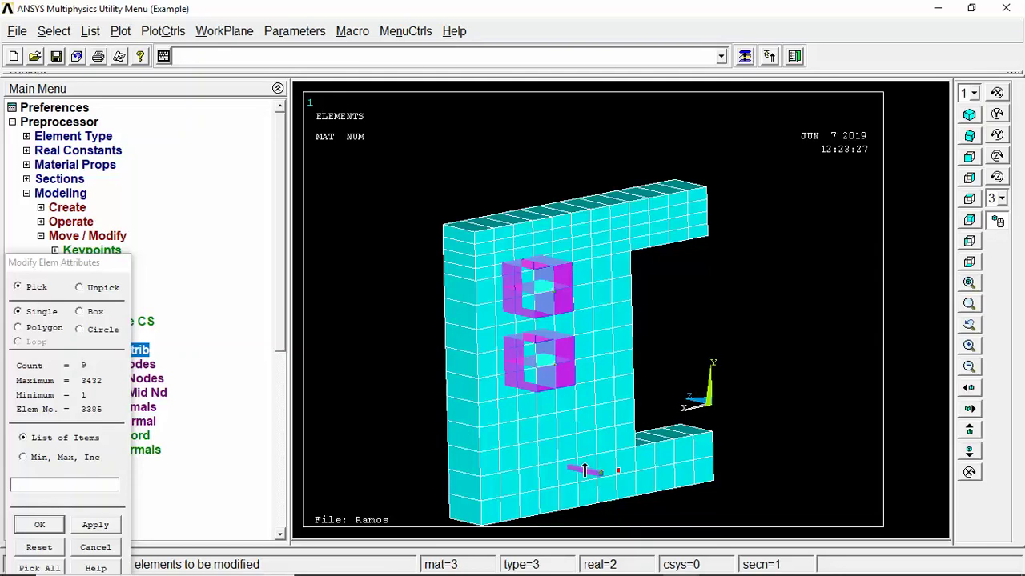
# - Pick the six solid elements around the two bars in the bottom flange and accept the picked elements for modification
pyautogui.click(583, 467)
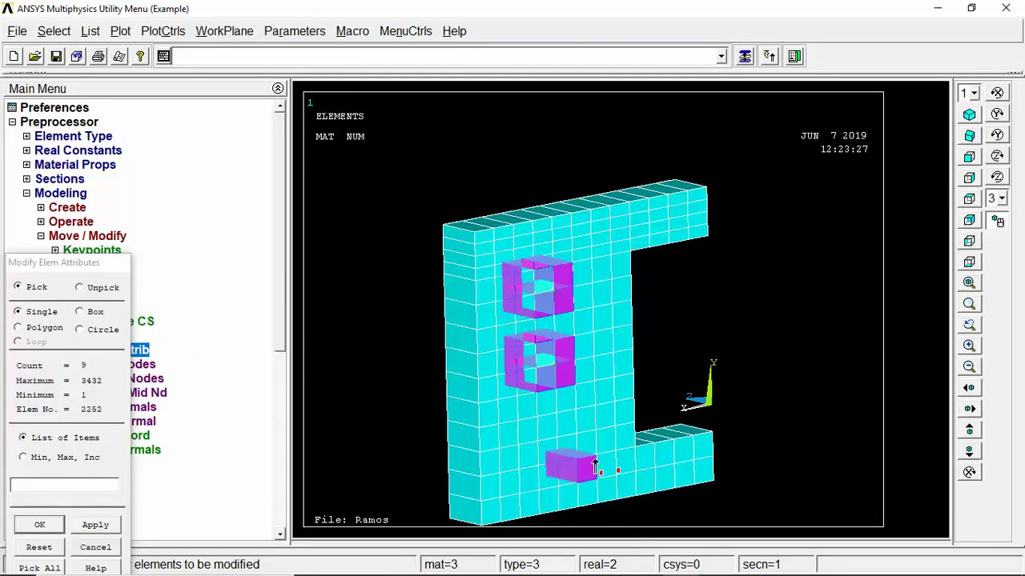
pyautogui.click(595, 467)
pyautogui.click(607, 463)
pyautogui.click(606, 495)
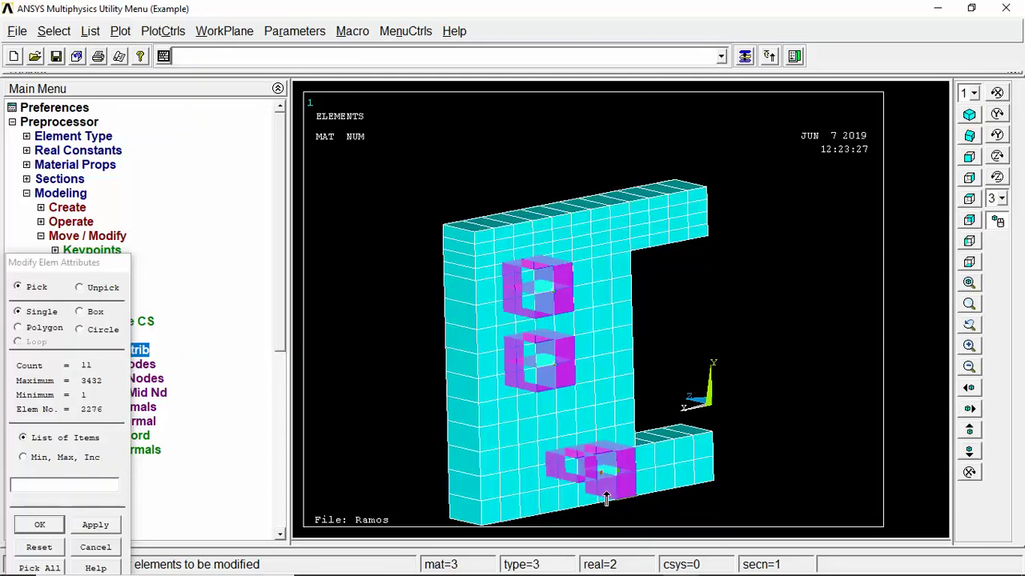
pyautogui.click(585, 498)
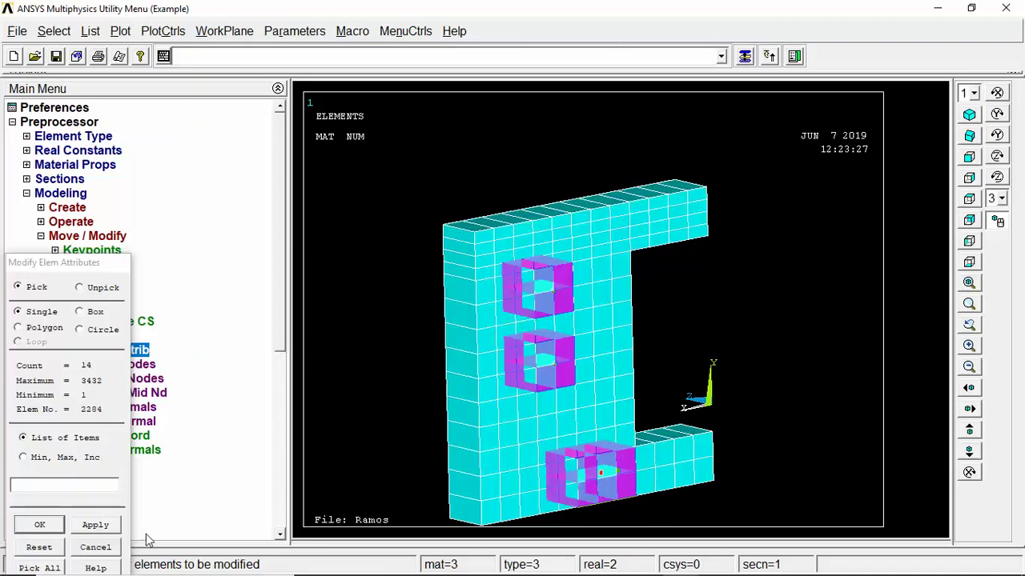
pyautogui.click(40, 527)
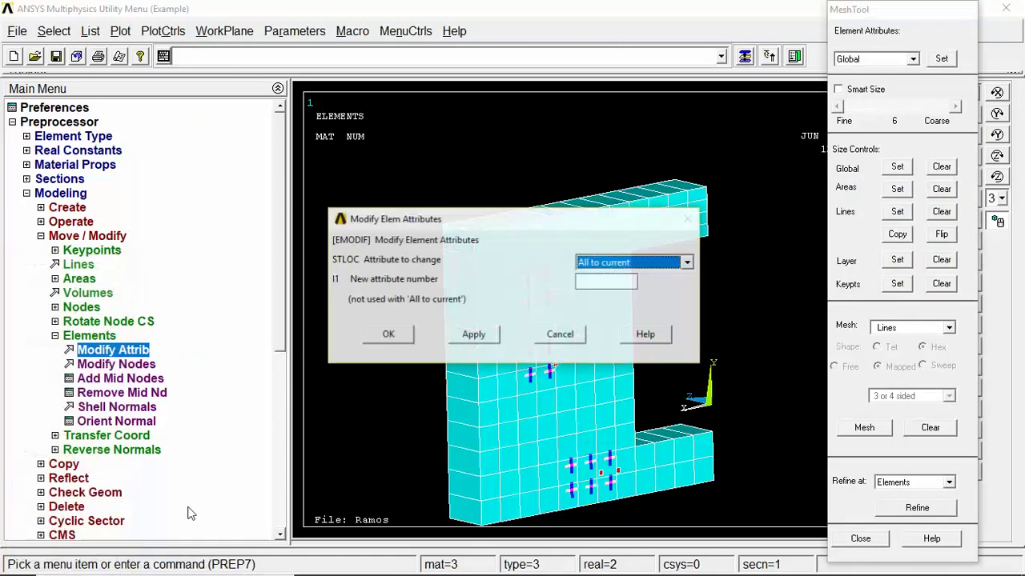
# - Change the material attribute of the picked elements to number 2 and replot the elements
pyautogui.click(610, 265)
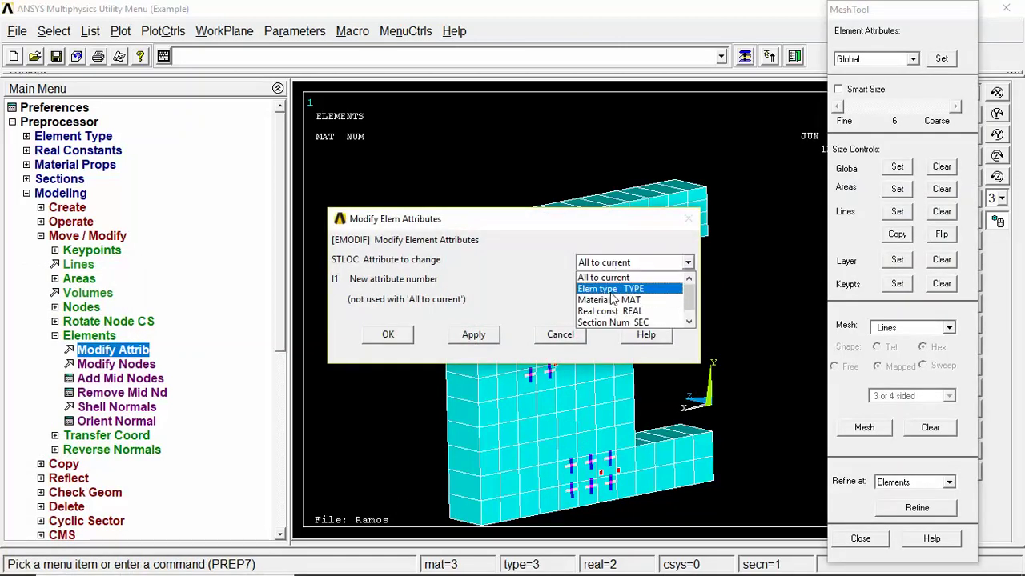
pyautogui.click(605, 288)
pyautogui.click(605, 282)
pyautogui.click(621, 263)
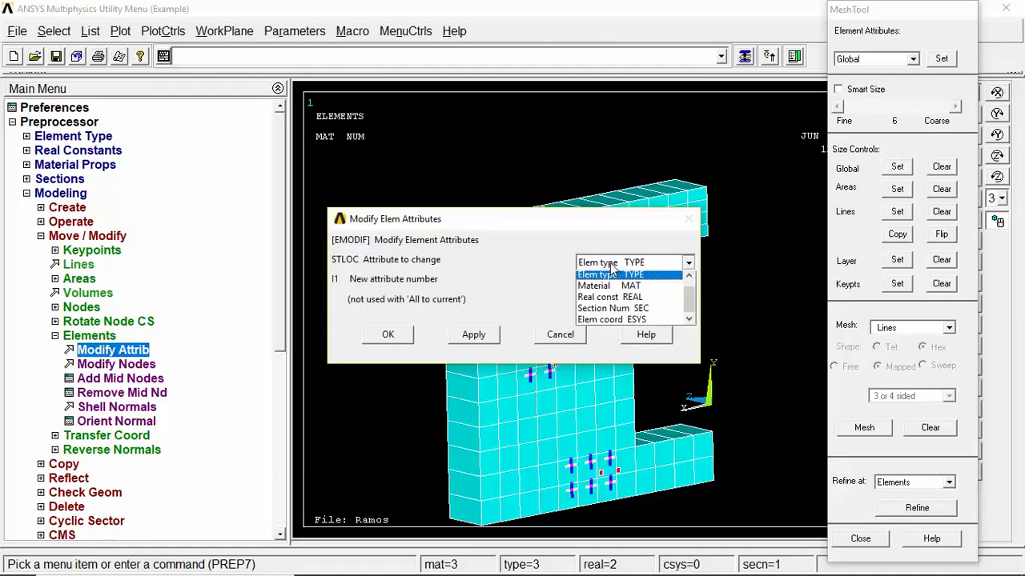
pyautogui.click(604, 286)
pyautogui.click(604, 281)
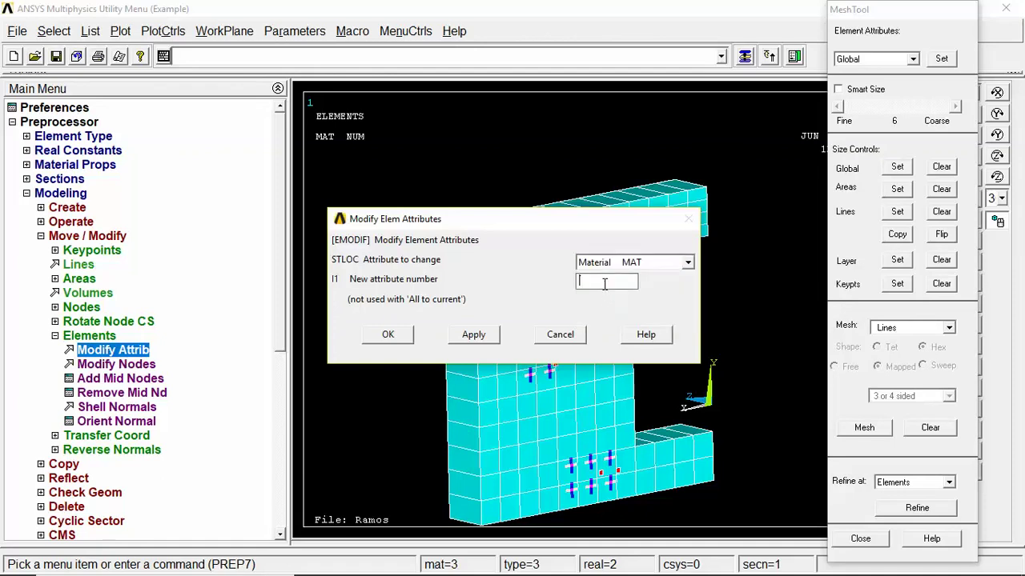
pyautogui.write('2')
pyautogui.click(384, 334)
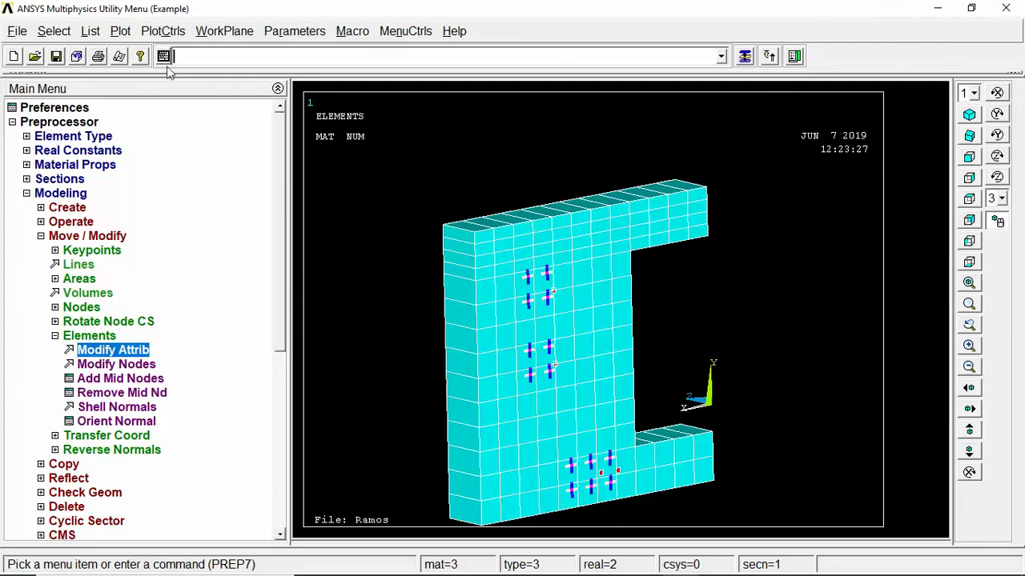
pyautogui.click(120, 31)
pyautogui.click(150, 186)
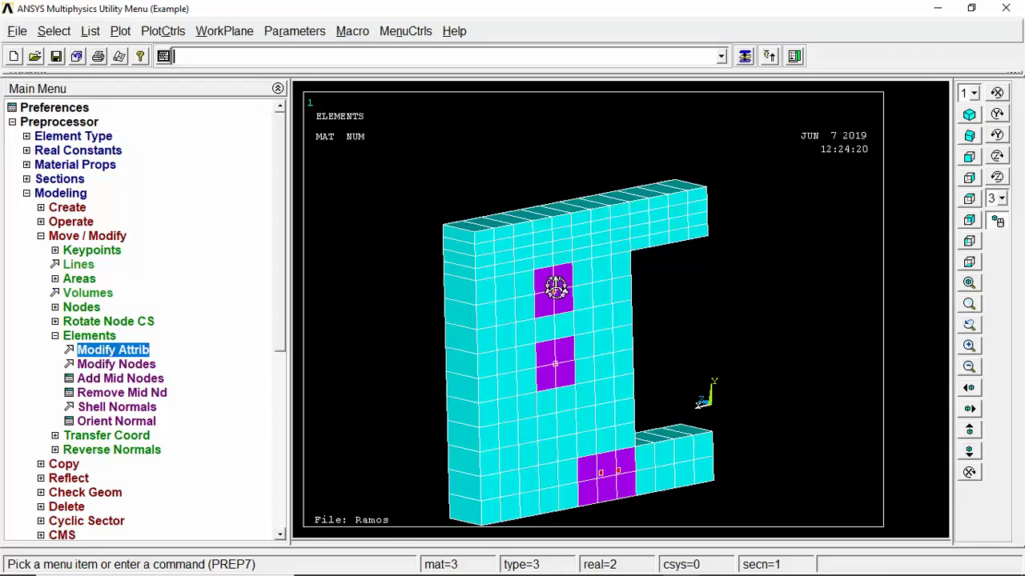
# - Select from the full set only the elements with material number 2 and plot them
pyautogui.click(56, 32)
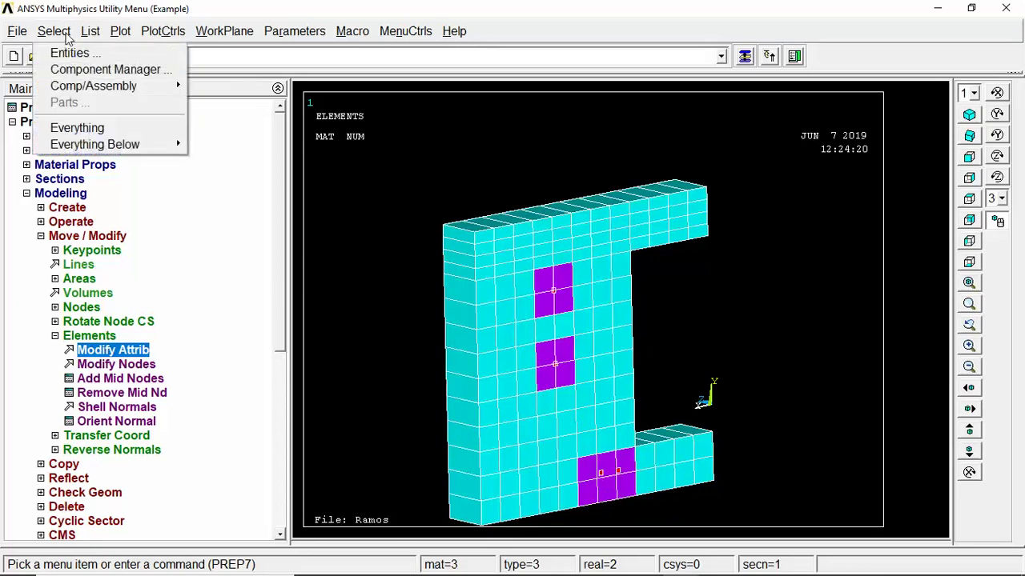
pyautogui.click(79, 55)
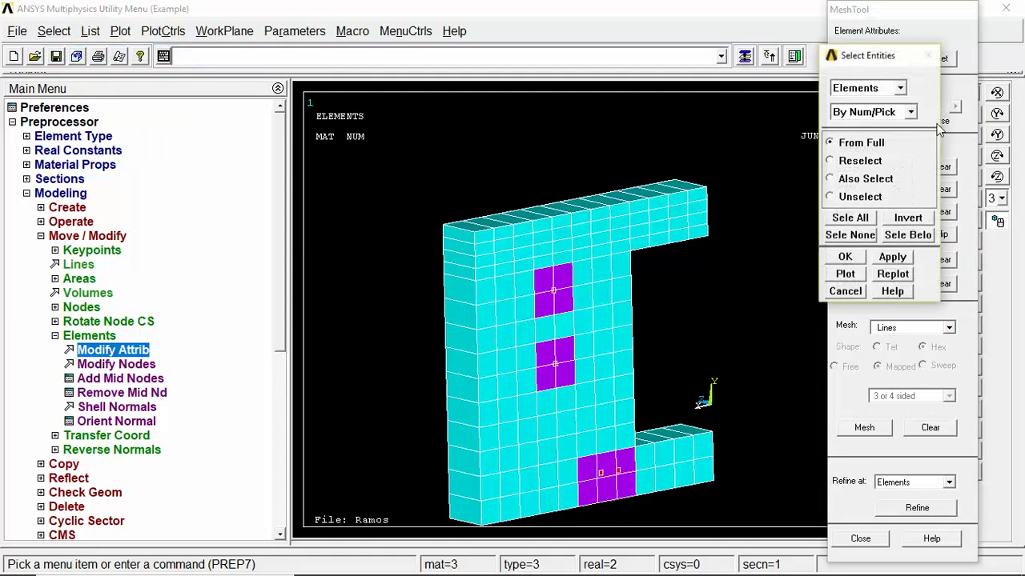
pyautogui.click(865, 88)
pyautogui.click(880, 113)
pyautogui.click(881, 112)
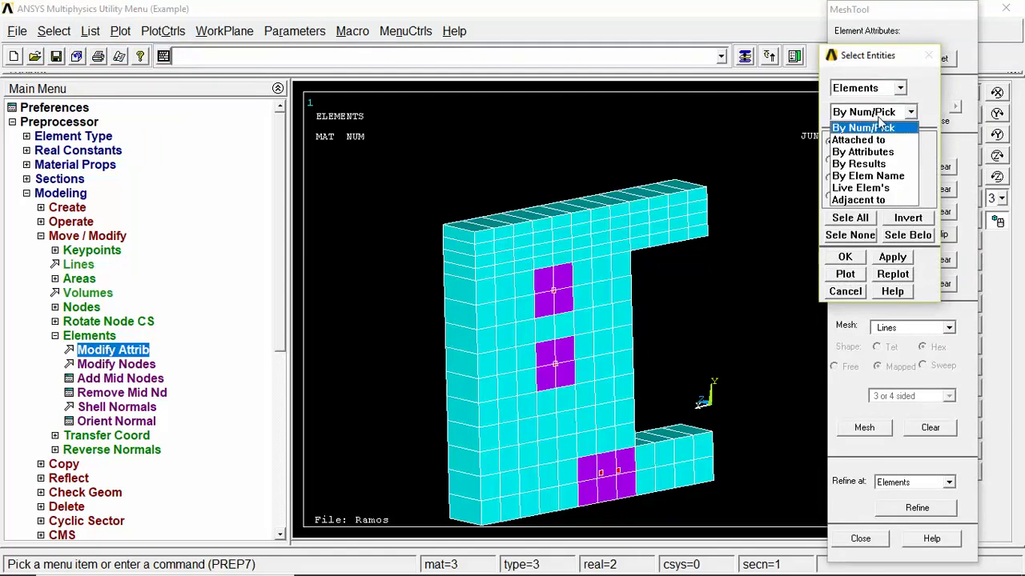
pyautogui.click(881, 154)
pyautogui.click(853, 272)
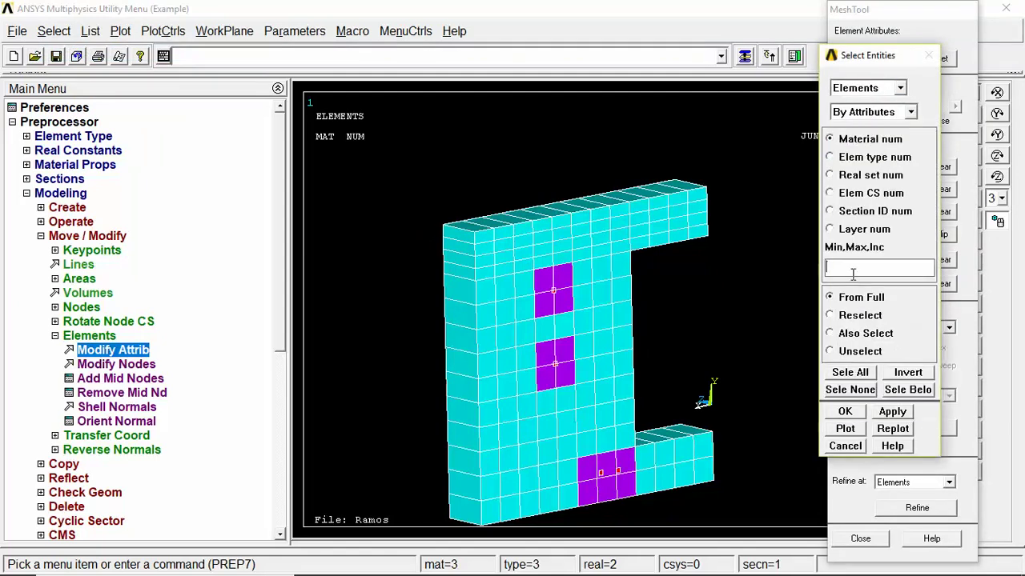
pyautogui.click(835, 433)
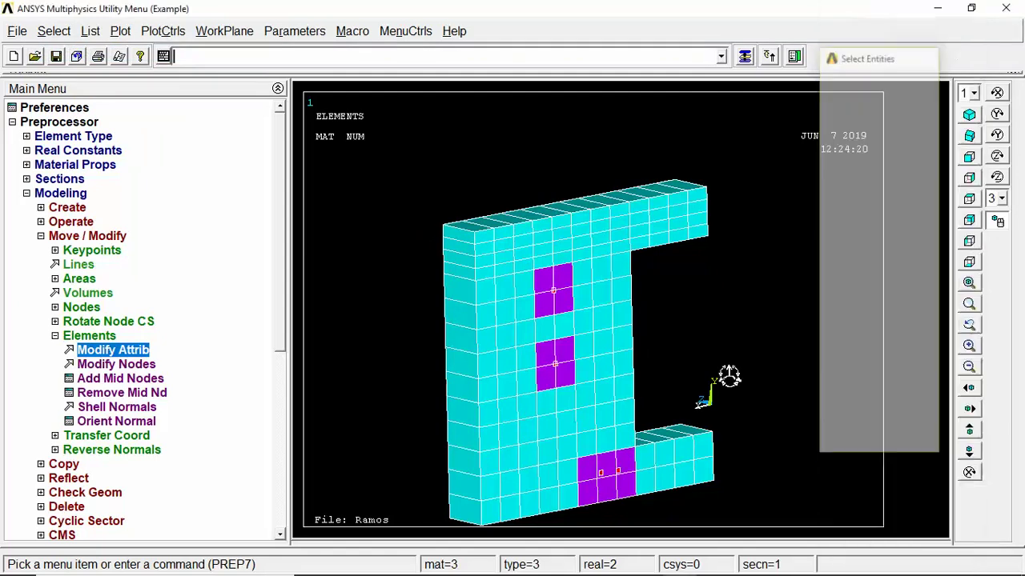
pyautogui.click(120, 30)
pyautogui.click(148, 186)
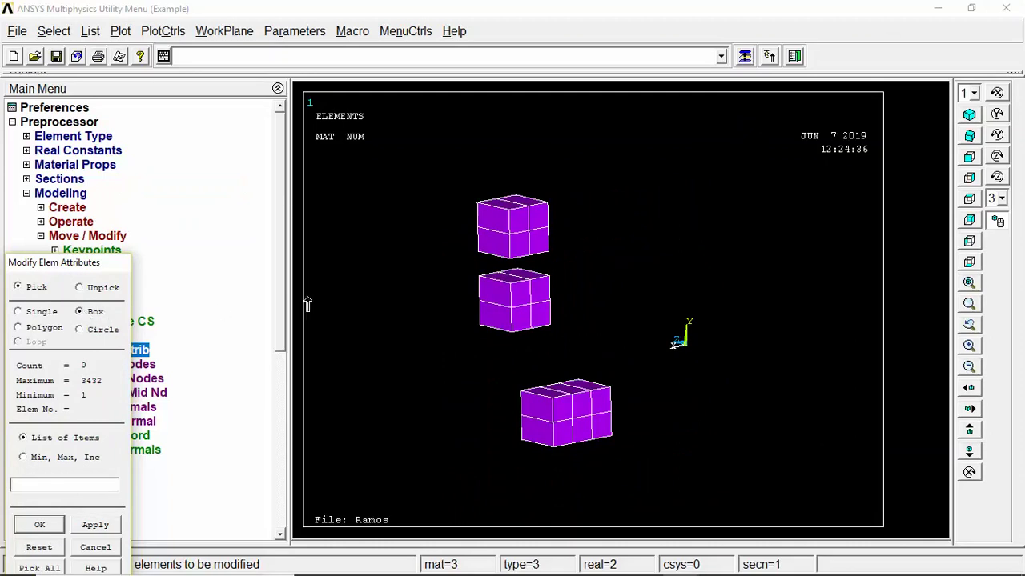
# - Change the element type attribute of all the displayed material 2 elements to number 2 and replot the elements
pyautogui.moveTo(717, 165); pyautogui.dragTo(429, 495)
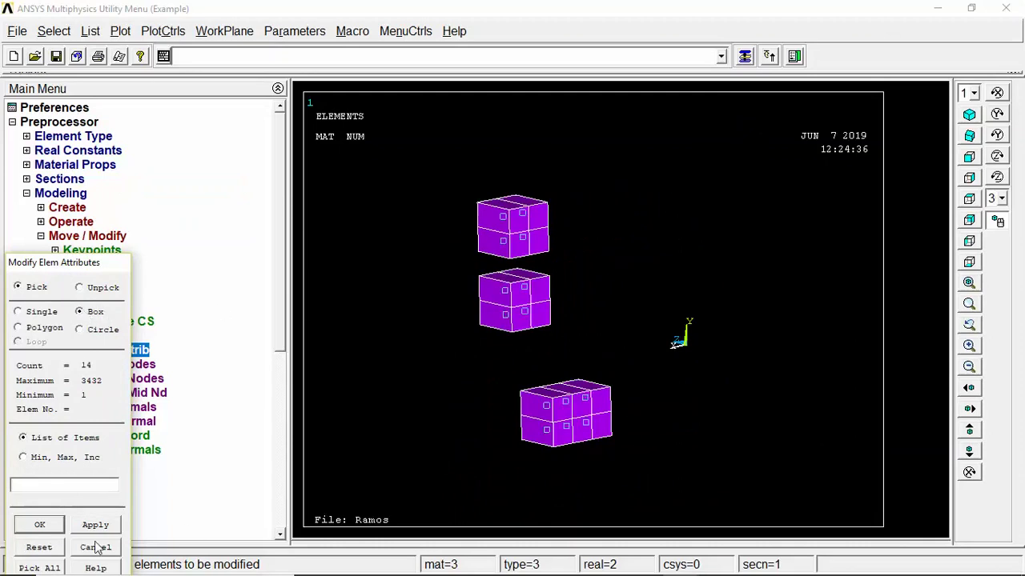
pyautogui.click(39, 524)
pyautogui.click(613, 262)
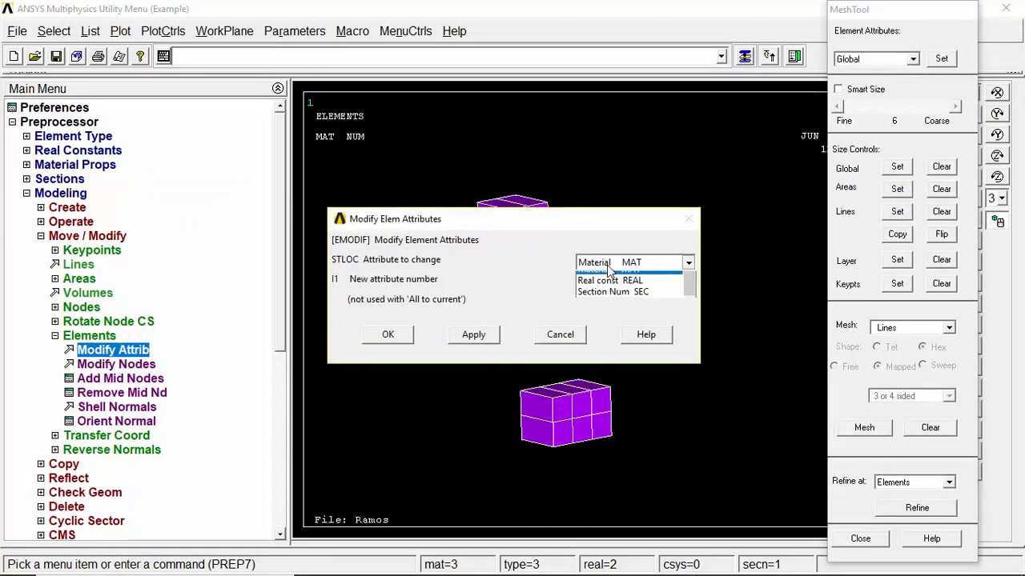
pyautogui.click(613, 275)
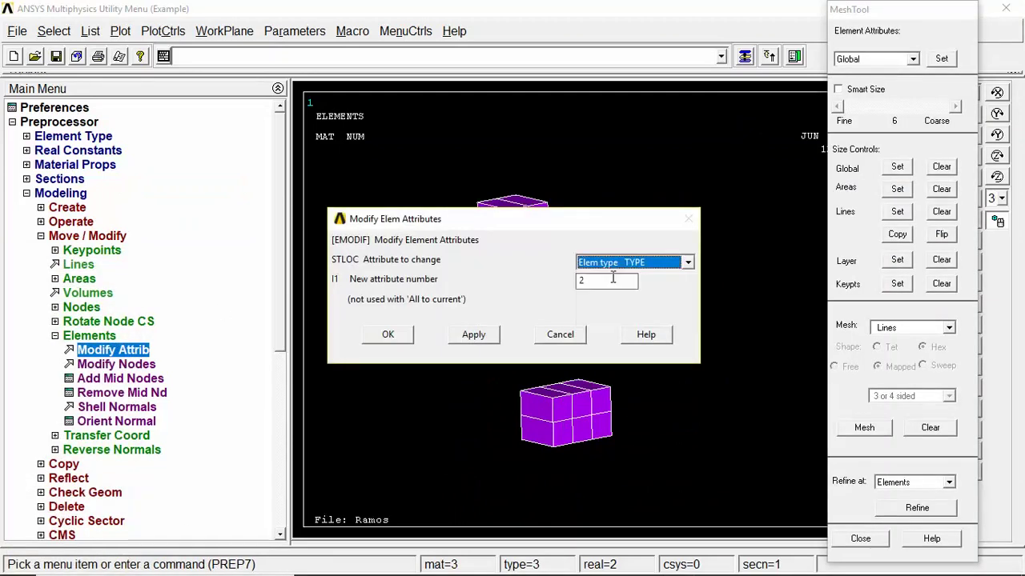
pyautogui.click(394, 341)
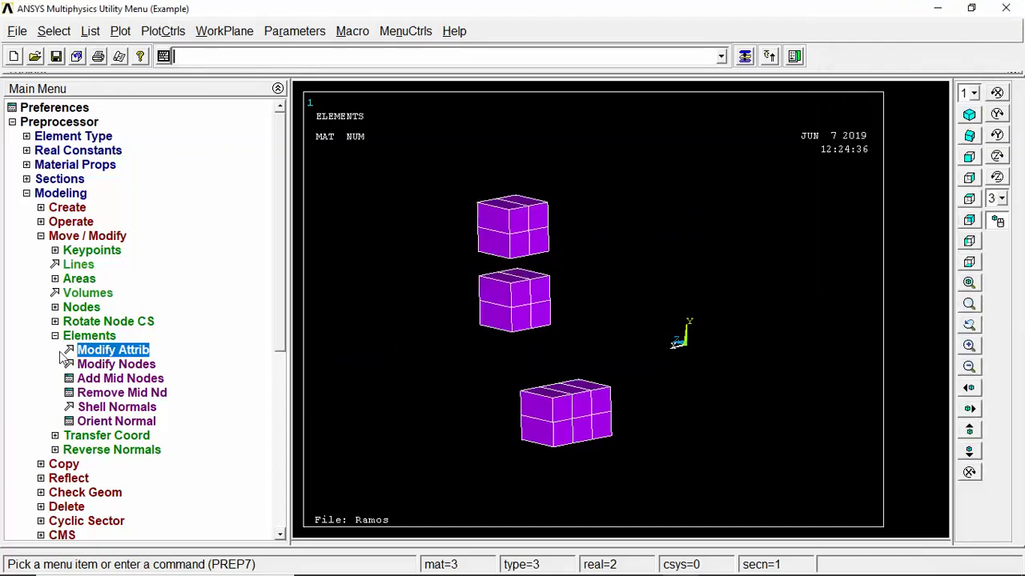
pyautogui.click(55, 336)
pyautogui.click(120, 31)
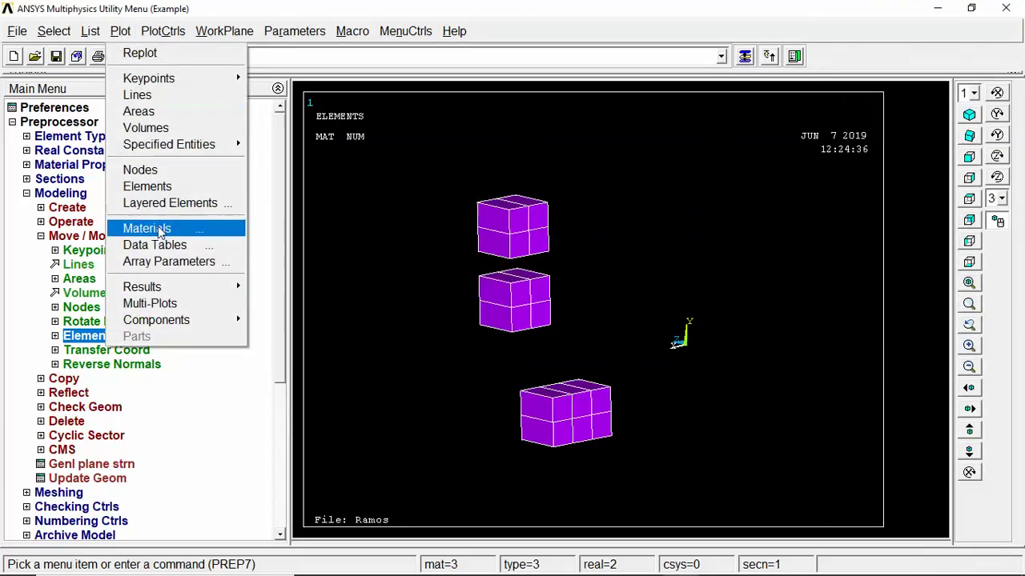
pyautogui.click(141, 187)
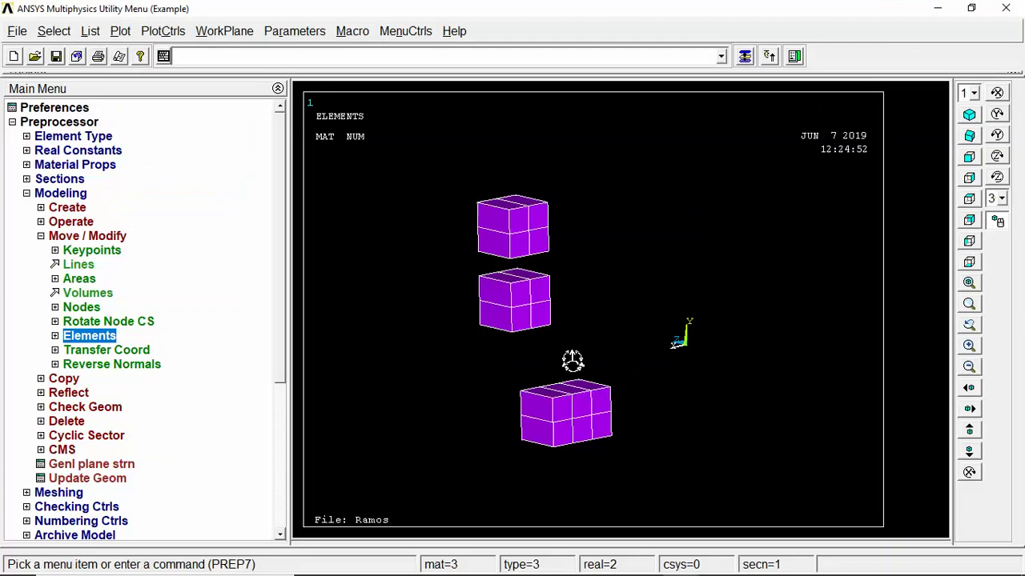
# - Select everything in the model and plot all the elements of the beam
pyautogui.click(54, 30)
pyautogui.click(80, 126)
pyautogui.click(120, 31)
pyautogui.click(147, 186)
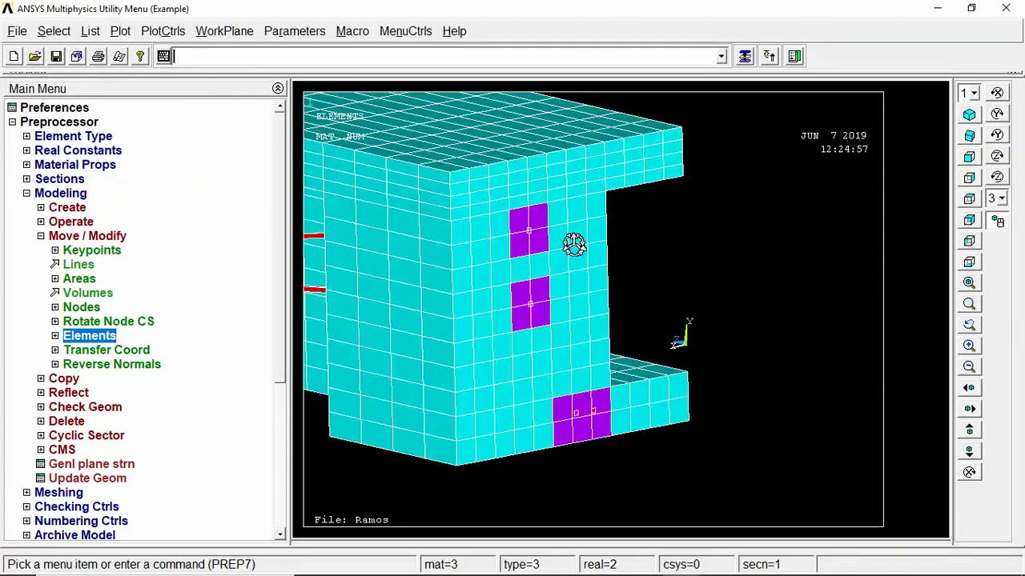
pyautogui.moveTo(365, 230); pyautogui.dragTo(1024, 378)
pyautogui.click(970, 368)
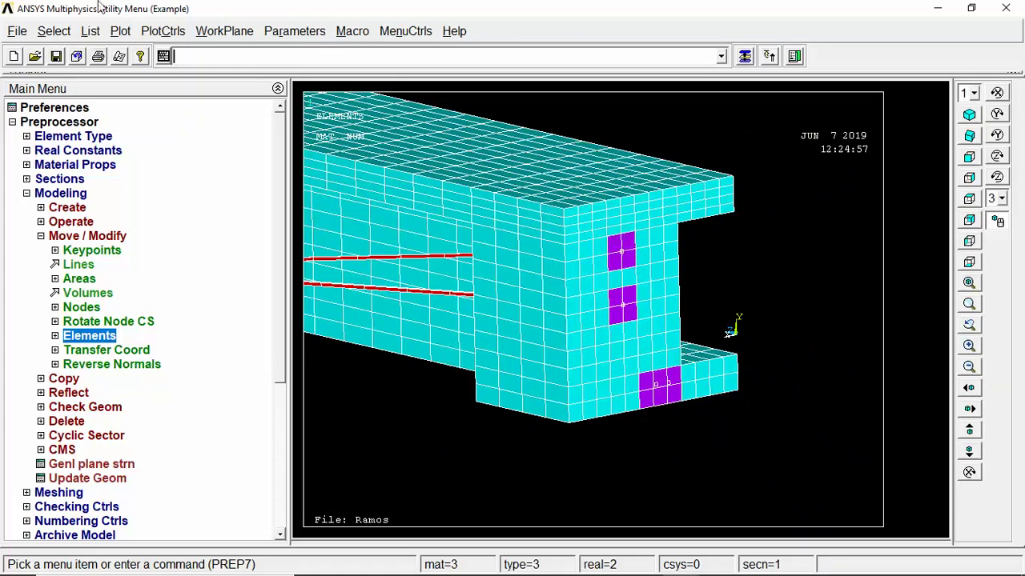
# - Show the element material numbering on the plot with both colors and numbers
pyautogui.click(163, 32)
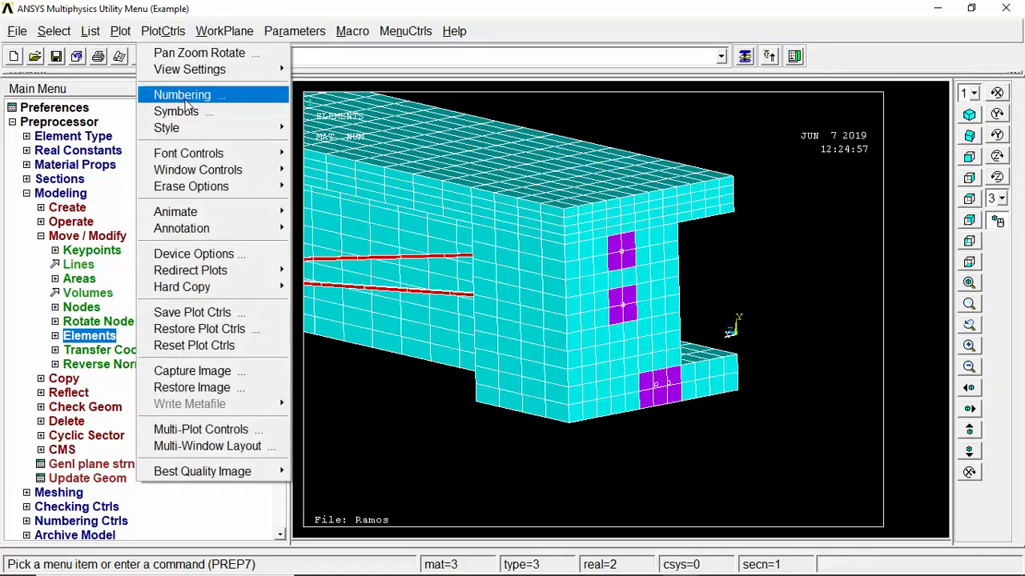
pyautogui.click(184, 95)
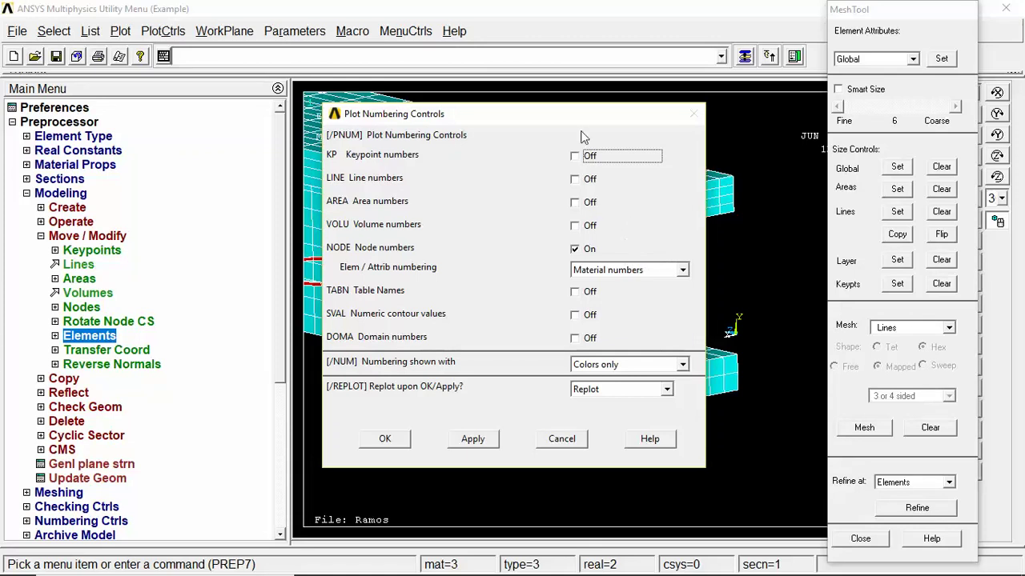
pyautogui.click(646, 270)
pyautogui.click(646, 272)
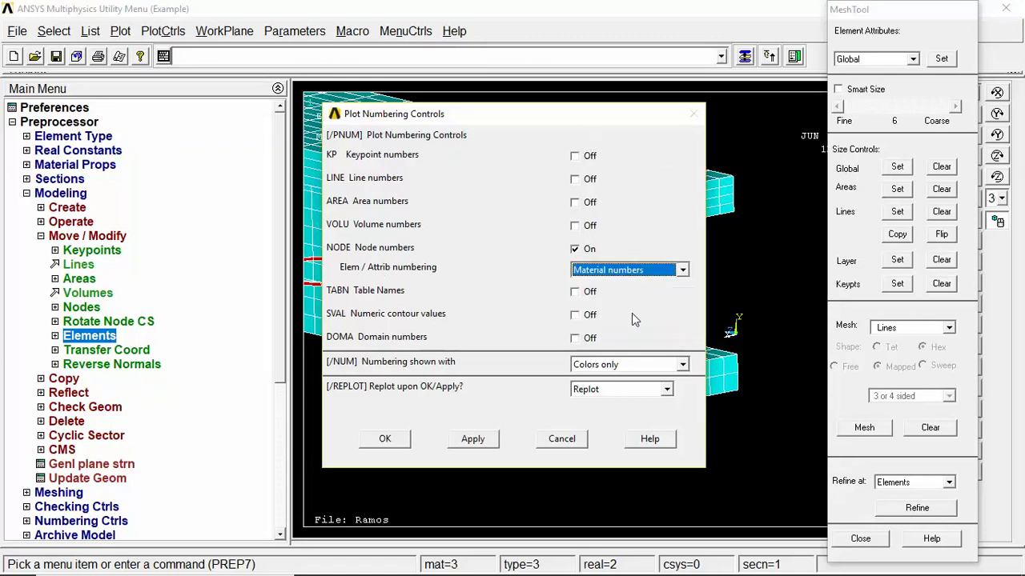
pyautogui.click(607, 366)
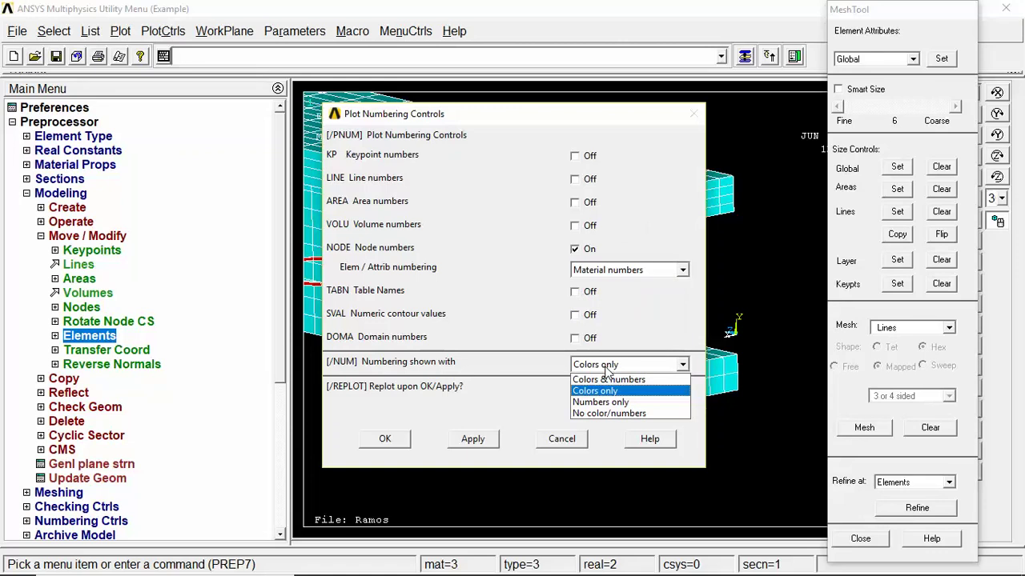
pyautogui.click(614, 379)
pyautogui.click(384, 439)
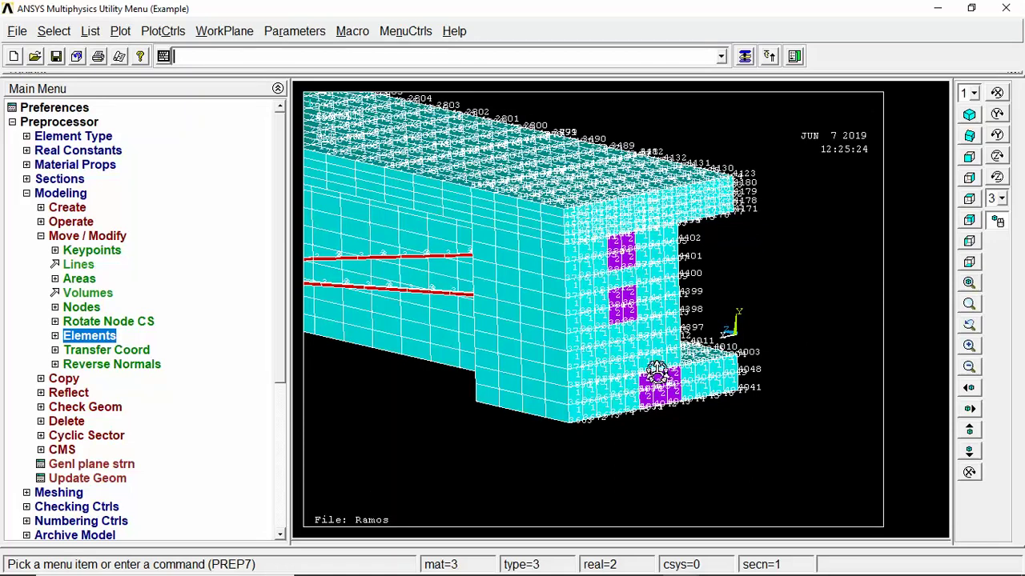
pyautogui.moveTo(513, 283); pyautogui.dragTo(608, 302)
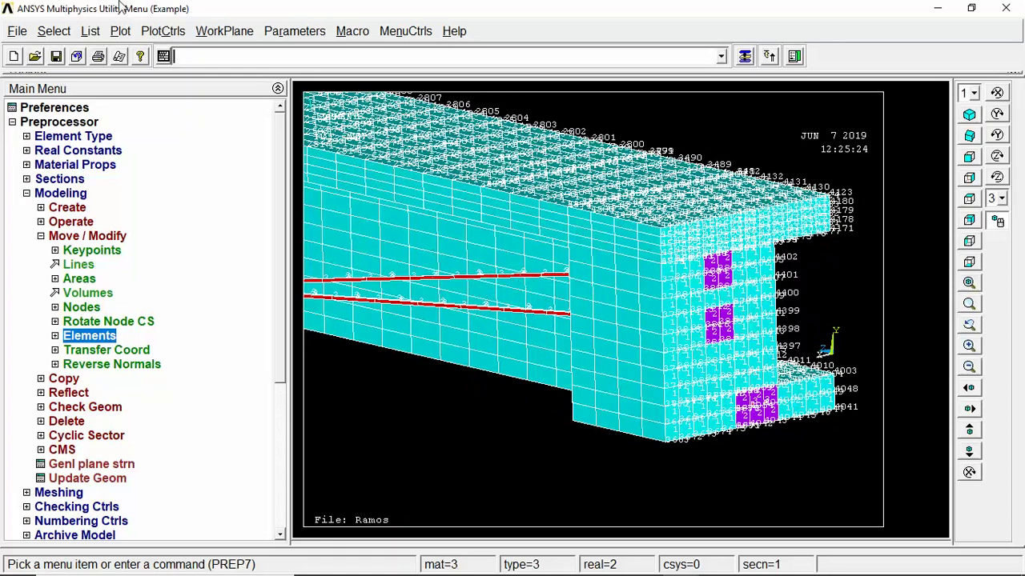
# - Set the plot numbering of the elements back to colors only
pyautogui.click(153, 32)
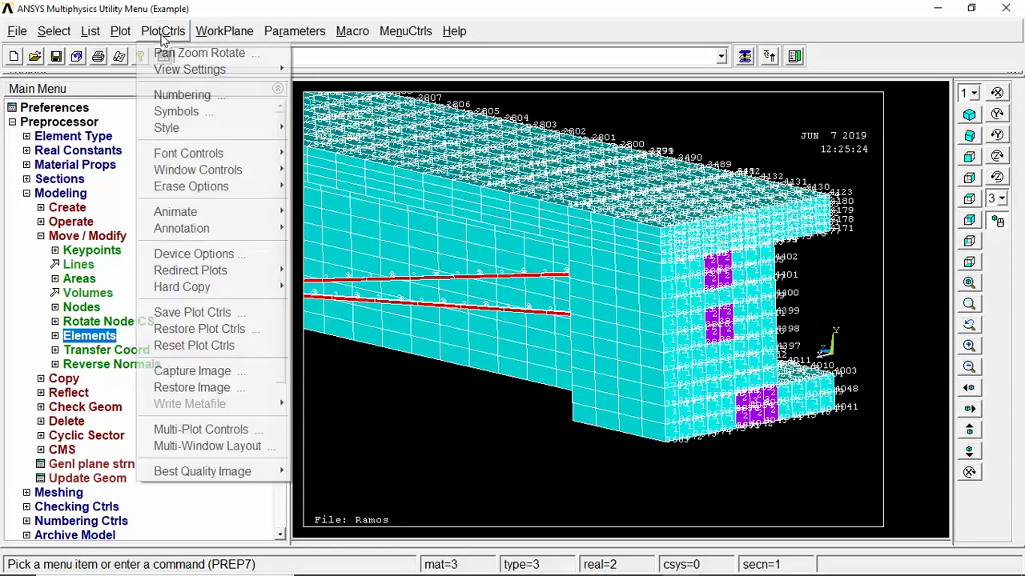
pyautogui.click(192, 95)
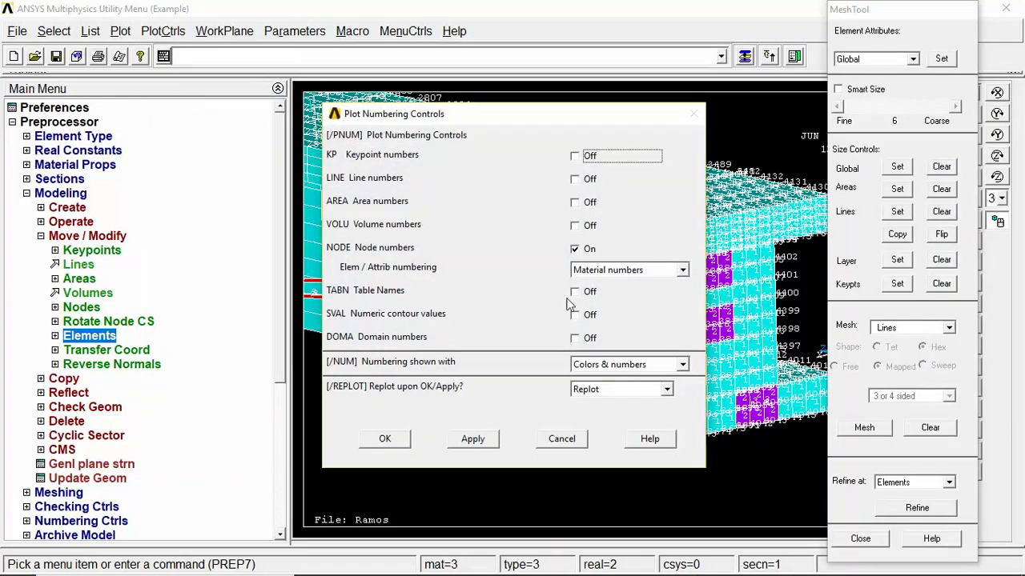
pyautogui.click(599, 364)
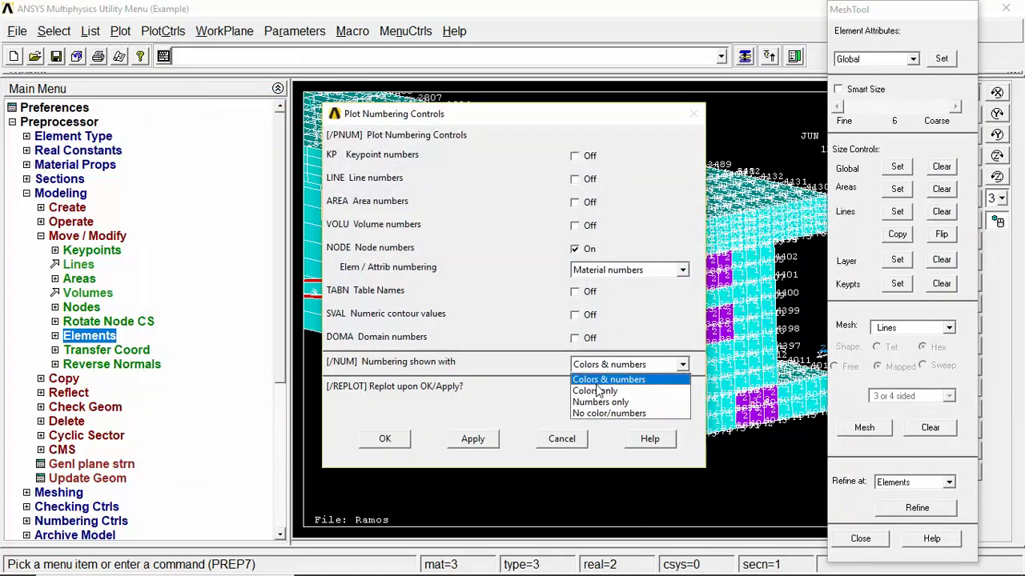
pyautogui.click(596, 366)
pyautogui.click(597, 367)
pyautogui.click(595, 391)
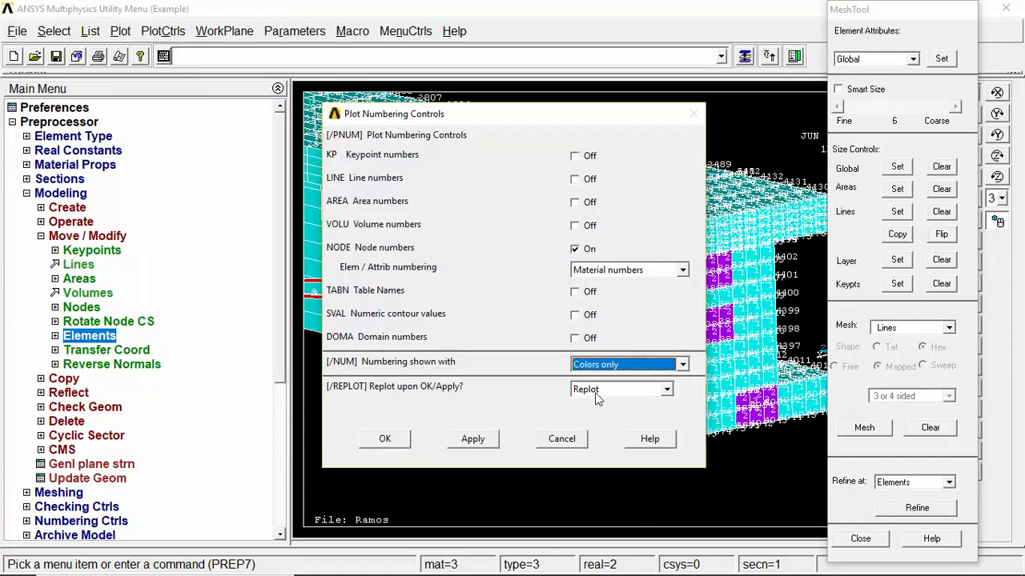
pyautogui.click(384, 440)
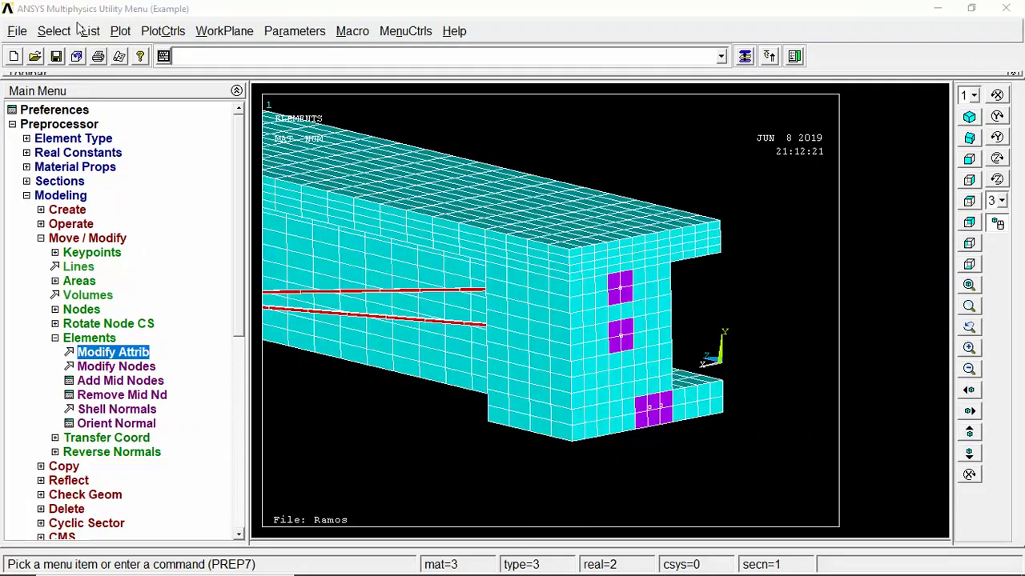
# - Turn off the display of element shapes based on real constants and plot the elements with the bars as lines
pyautogui.click(163, 31)
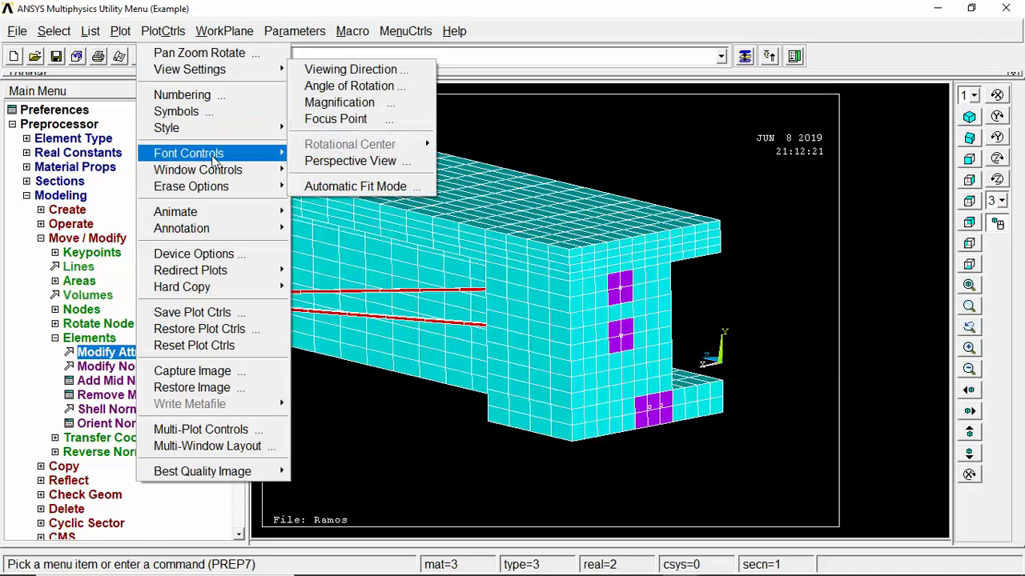
pyautogui.moveTo(215, 133)
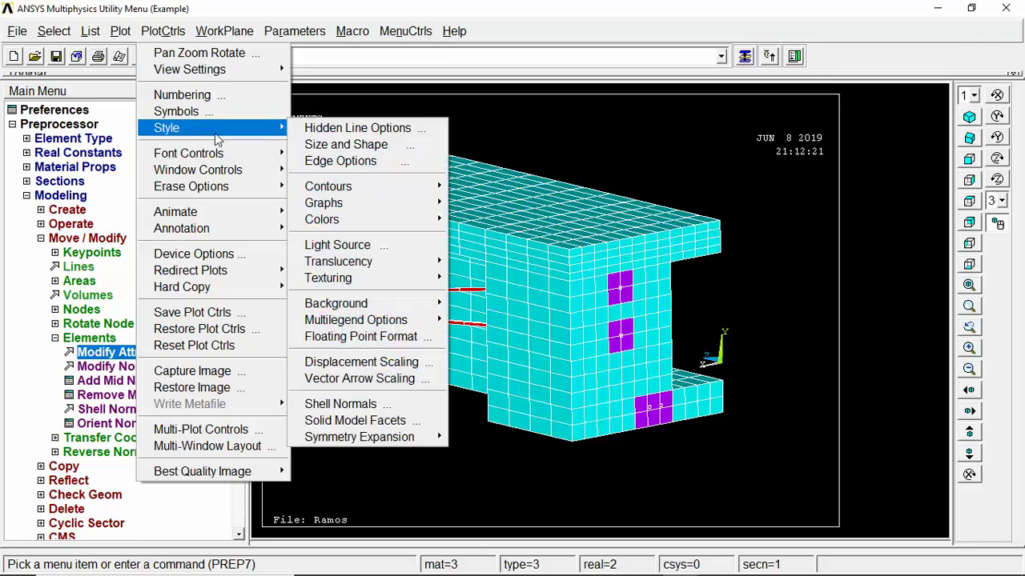
pyautogui.click(334, 146)
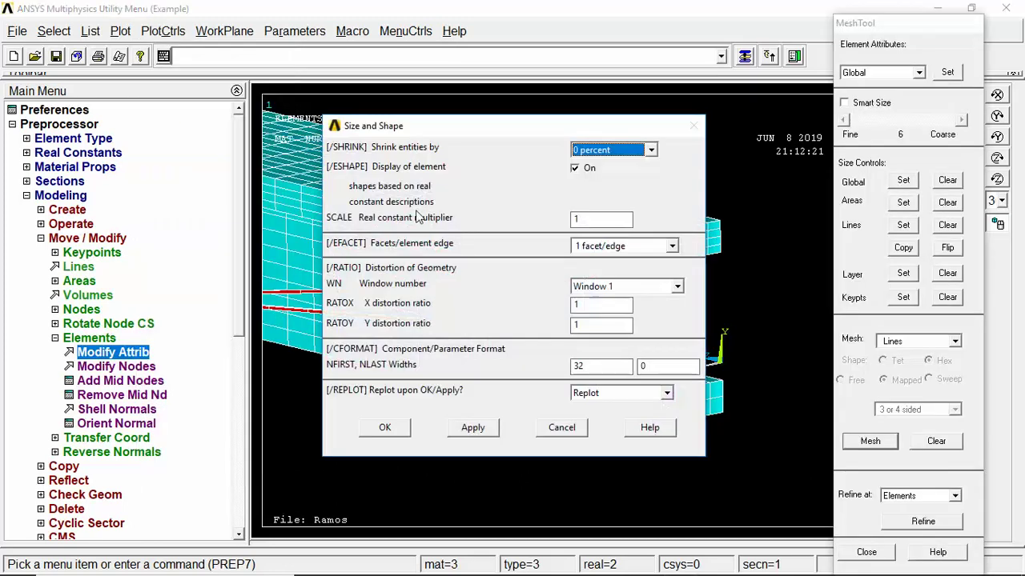
pyautogui.click(575, 172)
pyautogui.click(384, 427)
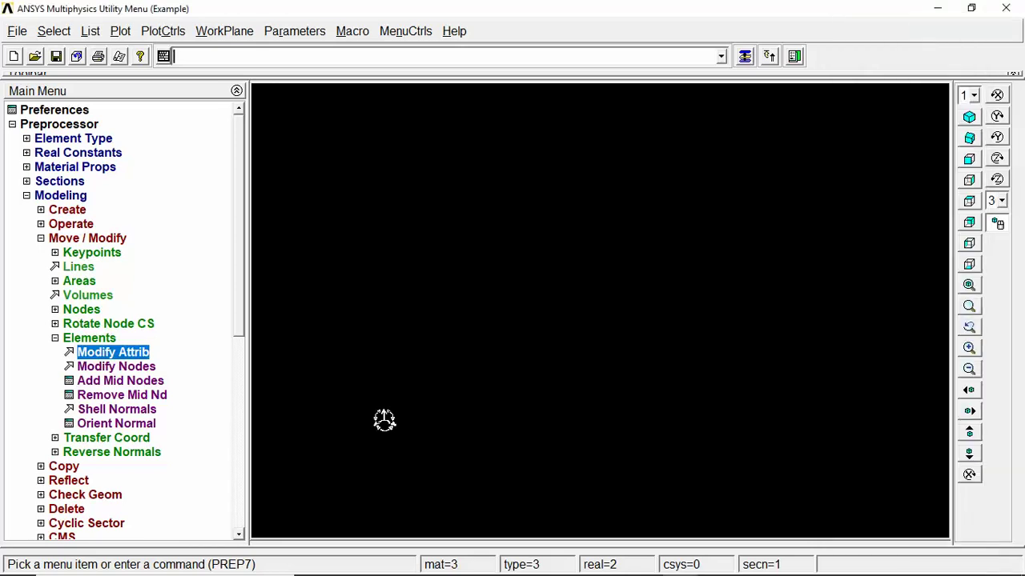
pyautogui.click(120, 31)
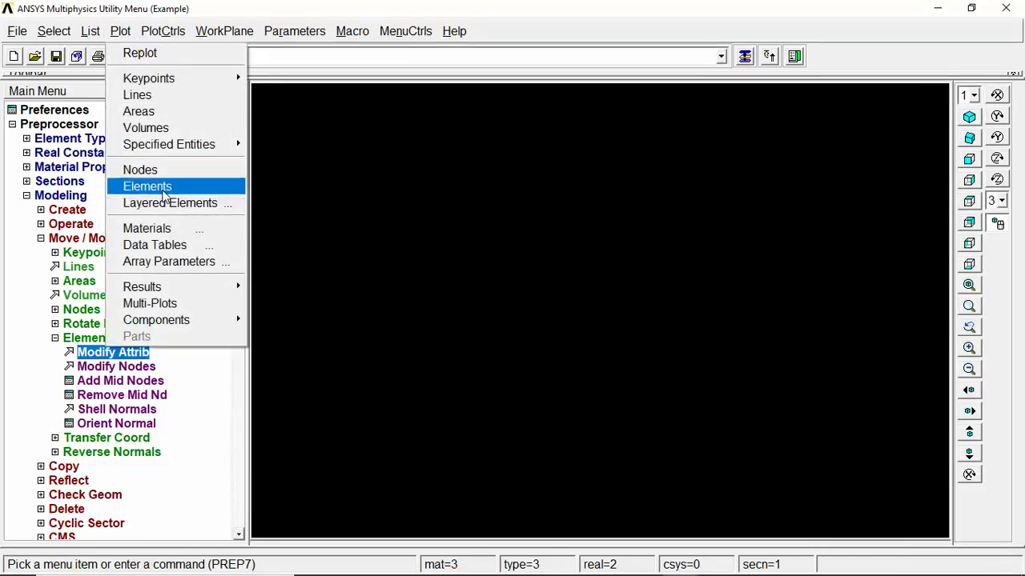
pyautogui.click(164, 191)
pyautogui.keyDown('ctrl'); pyautogui.moveTo(483, 284); pyautogui.dragTo(606, 297); pyautogui.keyUp('ctrl')
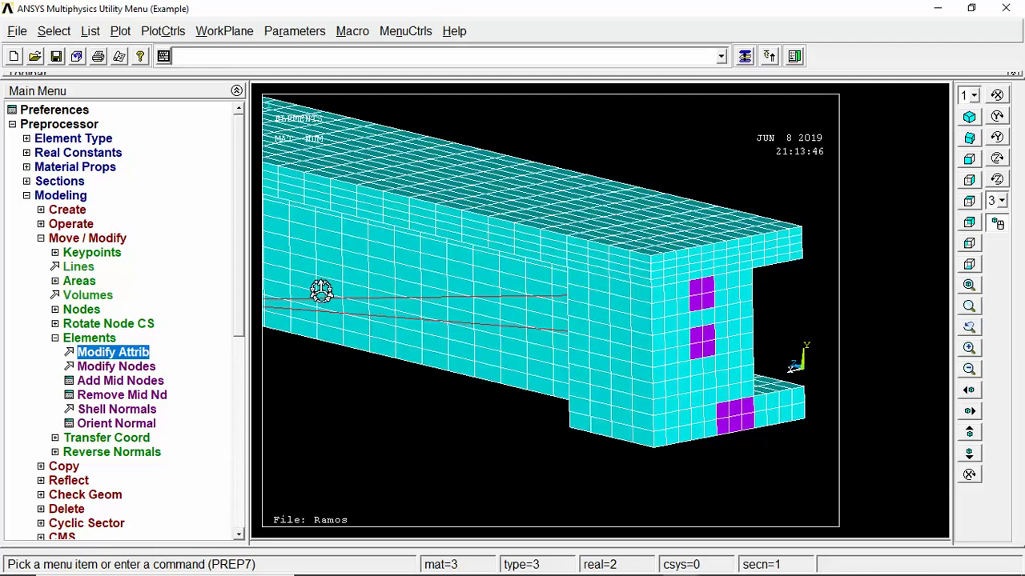
pyautogui.keyDown('ctrl'); pyautogui.moveTo(522, 320); pyautogui.dragTo(652, 324); pyautogui.keyUp('ctrl')
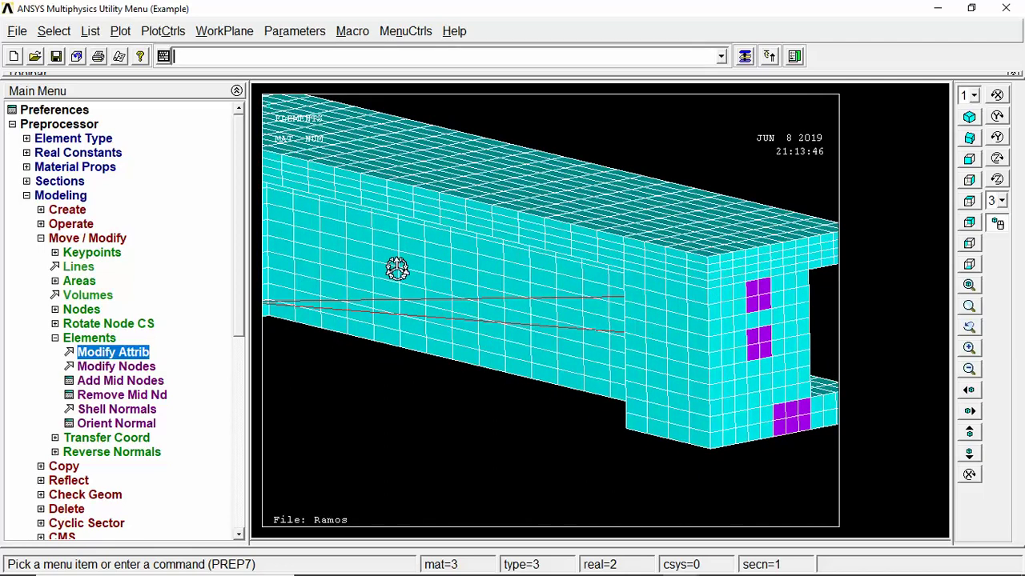
# - Turn on the display of element shapes based on real constants so the reinforcement bars are drawn with thickness
pyautogui.click(120, 31)
pyautogui.moveTo(162, 31)
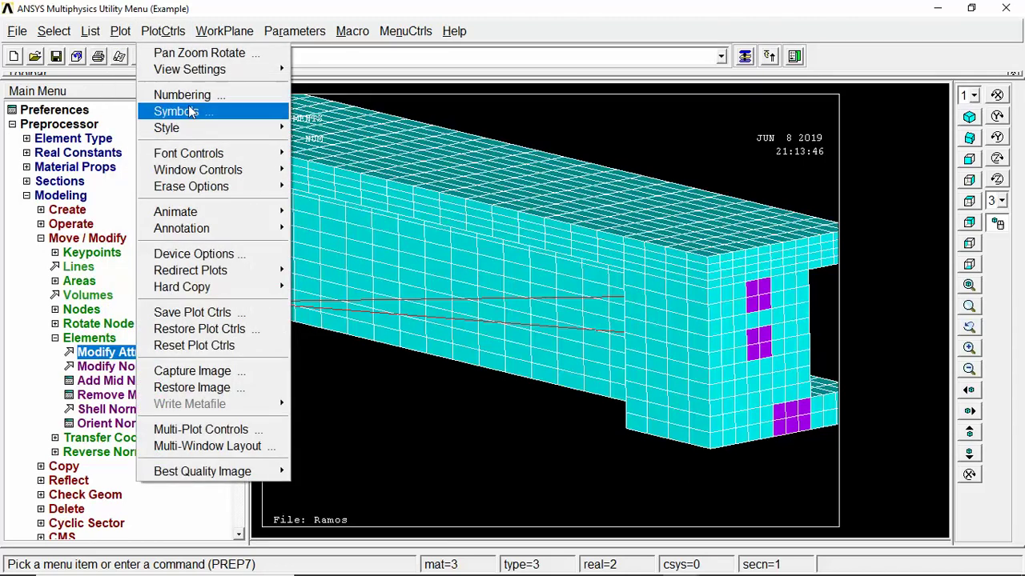
pyautogui.moveTo(173, 128)
pyautogui.click(324, 144)
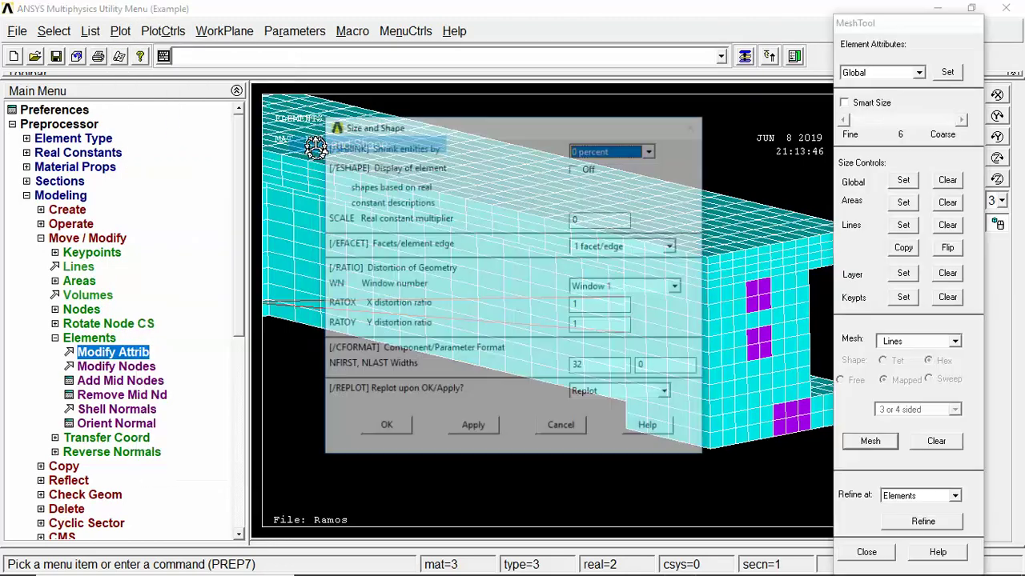
pyautogui.moveTo(467, 126); pyautogui.dragTo(266, 112)
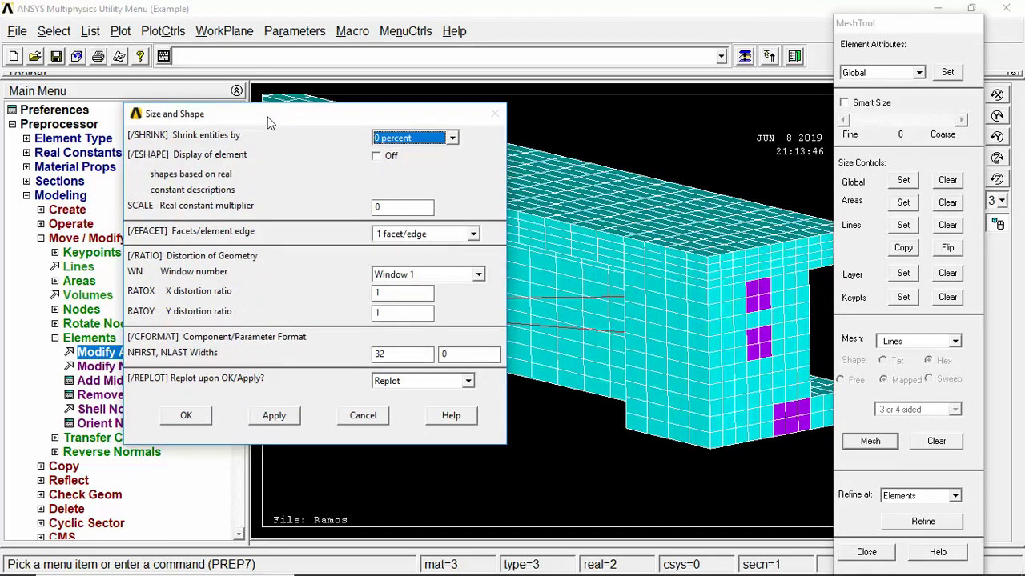
pyautogui.click(375, 156)
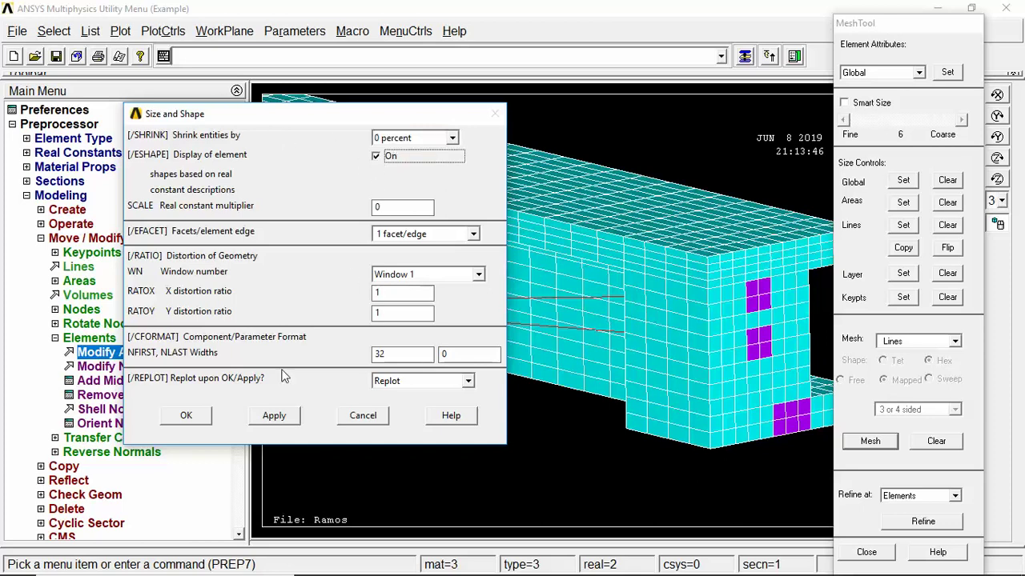
pyautogui.click(186, 417)
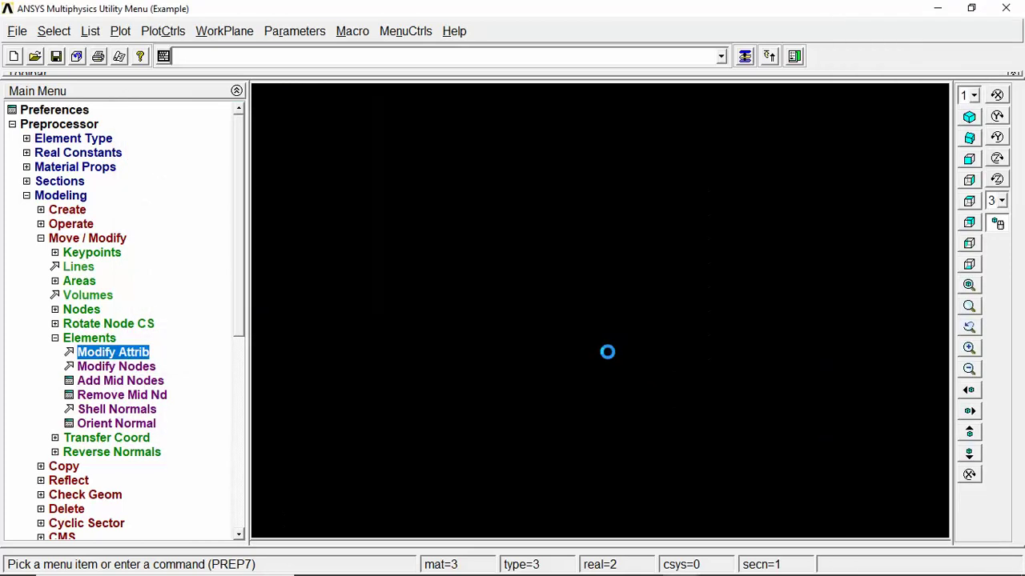
pyautogui.keyDown('ctrl'); pyautogui.moveTo(701, 228); pyautogui.dragTo(473, 222); pyautogui.keyUp('ctrl')
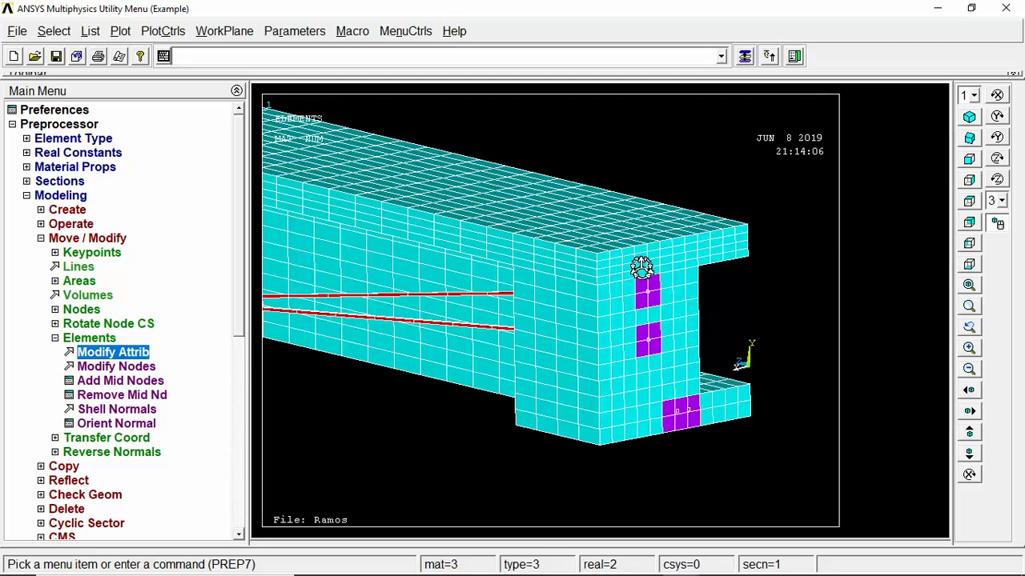
# - Plot the volumes of the beam and show more of its length along with the end block
pyautogui.click(120, 31)
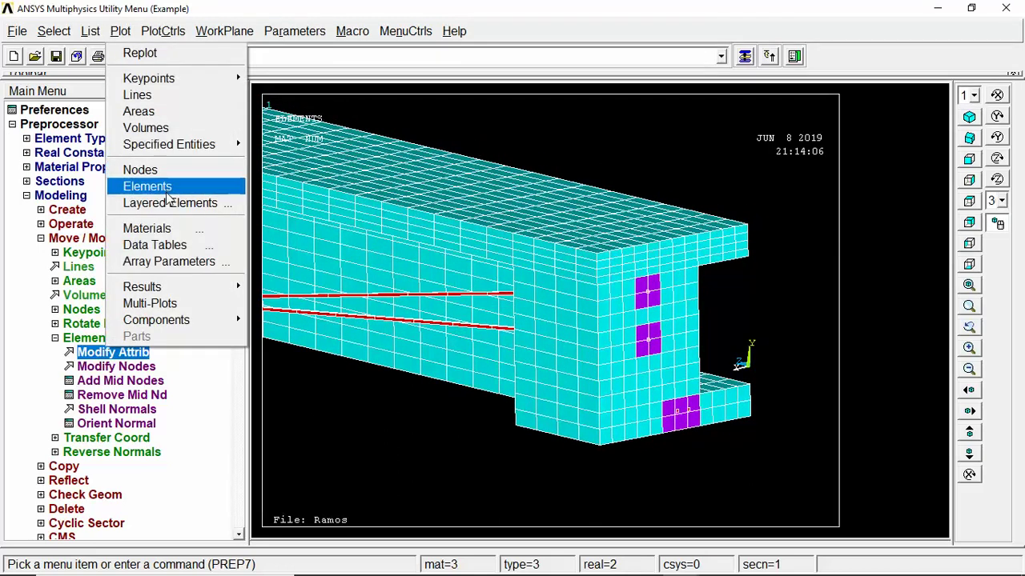
pyautogui.click(146, 128)
pyautogui.keyDown('ctrl'); pyautogui.moveTo(472, 283); pyautogui.dragTo(600, 340, button='right'); pyautogui.keyUp('ctrl')
pyautogui.click(971, 373)
pyautogui.click(970, 373)
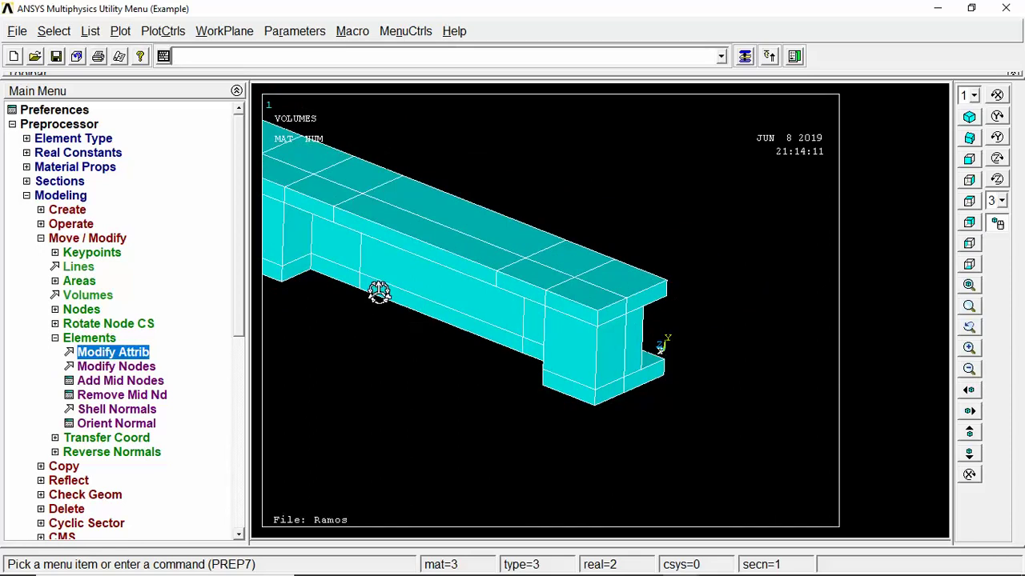
pyautogui.keyDown('ctrl'); pyautogui.moveTo(379, 293); pyautogui.dragTo(563, 397); pyautogui.keyUp('ctrl')
pyautogui.moveTo(512, 345)
pyautogui.keyDown('ctrl'); pyautogui.mouseDown(button='right')
pyautogui.moveTo(525, 353)
pyautogui.moveTo(516, 358)
pyautogui.mouseUp(button='right'); pyautogui.keyUp('ctrl')
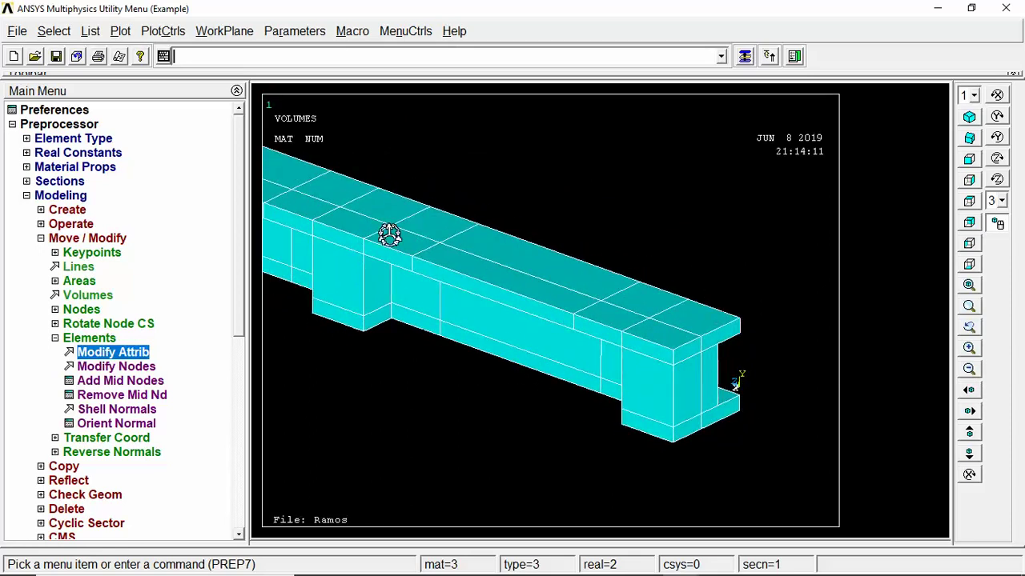
# - Select from the full set the volumes in the stretch at the beam's free end by box picking, including the deeper end block
pyautogui.keyDown('ctrl'); pyautogui.moveTo(389, 233); pyautogui.dragTo(513, 252); pyautogui.keyUp('ctrl')
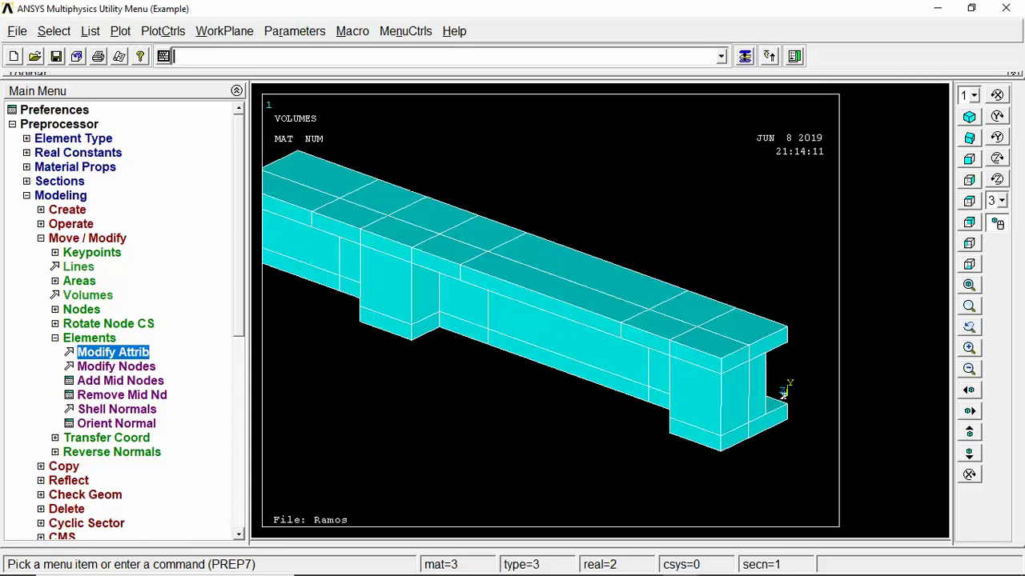
pyautogui.moveTo(541, 322); pyautogui.dragTo(494, 306)
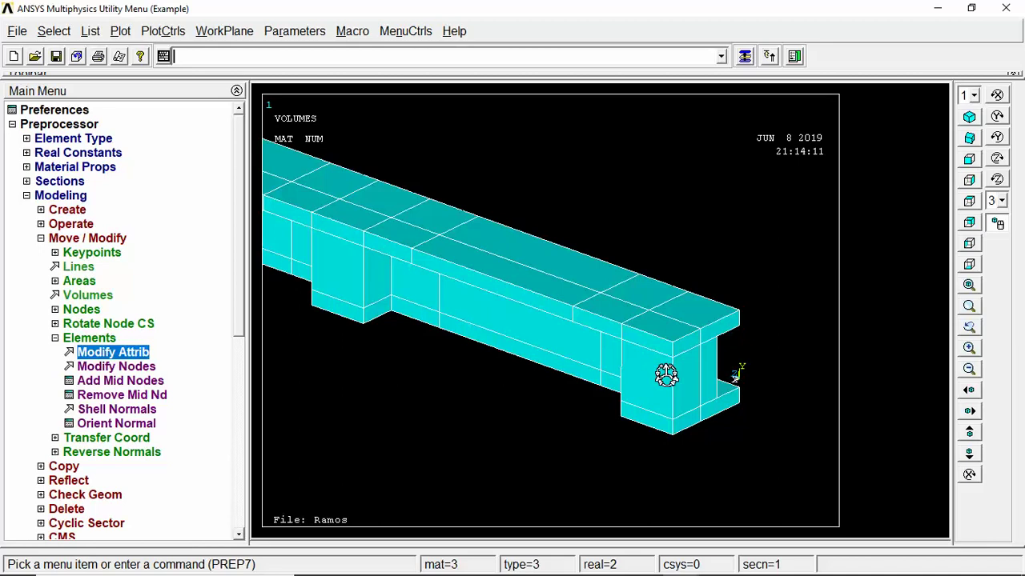
pyautogui.moveTo(690, 380); pyautogui.dragTo(693, 381, button='right')
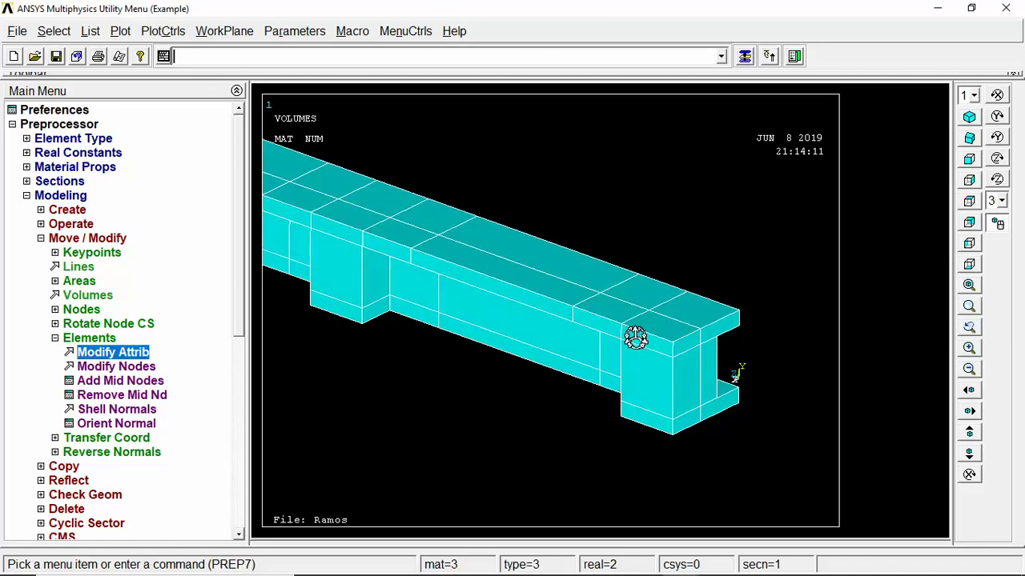
pyautogui.moveTo(635, 339)
pyautogui.mouseDown(button='right')
pyautogui.moveTo(641, 366)
pyautogui.moveTo(661, 357)
pyautogui.moveTo(611, 355)
pyautogui.moveTo(649, 387)
pyautogui.mouseUp(button='right')
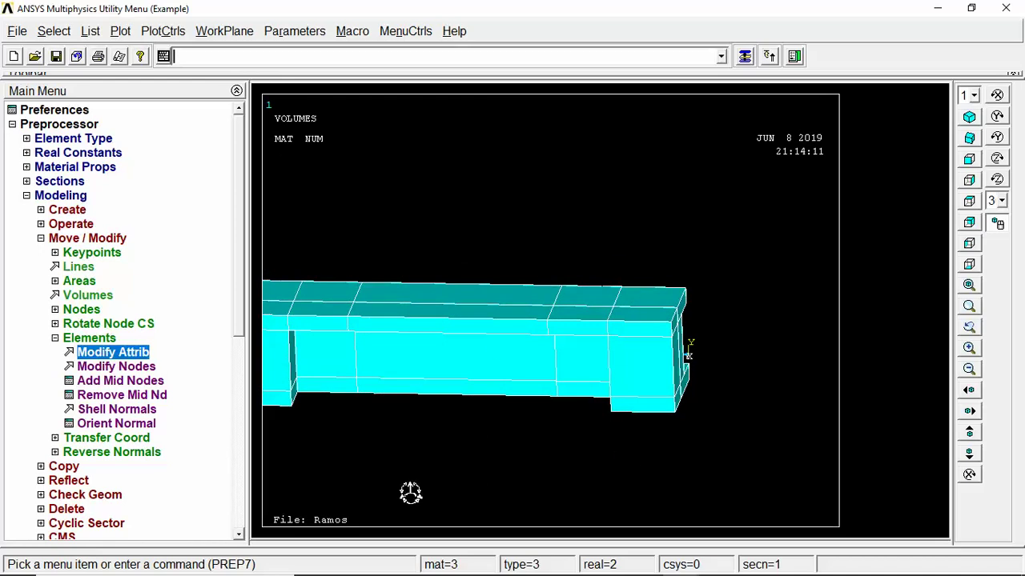
pyautogui.click(54, 31)
pyautogui.click(69, 48)
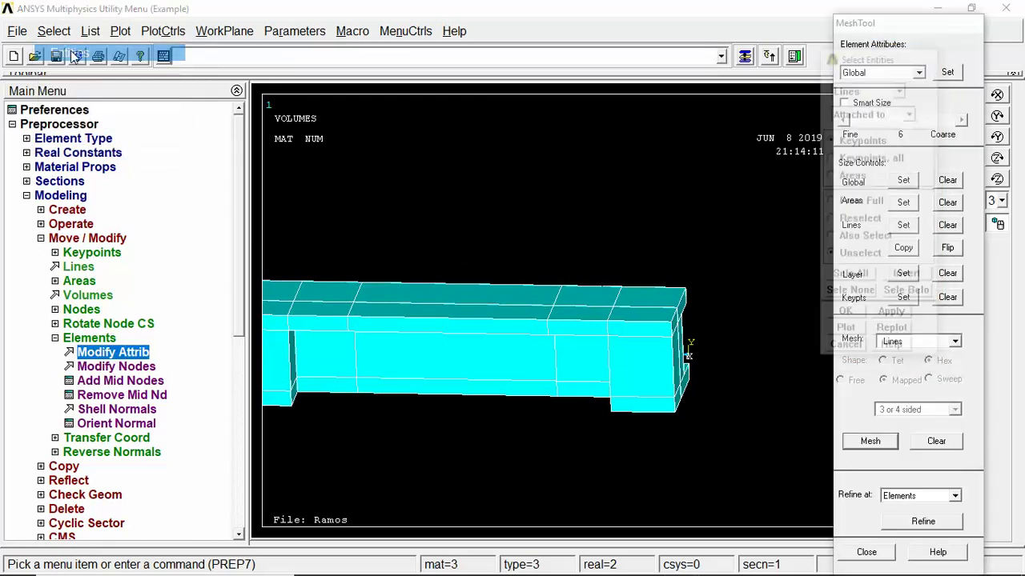
pyautogui.click(868, 88)
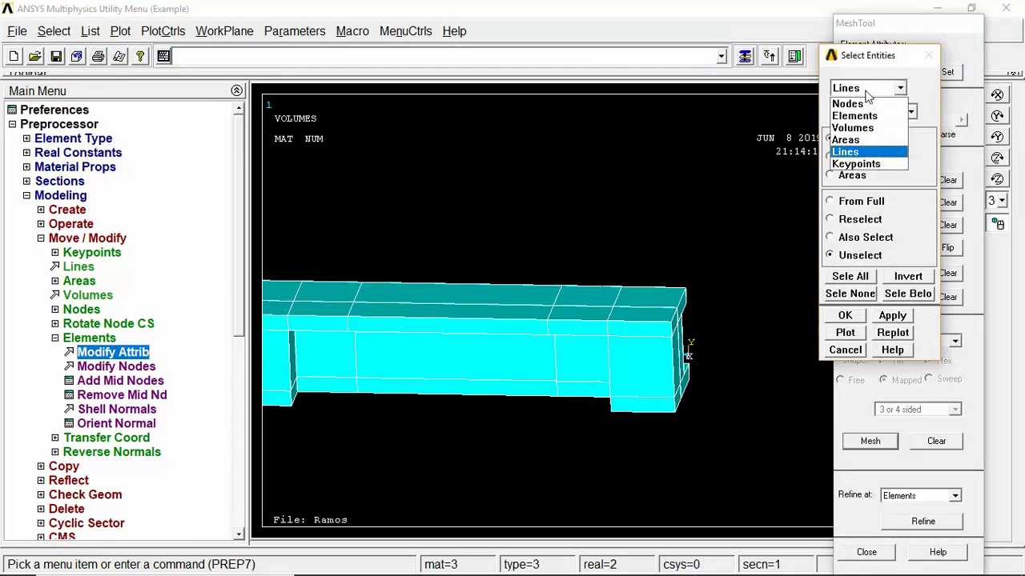
pyautogui.click(866, 128)
pyautogui.click(871, 112)
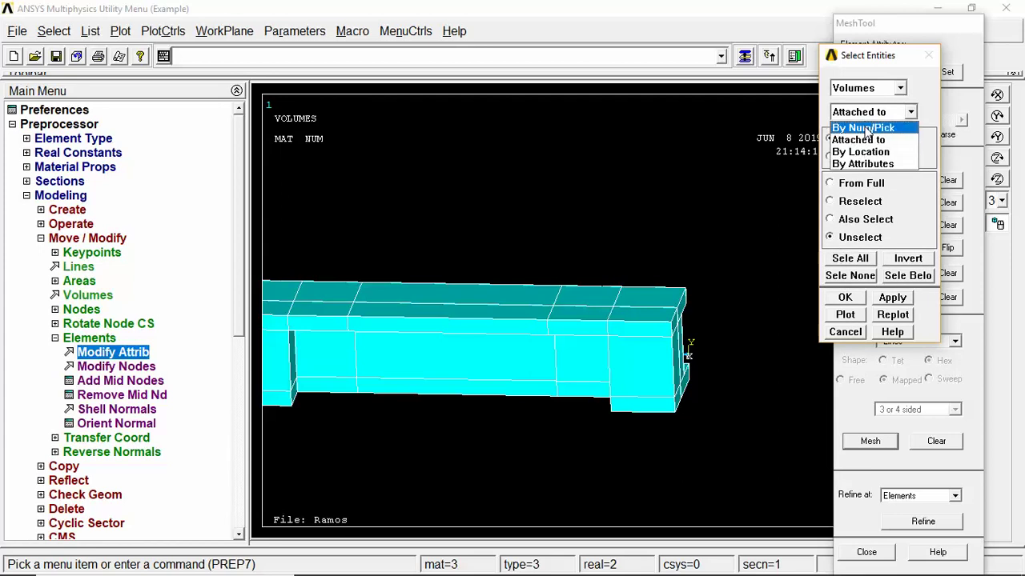
pyautogui.click(866, 126)
pyautogui.click(845, 258)
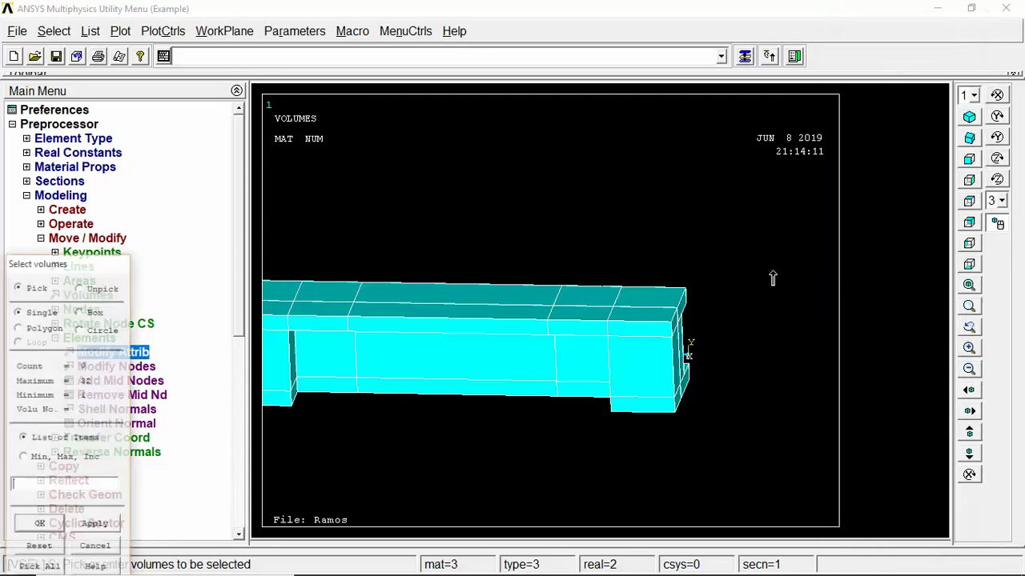
pyautogui.moveTo(748, 246); pyautogui.dragTo(555, 465)
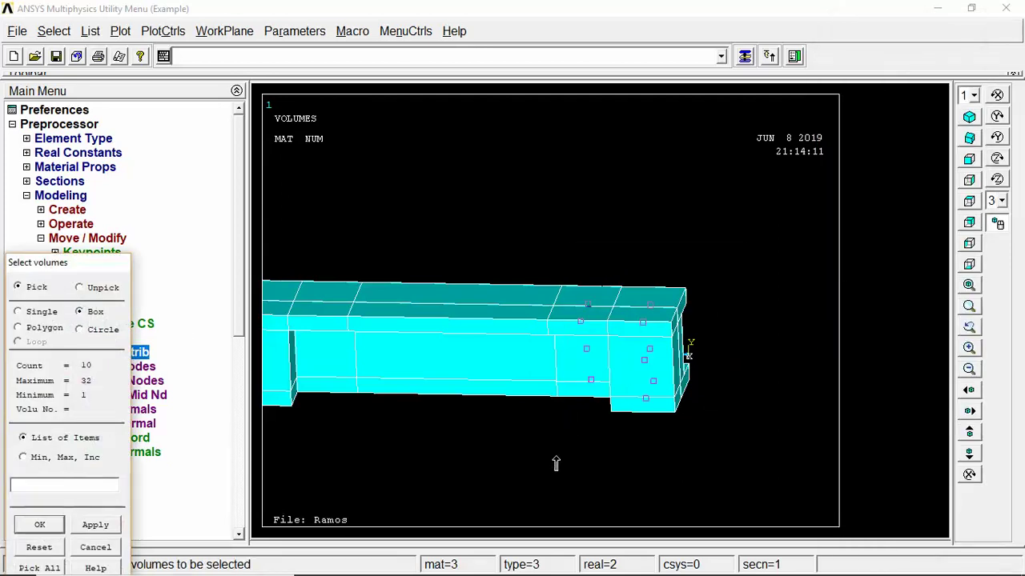
pyautogui.click(32, 528)
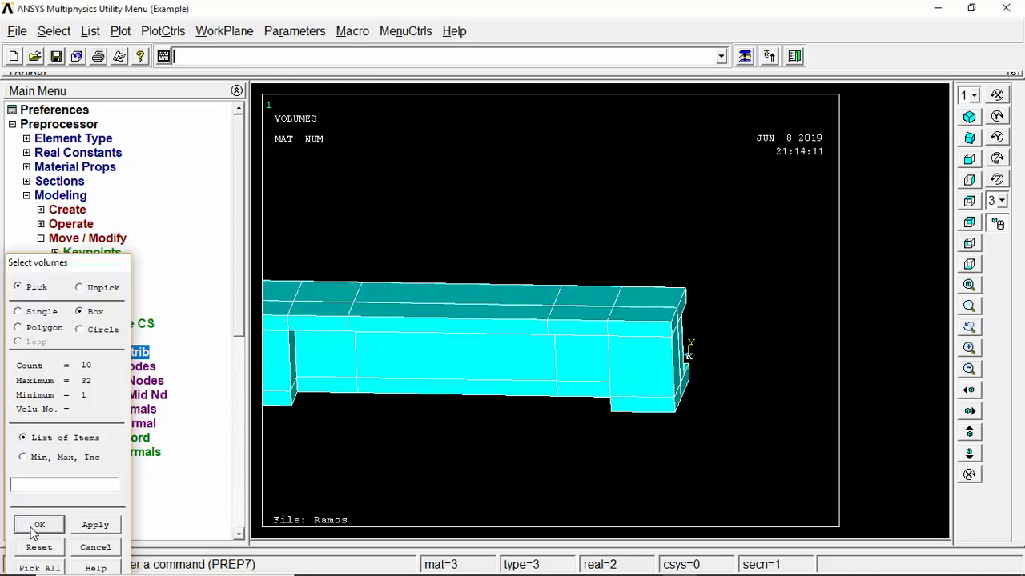
# - Plot only the selected end volumes and close the MeshTool
pyautogui.click(120, 32)
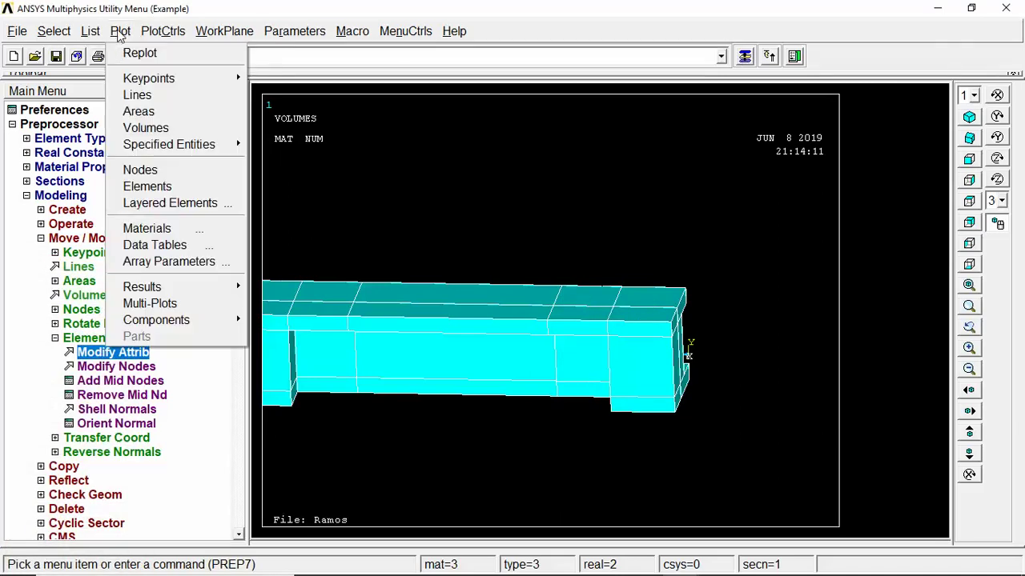
pyautogui.click(170, 129)
pyautogui.click(744, 56)
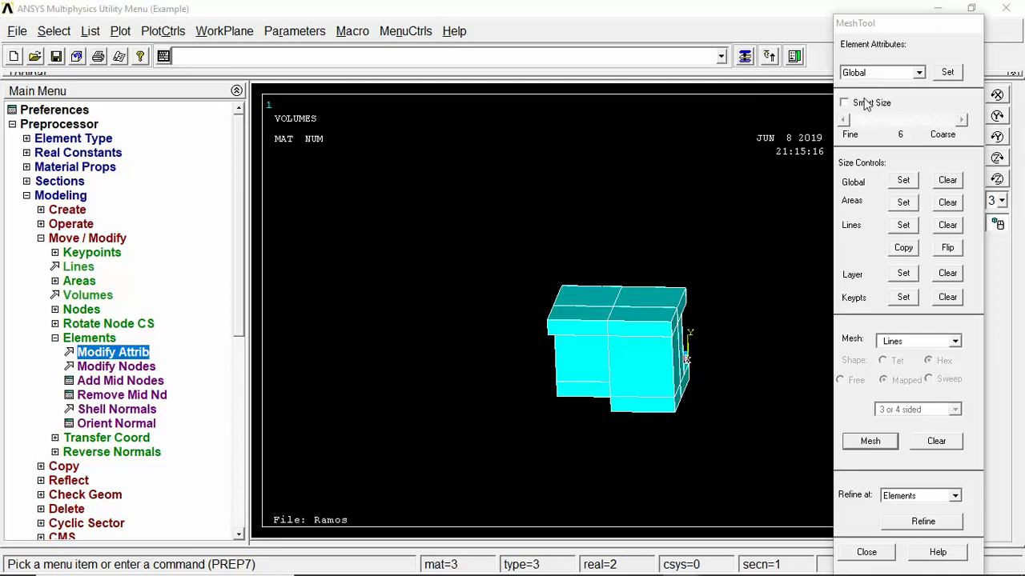
pyautogui.moveTo(927, 23); pyautogui.dragTo(899, 1)
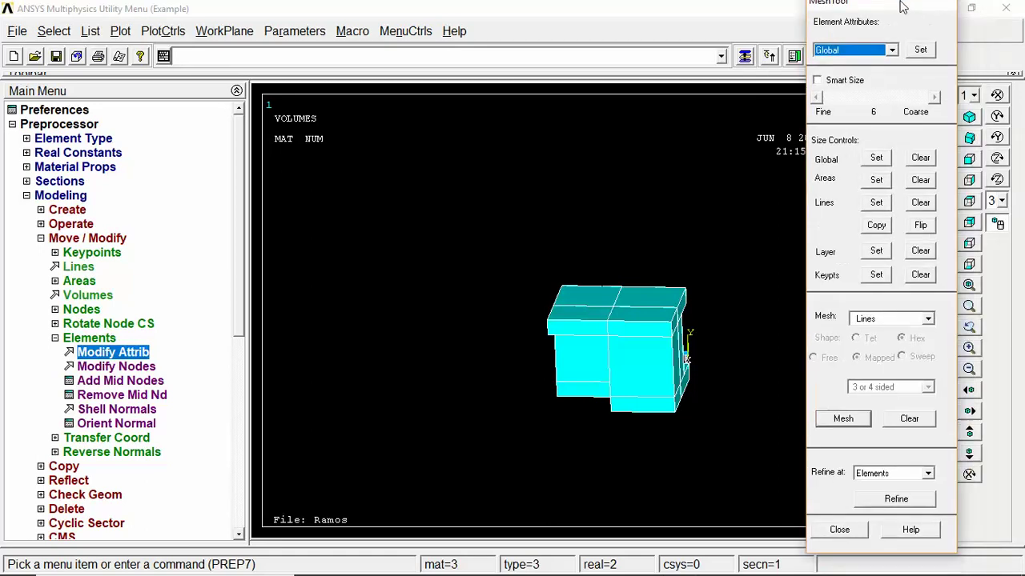
pyautogui.click(824, 535)
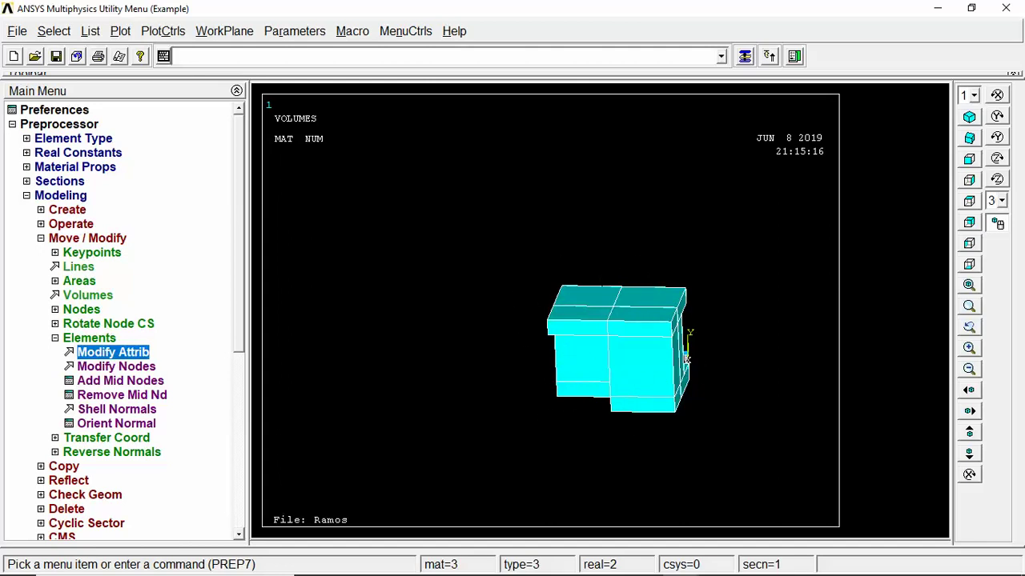
pyautogui.keyDown('ctrl'); pyautogui.moveTo(560, 351); pyautogui.dragTo(458, 349); pyautogui.keyUp('ctrl')
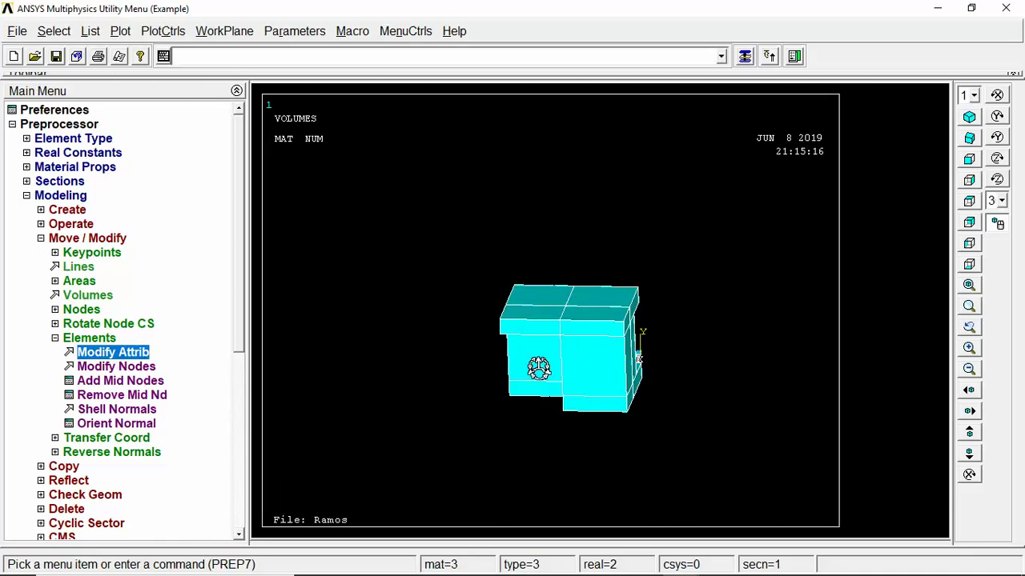
# - Select from the full set the elements attached to the selected end volumes and plot them
pyautogui.click(48, 31)
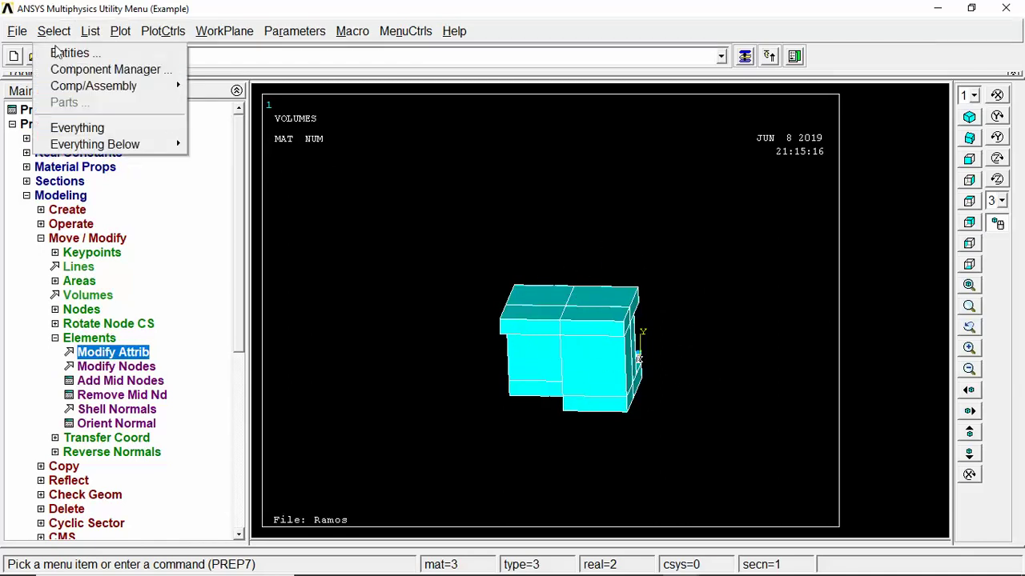
pyautogui.click(69, 51)
pyautogui.click(879, 91)
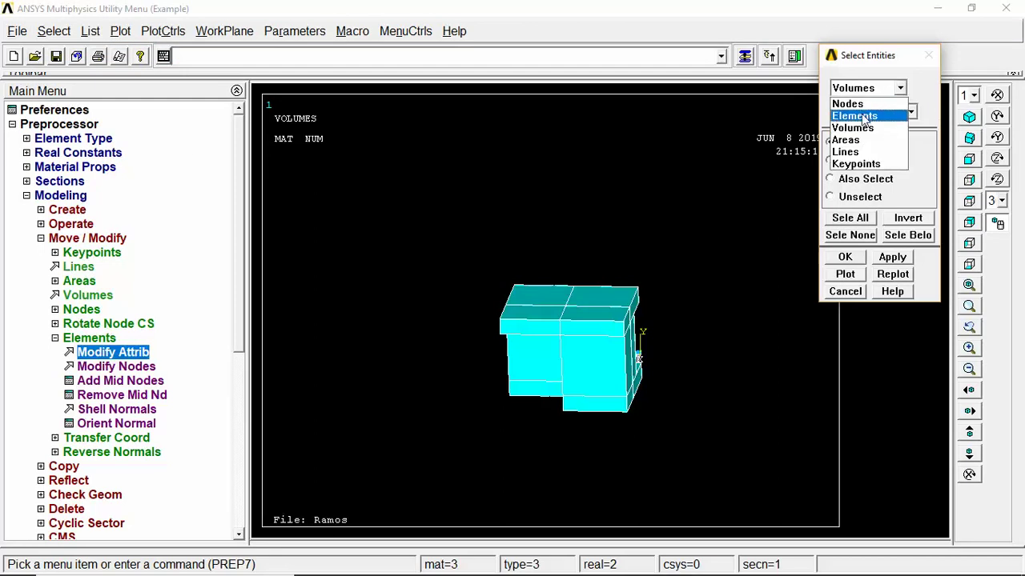
pyautogui.click(854, 116)
pyautogui.click(880, 112)
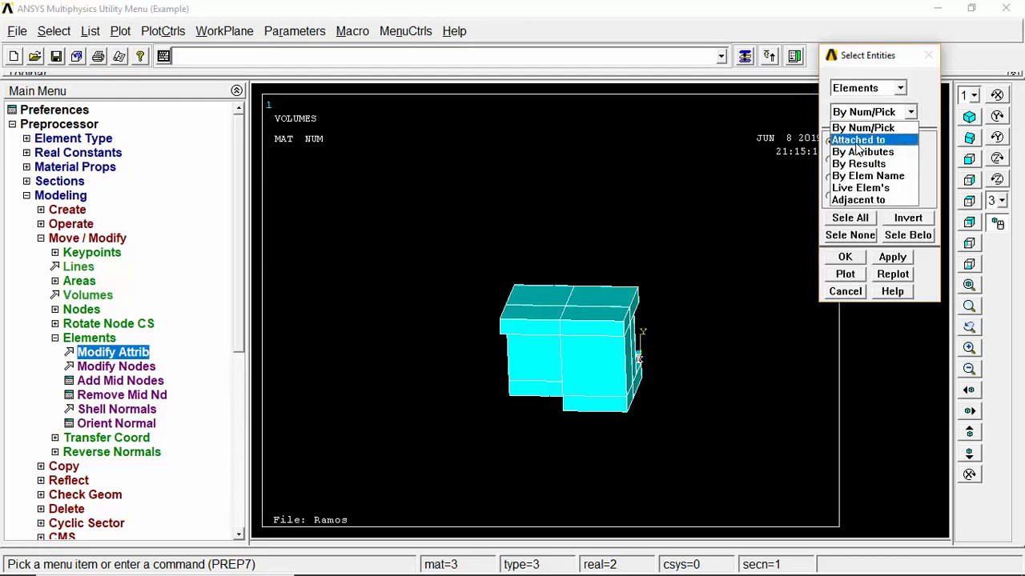
pyautogui.click(858, 140)
pyautogui.click(846, 351)
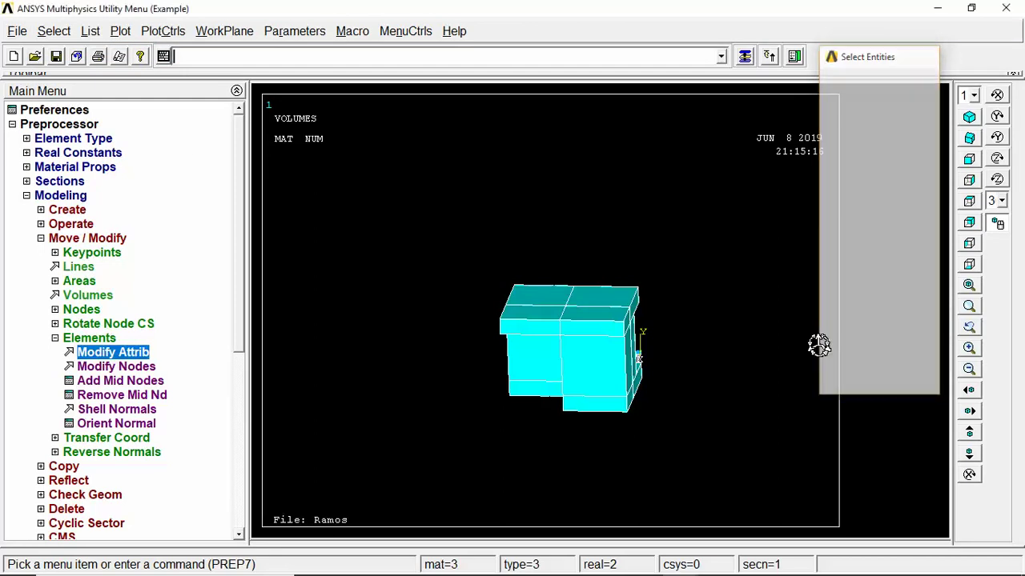
pyautogui.click(120, 32)
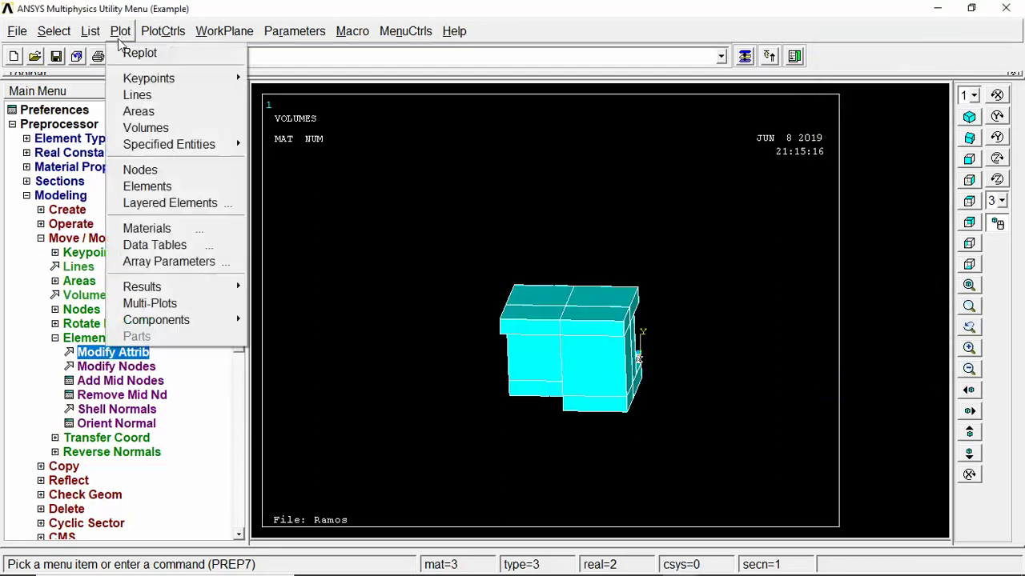
pyautogui.click(149, 187)
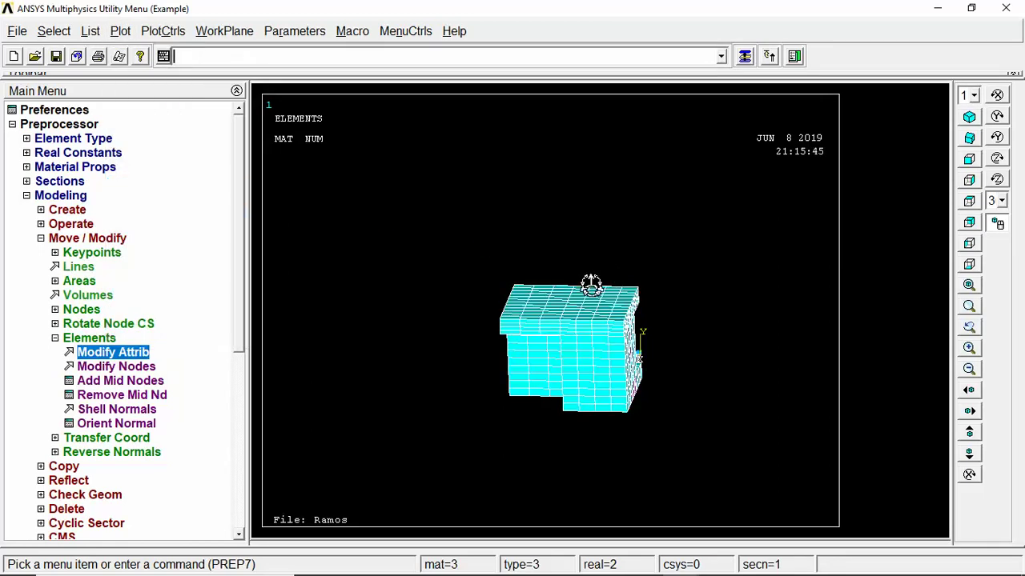
# - Select from the full set the nodes attached to the selected elements and plot the nodes
pyautogui.click(120, 32)
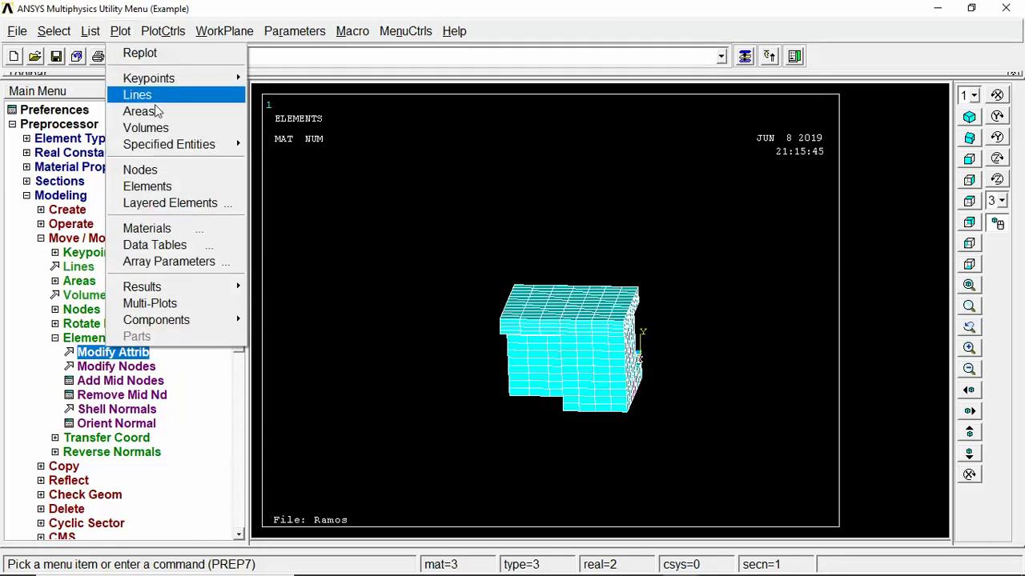
pyautogui.click(162, 171)
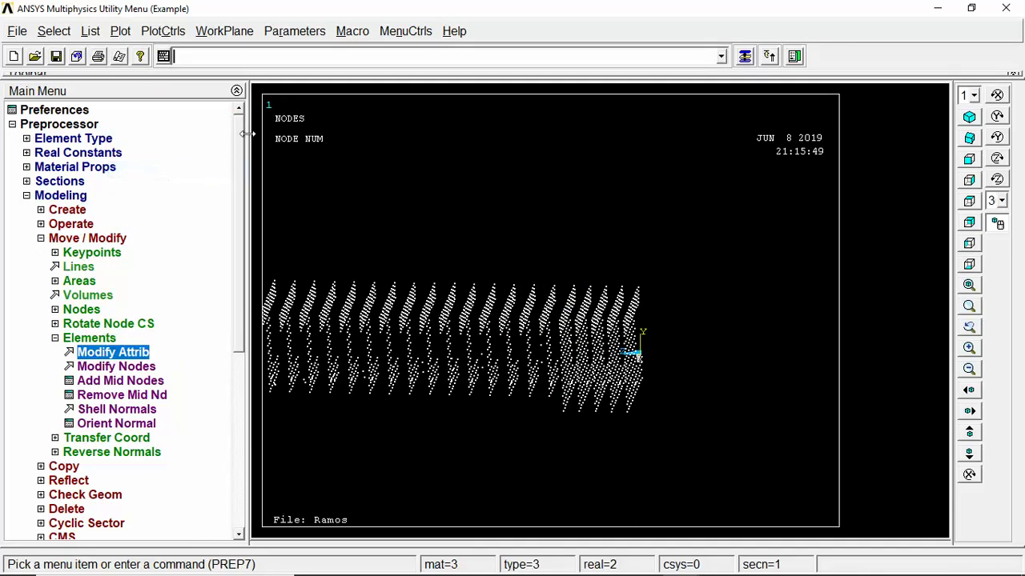
pyautogui.click(54, 32)
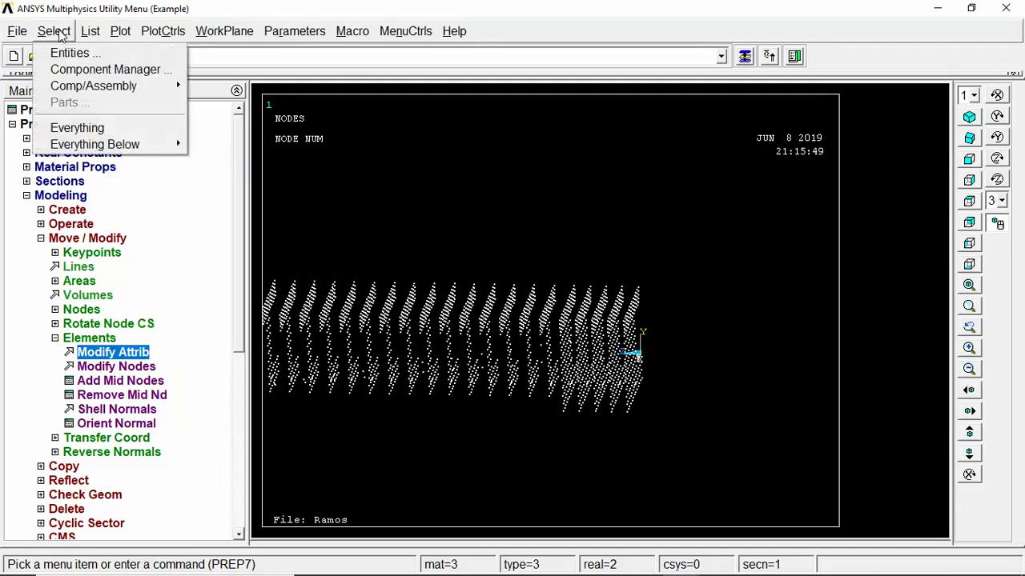
pyautogui.click(64, 54)
pyautogui.click(881, 85)
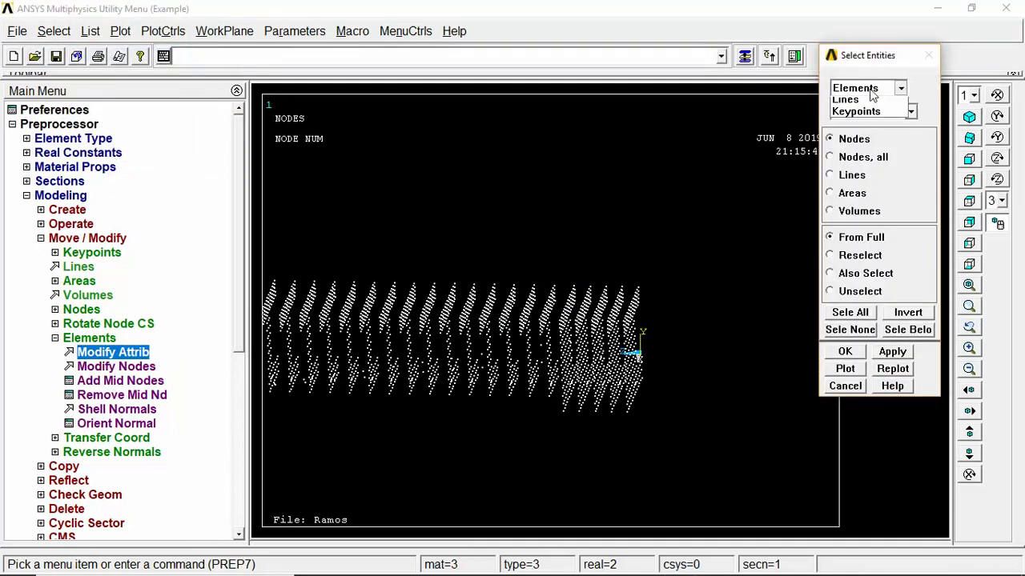
pyautogui.click(863, 109)
pyautogui.click(864, 111)
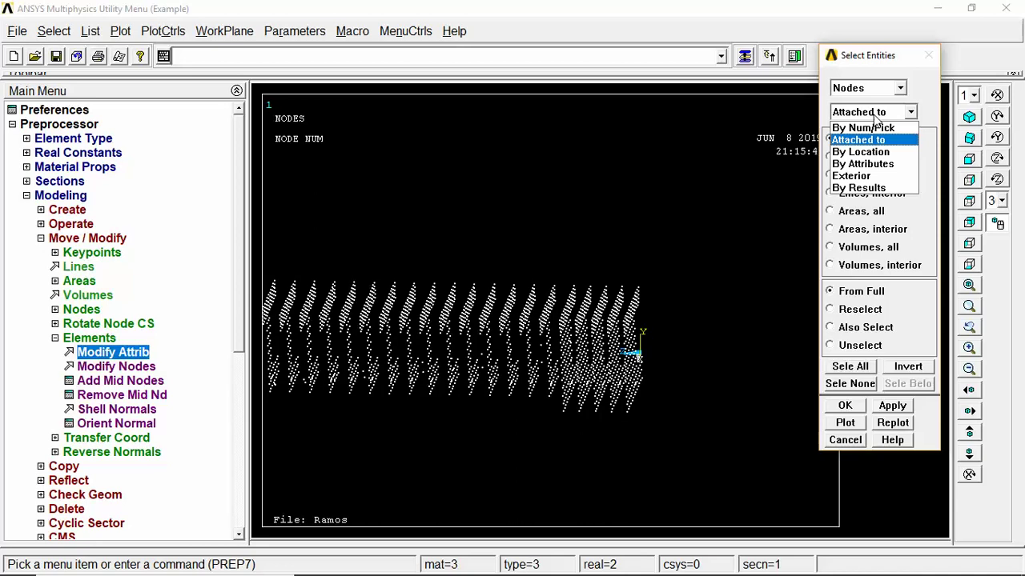
pyautogui.click(876, 117)
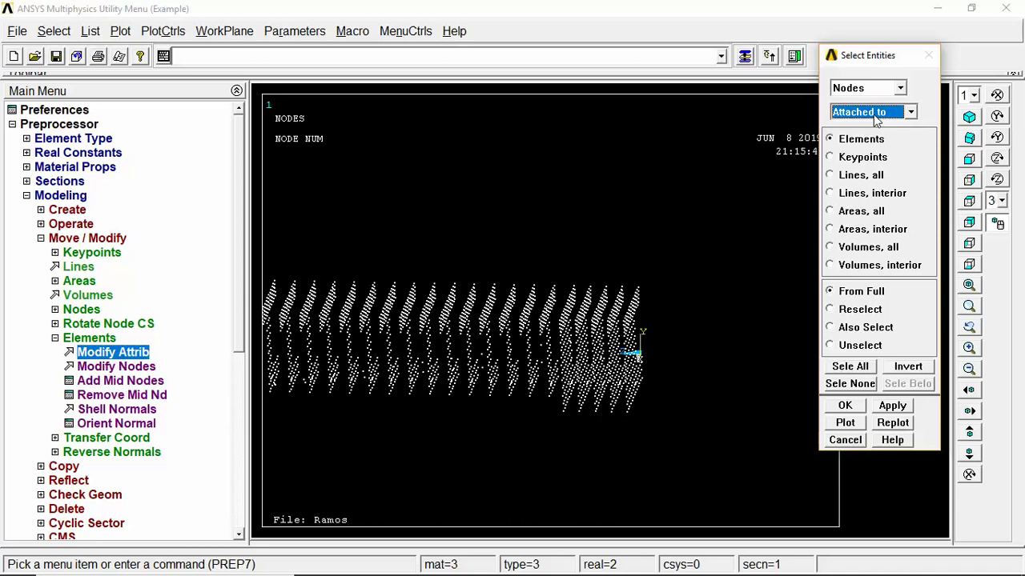
pyautogui.click(844, 406)
pyautogui.click(122, 30)
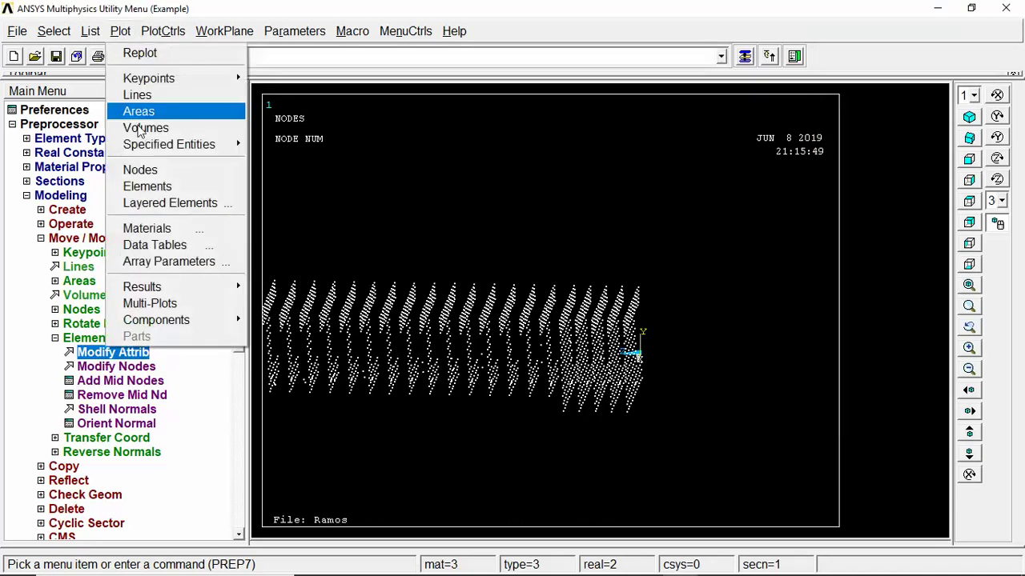
pyautogui.click(160, 188)
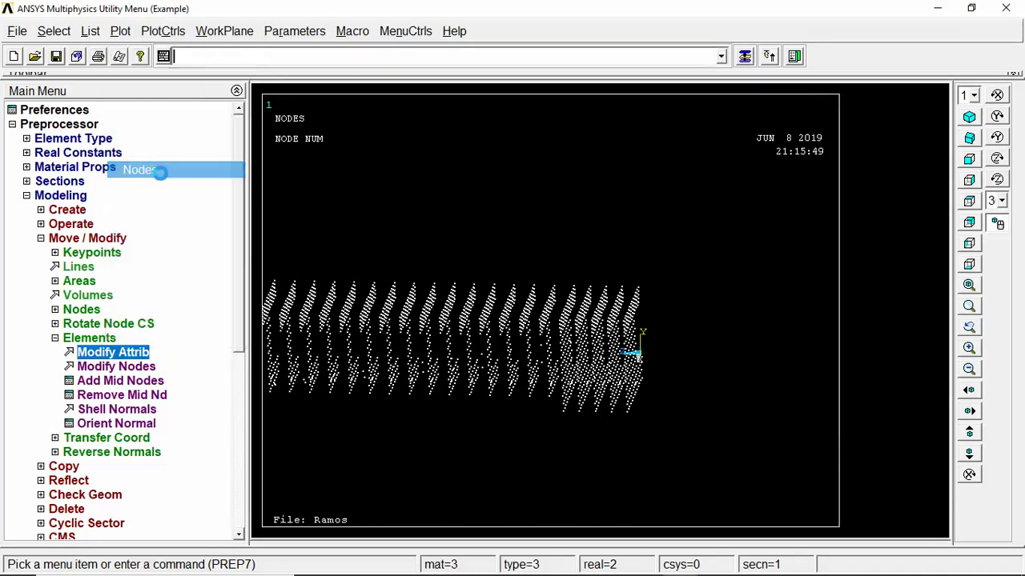
# - Set the plot numbering to colors and numbers, and show the end-block node numbers close up
pyautogui.click(970, 351)
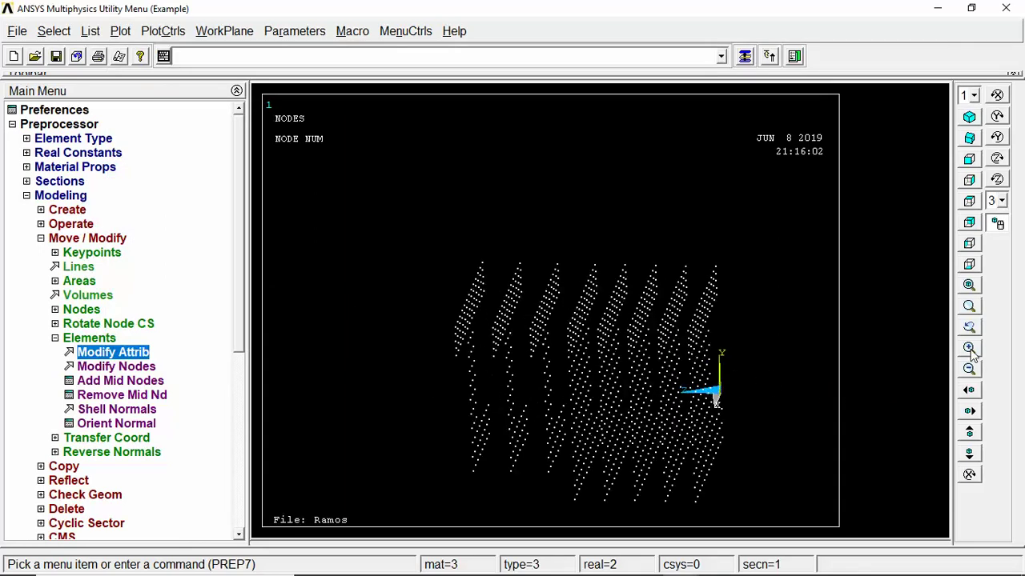
pyautogui.moveTo(451, 263); pyautogui.dragTo(442, 278, button='right')
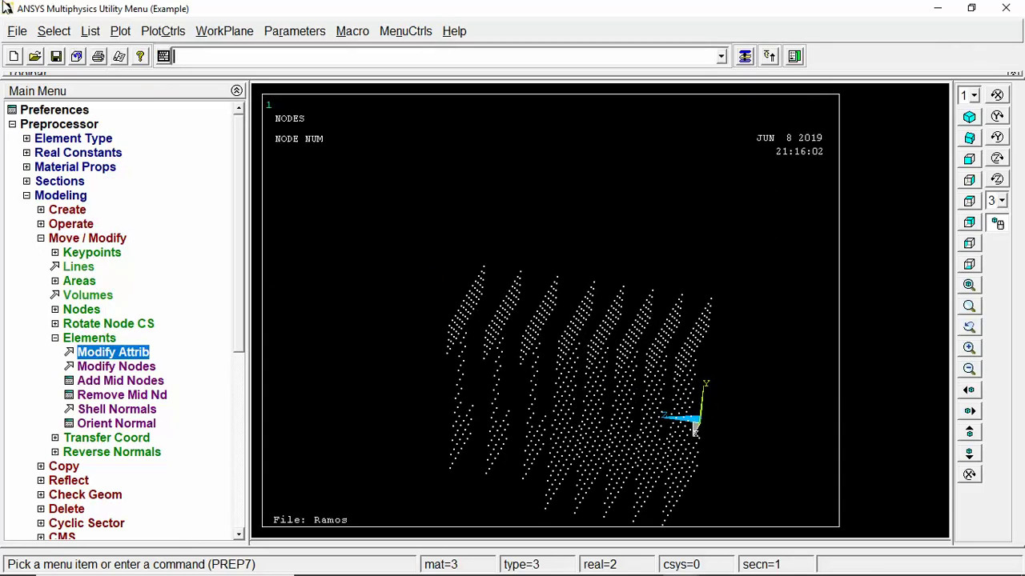
pyautogui.click(164, 32)
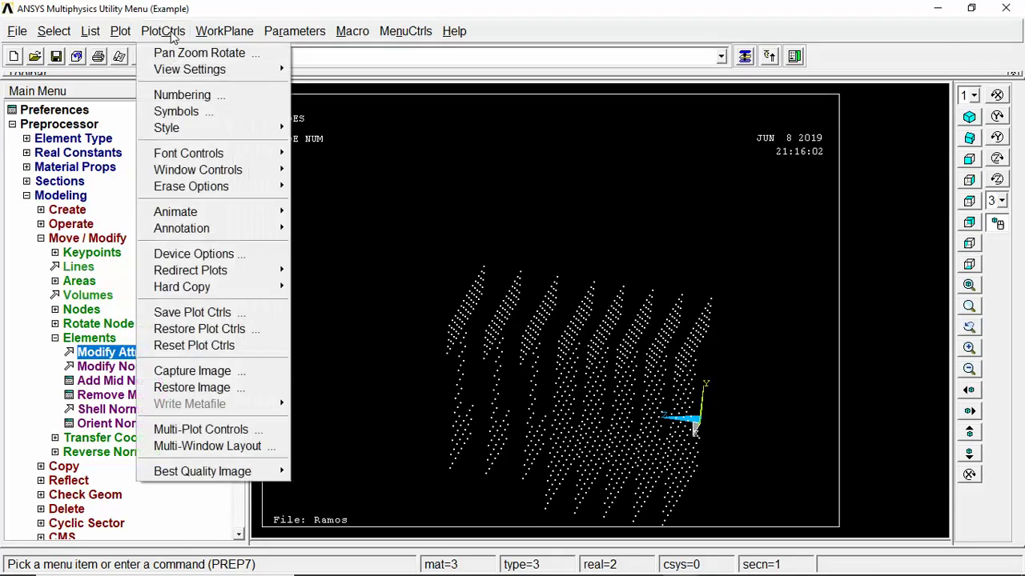
pyautogui.click(196, 95)
pyautogui.click(606, 371)
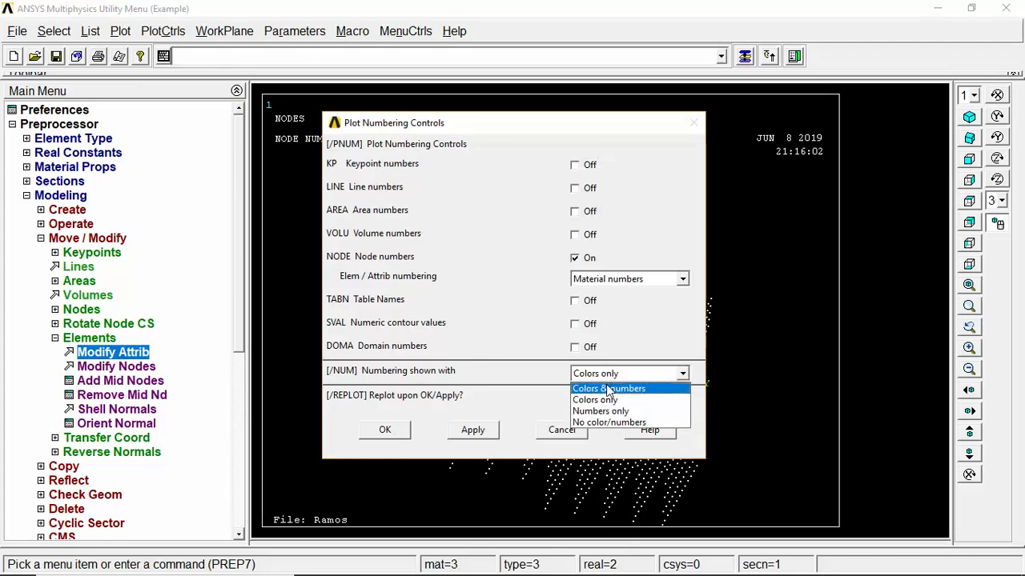
pyautogui.click(582, 391)
pyautogui.click(385, 430)
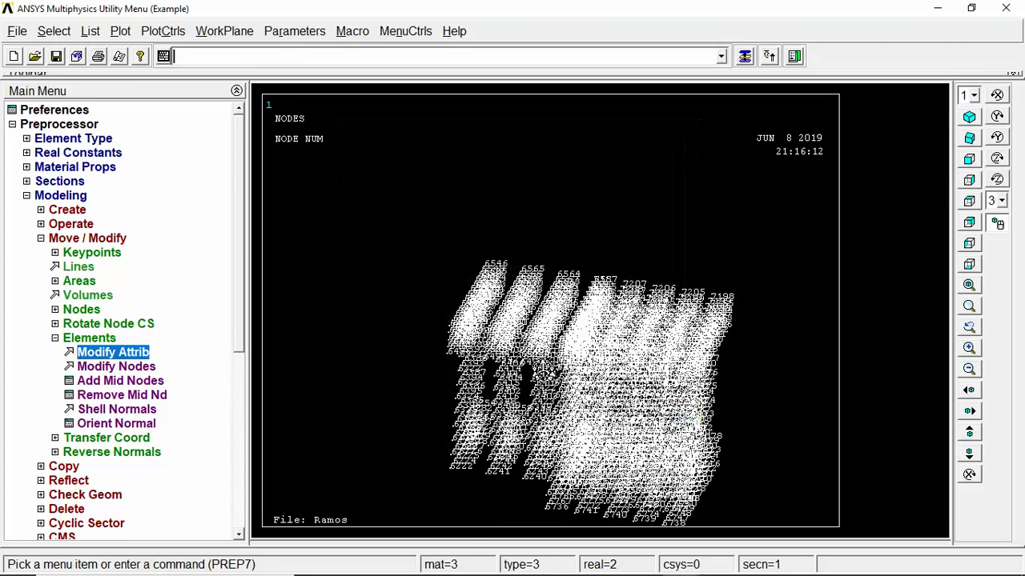
pyautogui.click(974, 346)
pyautogui.click(974, 346)
pyautogui.click(974, 346)
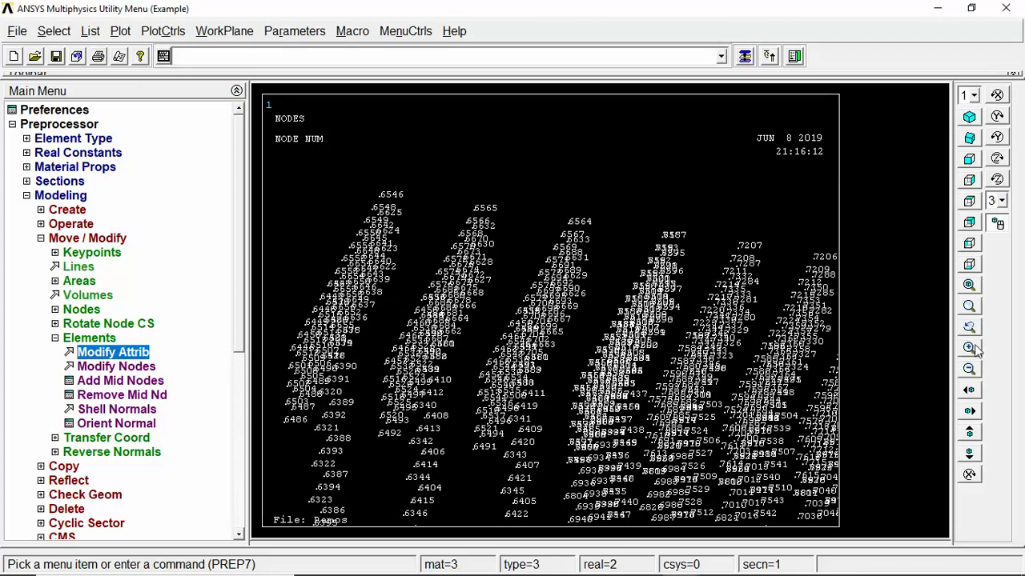
# - Examine up close the overlapping node numbers at the interface between the end block and the I-shaped section
pyautogui.moveTo(673, 217); pyautogui.dragTo(538, 295)
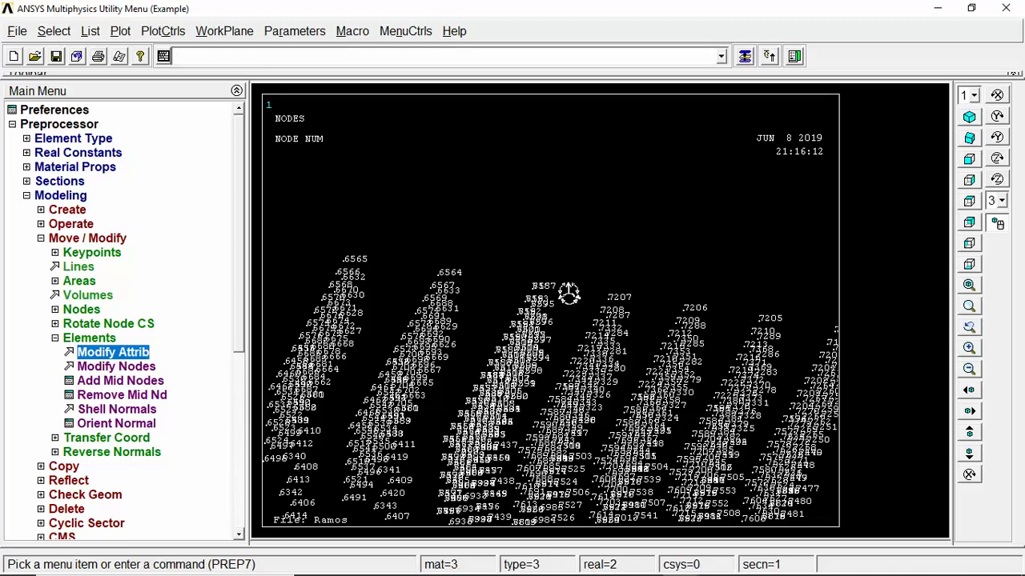
pyautogui.click(970, 348)
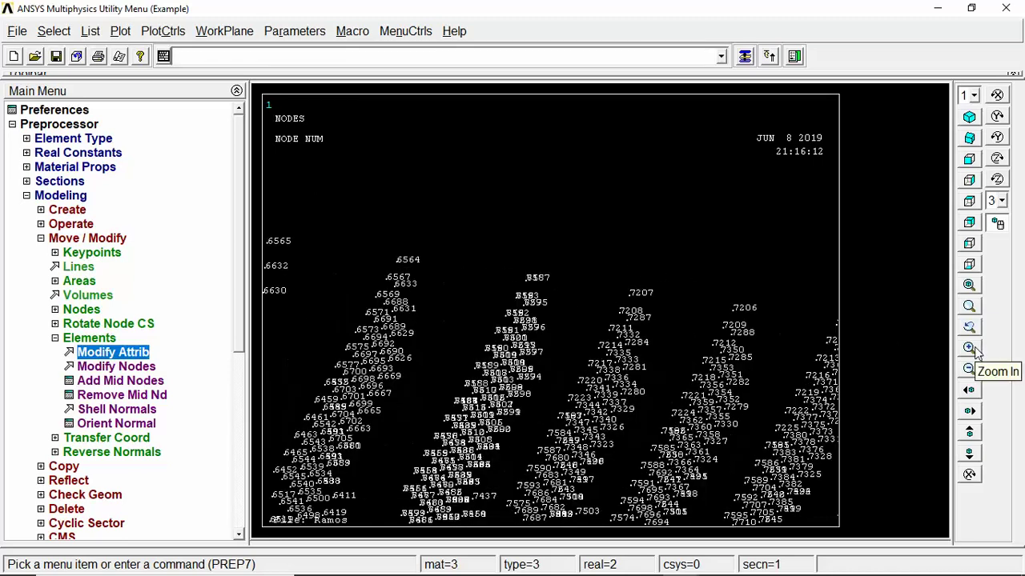
pyautogui.click(970, 348)
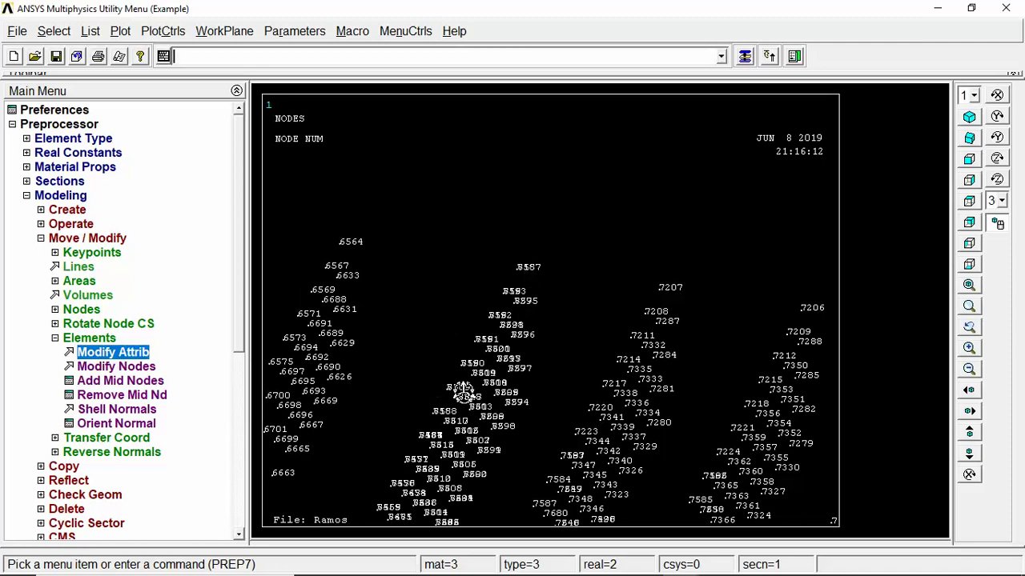
pyautogui.moveTo(522, 310); pyautogui.dragTo(537, 257)
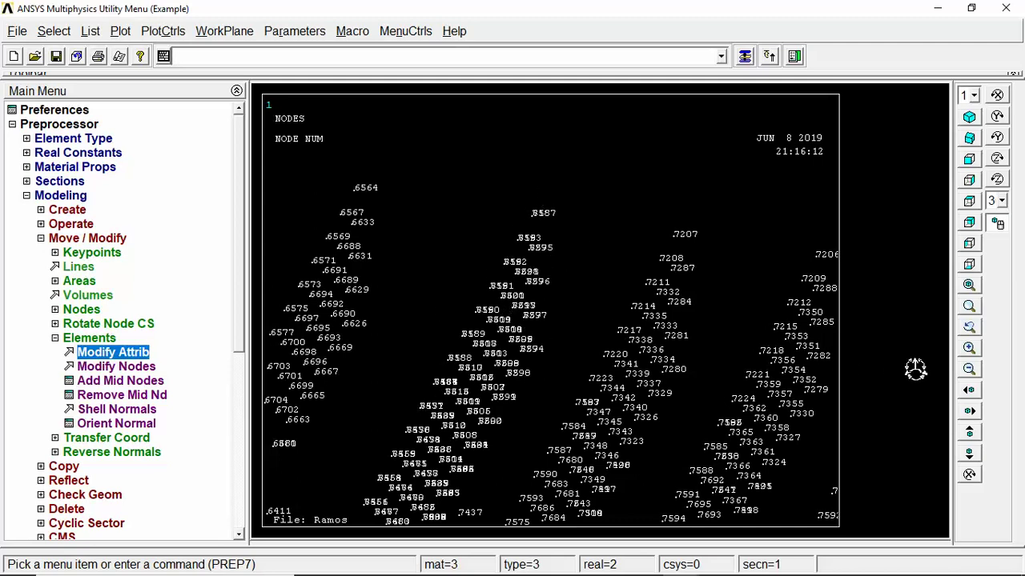
pyautogui.click(969, 369)
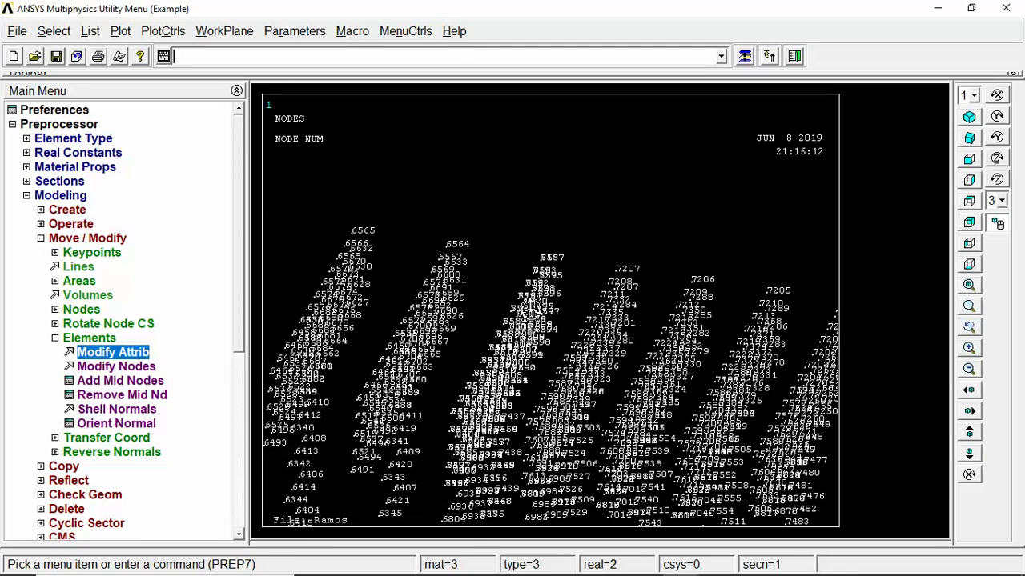
pyautogui.click(969, 348)
pyautogui.click(969, 348)
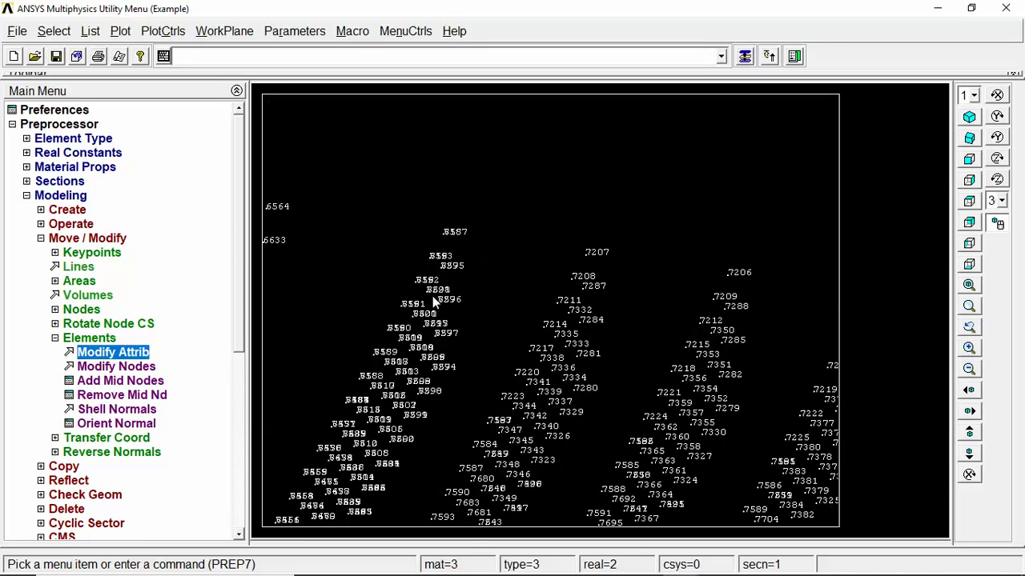
# - Open the numbering control for merging coincident items and move its dialog clear of the node plot
pyautogui.click(55, 339)
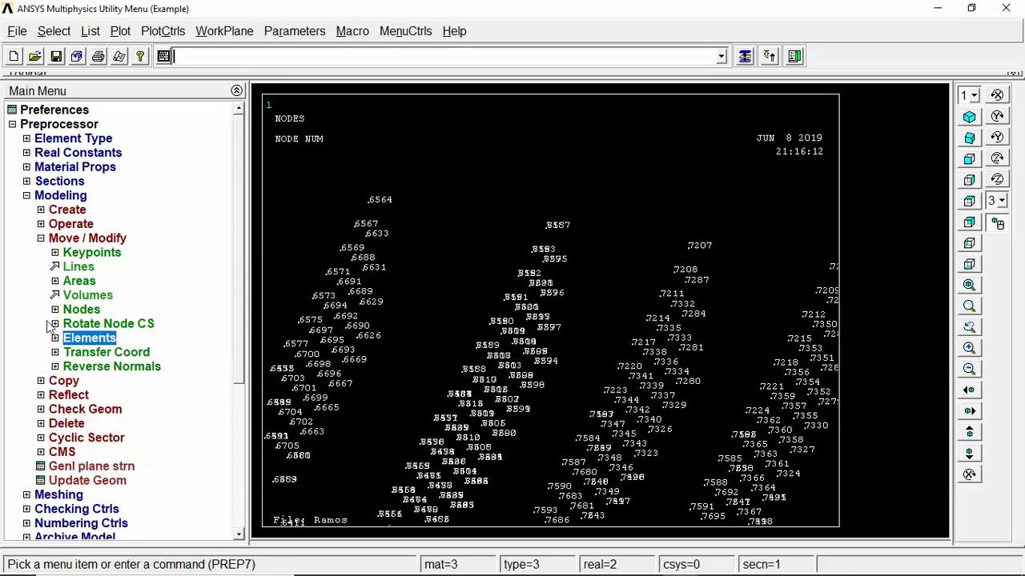
pyautogui.click(41, 239)
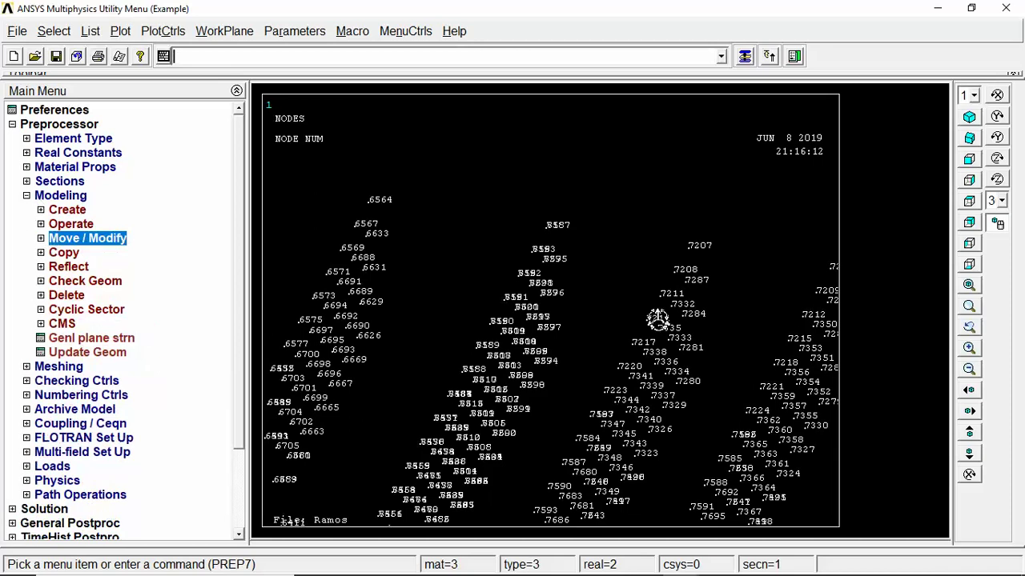
pyautogui.click(26, 196)
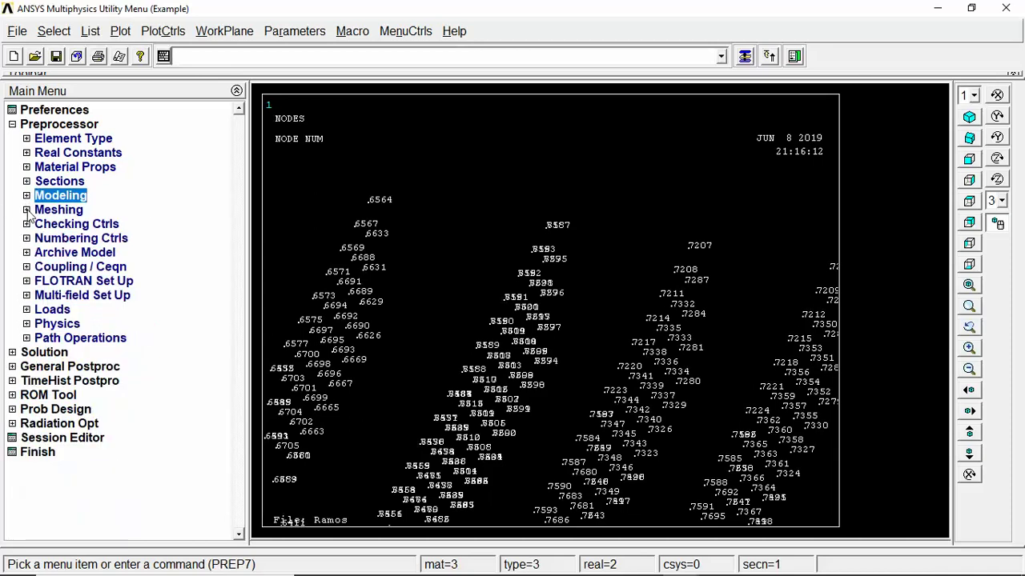
pyautogui.click(27, 210)
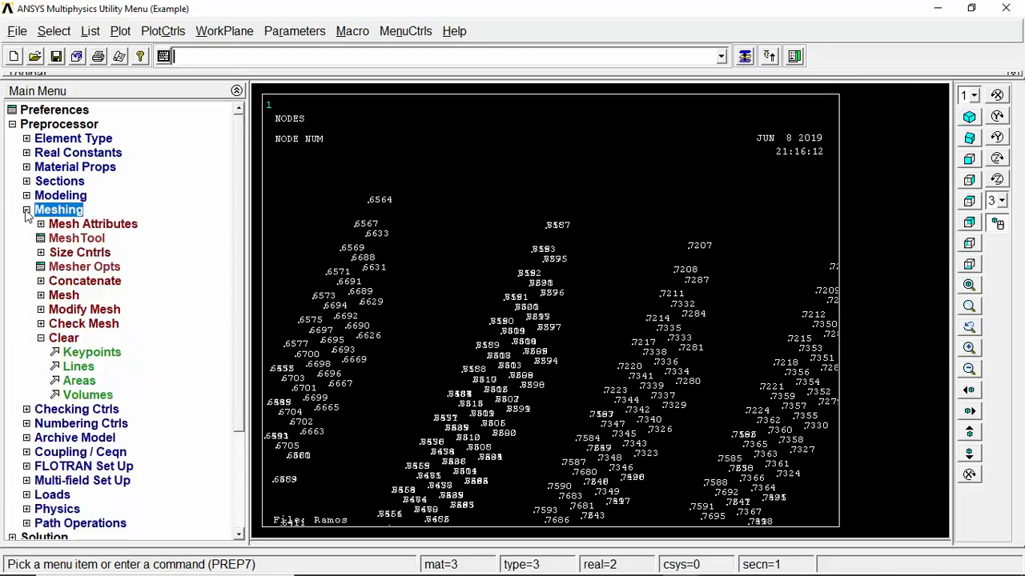
pyautogui.click(41, 338)
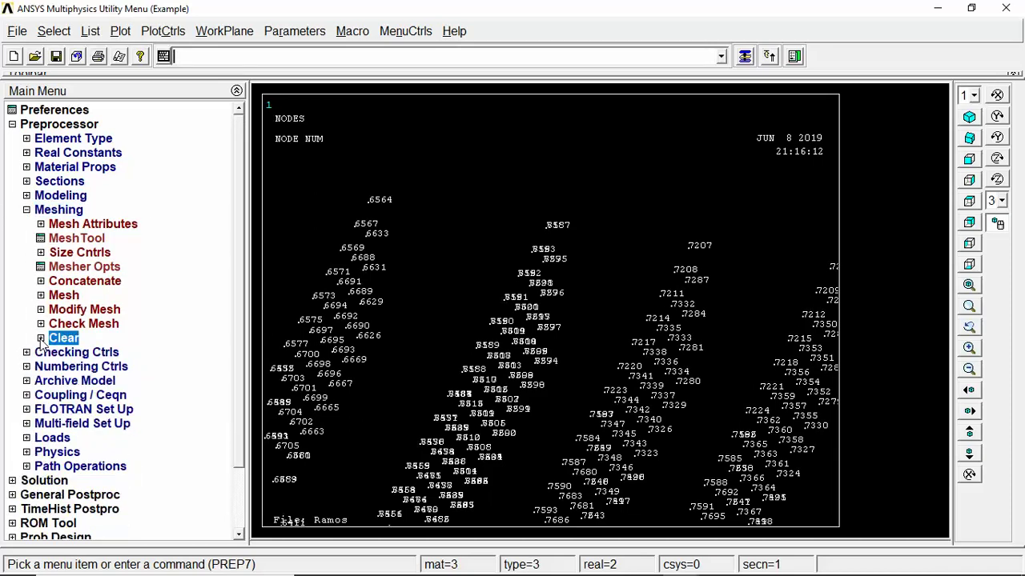
pyautogui.click(26, 209)
pyautogui.click(26, 238)
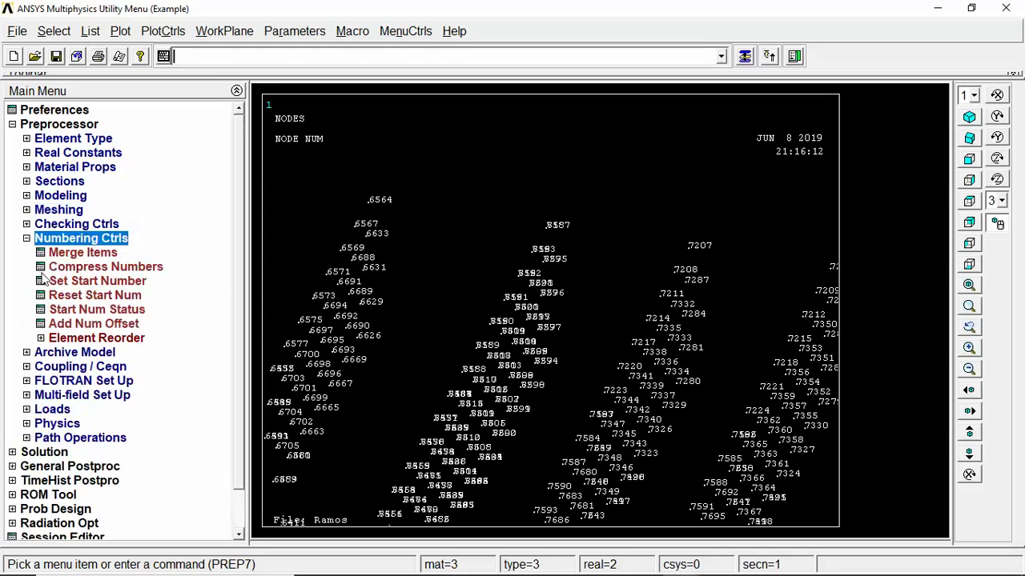
pyautogui.click(80, 254)
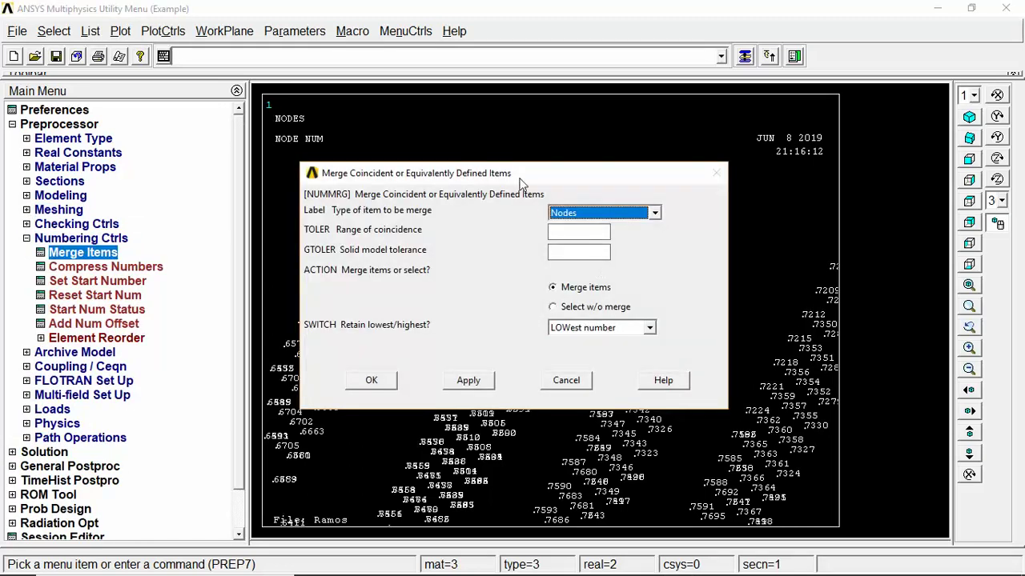
pyautogui.moveTo(520, 181); pyautogui.dragTo(255, 124)
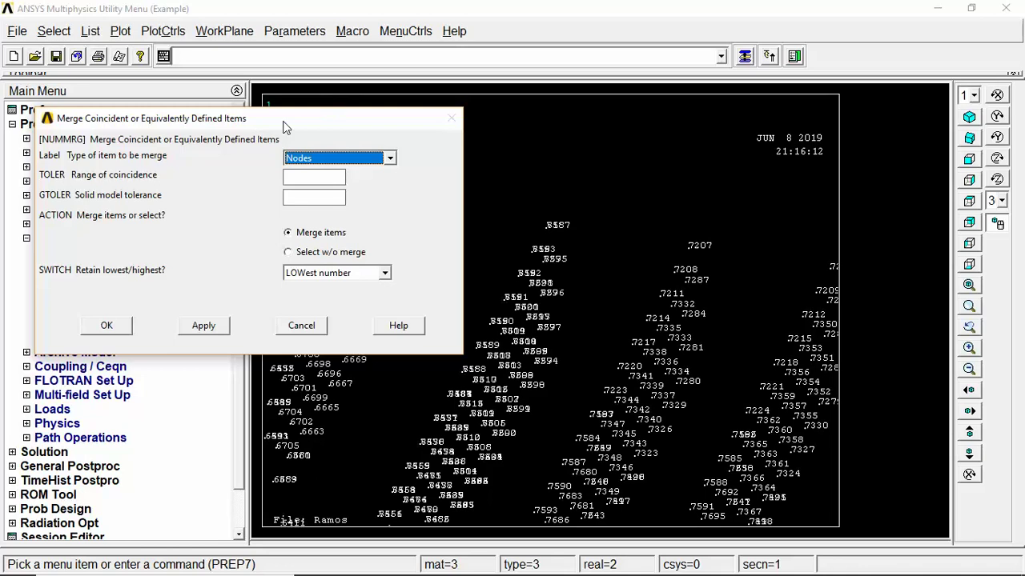
# - Merge the coincident nodes with blank tolerances, using the Merge items action and retaining the lowest number
pyautogui.click(303, 178)
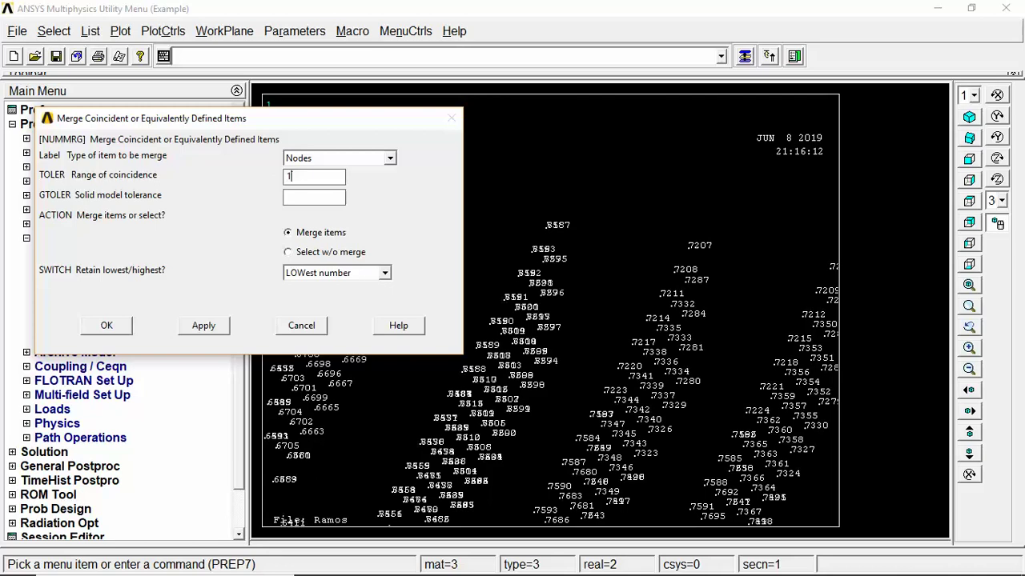
pyautogui.write('1')
pyautogui.press('BackSpace')
pyautogui.click(317, 276)
pyautogui.click(317, 276)
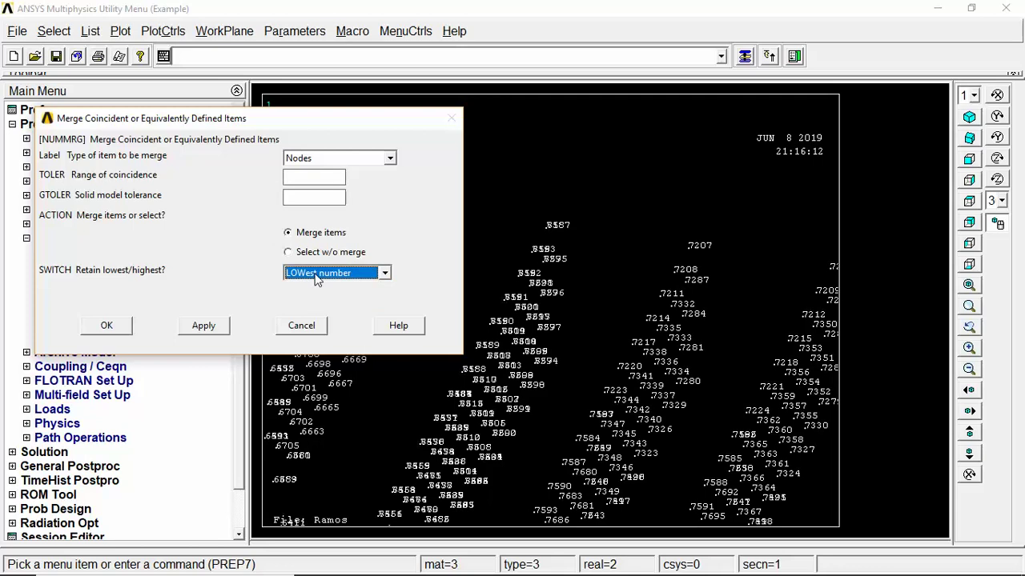
pyautogui.click(317, 275)
pyautogui.click(317, 276)
pyautogui.moveTo(202, 129)
pyautogui.mouseDown()
pyautogui.moveTo(287, 127)
pyautogui.moveTo(193, 122)
pyautogui.moveTo(209, 126)
pyautogui.mouseUp()
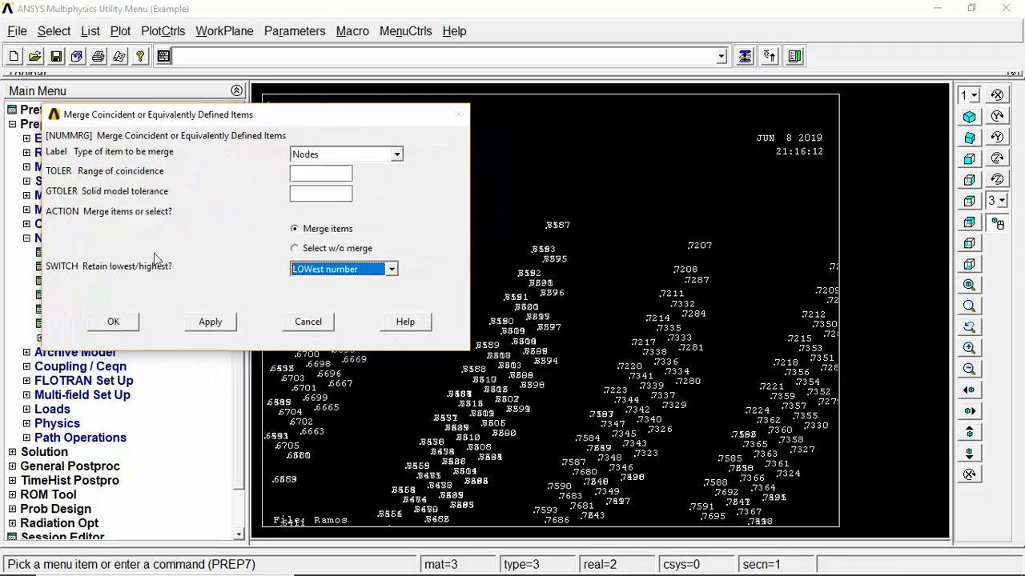
pyautogui.click(114, 322)
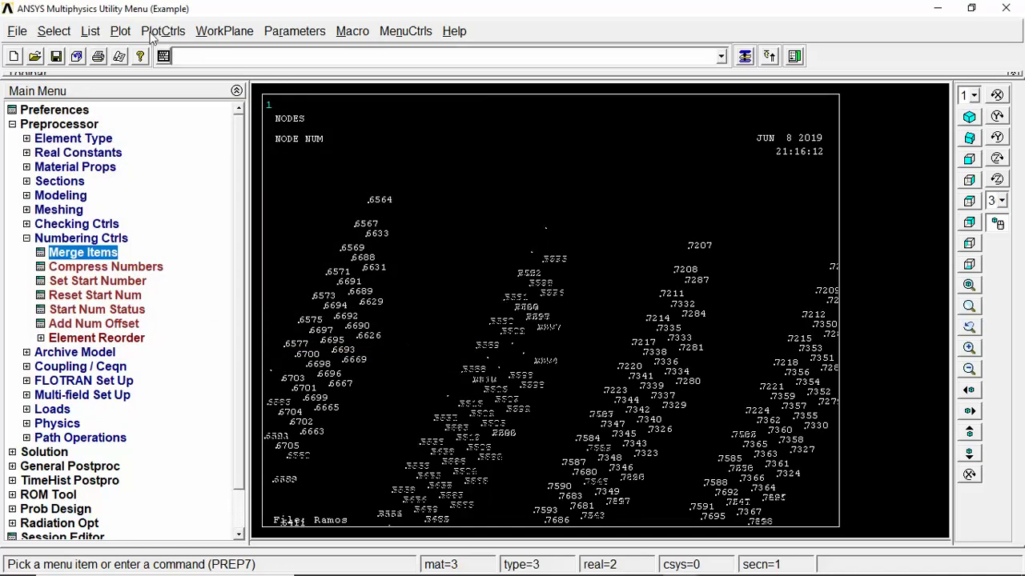
# - Plot the nodes again and examine the node numbers at the interface and across the whole end block
pyautogui.click(120, 31)
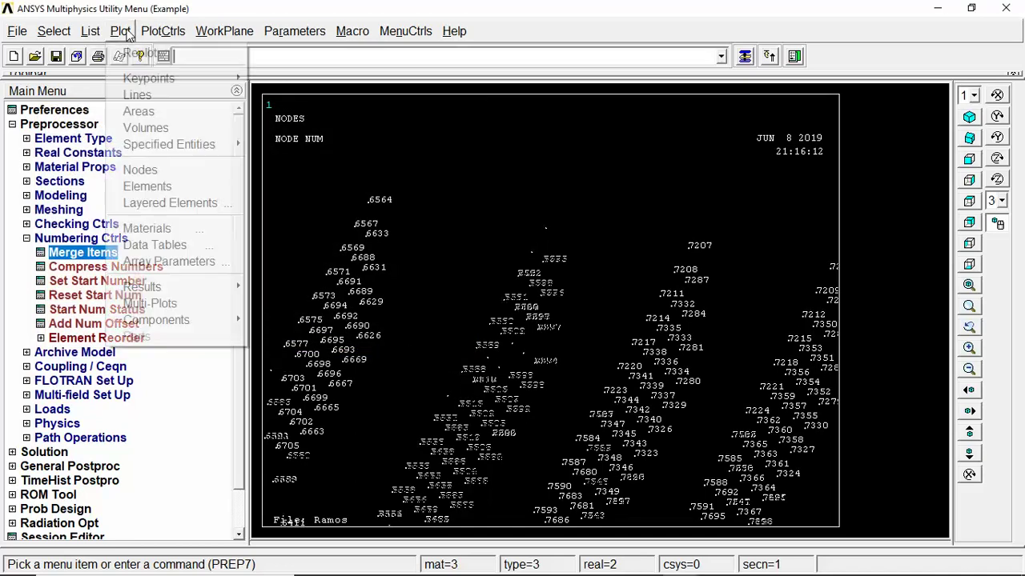
pyautogui.click(158, 170)
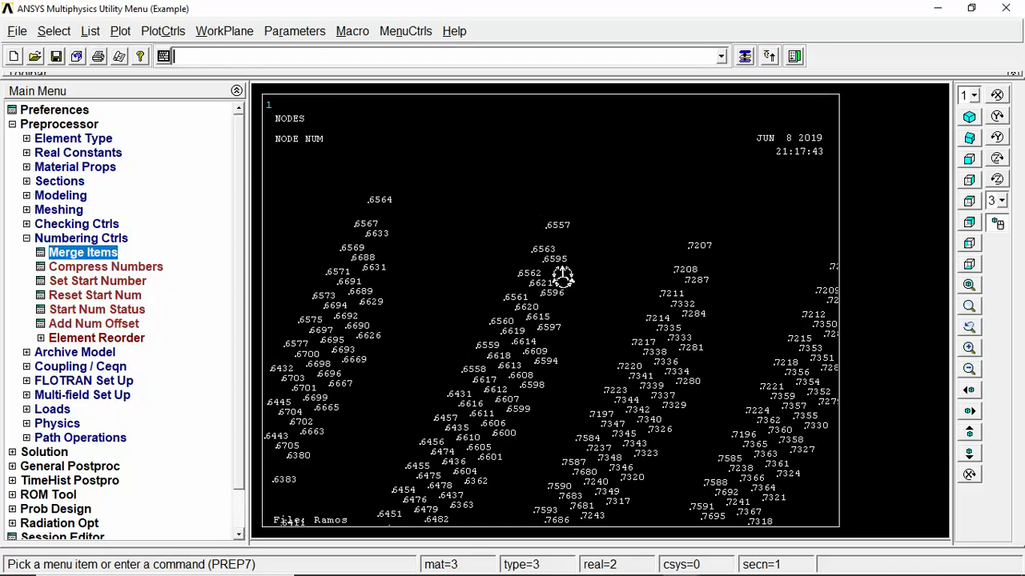
pyautogui.moveTo(474, 320); pyautogui.dragTo(542, 225)
pyautogui.moveTo(527, 312); pyautogui.dragTo(633, 179)
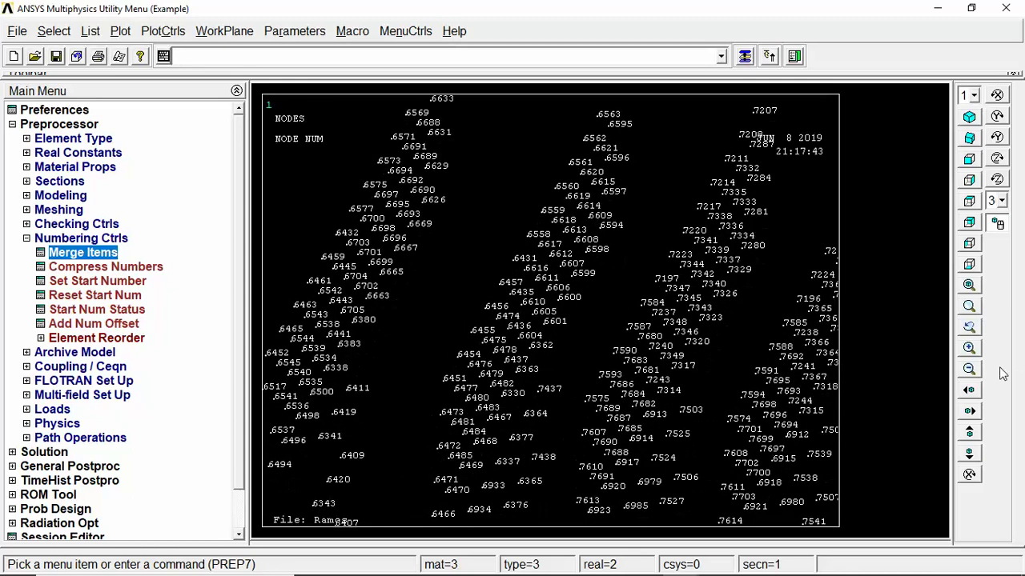
pyautogui.click(969, 369)
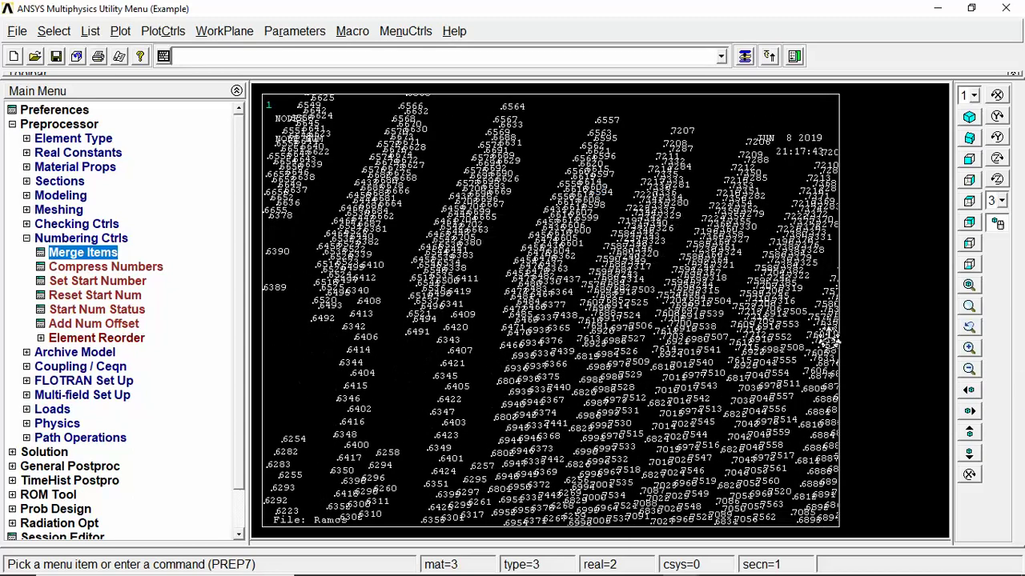
pyautogui.click(968, 369)
pyautogui.moveTo(562, 352); pyautogui.dragTo(459, 236)
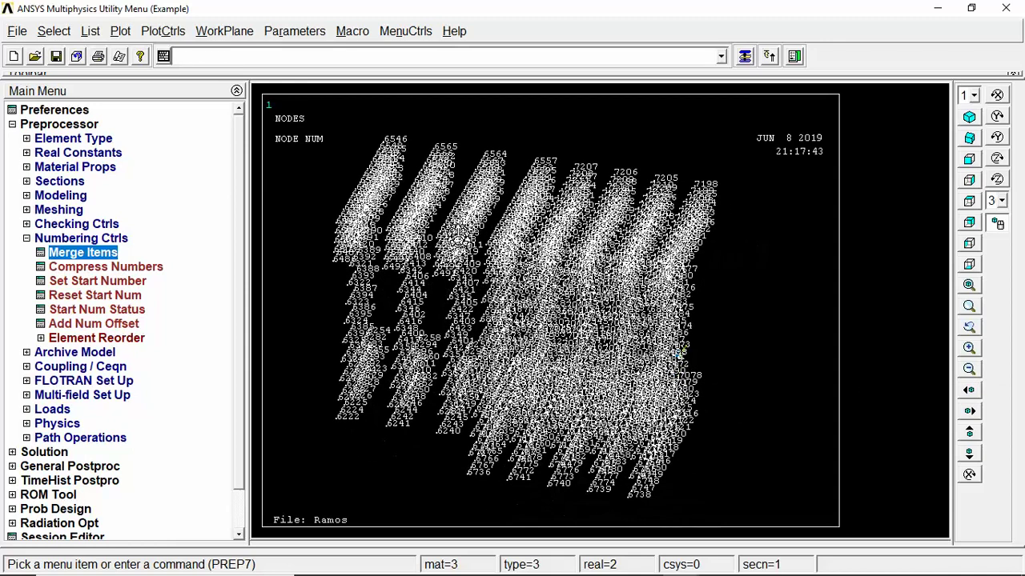
# - Unselect the lines attached to areas and plot only the remaining reinforcement lines
pyautogui.click(120, 31)
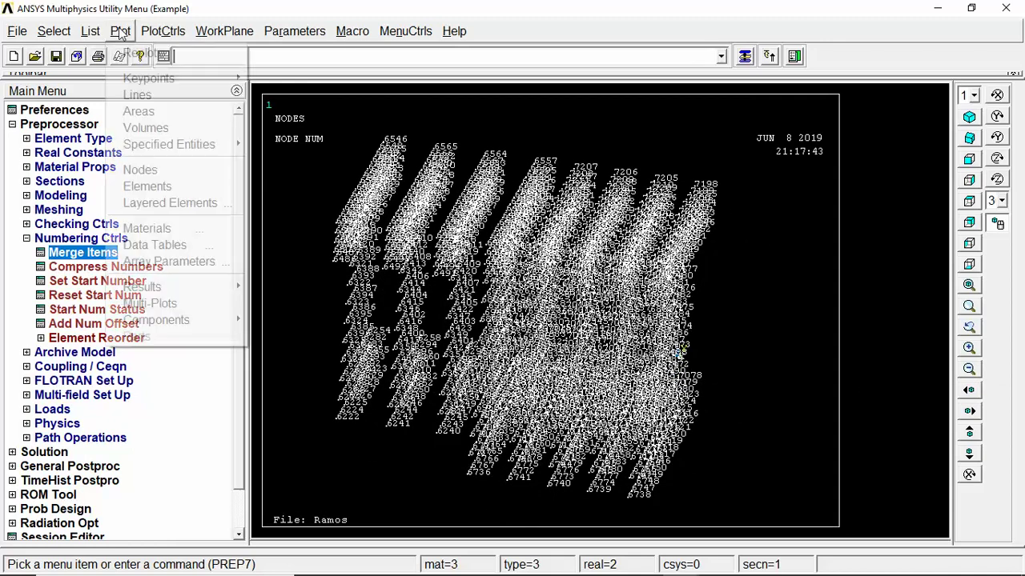
pyautogui.click(135, 96)
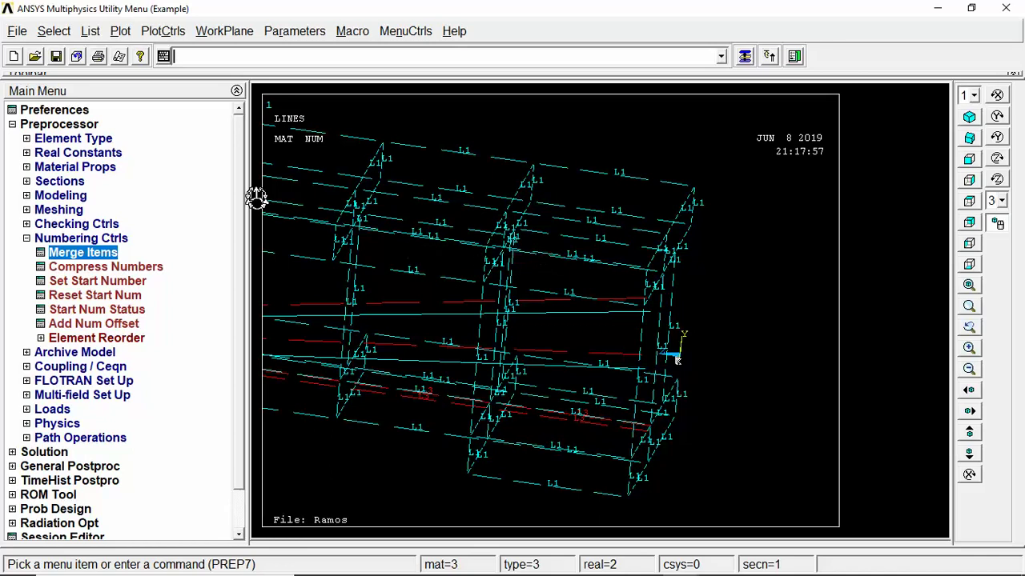
pyautogui.click(56, 30)
pyautogui.click(68, 51)
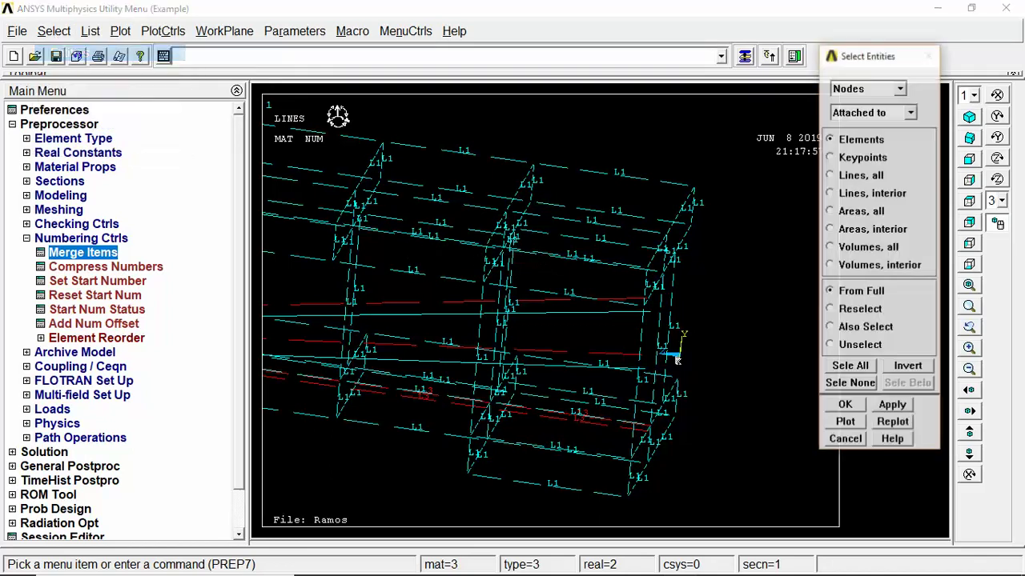
pyautogui.click(900, 88)
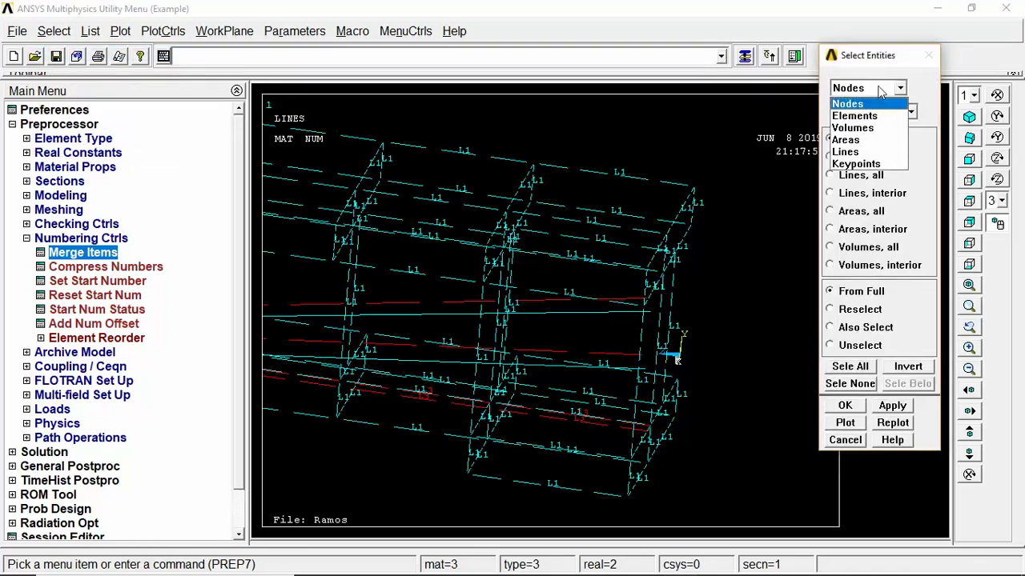
pyautogui.click(867, 152)
pyautogui.click(864, 112)
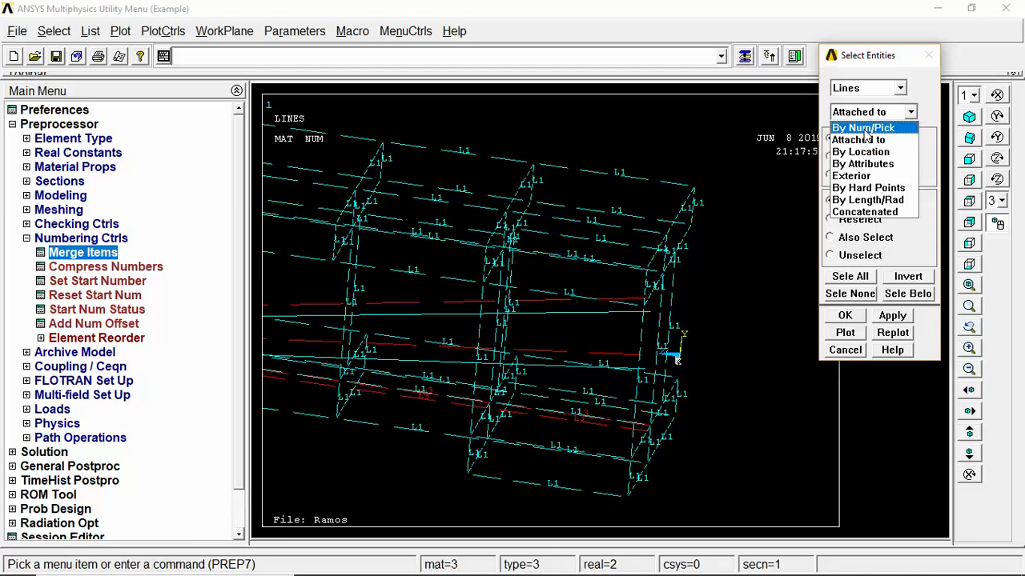
pyautogui.click(869, 127)
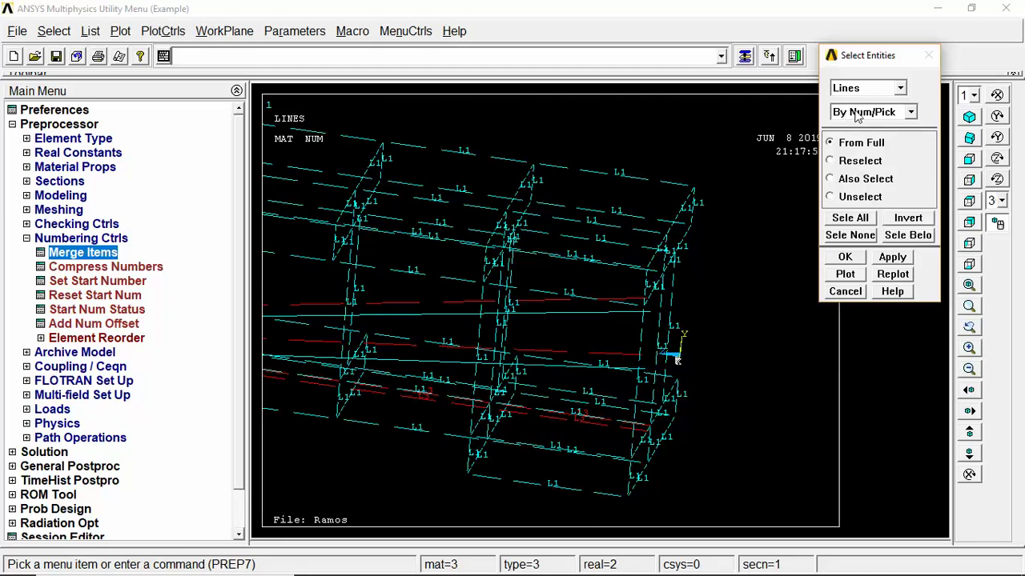
pyautogui.click(857, 113)
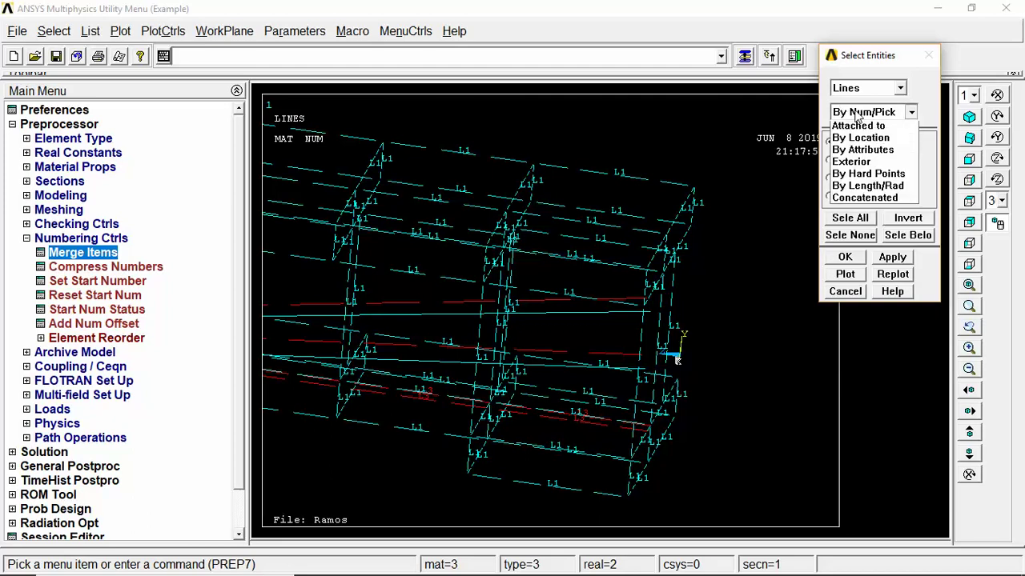
pyautogui.click(860, 140)
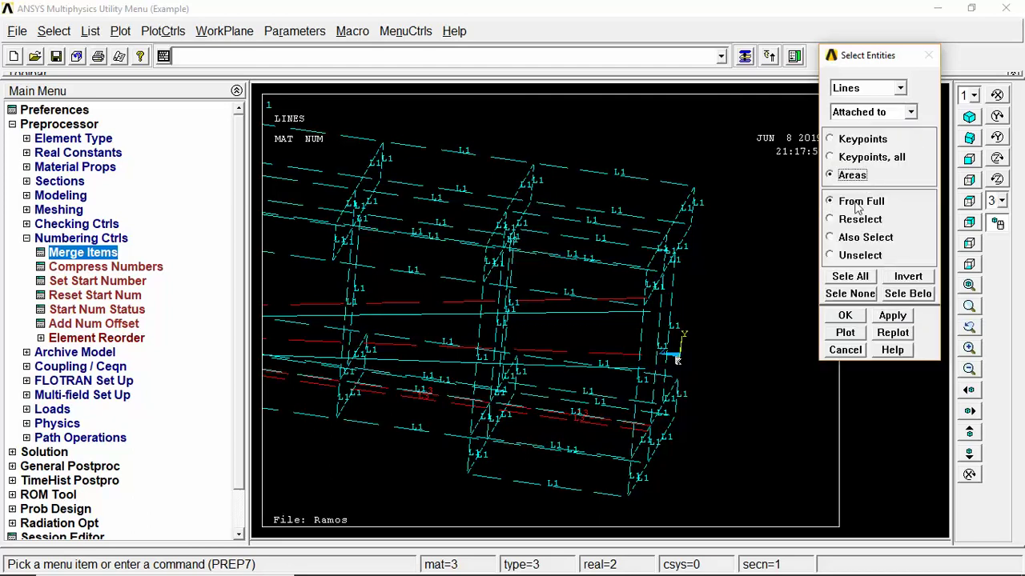
pyautogui.click(845, 315)
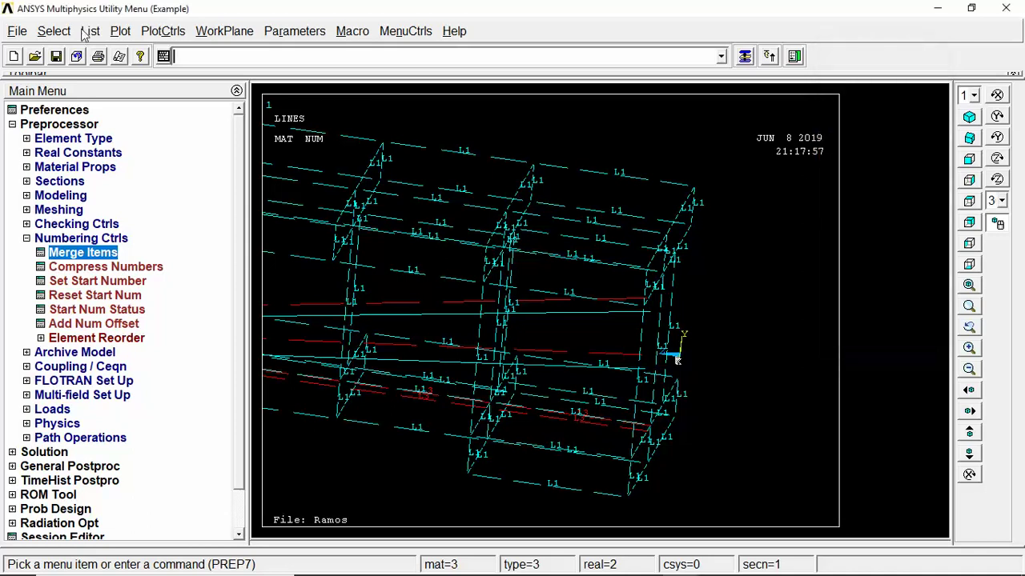
pyautogui.click(122, 32)
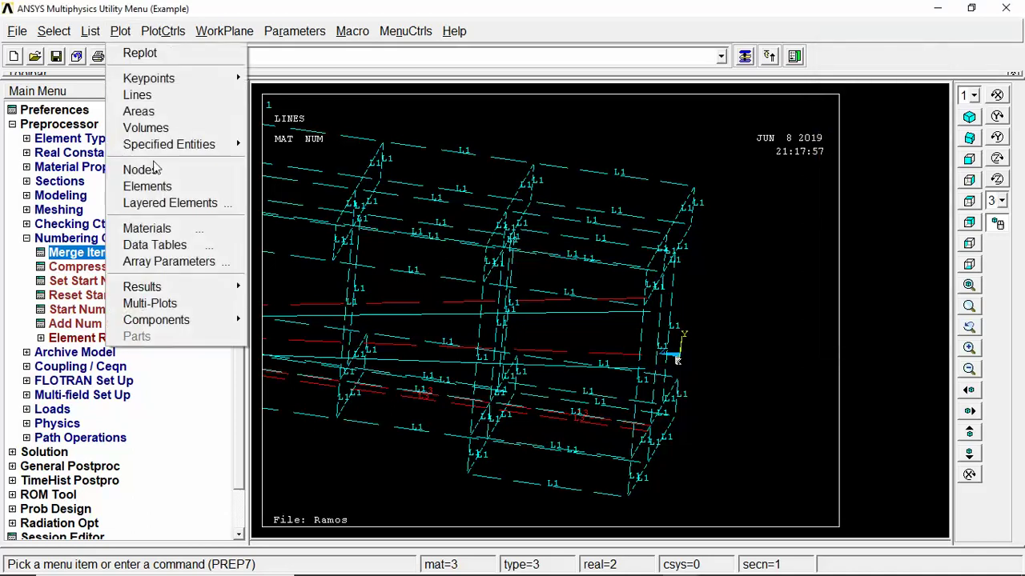
pyautogui.click(148, 94)
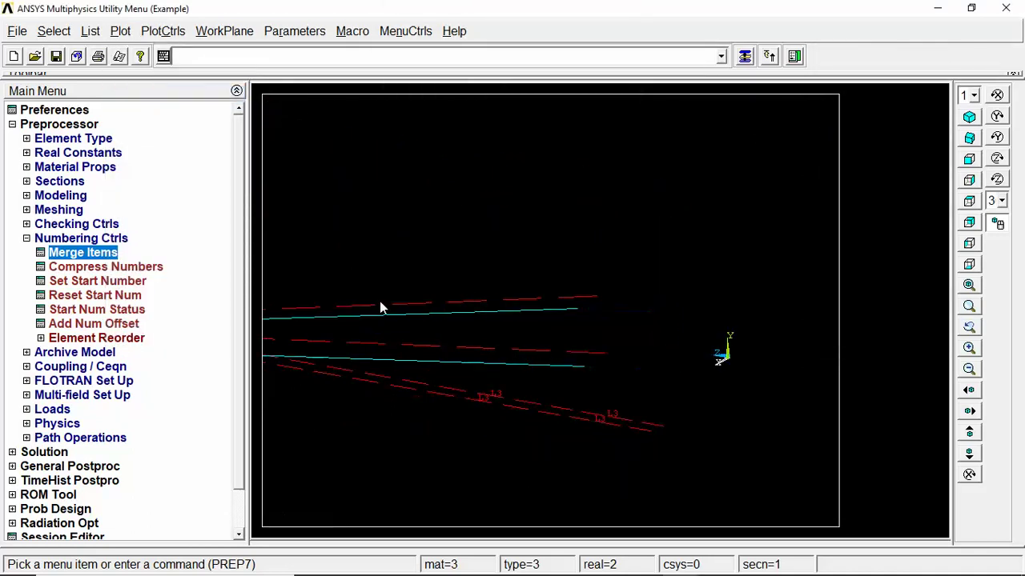
# - Try to isolate the reinforcement by unselecting the elements attached to the selected lines, and plot the elements
pyautogui.click(54, 31)
pyautogui.click(69, 48)
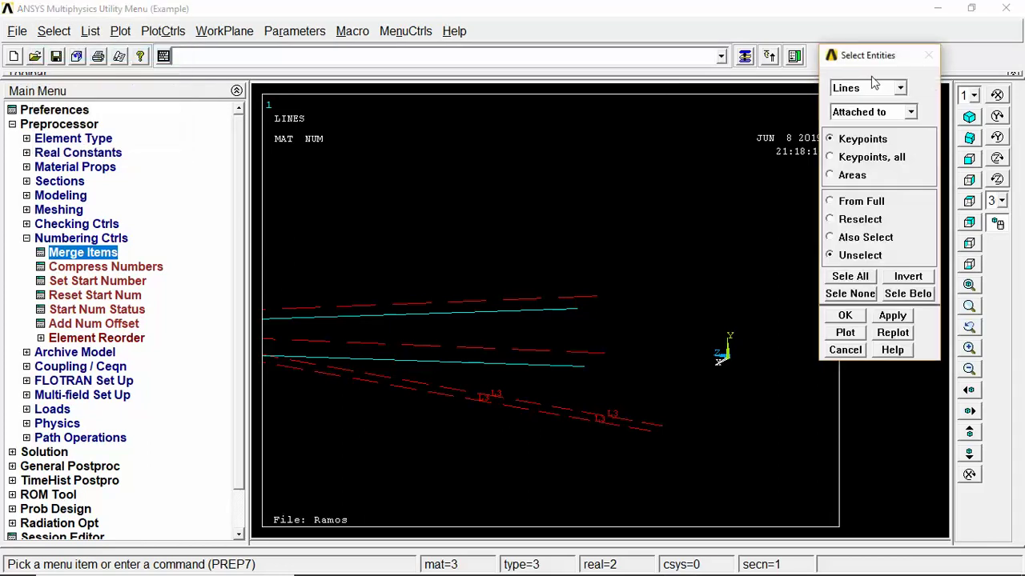
pyautogui.click(872, 88)
pyautogui.click(865, 116)
pyautogui.click(871, 113)
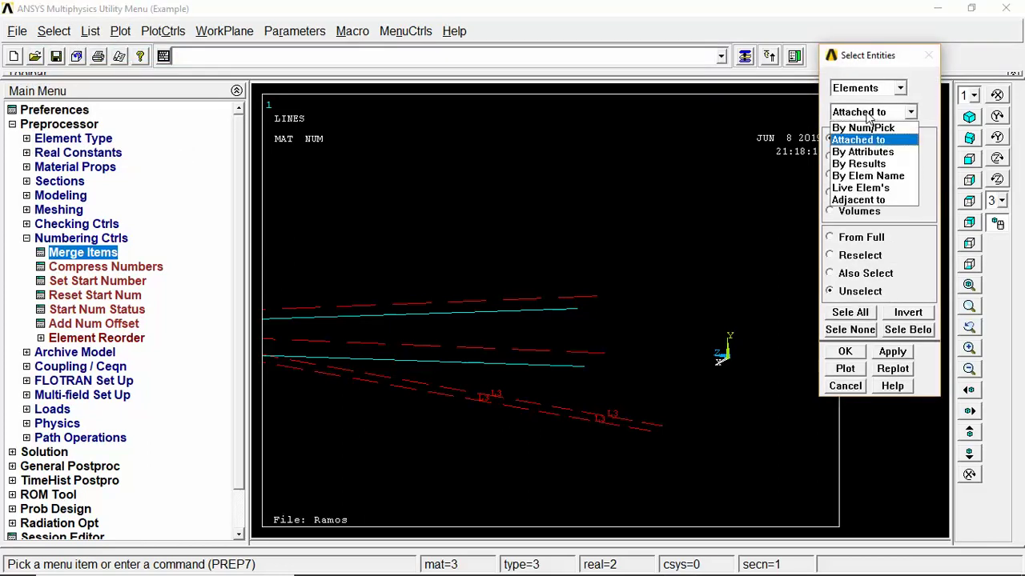
pyautogui.click(869, 140)
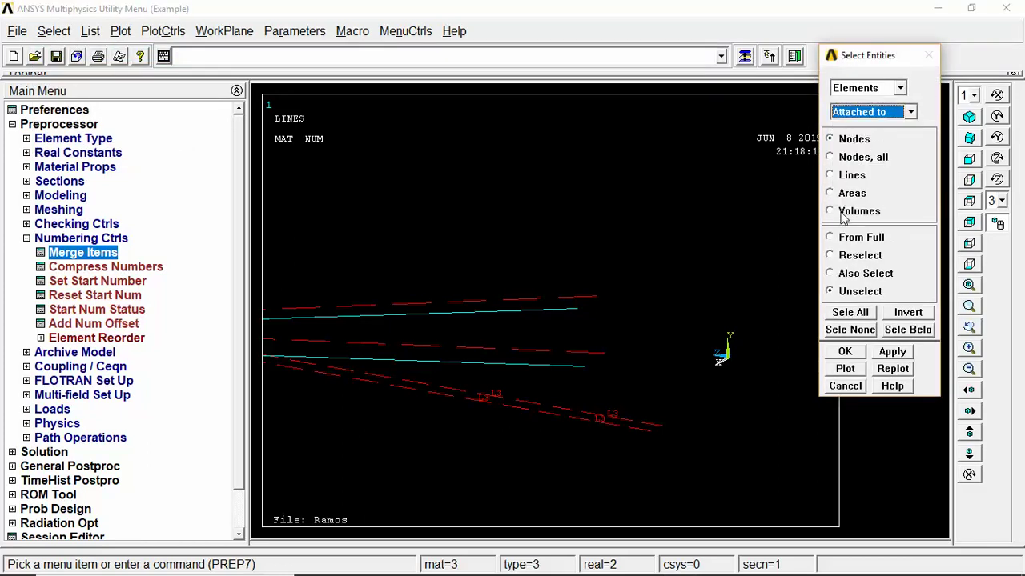
pyautogui.click(831, 175)
pyautogui.click(840, 352)
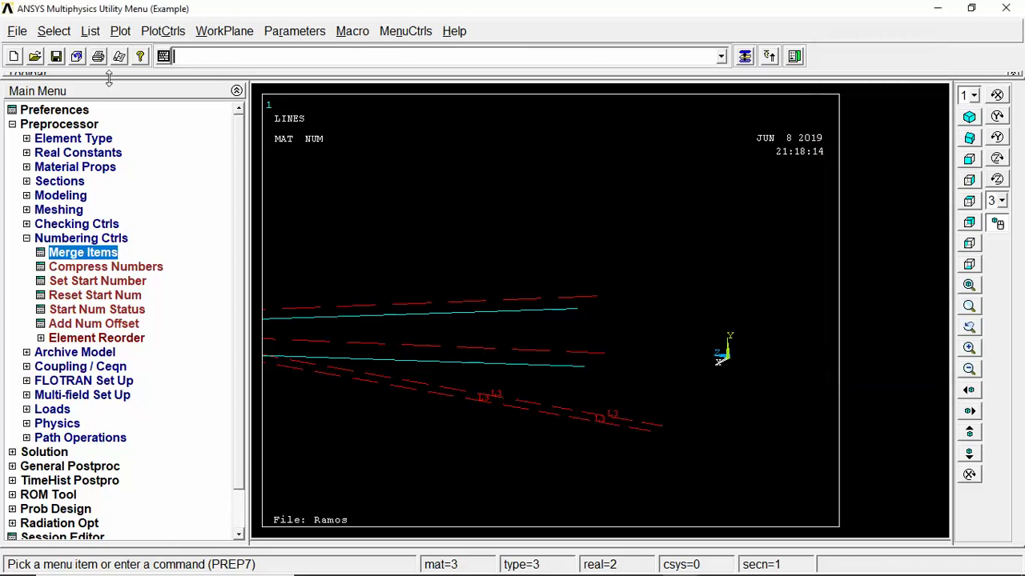
pyautogui.click(127, 34)
pyautogui.click(160, 185)
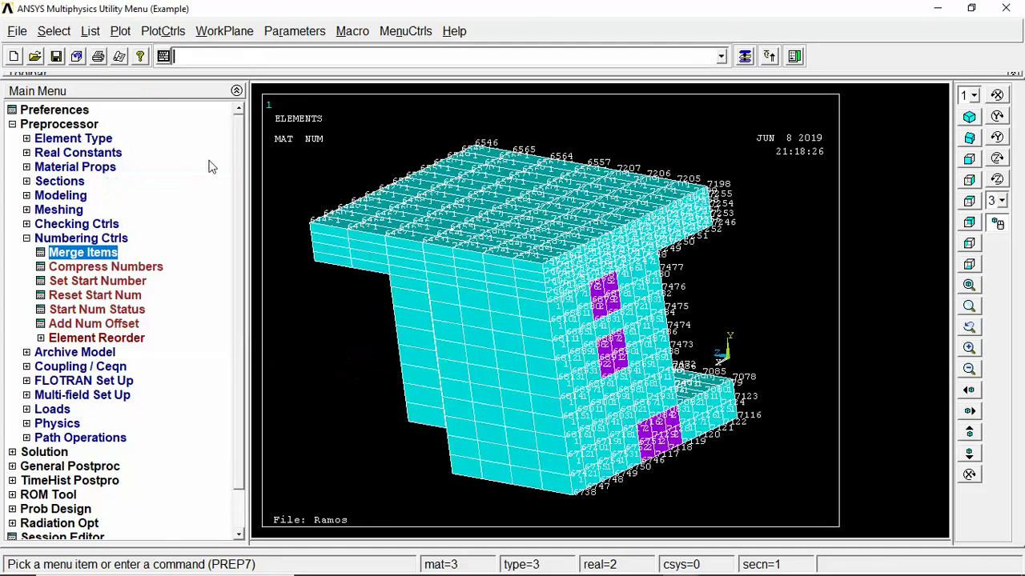
# - Select the elements attached to the reinforcement lines from the full set and plot the elements
pyautogui.click(56, 32)
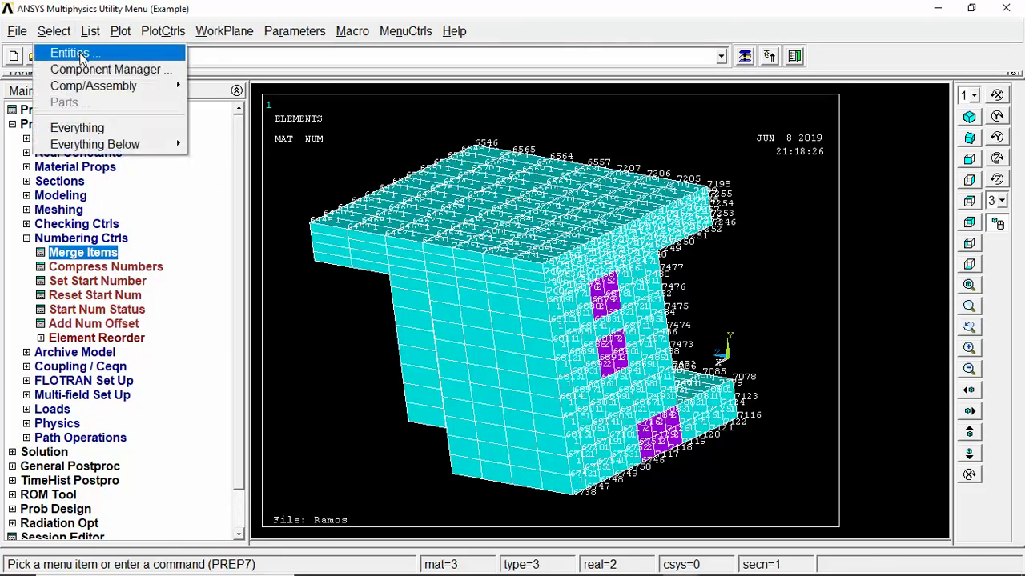
pyautogui.click(73, 50)
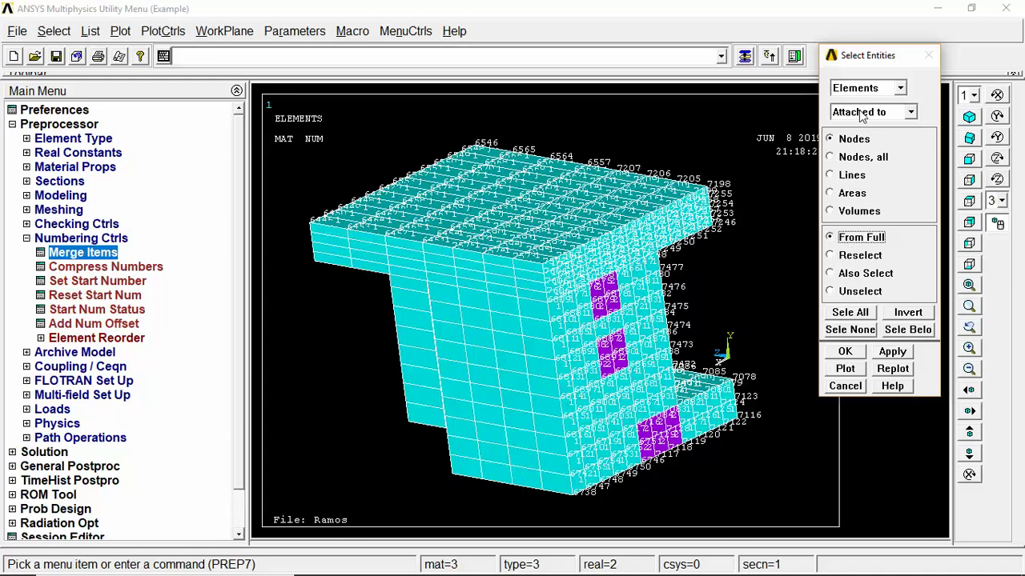
pyautogui.click(853, 351)
pyautogui.click(120, 30)
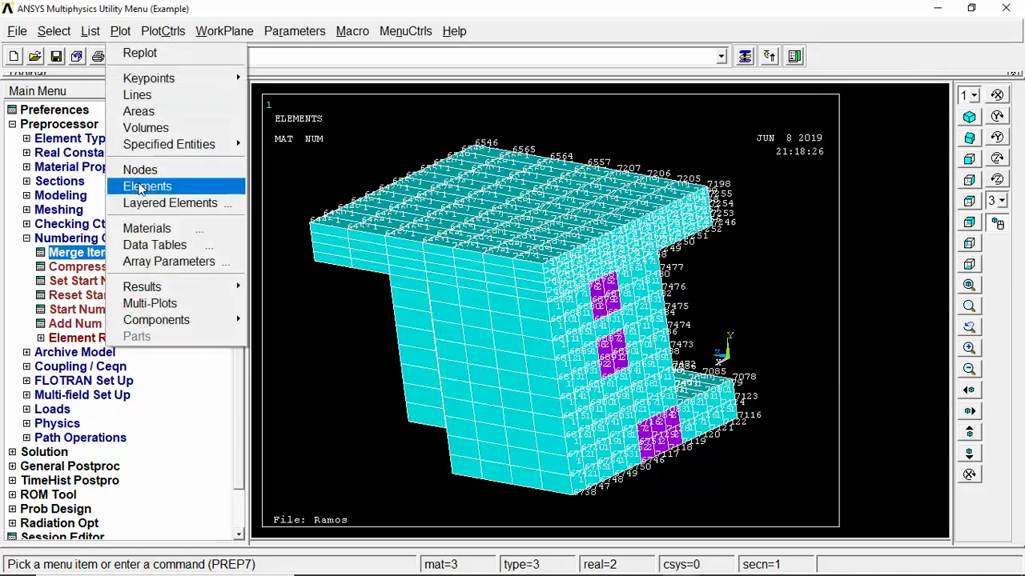
pyautogui.click(164, 187)
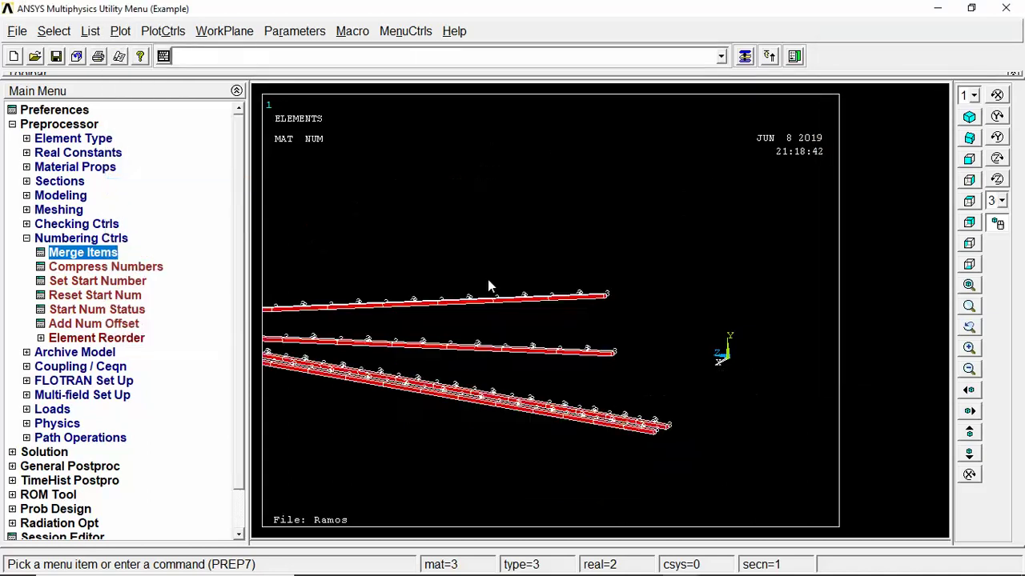
# - Select from the full set the nodes attached to the reinforcement elements and plot the nodes
pyautogui.click(54, 31)
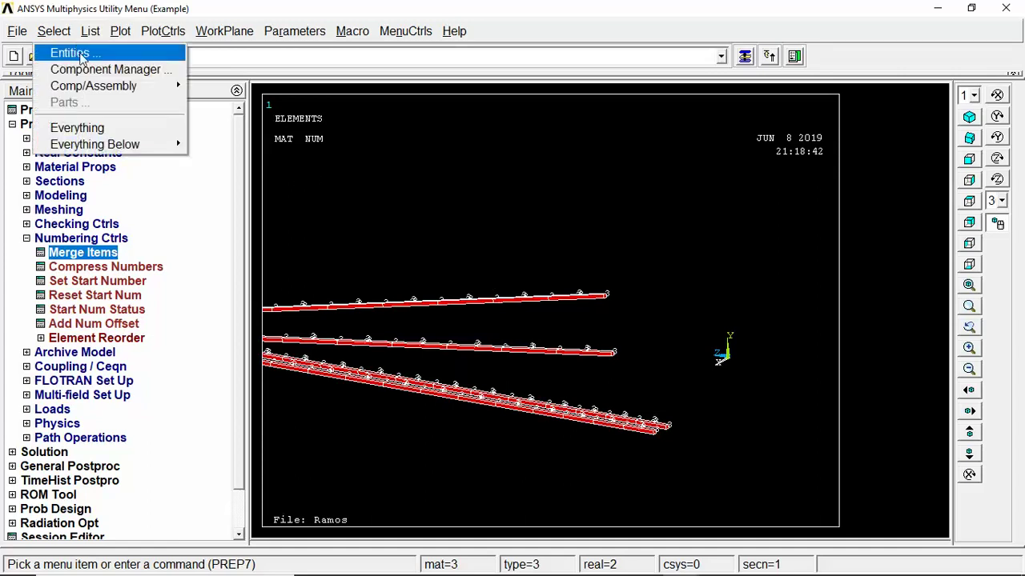
pyautogui.click(69, 51)
pyautogui.click(881, 90)
pyautogui.click(876, 101)
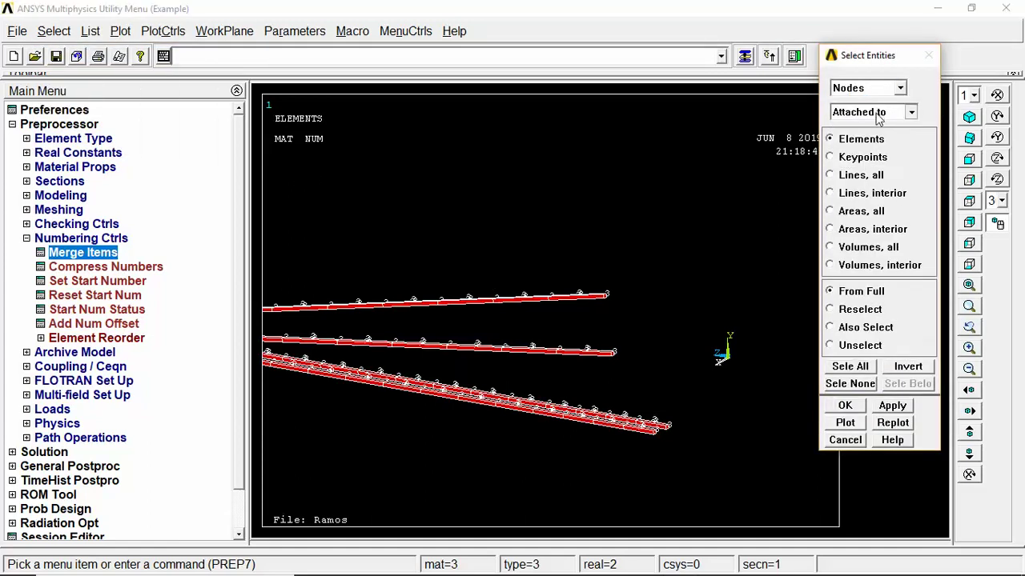
pyautogui.click(880, 112)
pyautogui.click(878, 130)
pyautogui.click(873, 113)
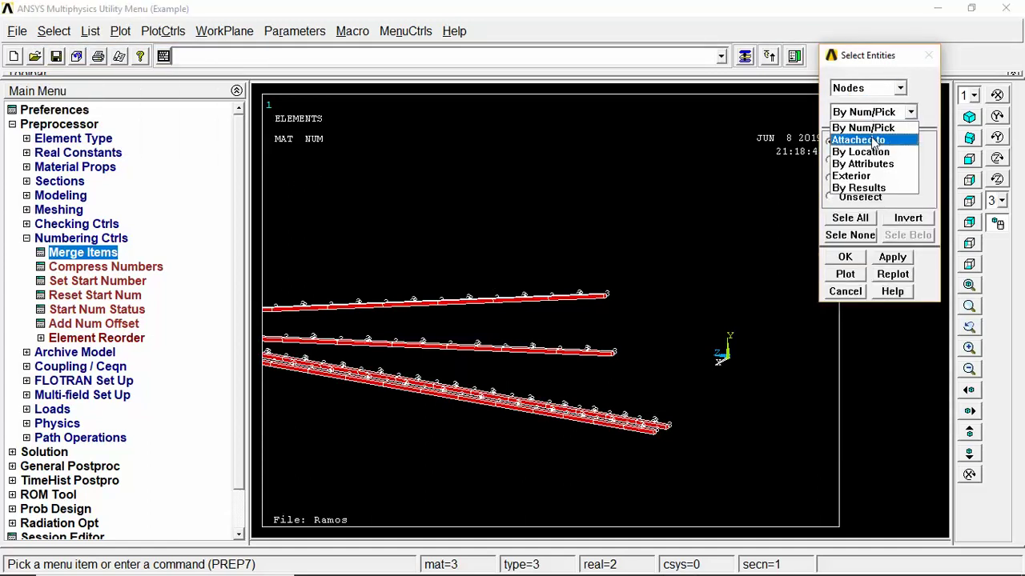
pyautogui.click(871, 137)
pyautogui.click(845, 405)
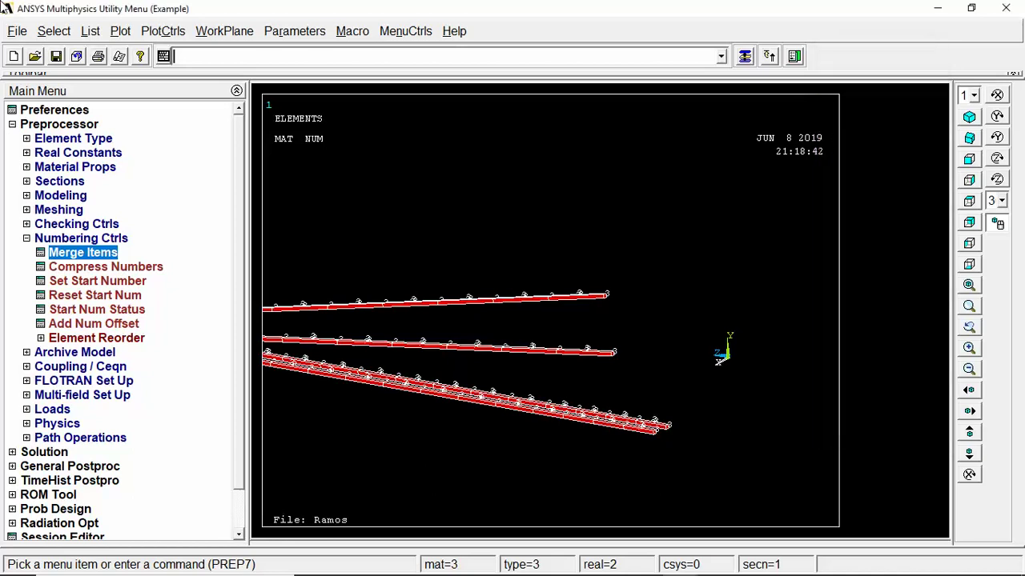
pyautogui.click(121, 34)
pyautogui.click(139, 168)
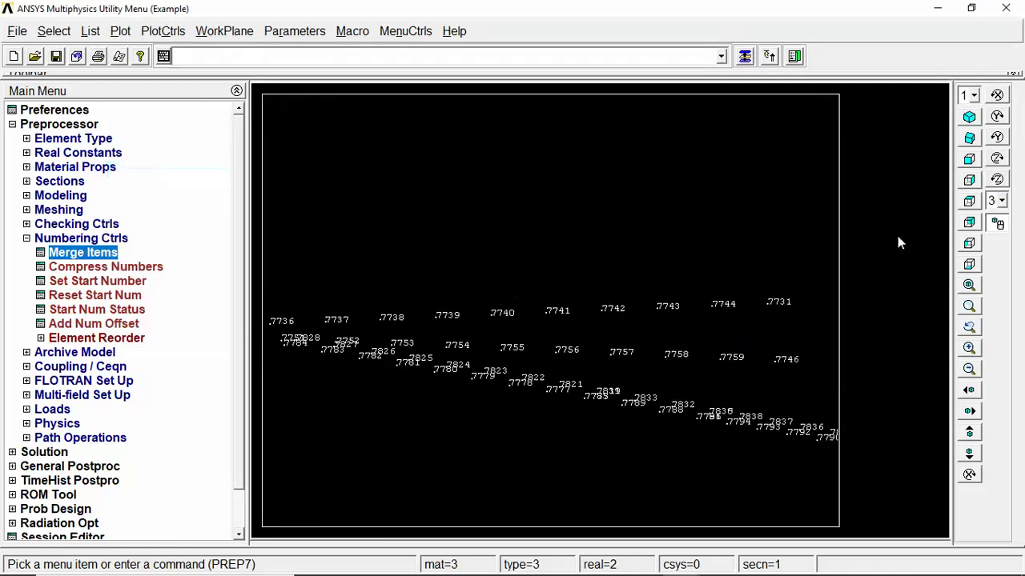
# - Merge the coincident reinforcement nodes with blank tolerances, using the Merge items action and retaining the lowest number, and plot the nodes again
pyautogui.moveTo(451, 294)
pyautogui.keyDown('ctrl'); pyautogui.mouseDown(button='right')
pyautogui.moveTo(371, 300)
pyautogui.moveTo(366, 242)
pyautogui.moveTo(723, 379)
pyautogui.moveTo(512, 331)
pyautogui.mouseUp(button='right'); pyautogui.keyUp('ctrl')
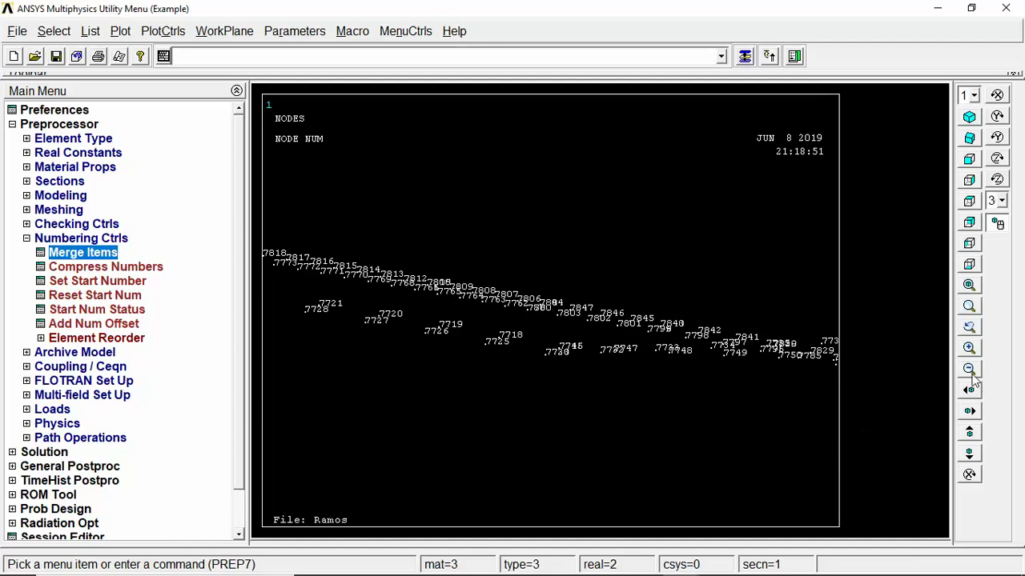
pyautogui.click(969, 348)
pyautogui.click(969, 348)
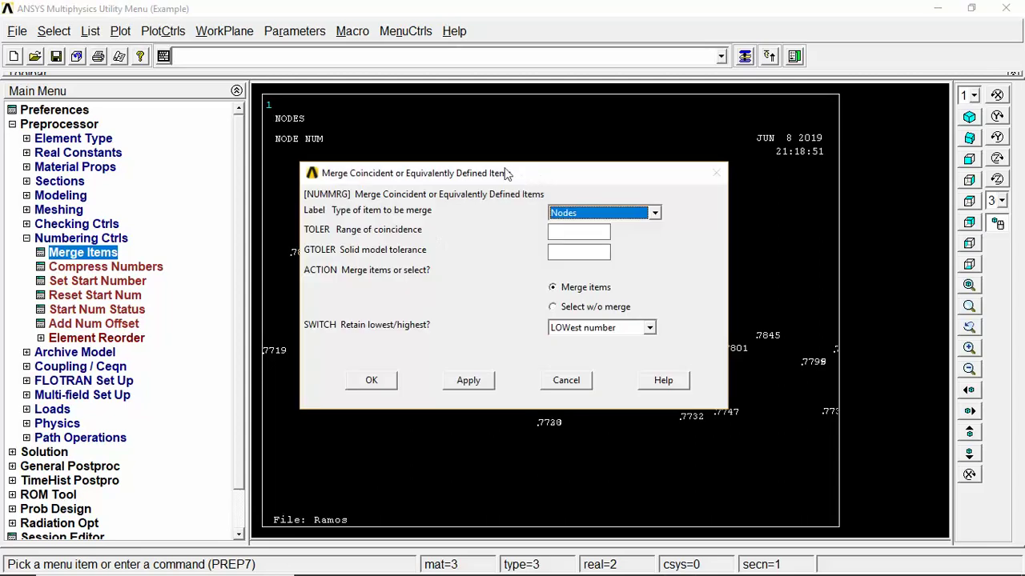
pyautogui.moveTo(506, 174); pyautogui.dragTo(233, 60)
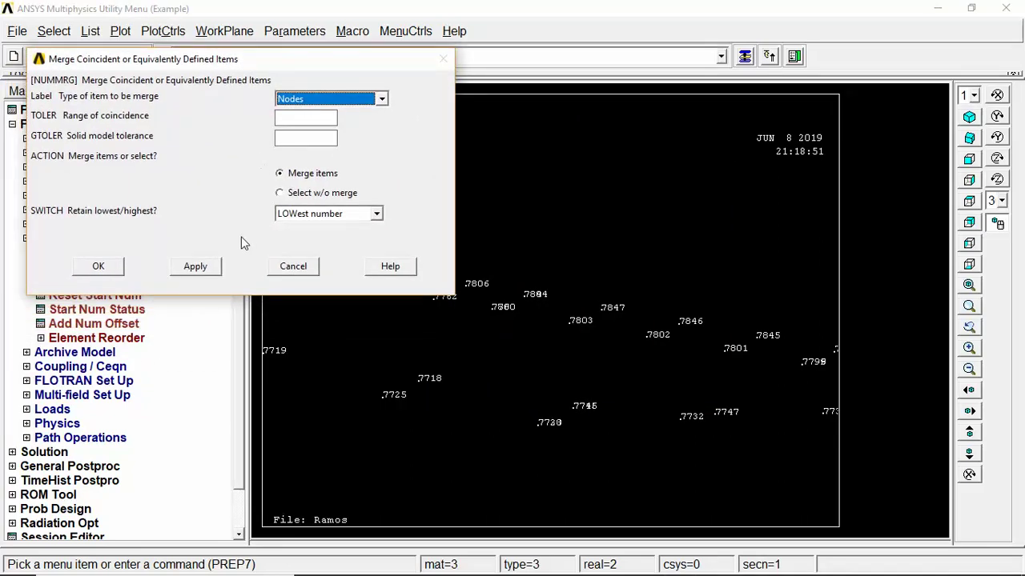
pyautogui.click(97, 267)
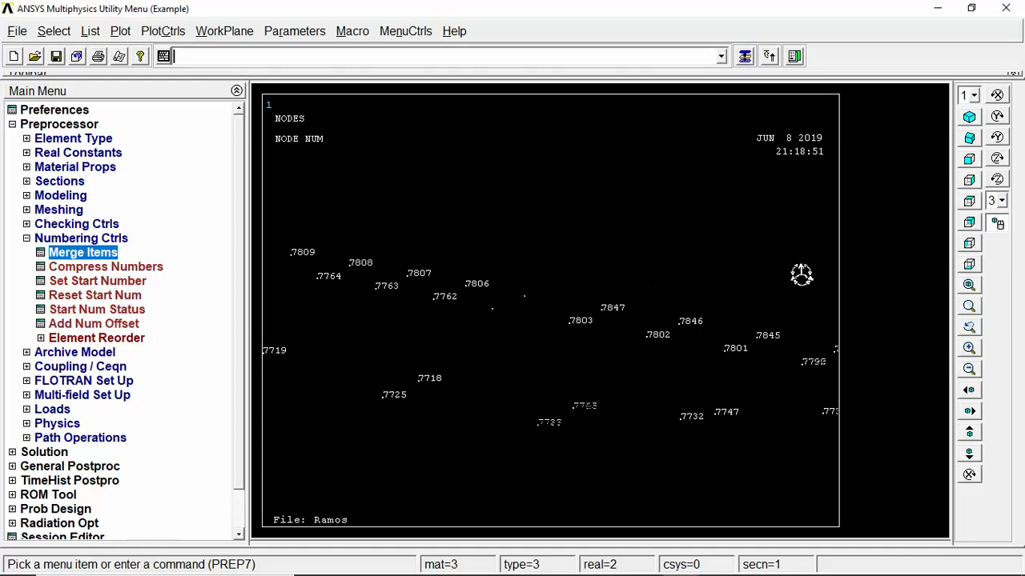
pyautogui.click(120, 31)
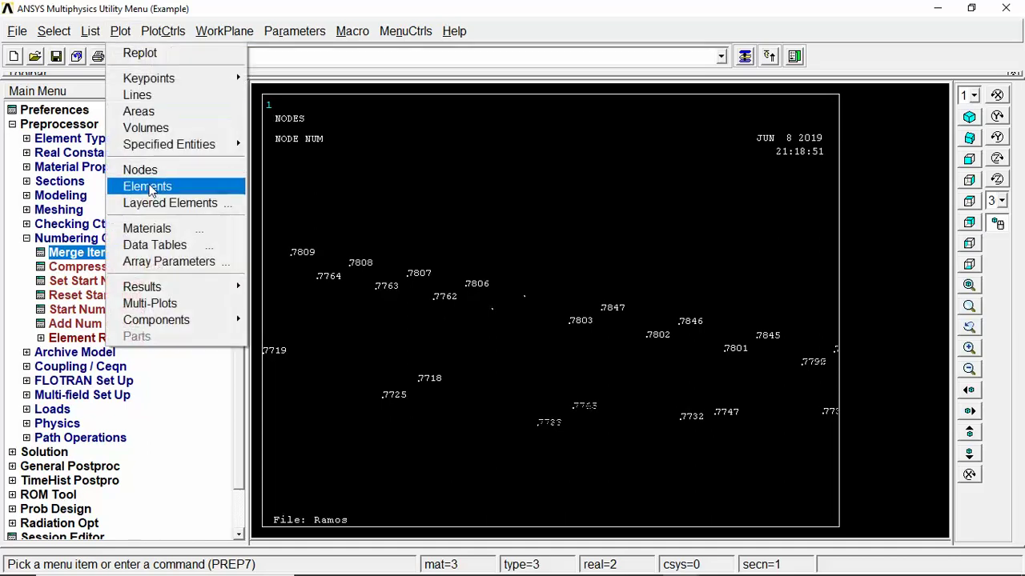
pyautogui.click(140, 170)
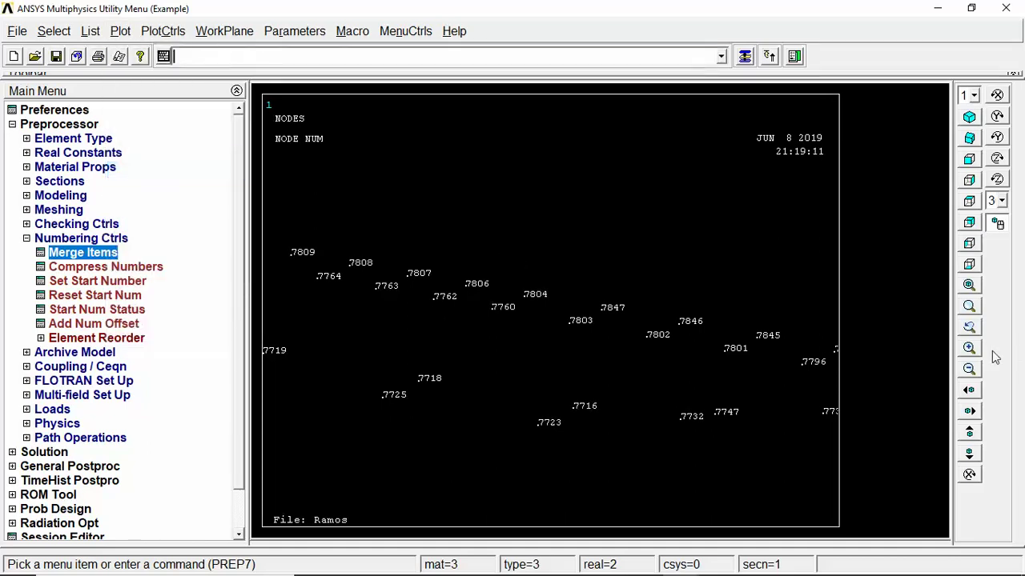
# - Select everything in the model and set the plot numbering to show colors only
pyautogui.click(48, 32)
pyautogui.click(88, 126)
pyautogui.click(163, 31)
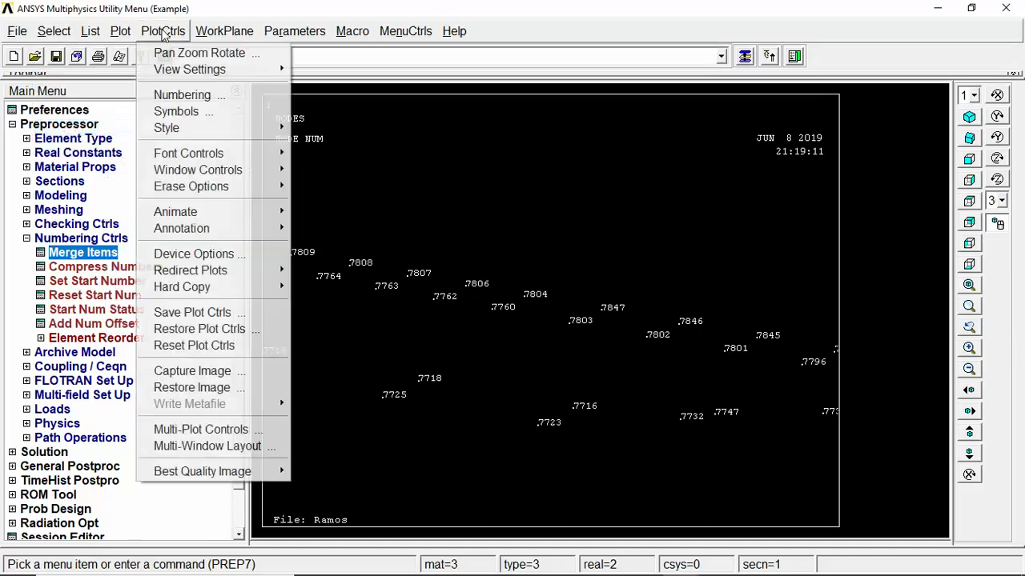
pyautogui.click(182, 96)
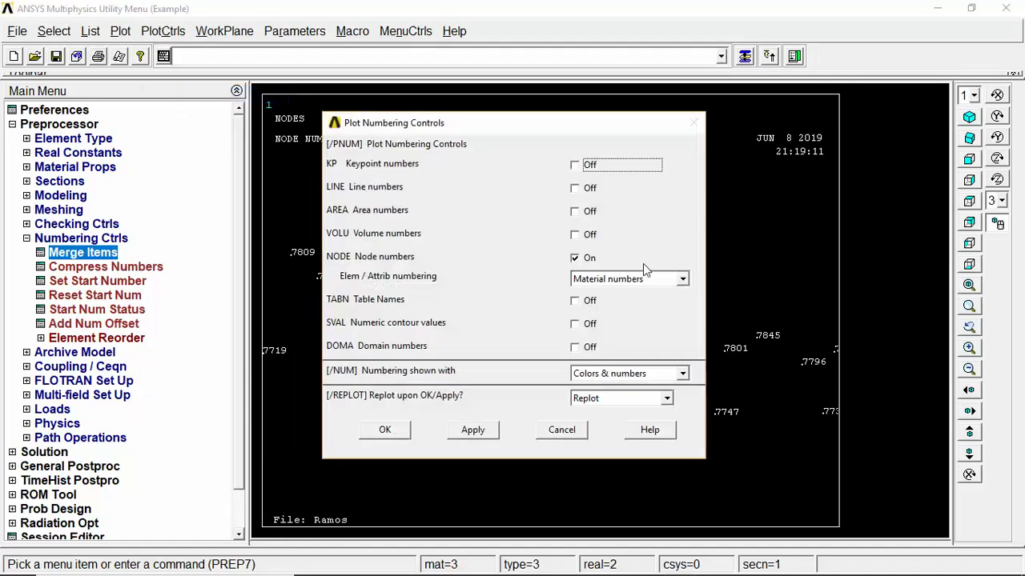
pyautogui.click(609, 373)
pyautogui.click(609, 398)
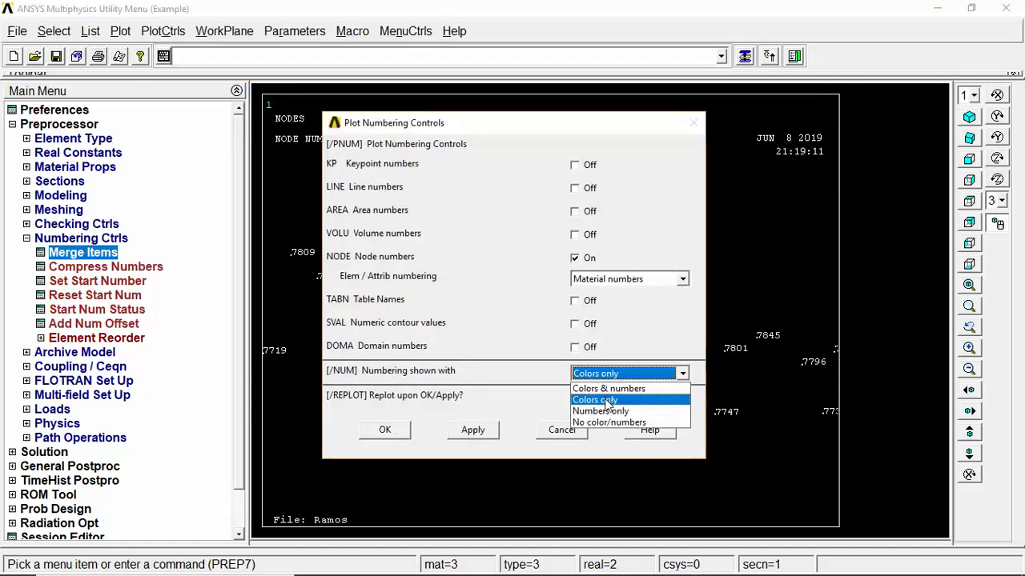
pyautogui.click(385, 430)
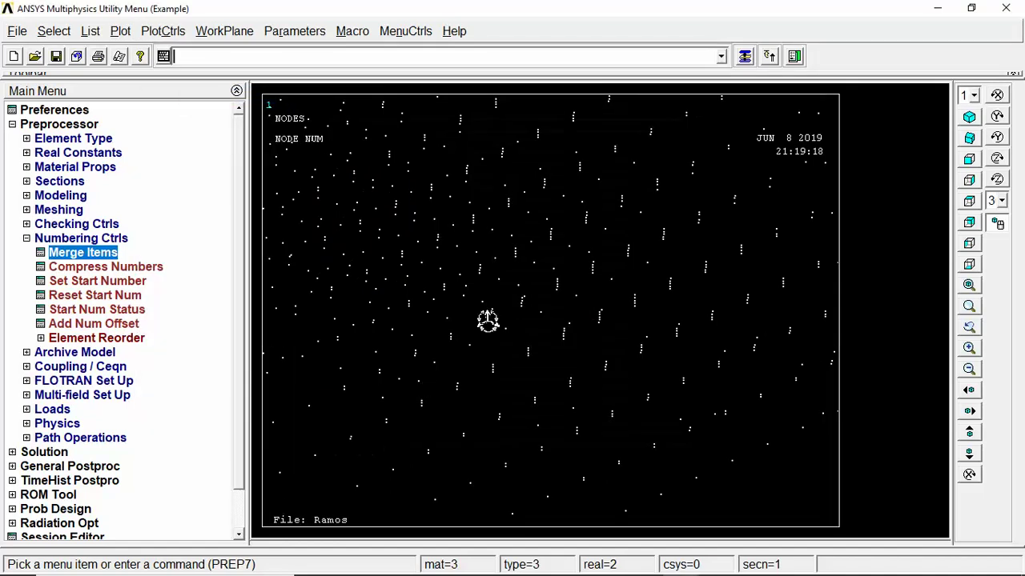
# - Plot all elements of the beam and examine the concrete mesh together with the reinforcement
pyautogui.click(121, 32)
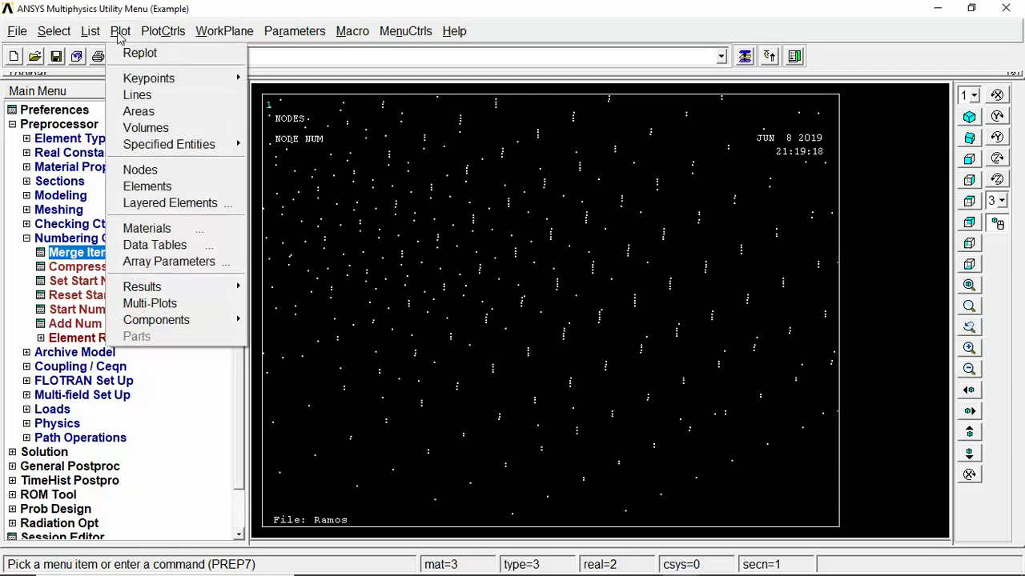
pyautogui.click(157, 191)
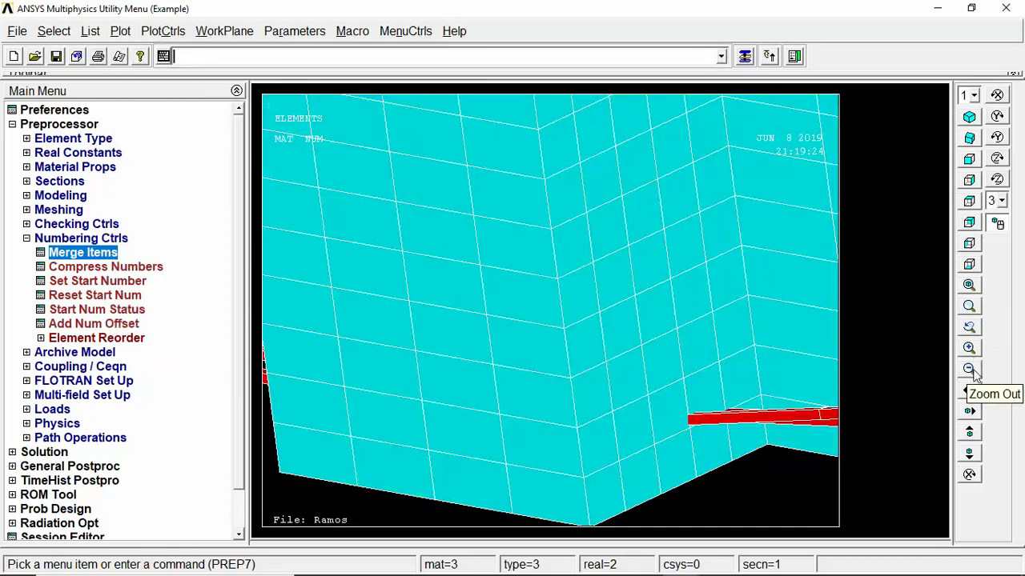
pyautogui.click(969, 369)
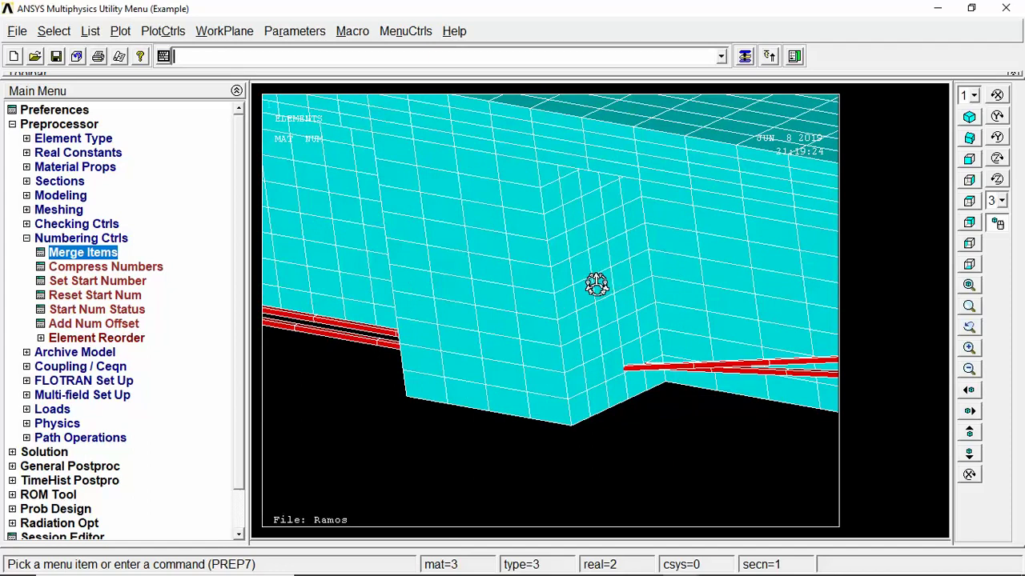